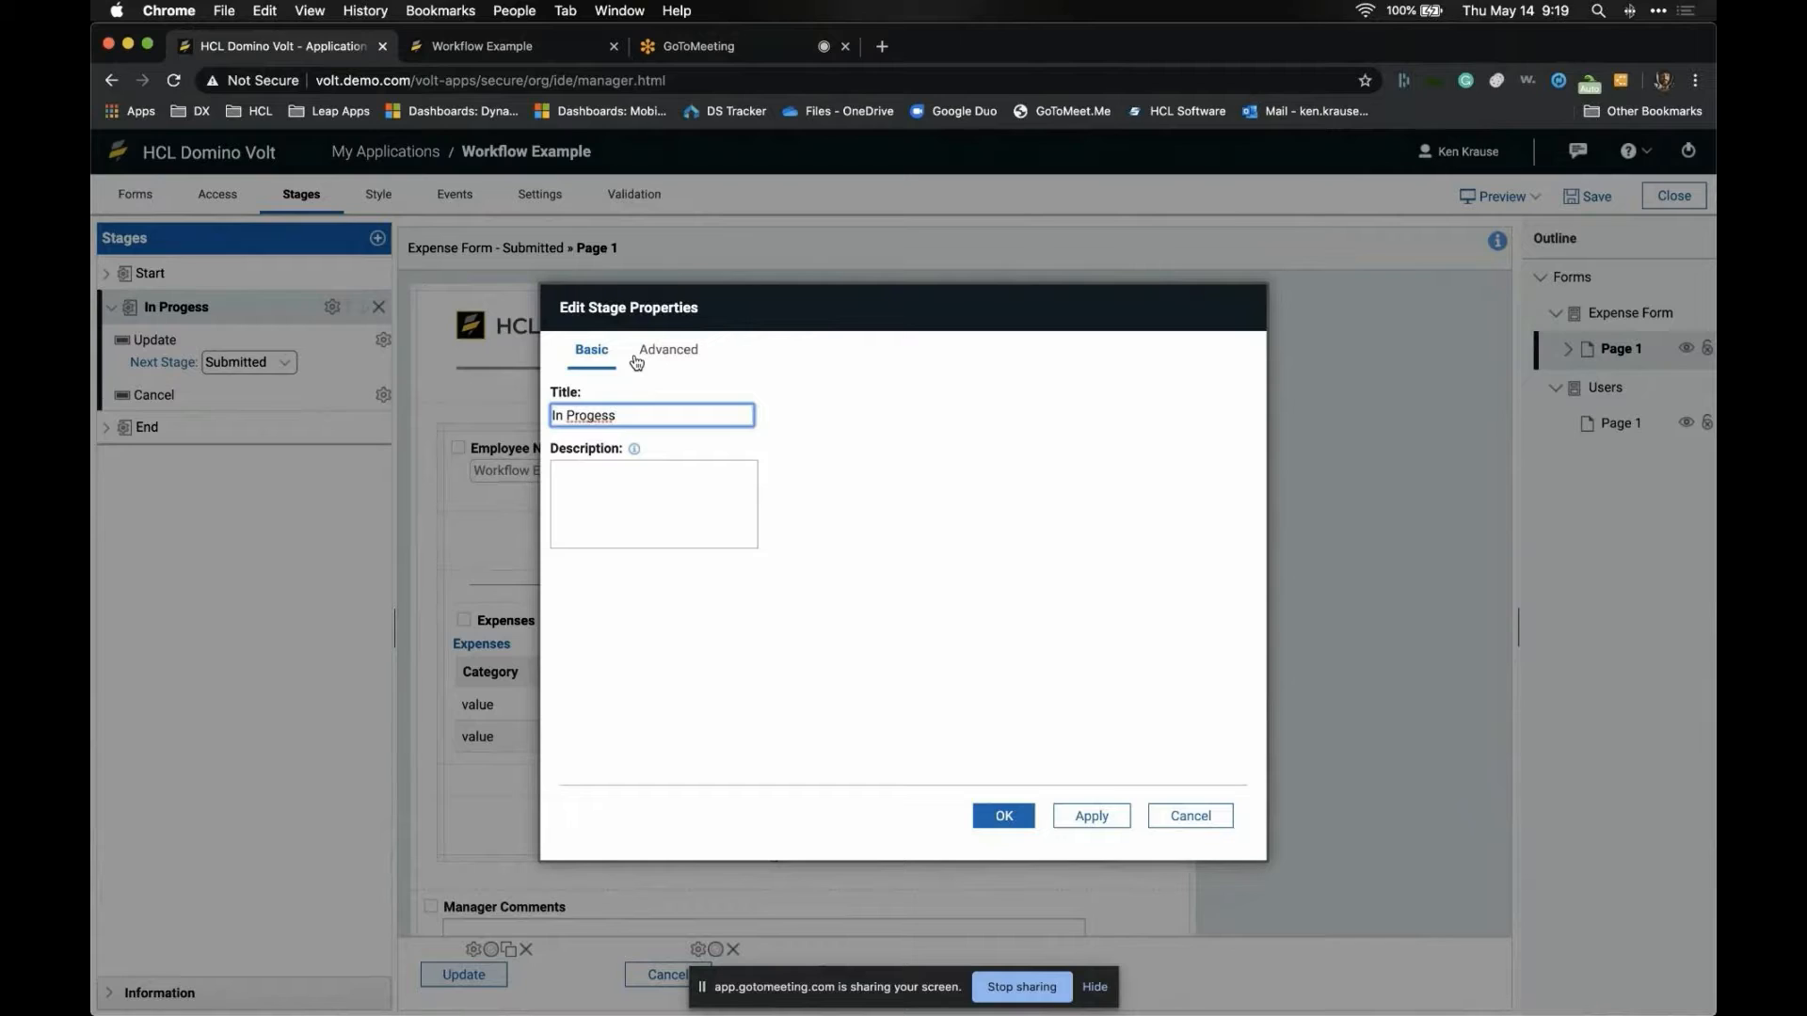
- Change the In Progess stage ID to ST_InProgress
click(655, 355)
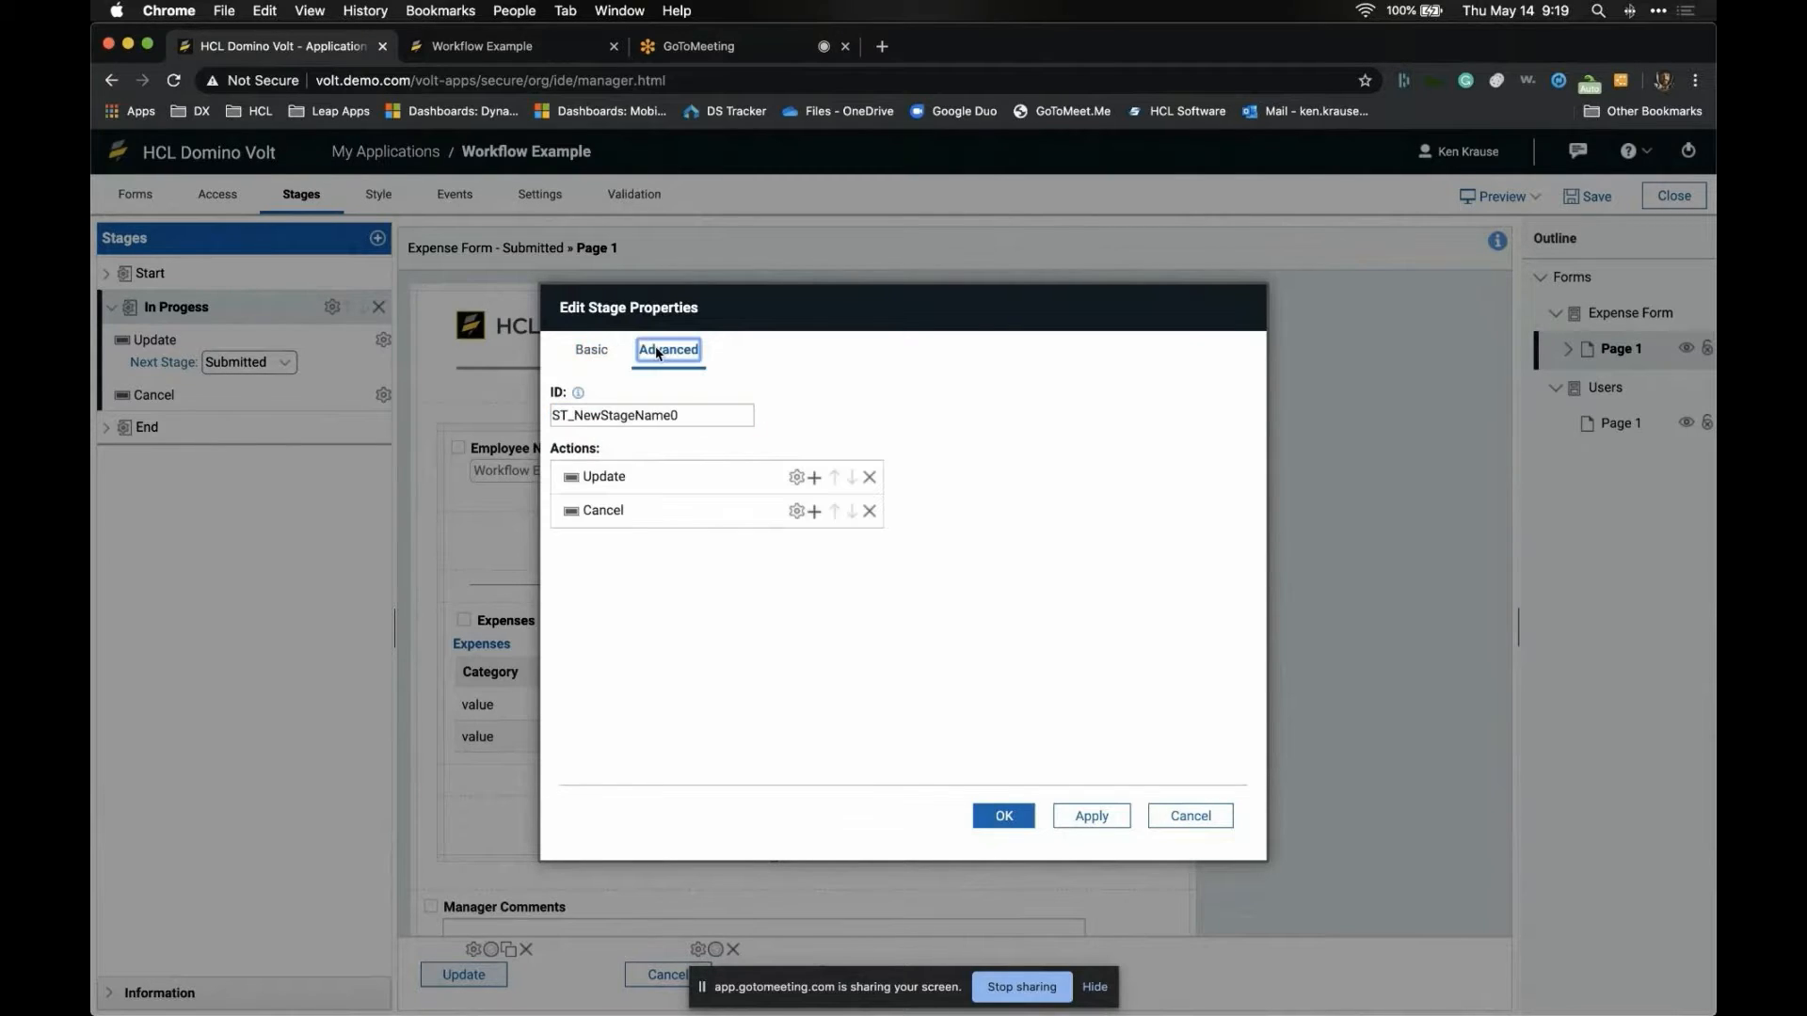
double_click(581, 417)
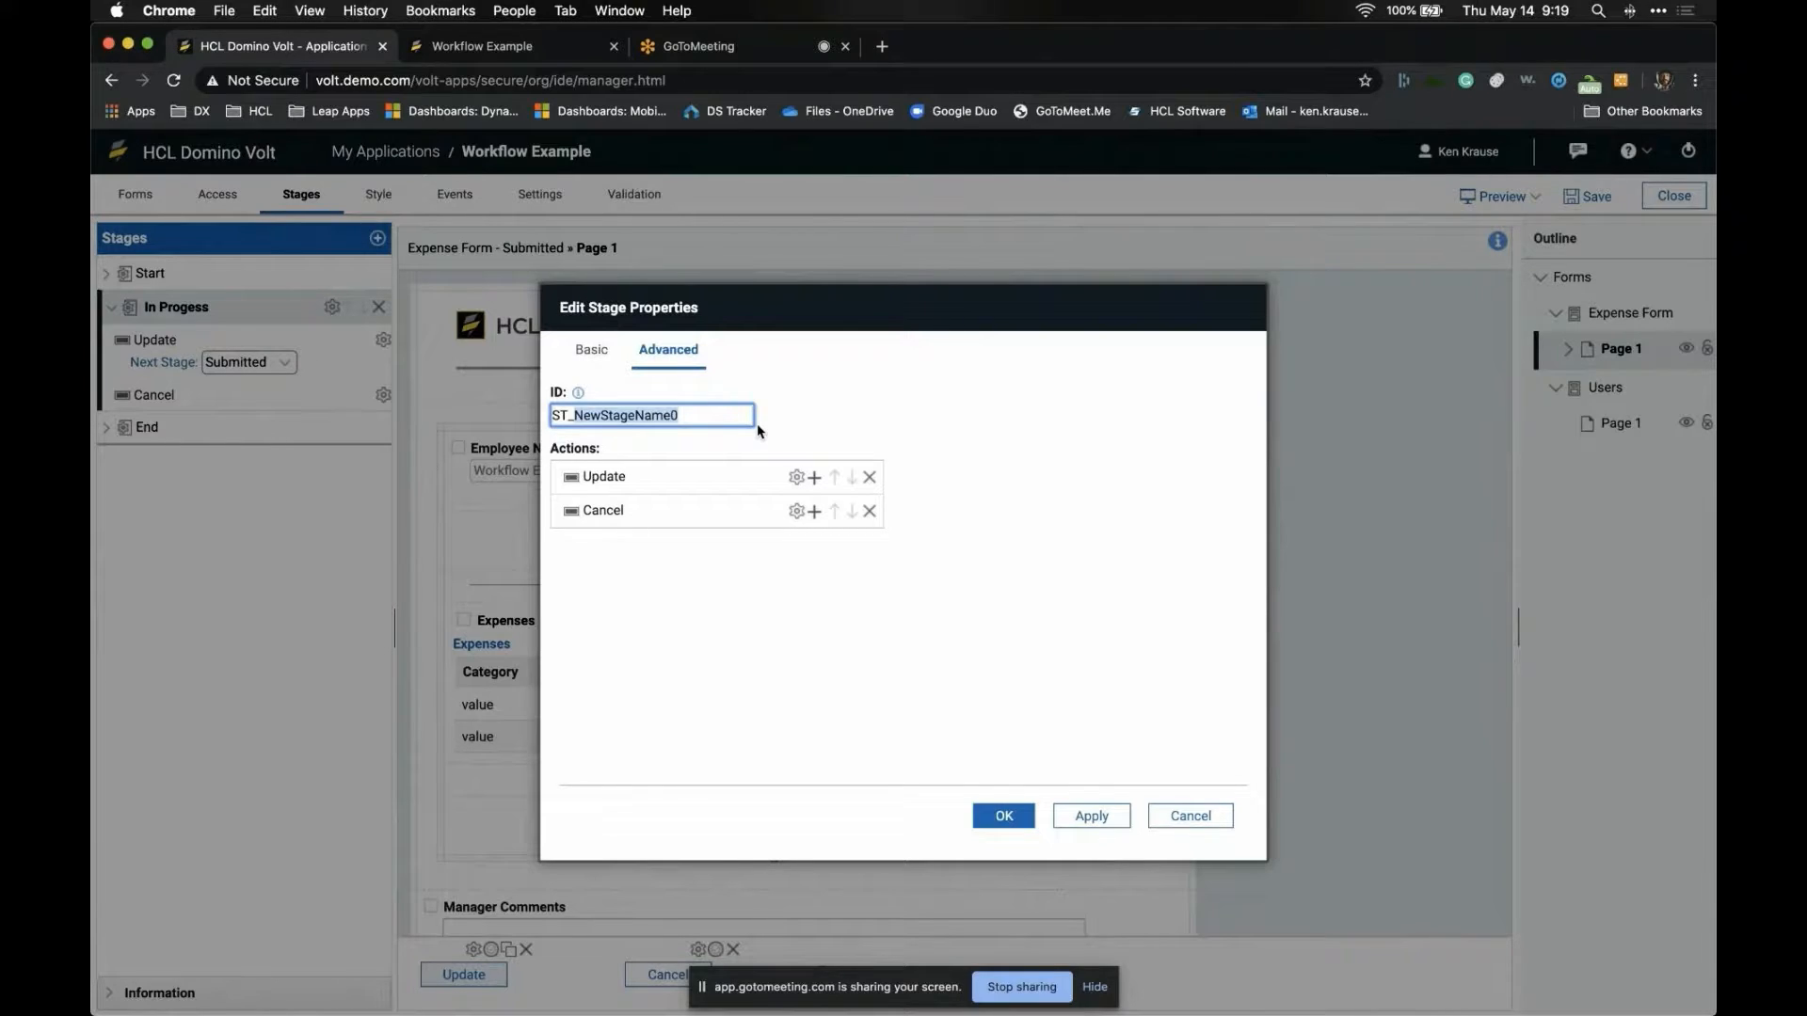
text(InProgress)
- Rename the stage's Update action to Save
click(796, 477)
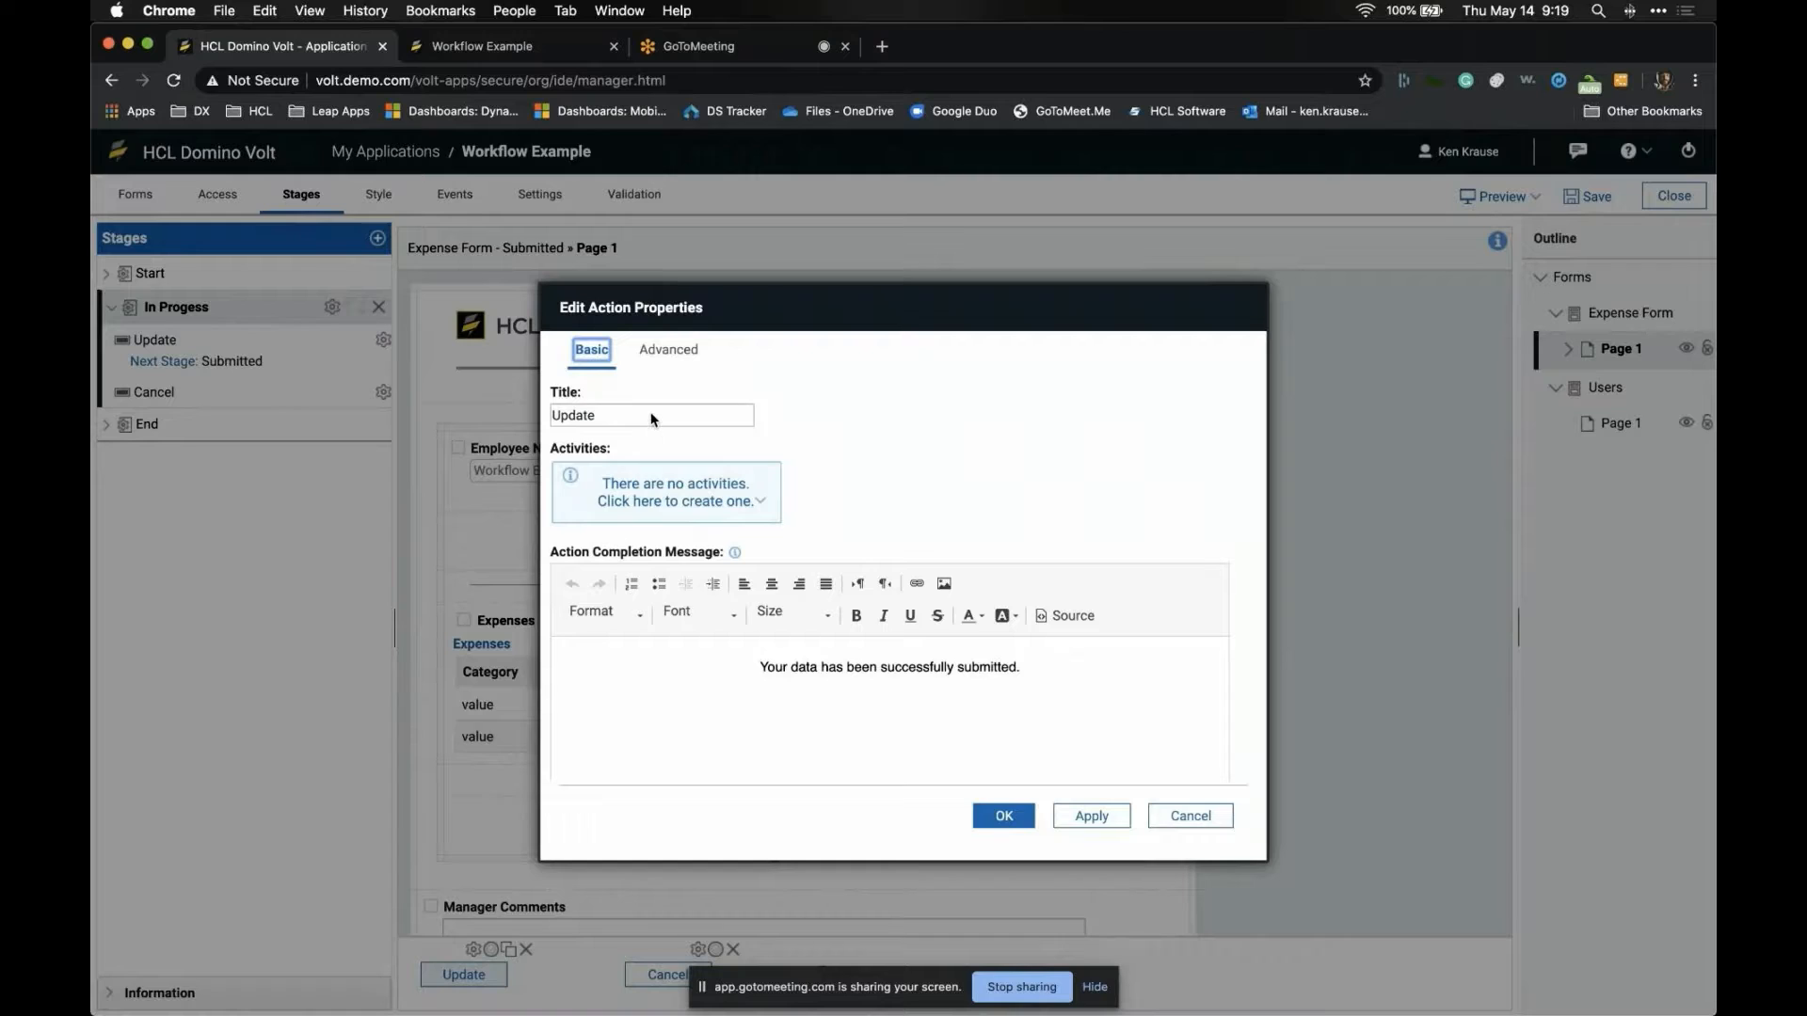
double_click(653, 418)
text(Save)
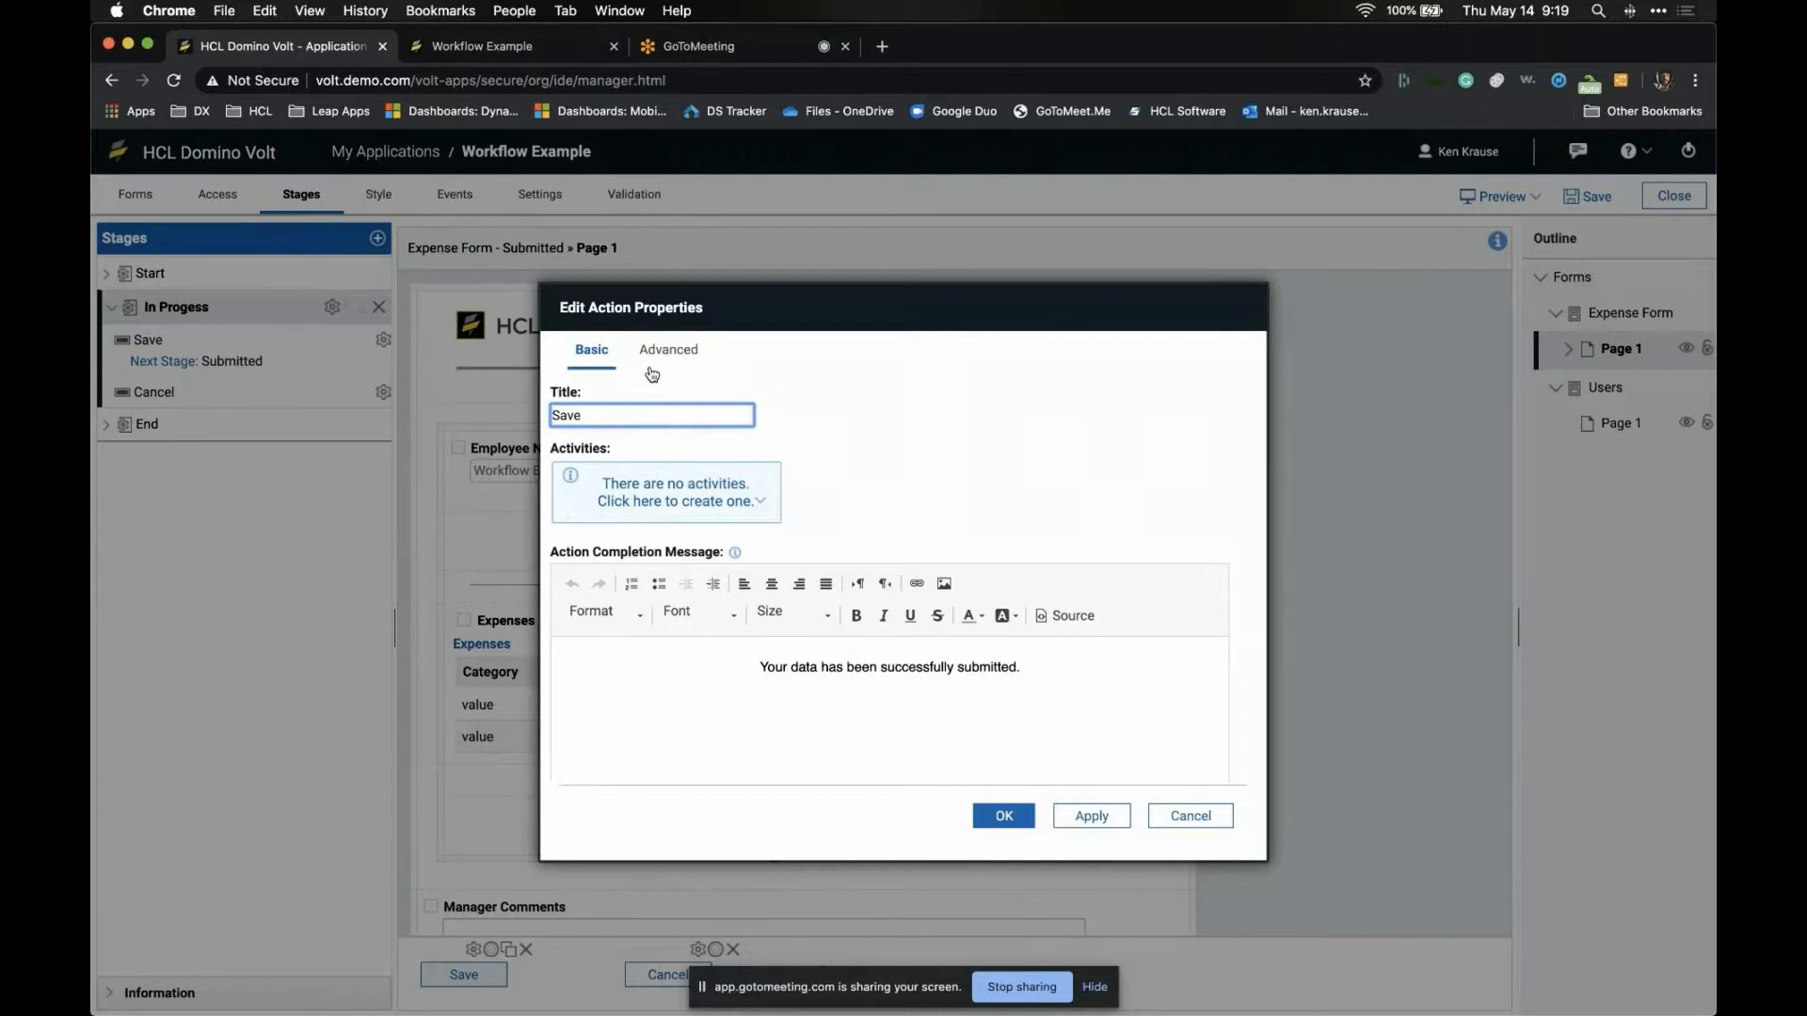
click(1005, 816)
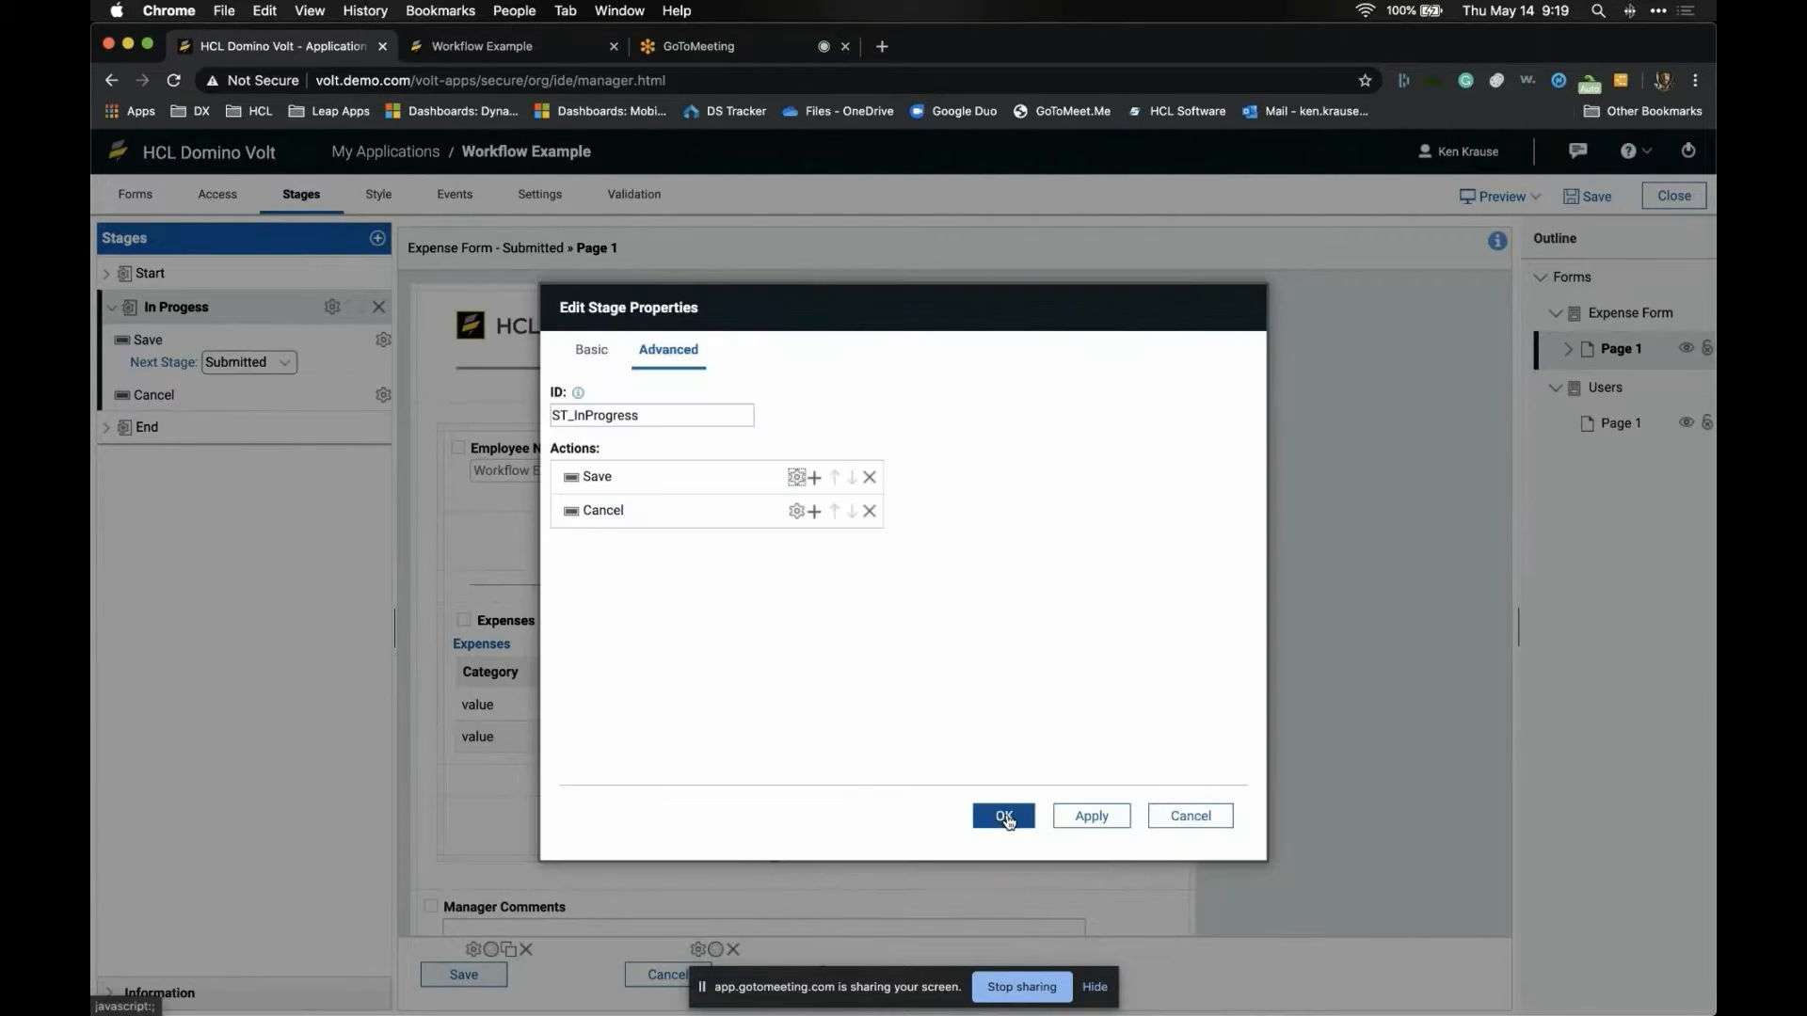
- Add a submit action after Save titled Send for Approval
click(815, 478)
click(828, 494)
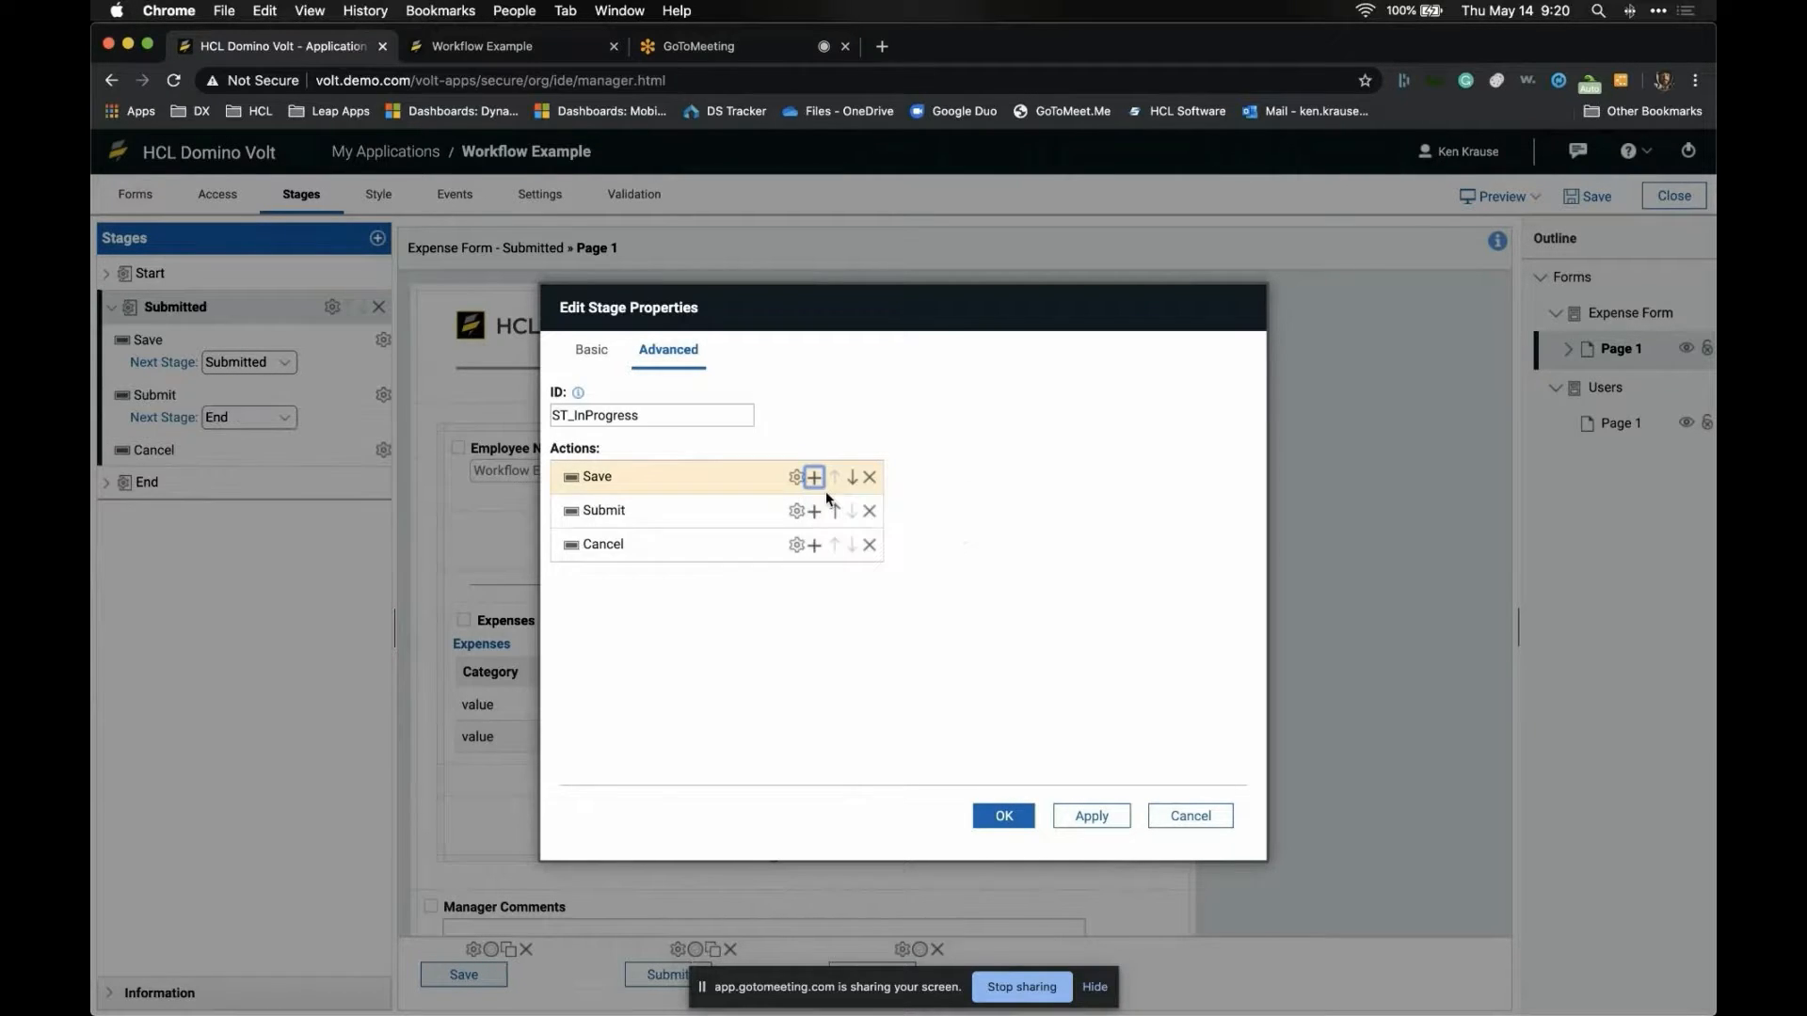
click(797, 511)
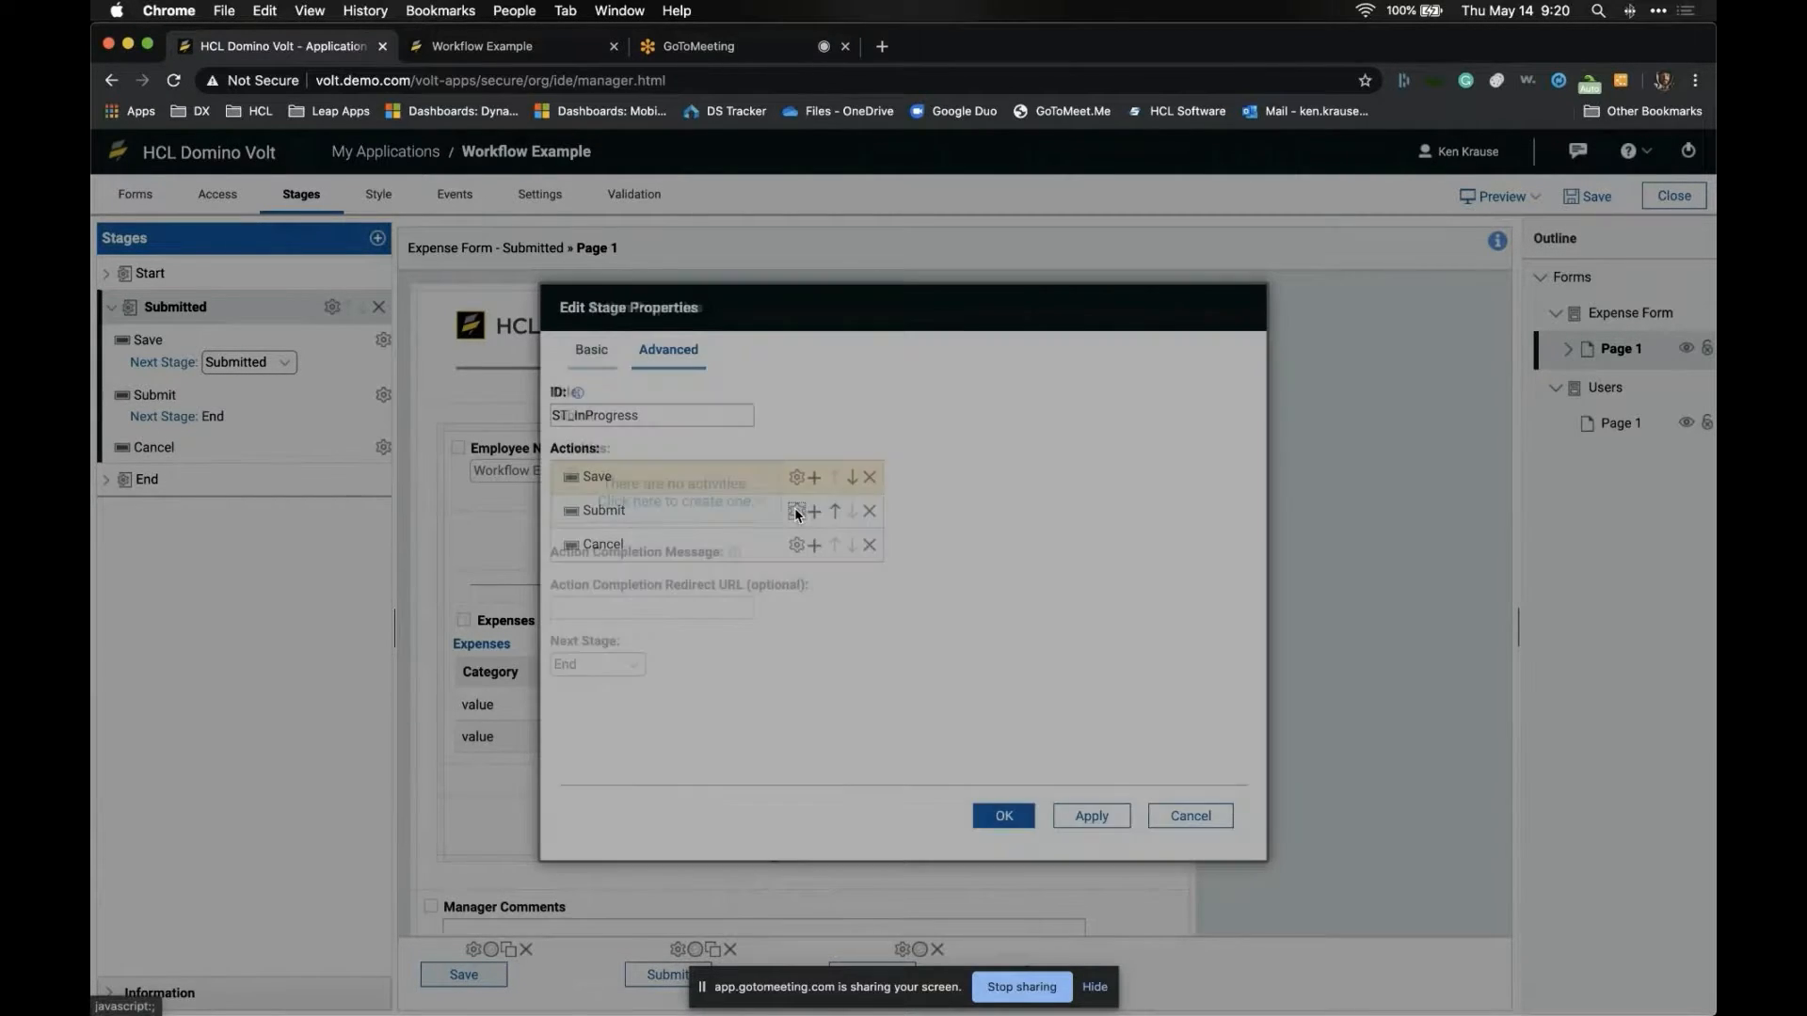
double_click(641, 423)
text(Send for )
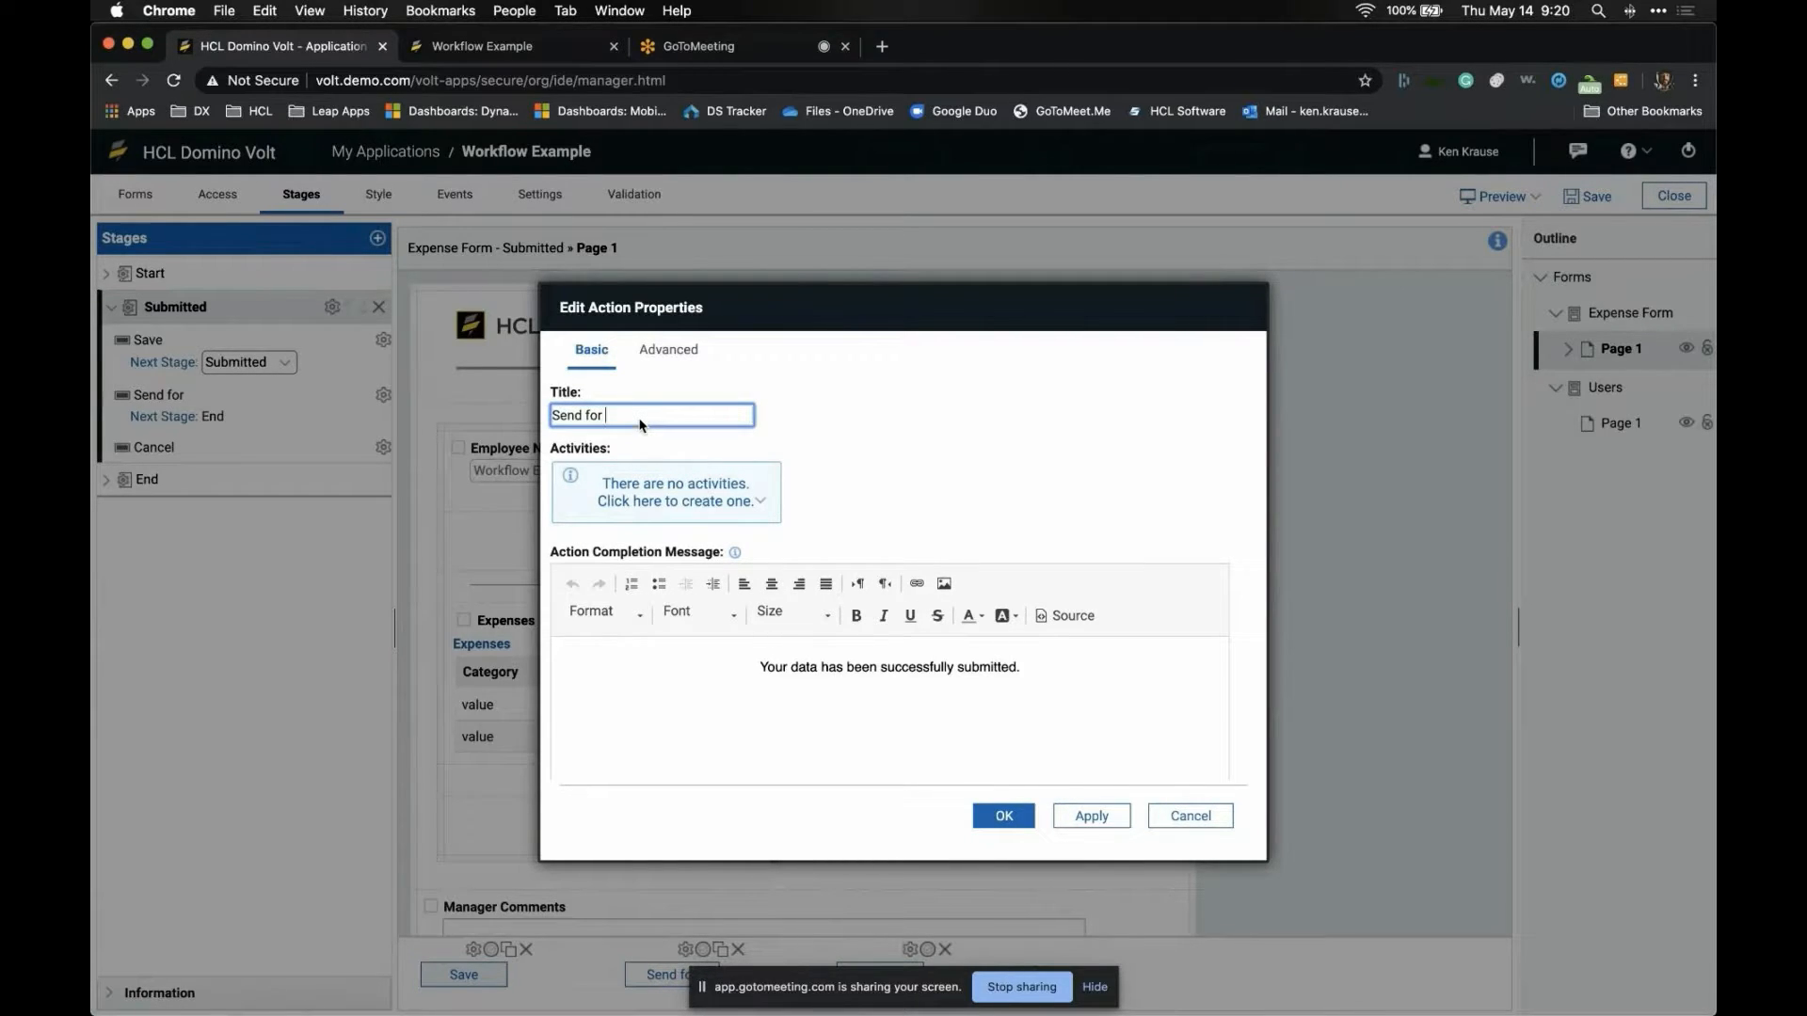
text(Approval)
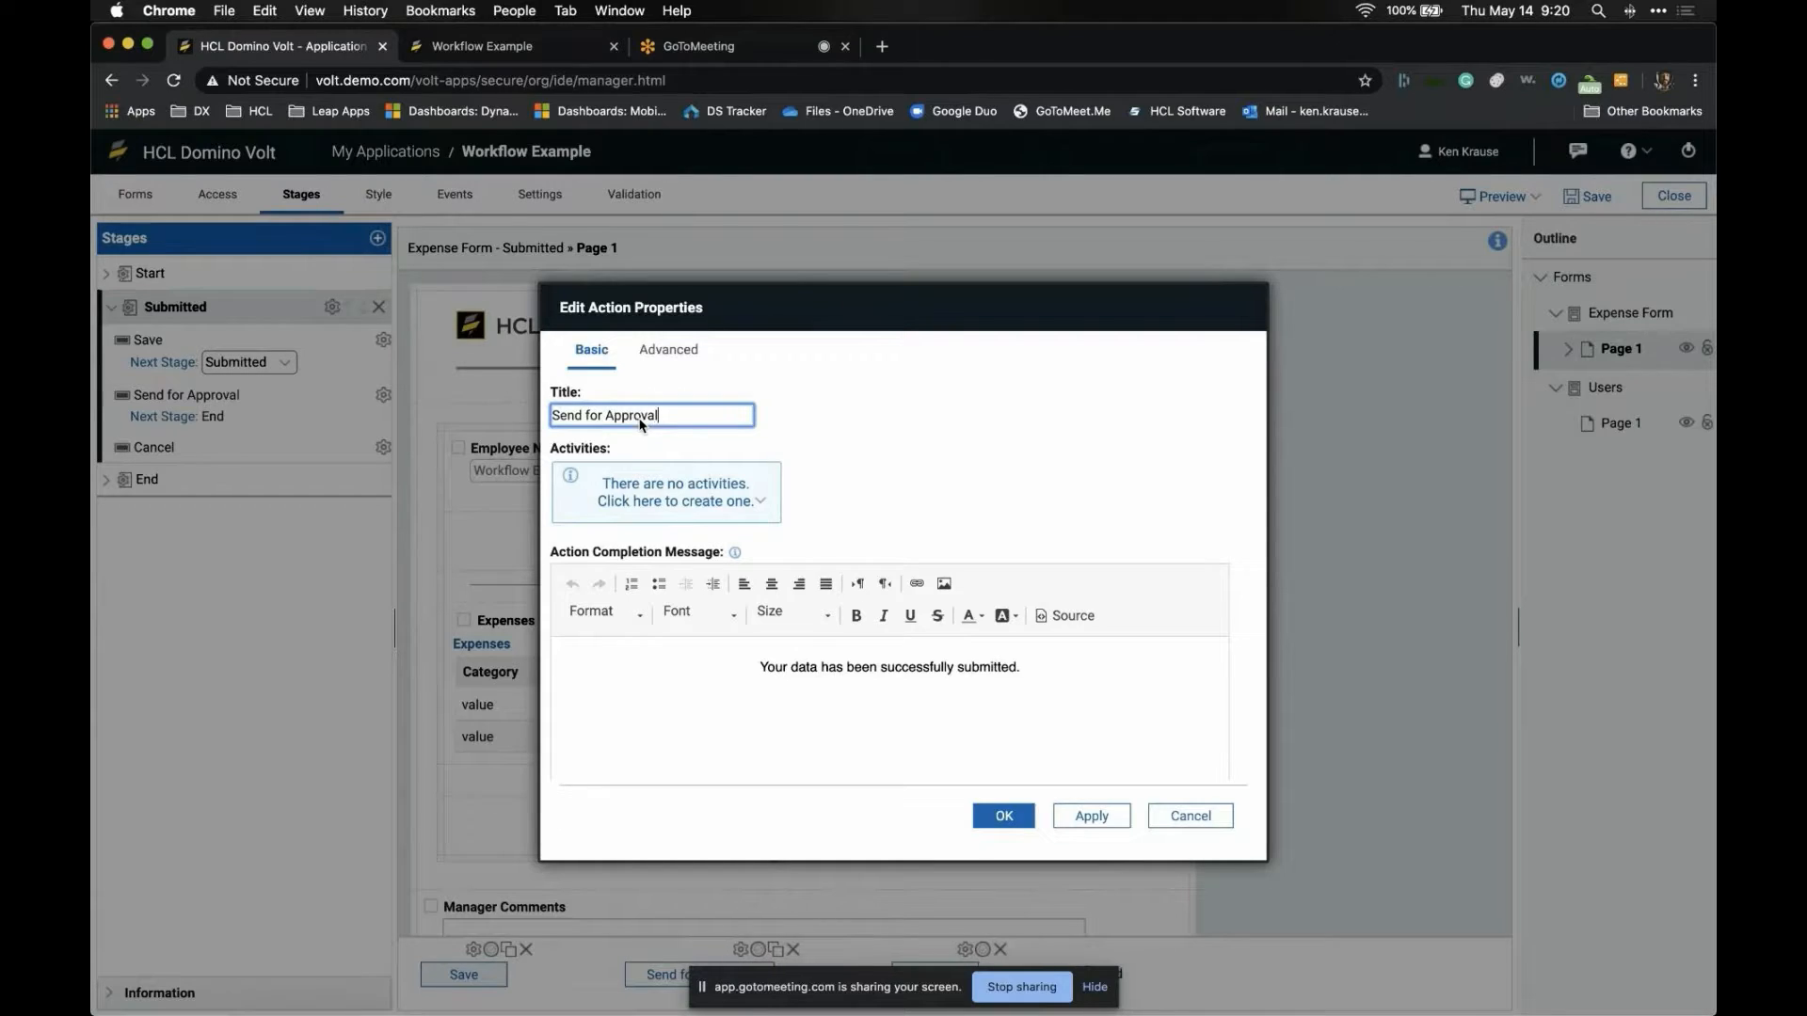
click(670, 363)
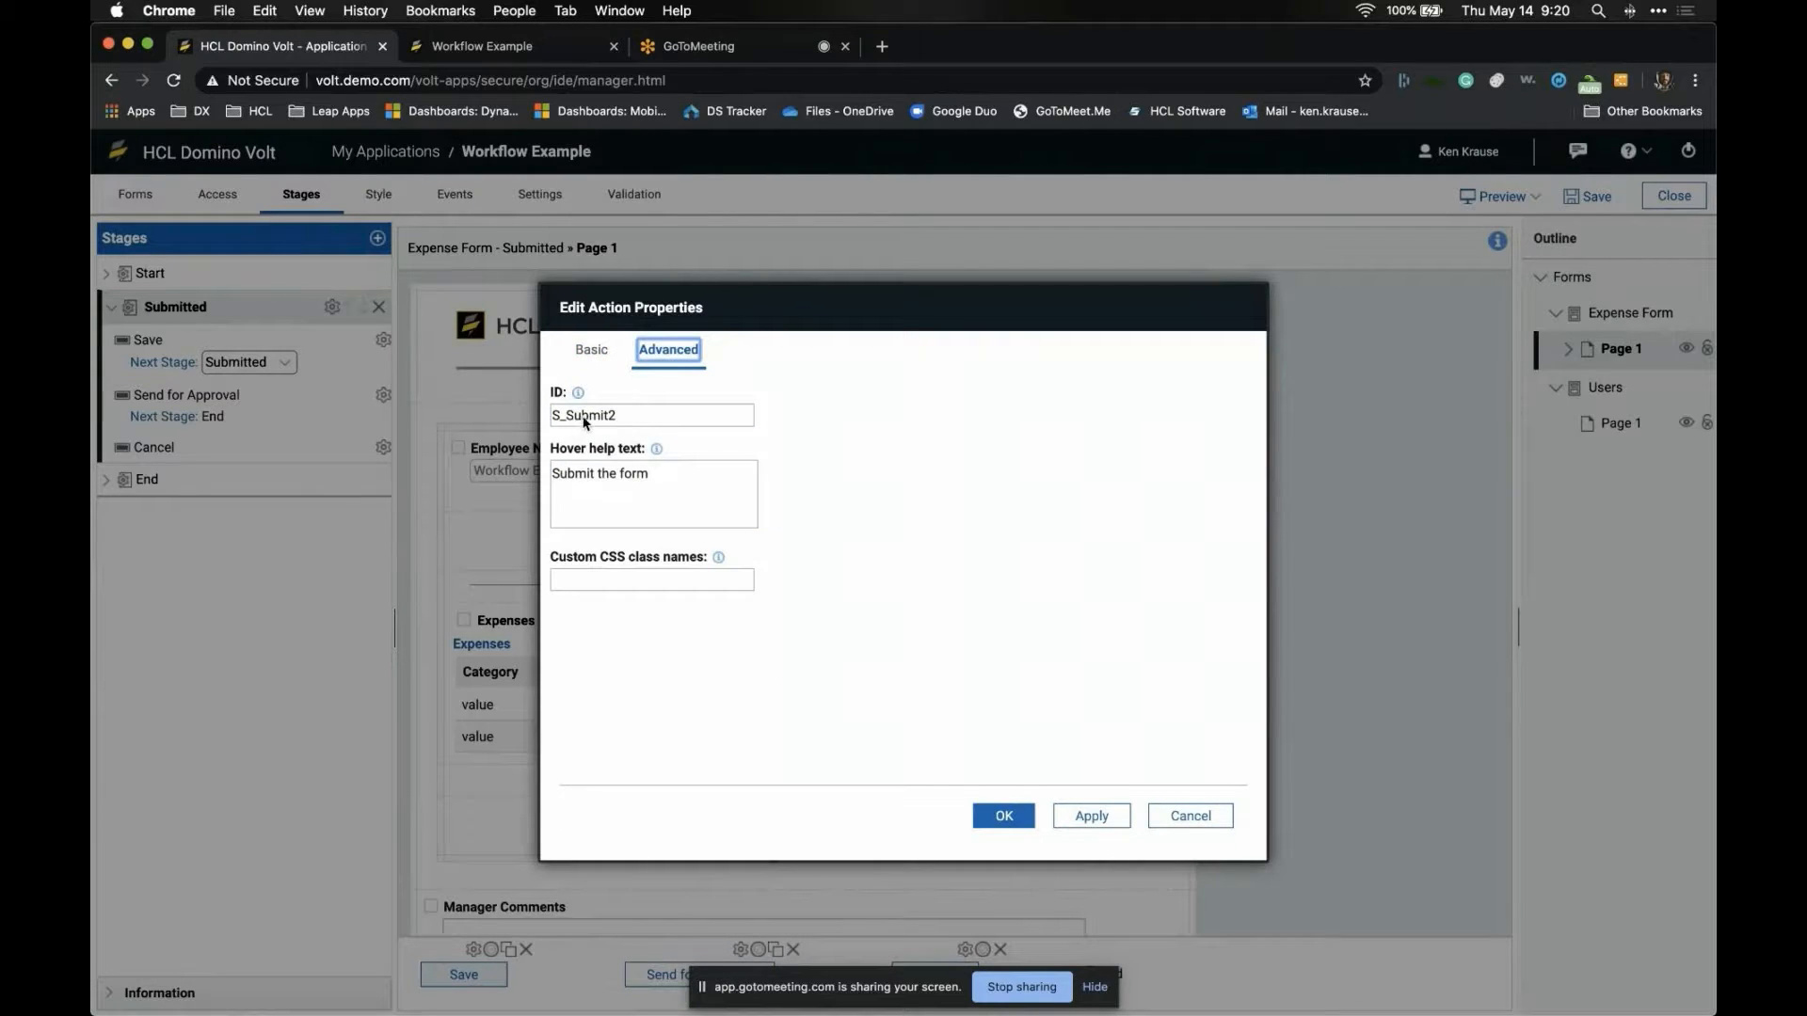
click(585, 353)
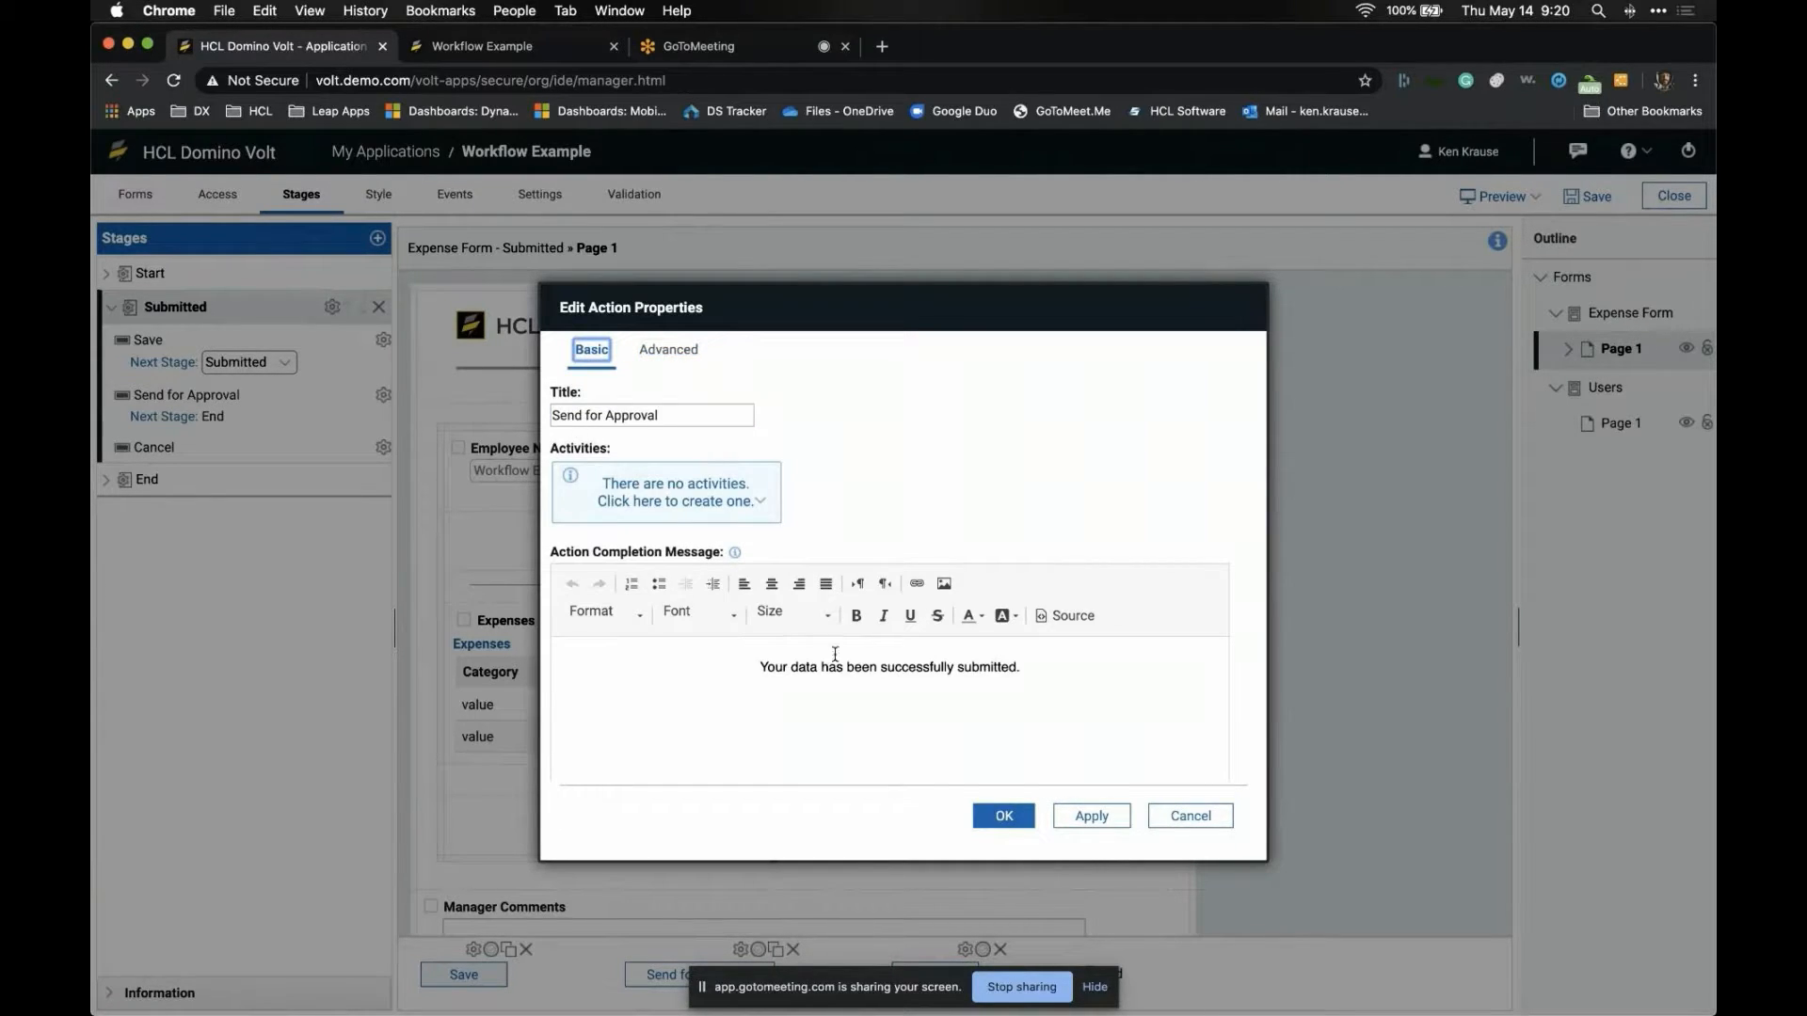
click(1012, 819)
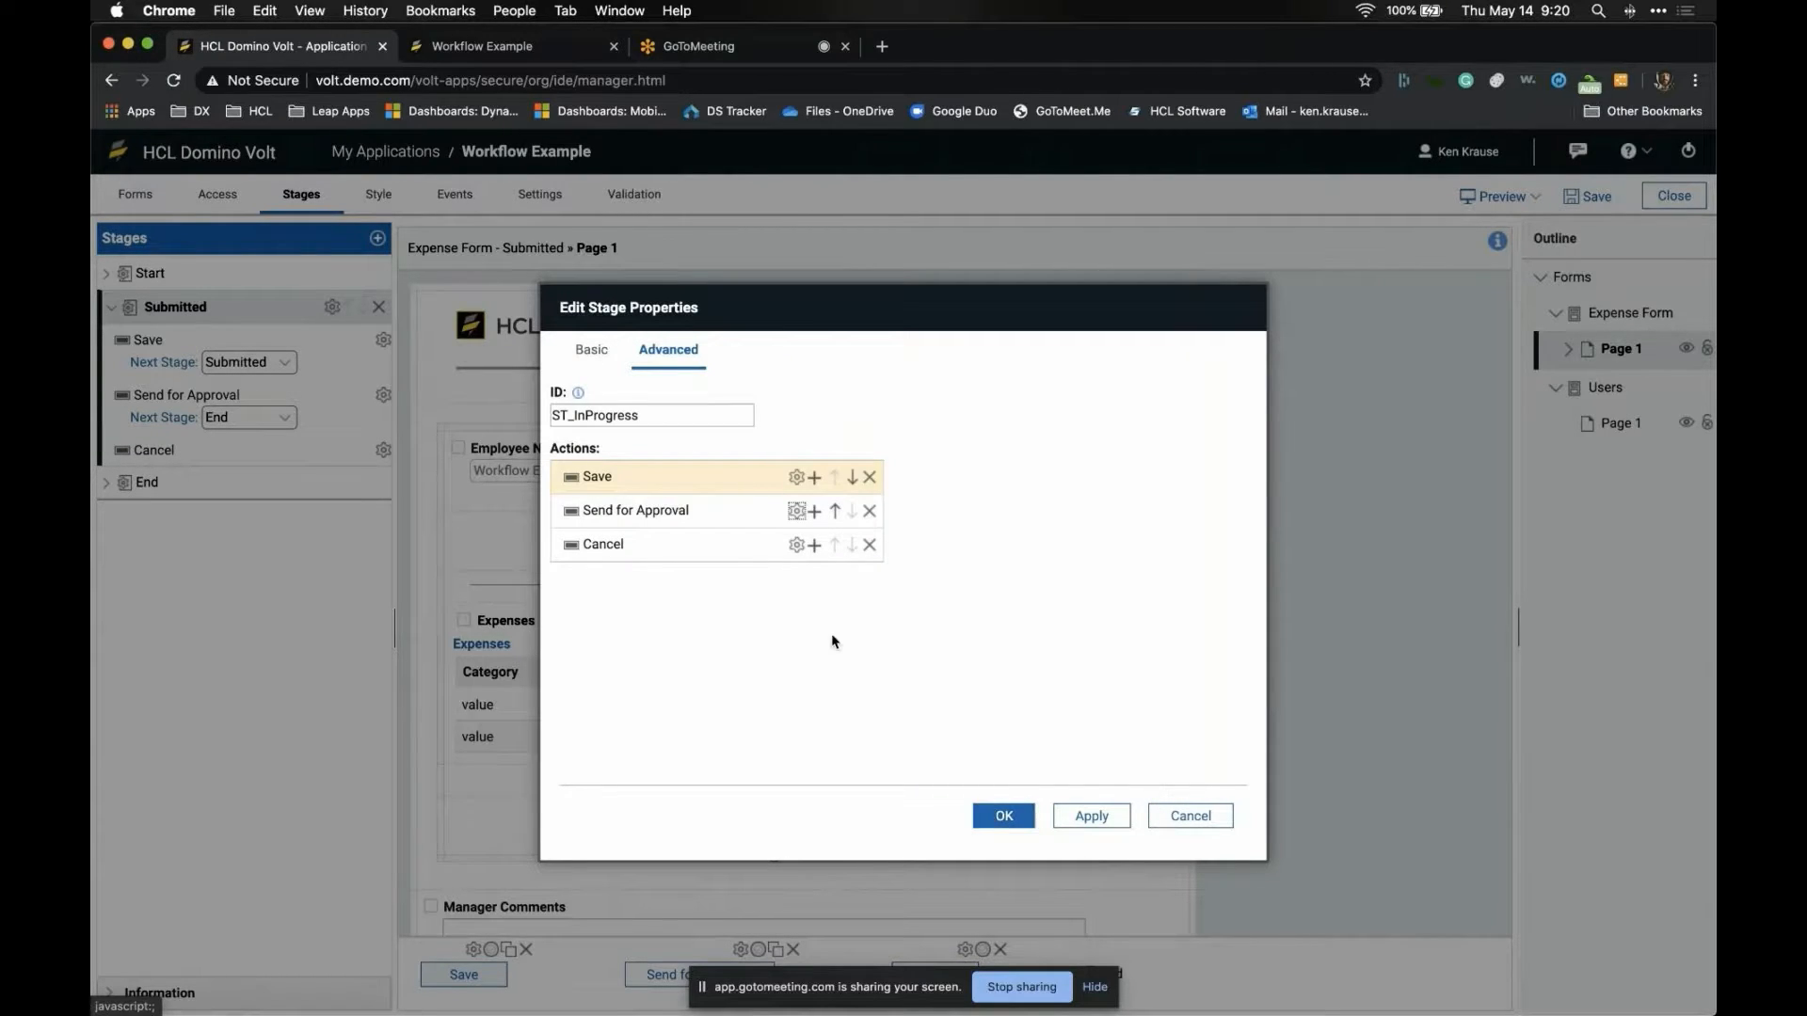
- Rename the Cancel action to Reset and apply the stage changes
click(797, 545)
double_click(640, 422)
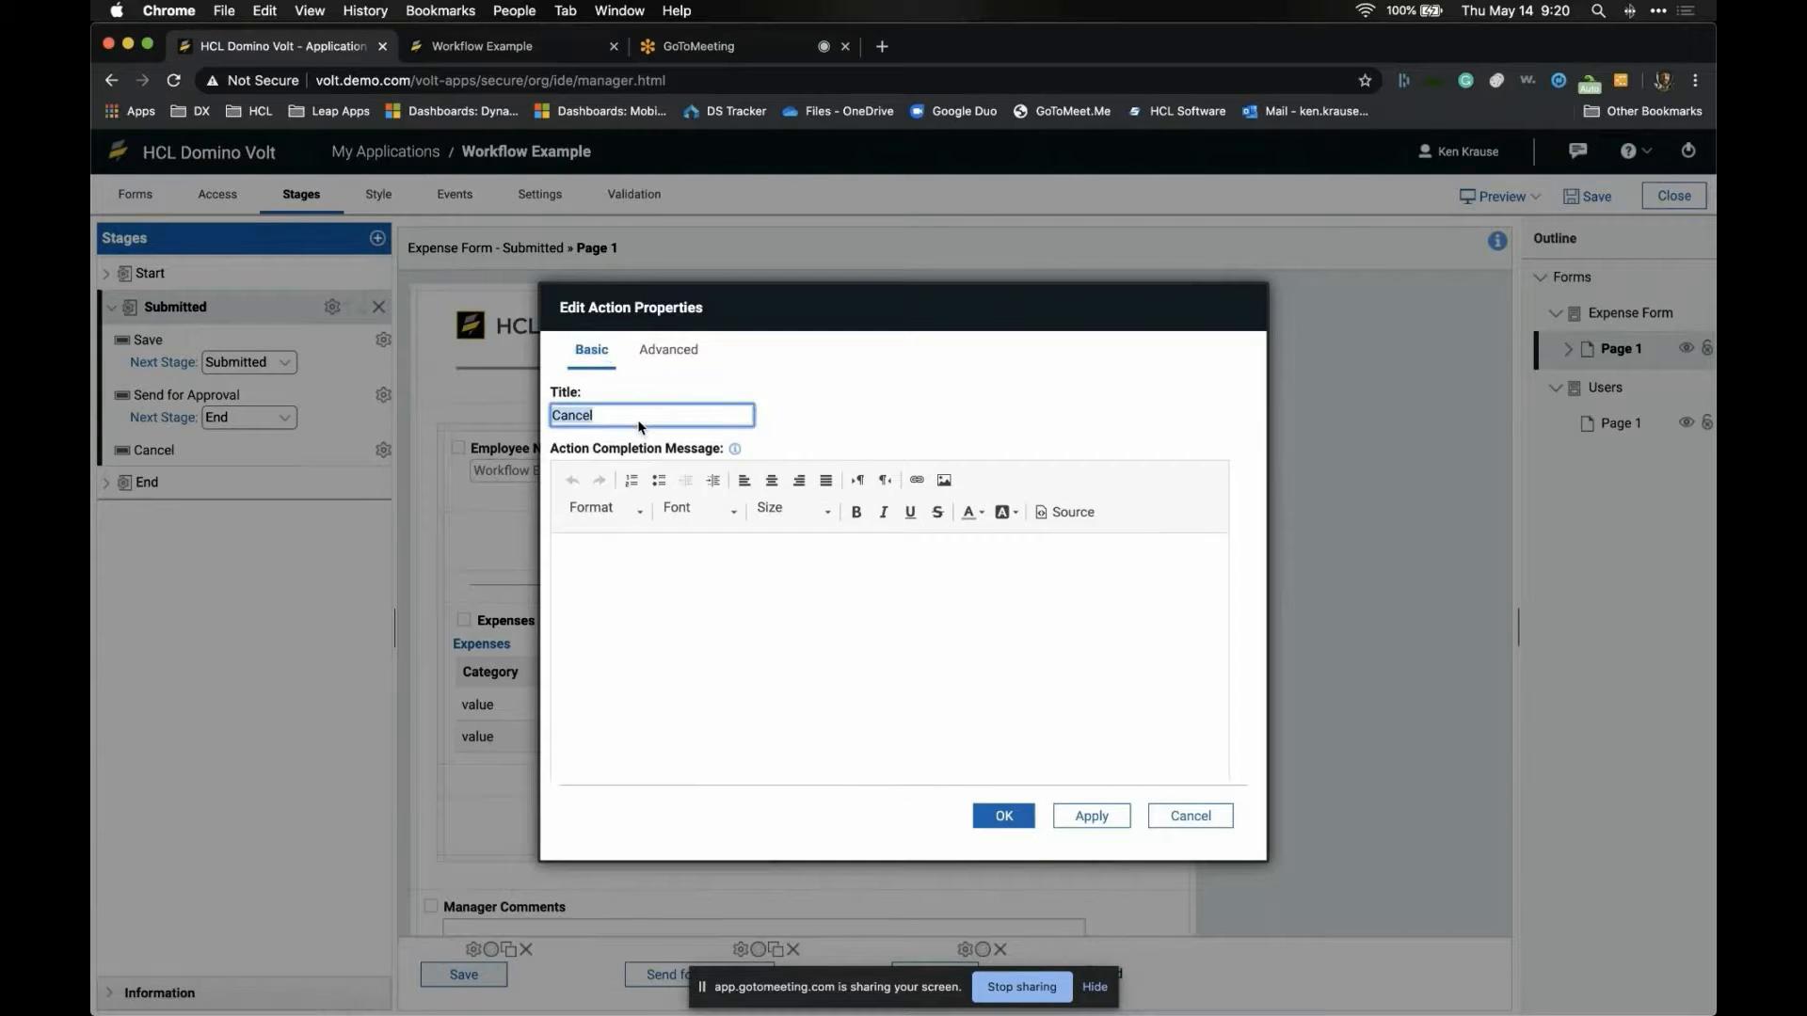
text(Reset)
click(994, 811)
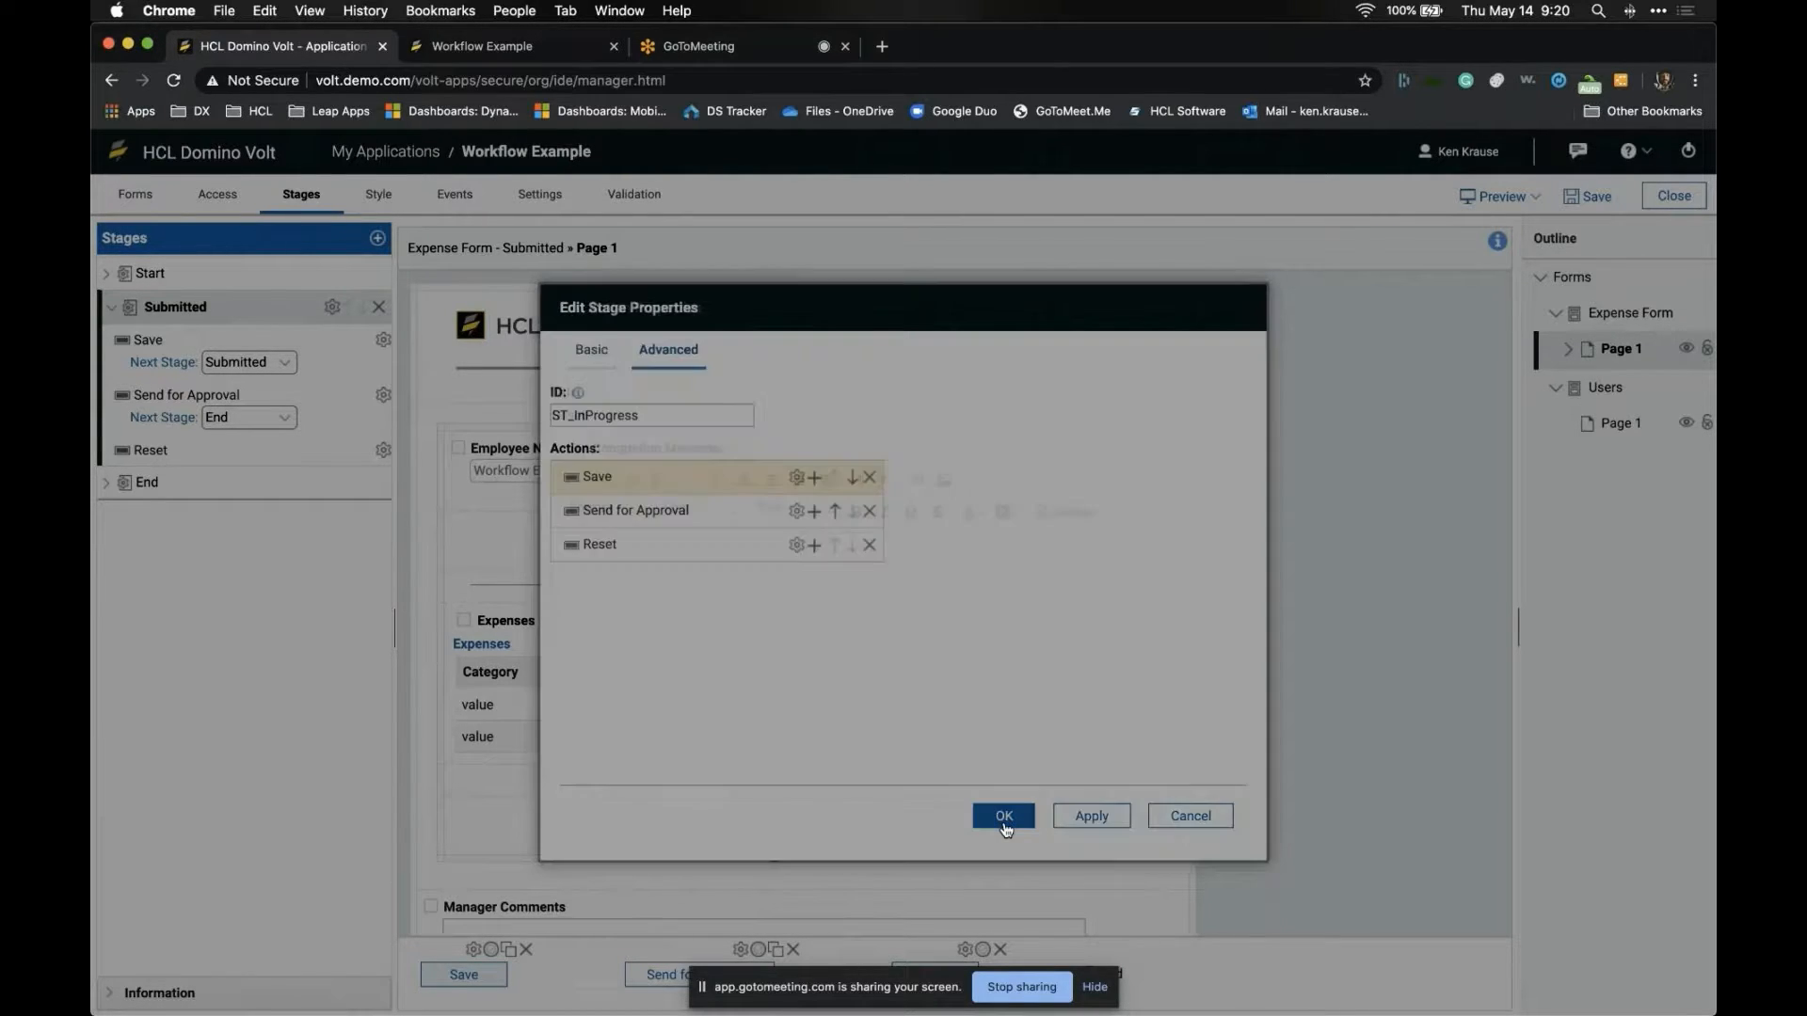
click(1004, 826)
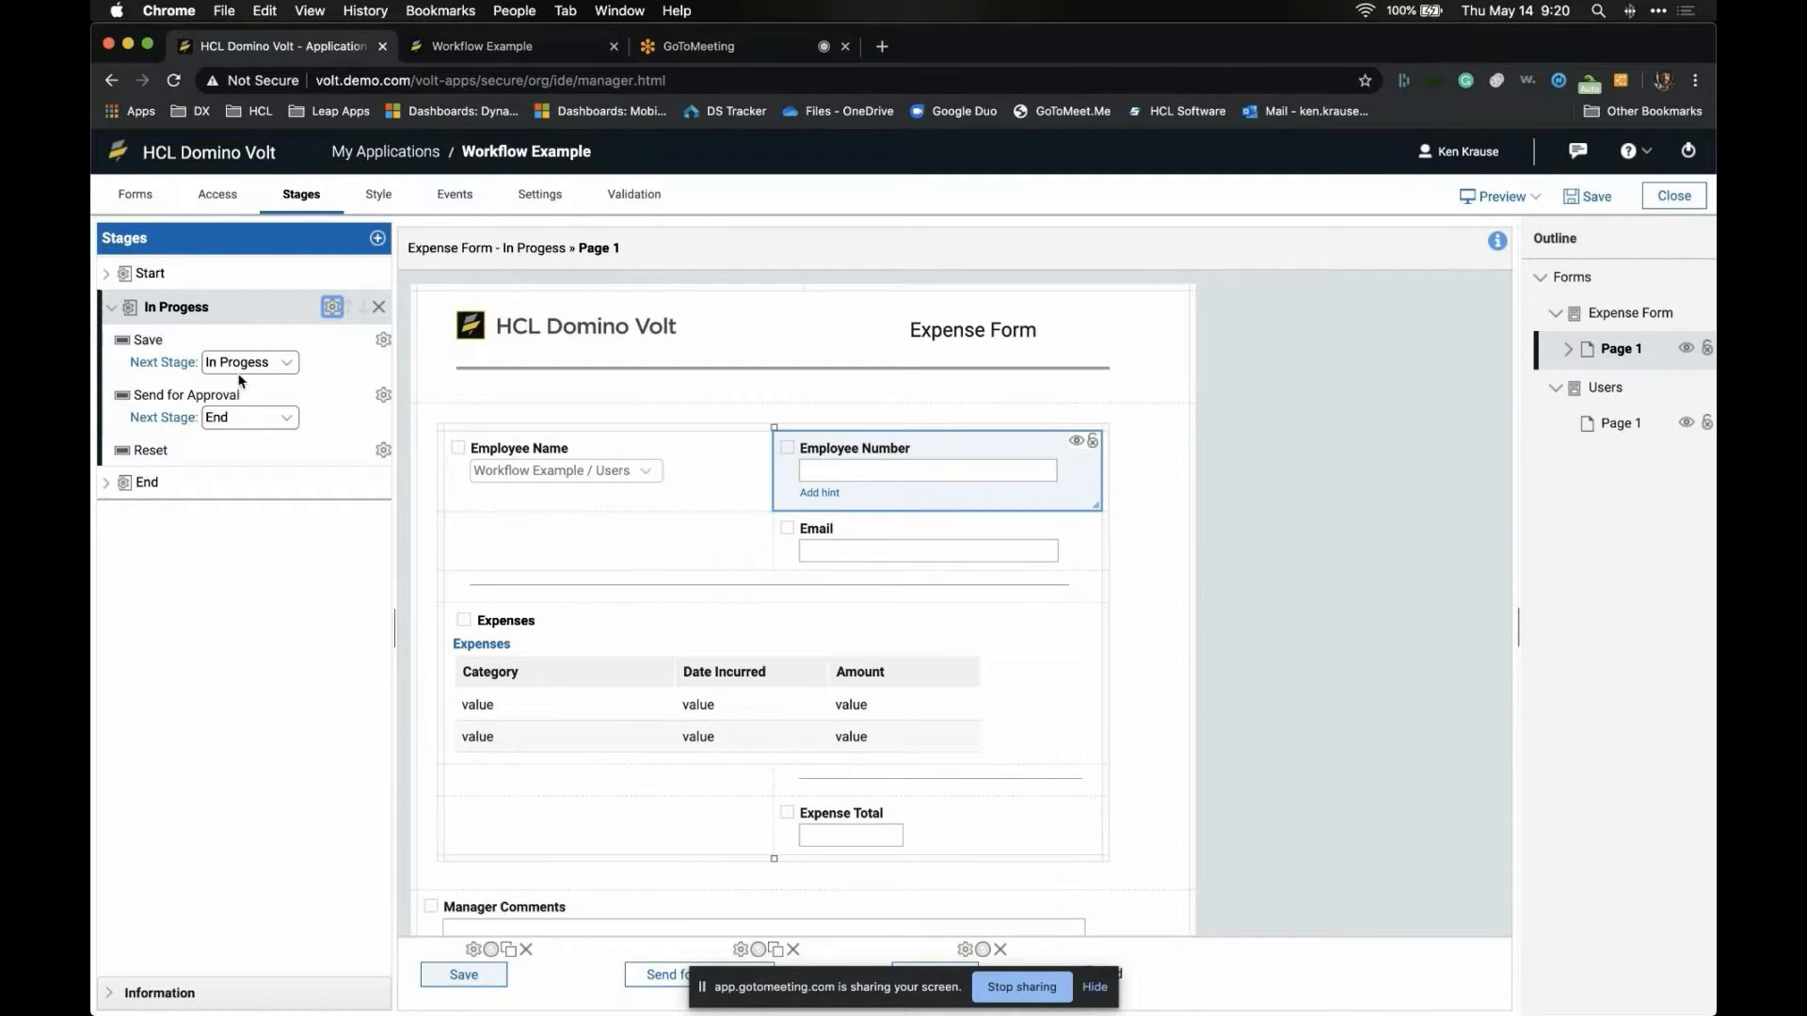
- Create a stage named Approval Review, then expand the Start stage's actions
click(378, 238)
text(Approval Review)
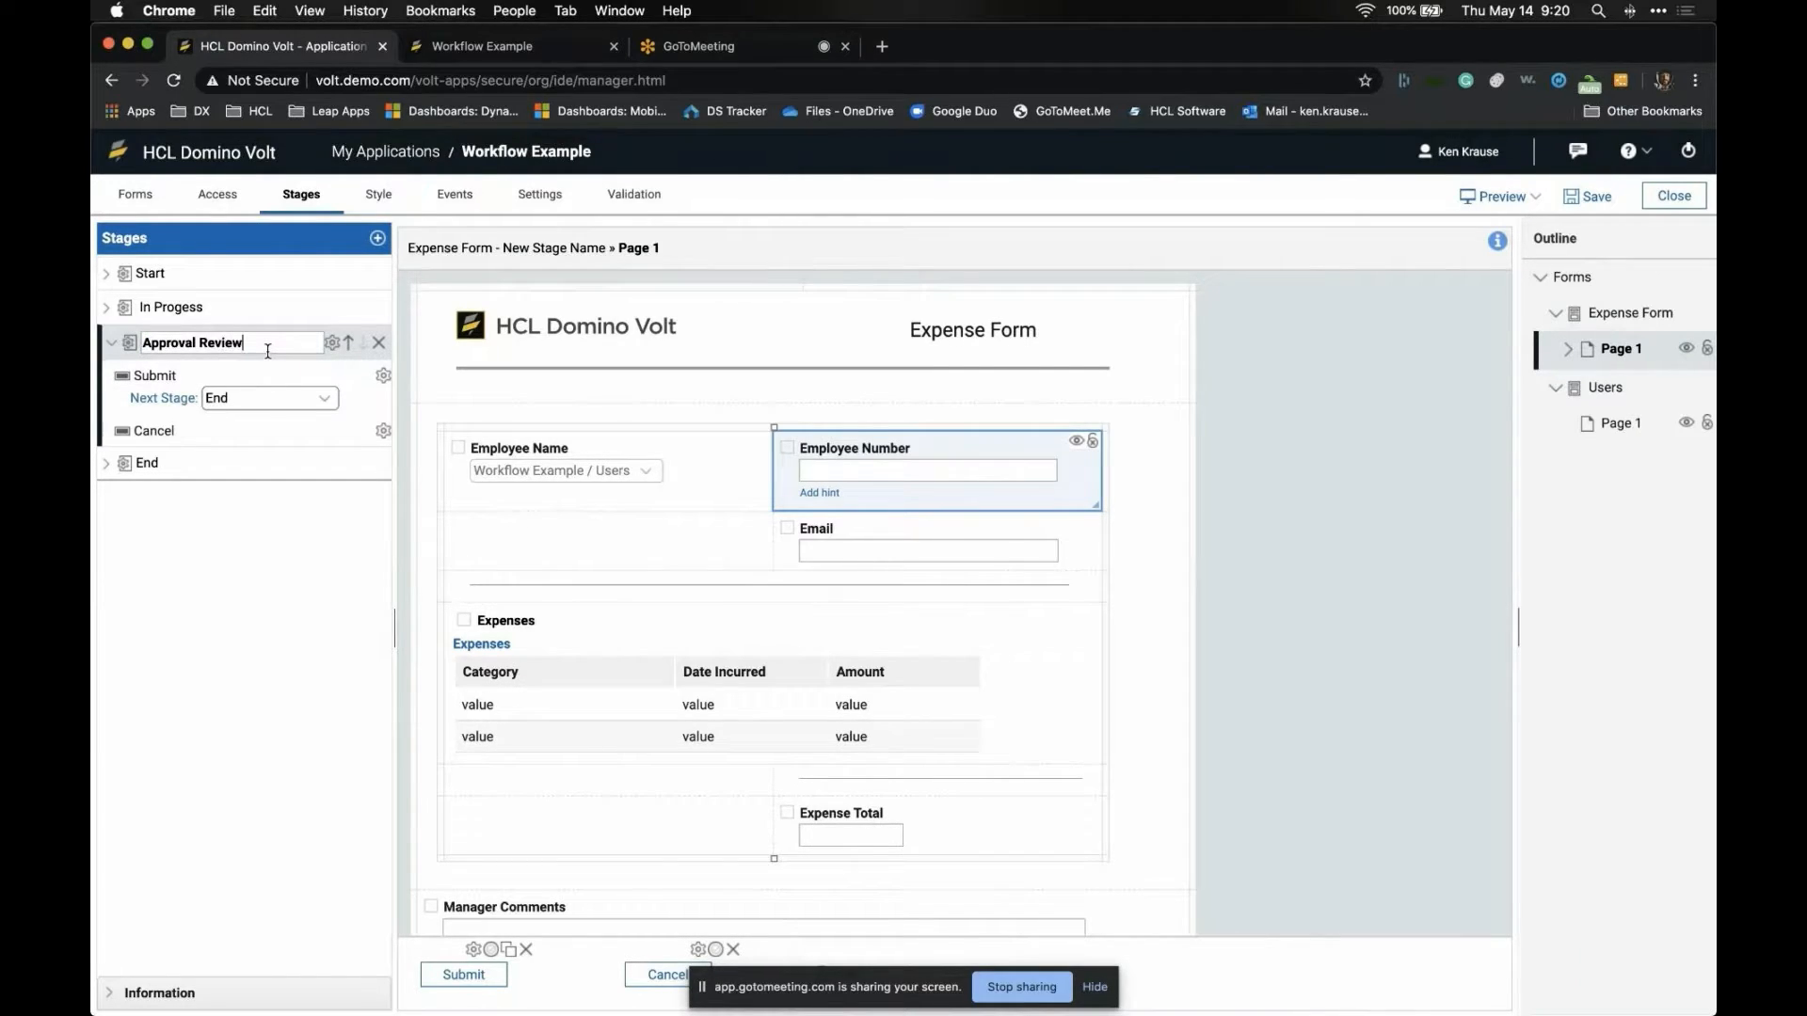
click(243, 554)
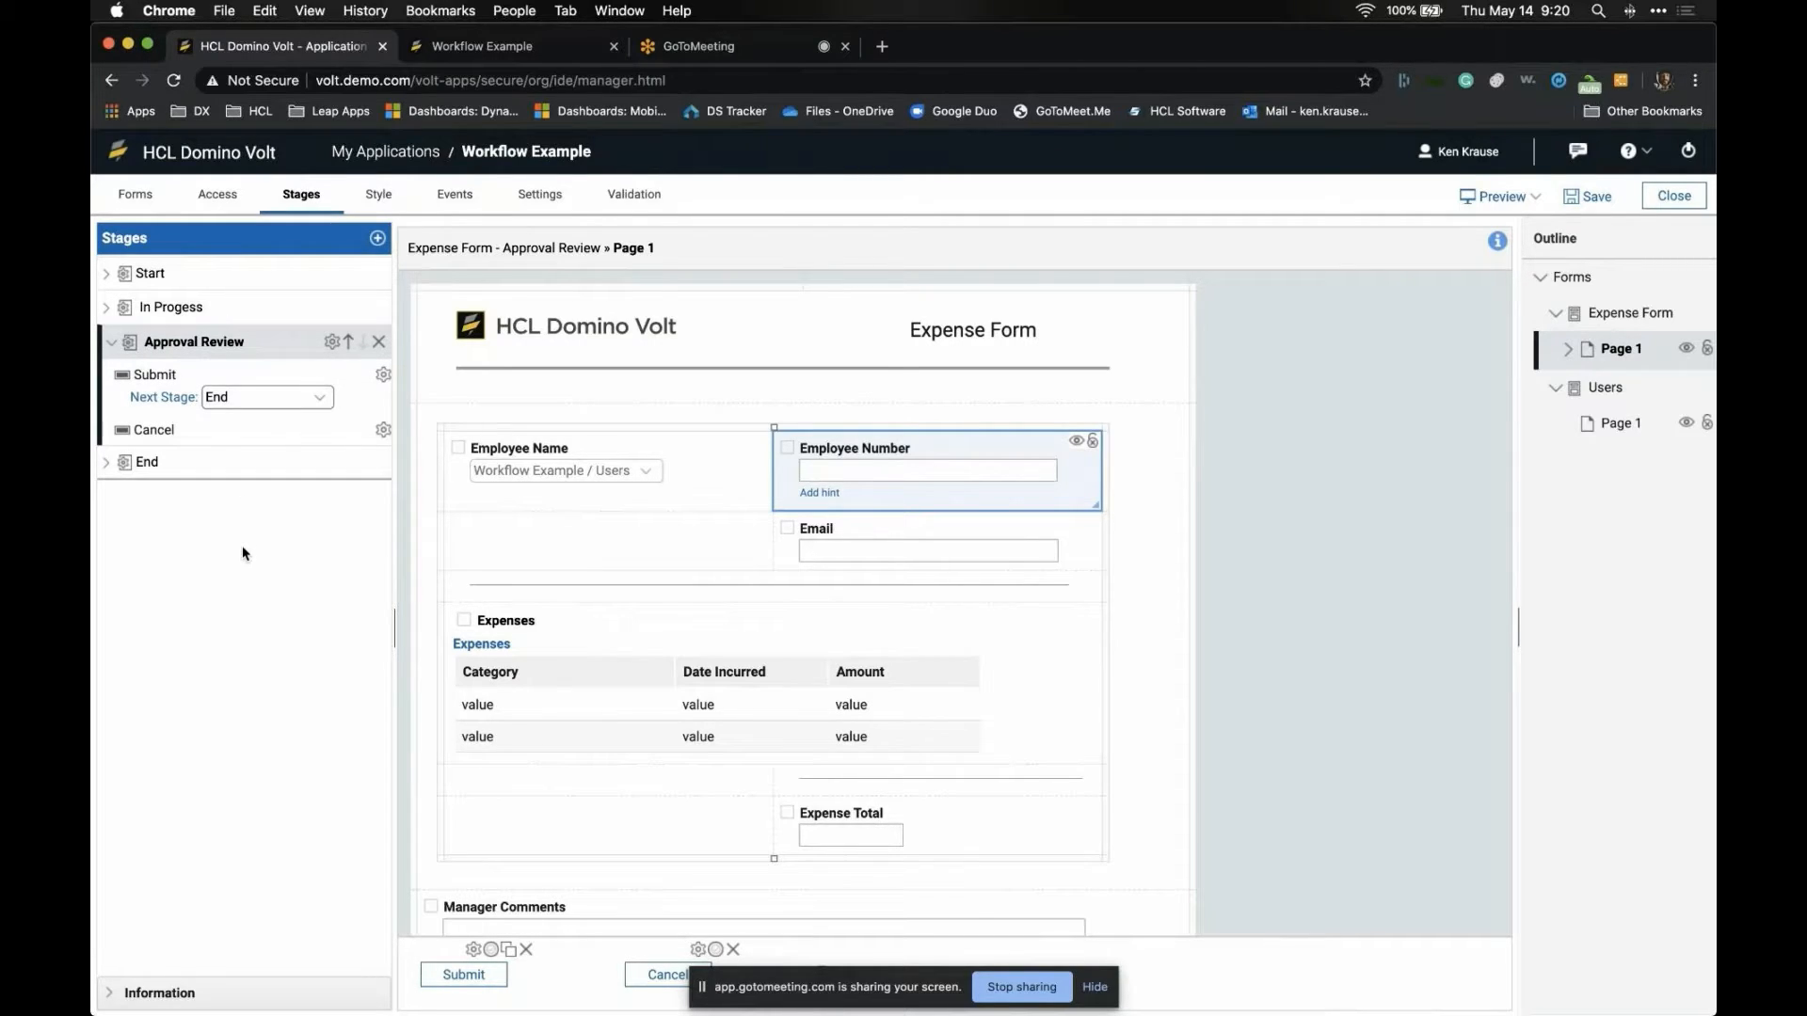
click(121, 273)
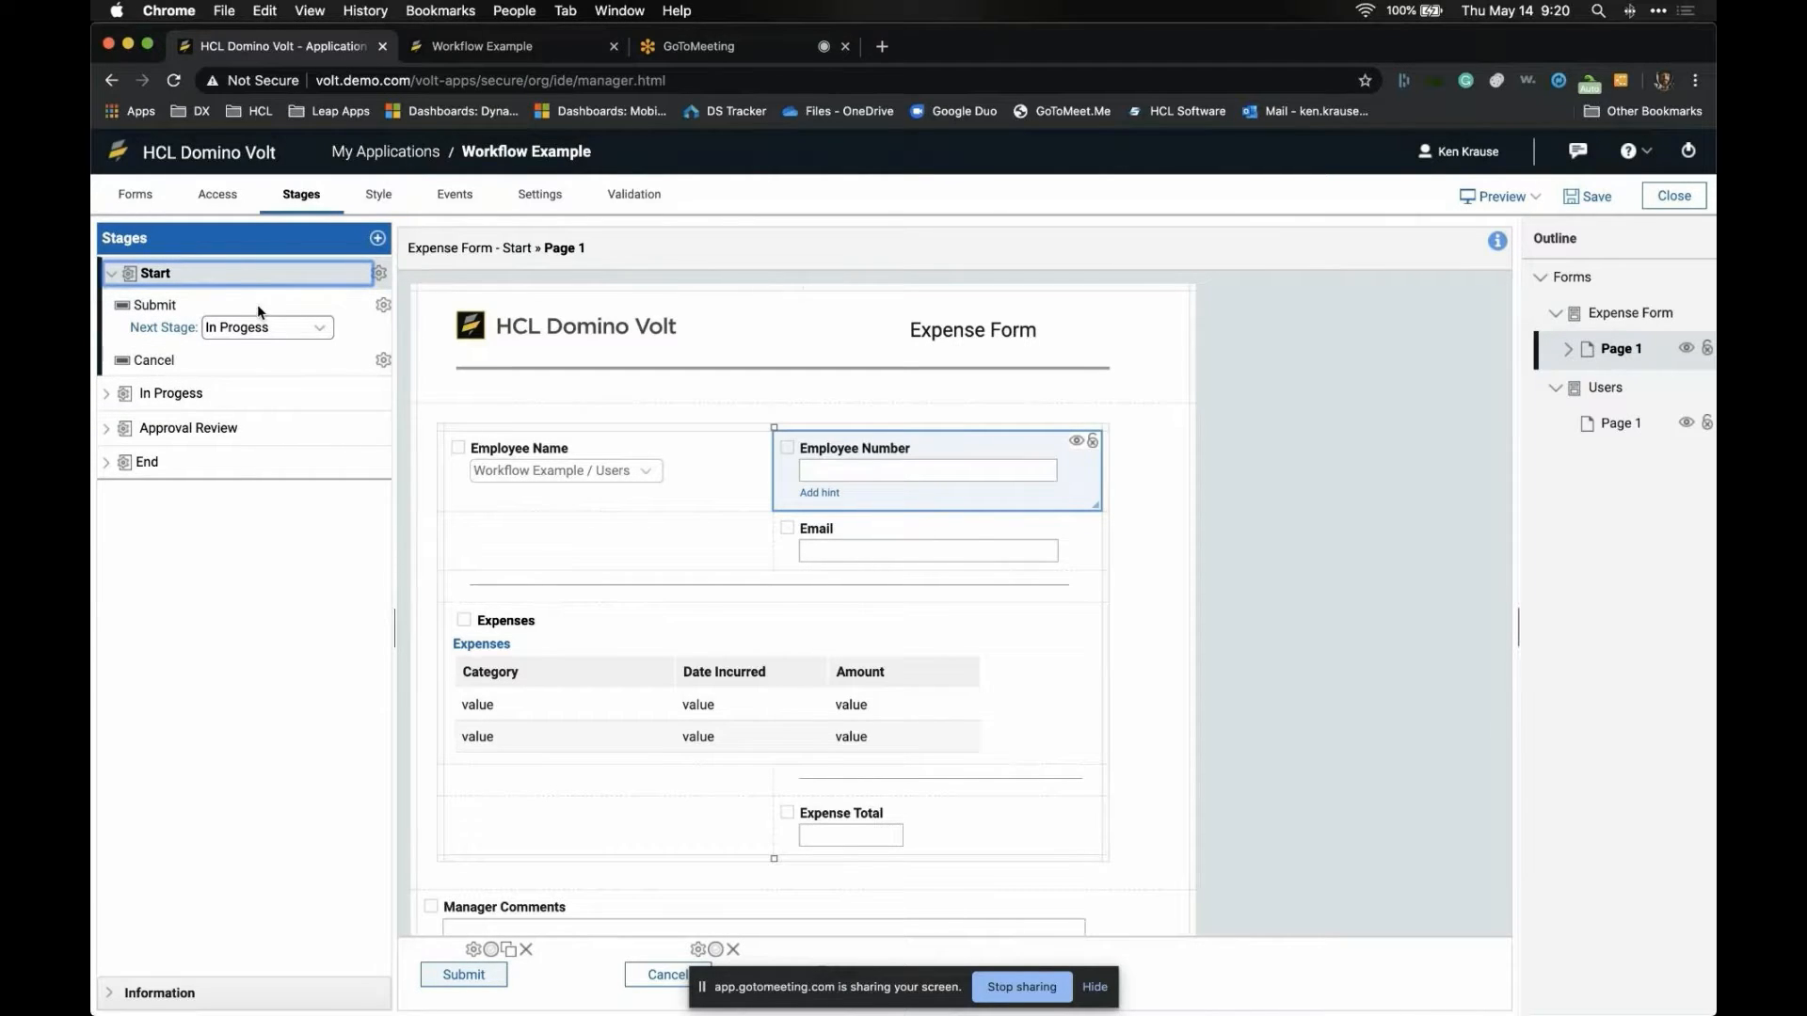
- Rename the Start stage's Submit action to Save
click(383, 305)
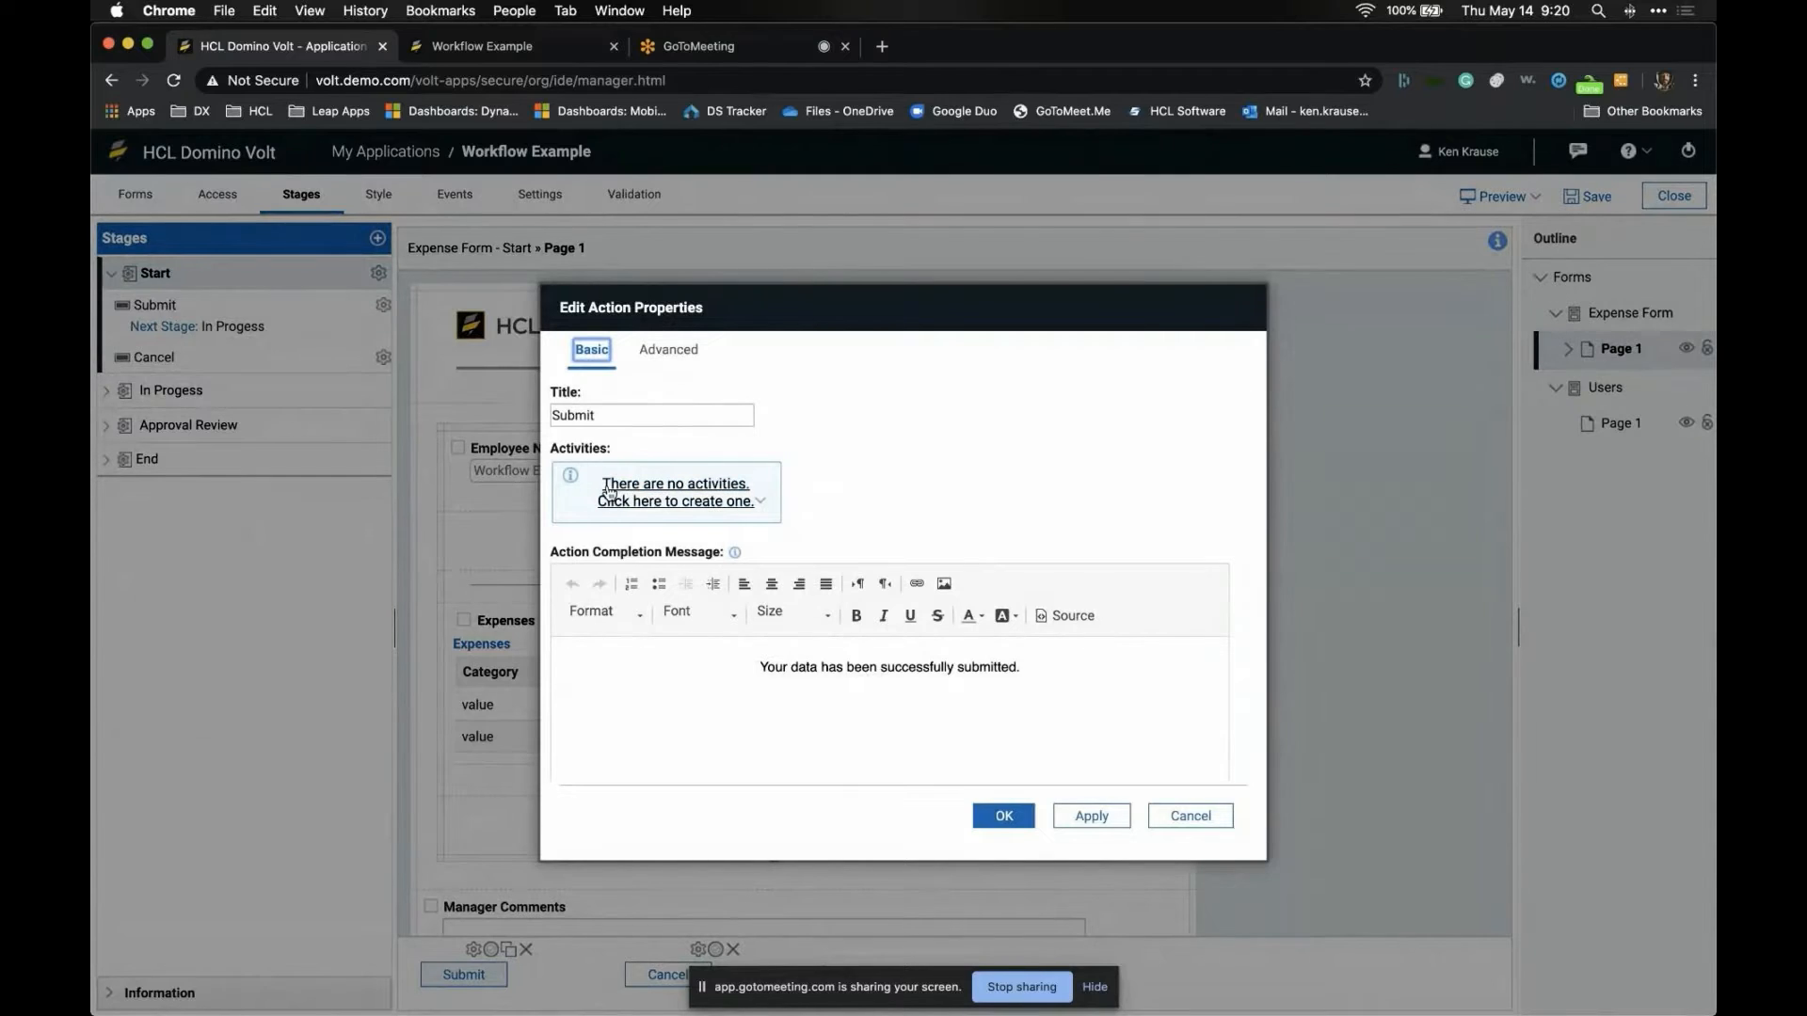
double_click(626, 417)
text(Save)
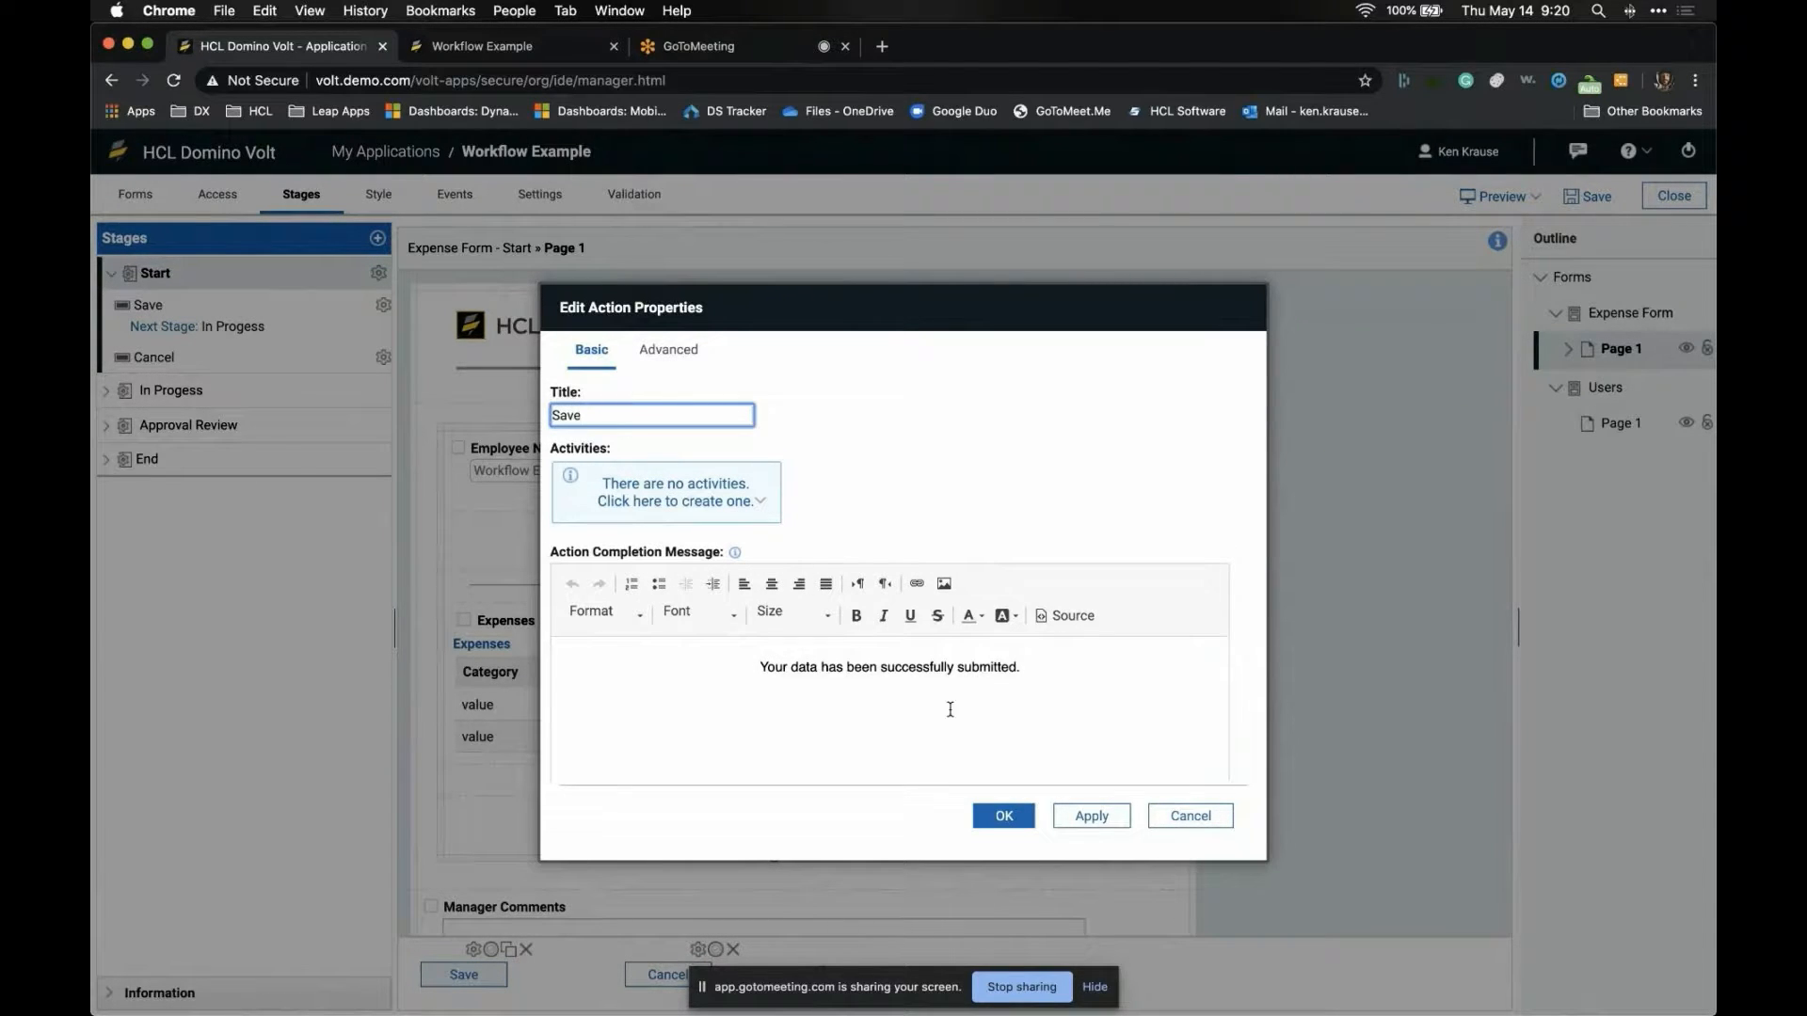
click(1004, 815)
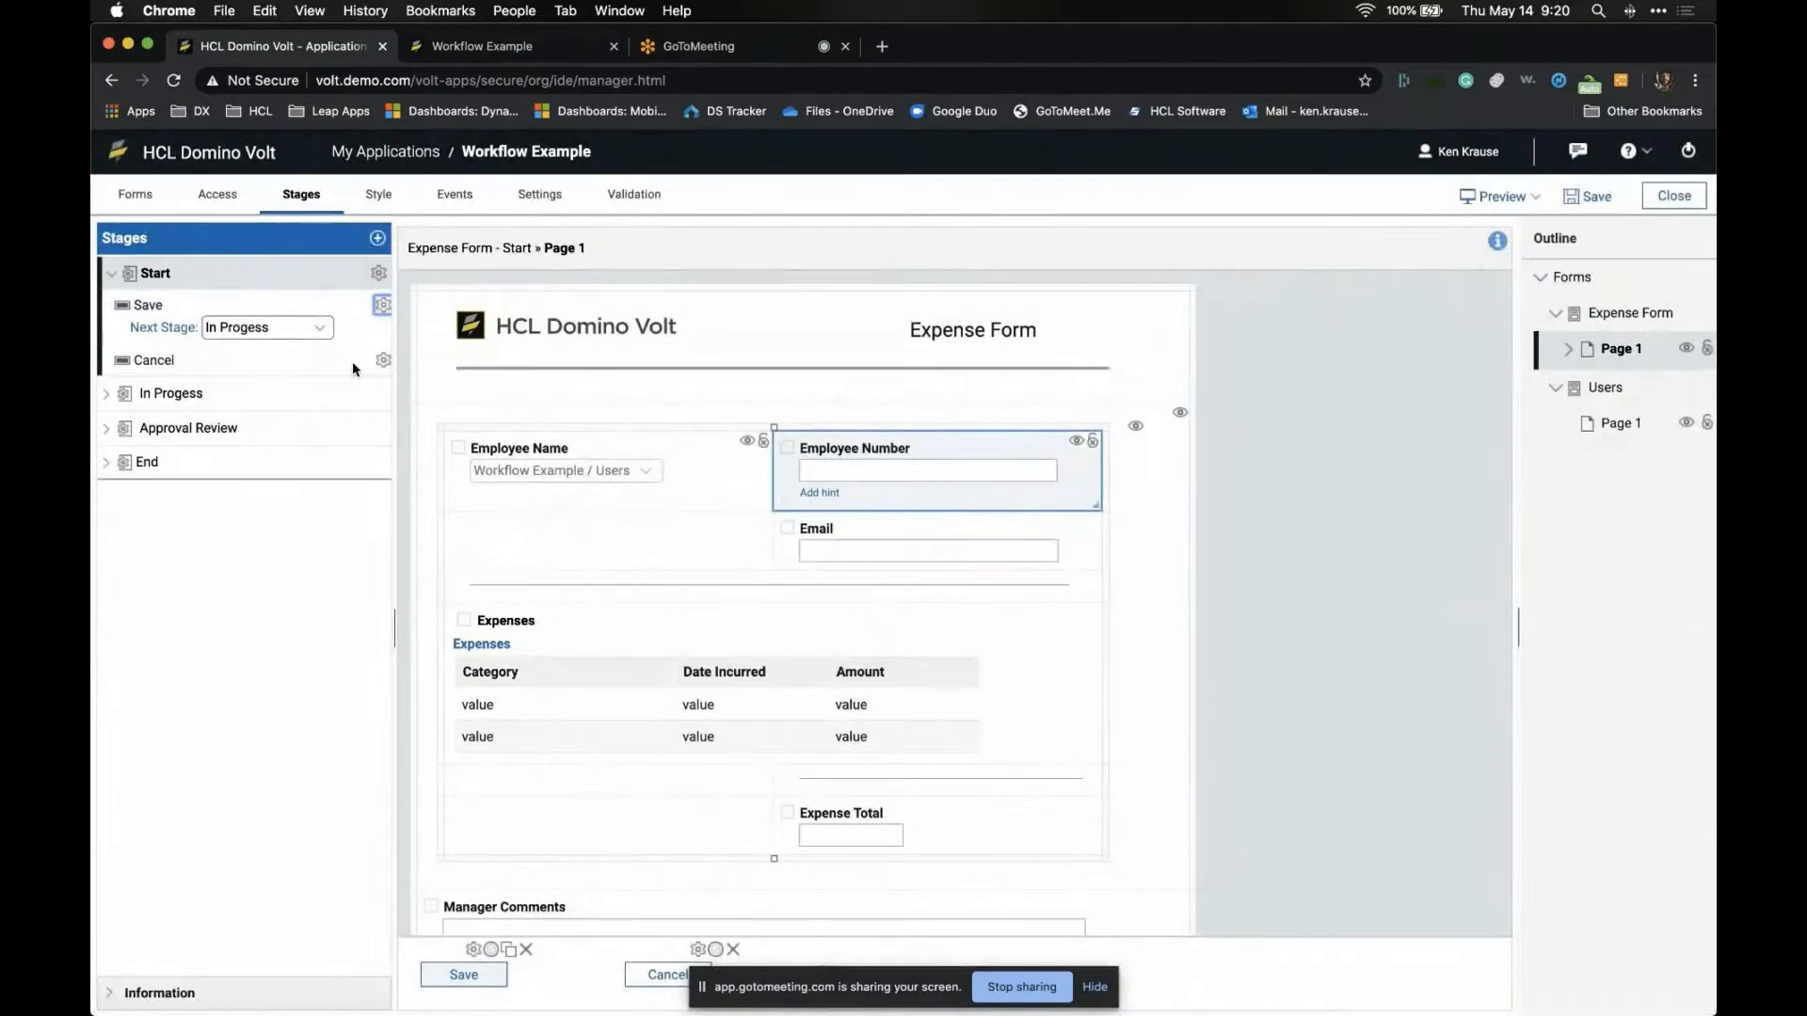
- Add a Send for Approval submit action after Save in the Start stage
click(378, 273)
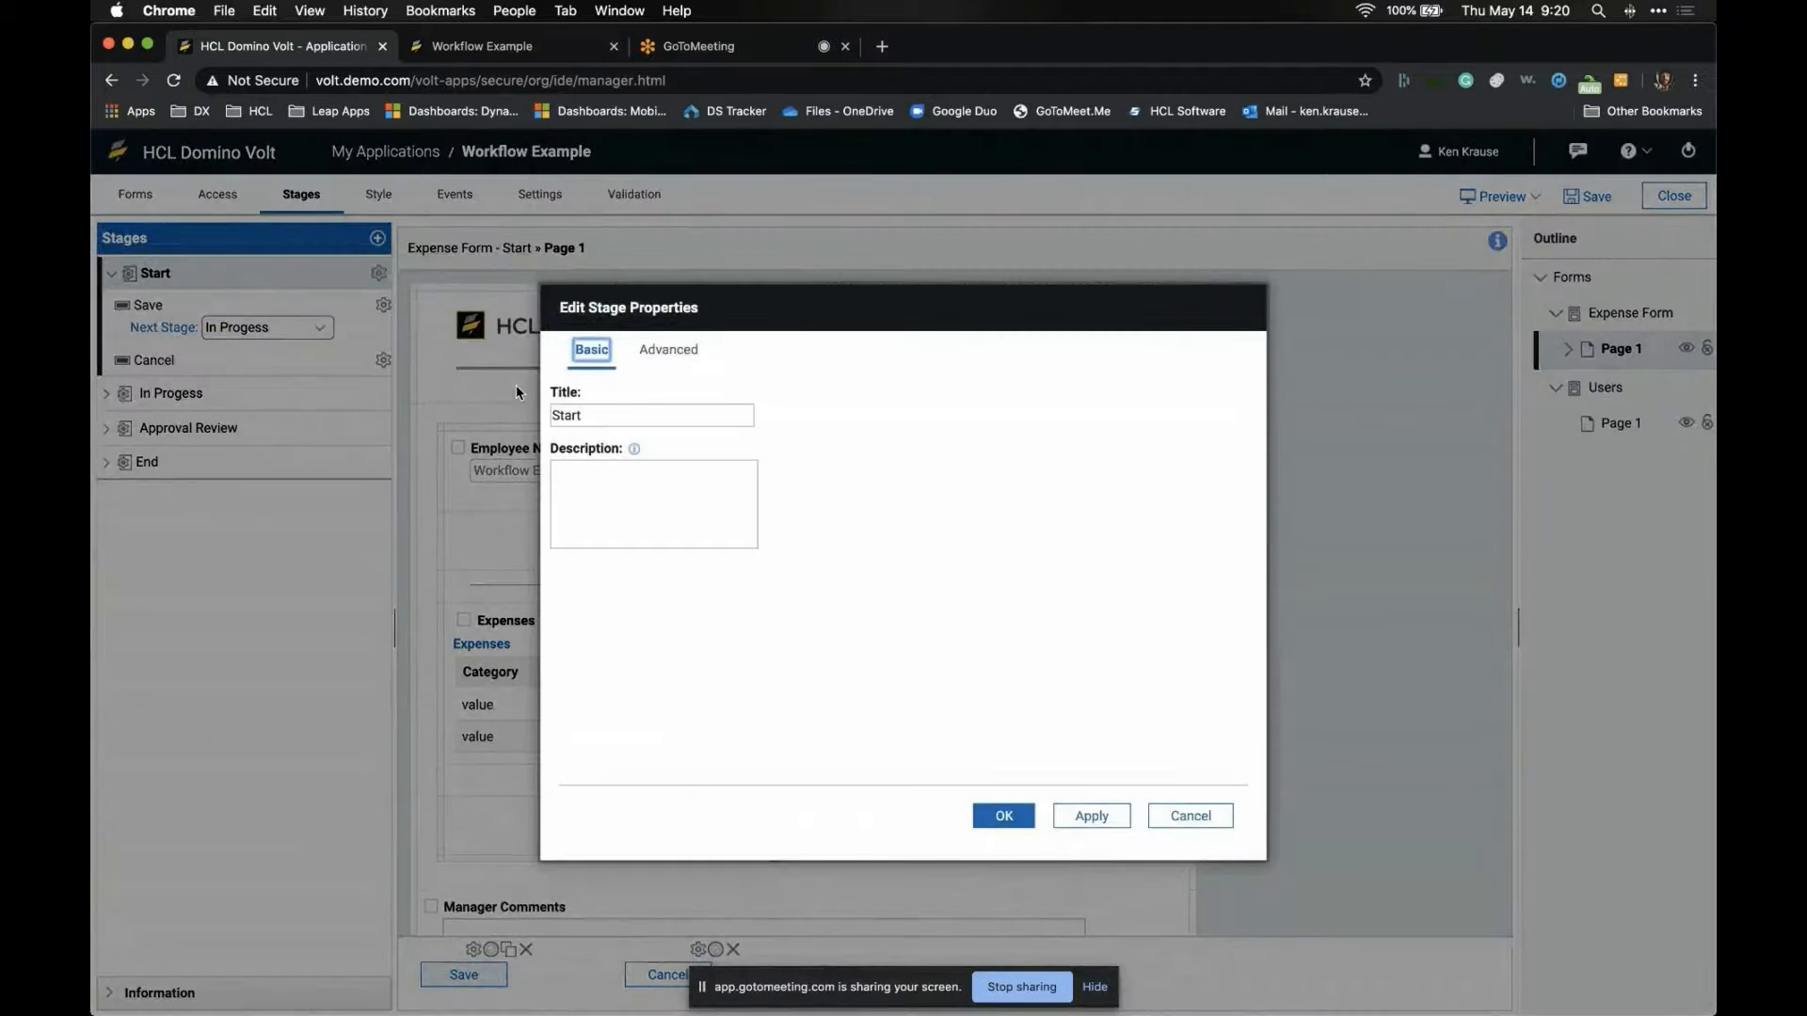
click(672, 347)
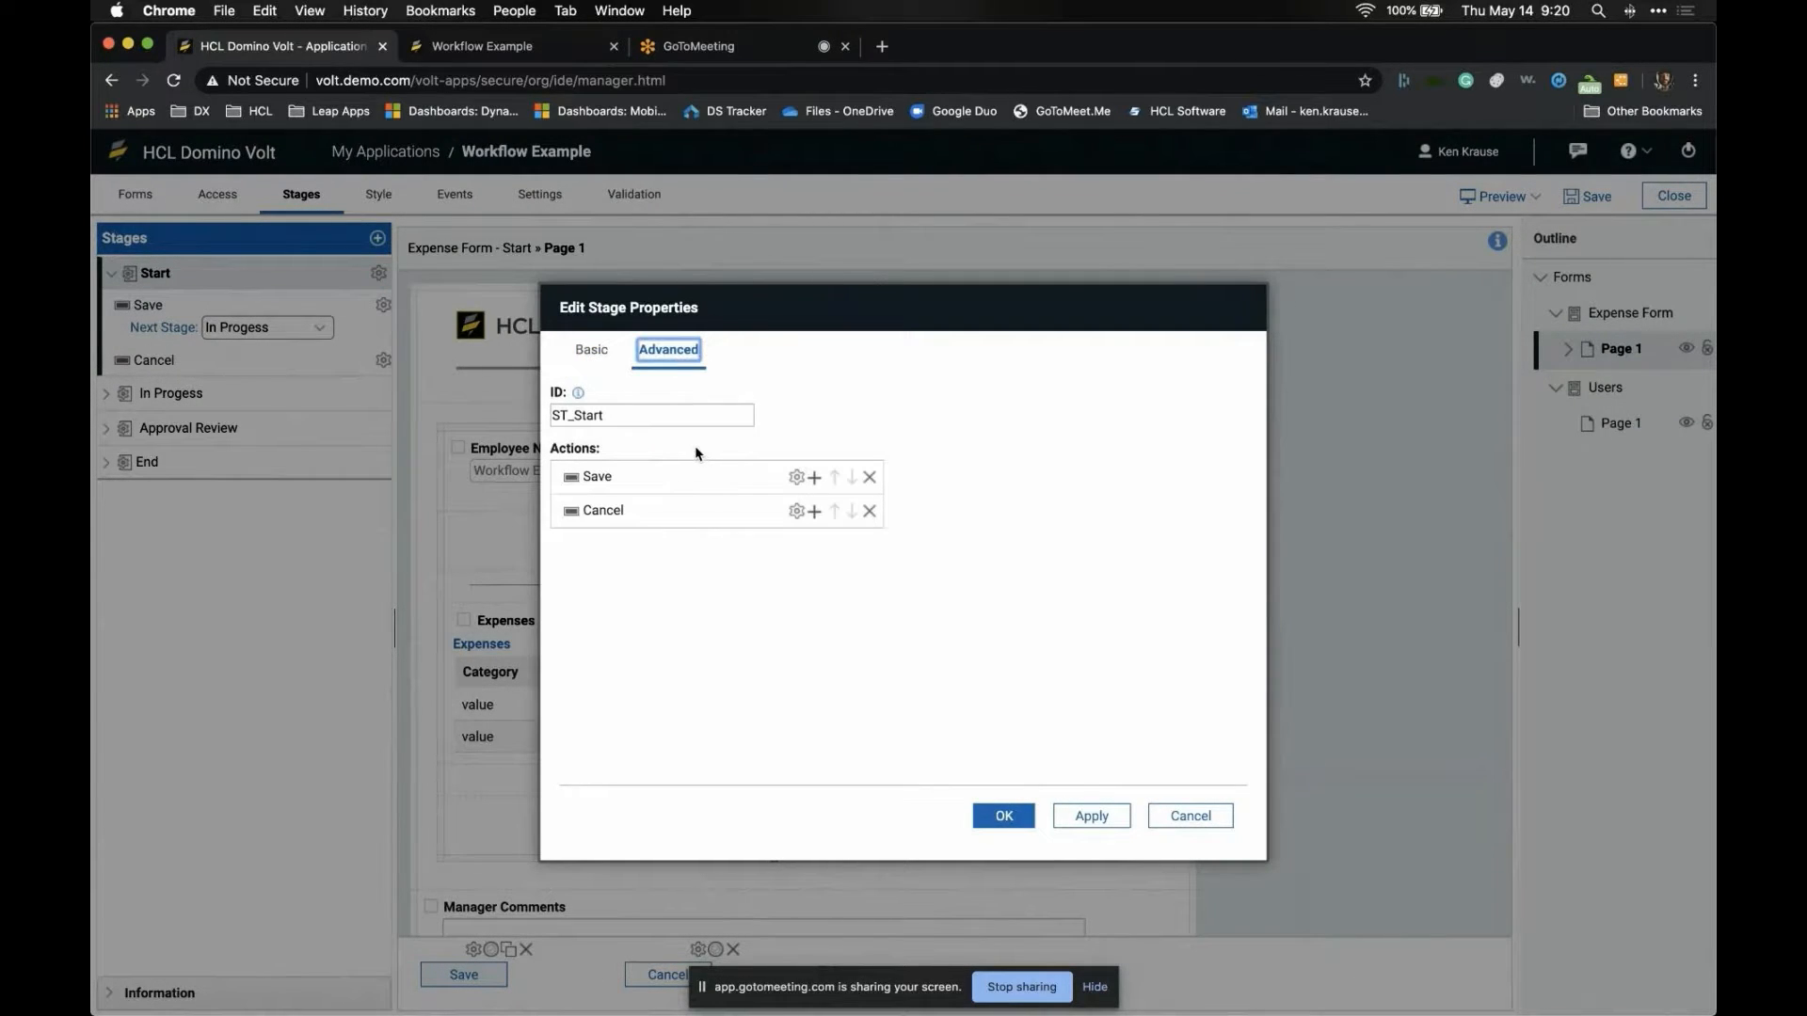
click(814, 477)
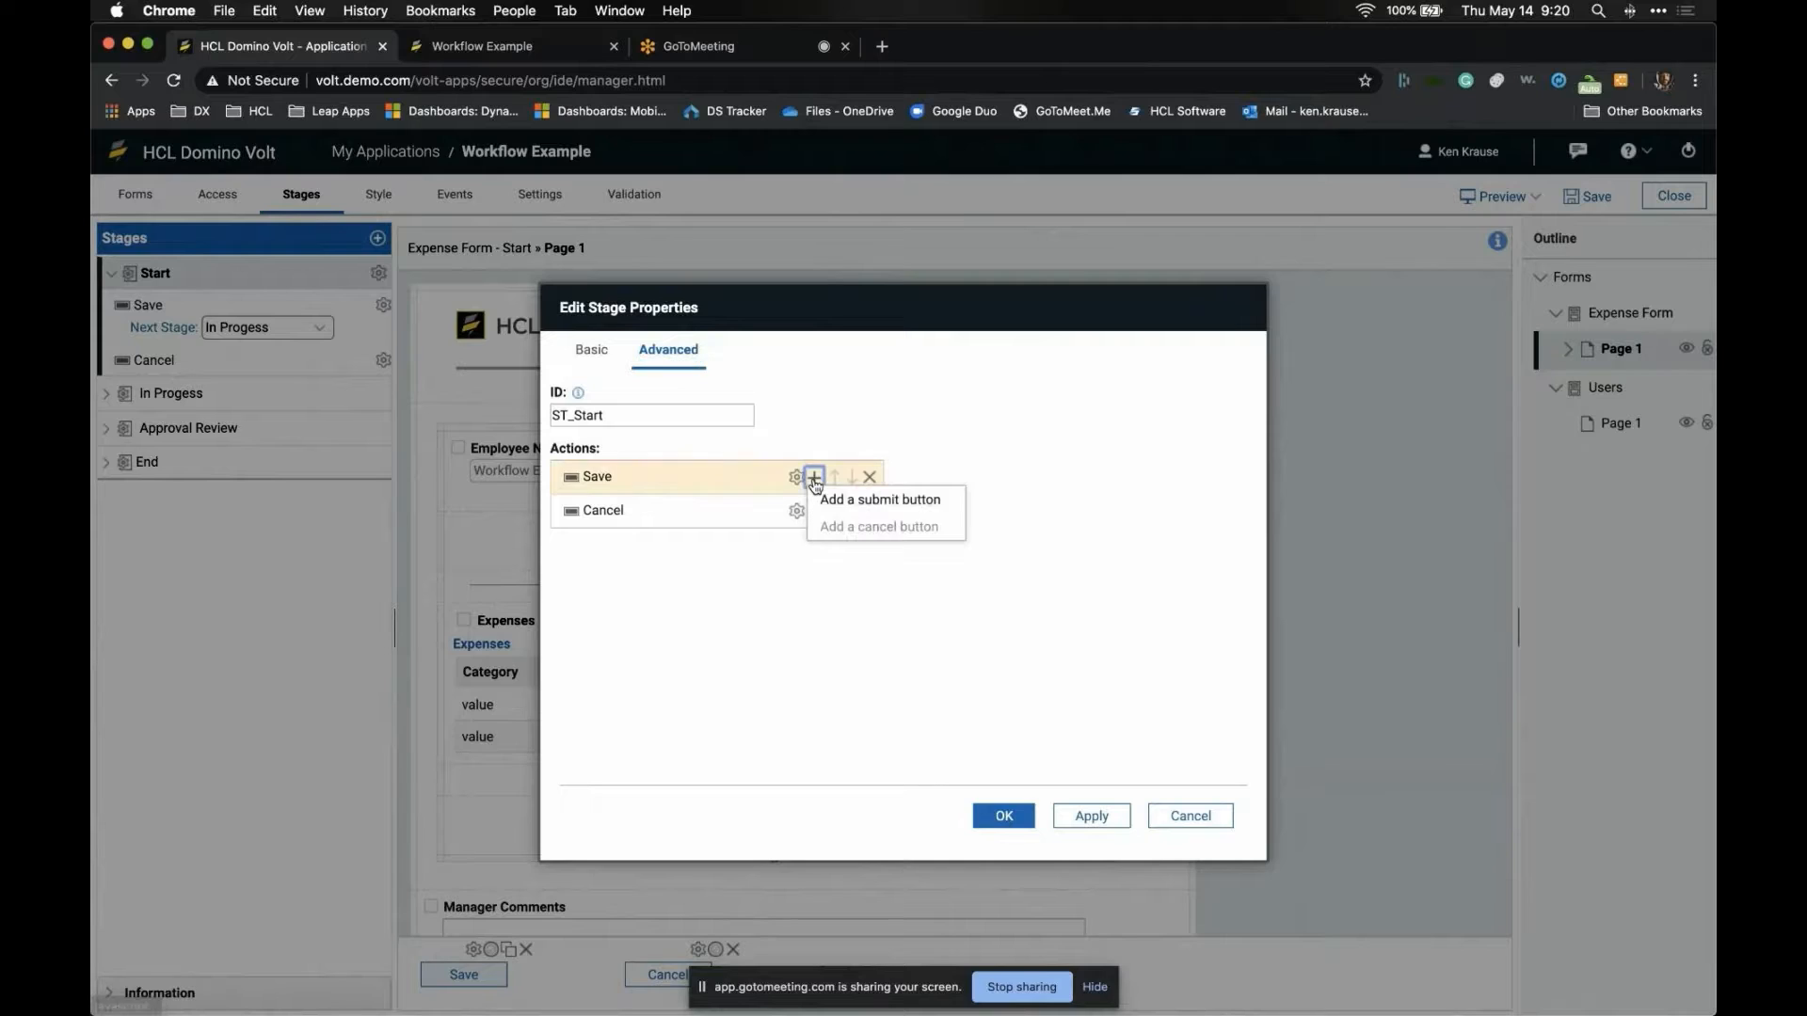
click(827, 492)
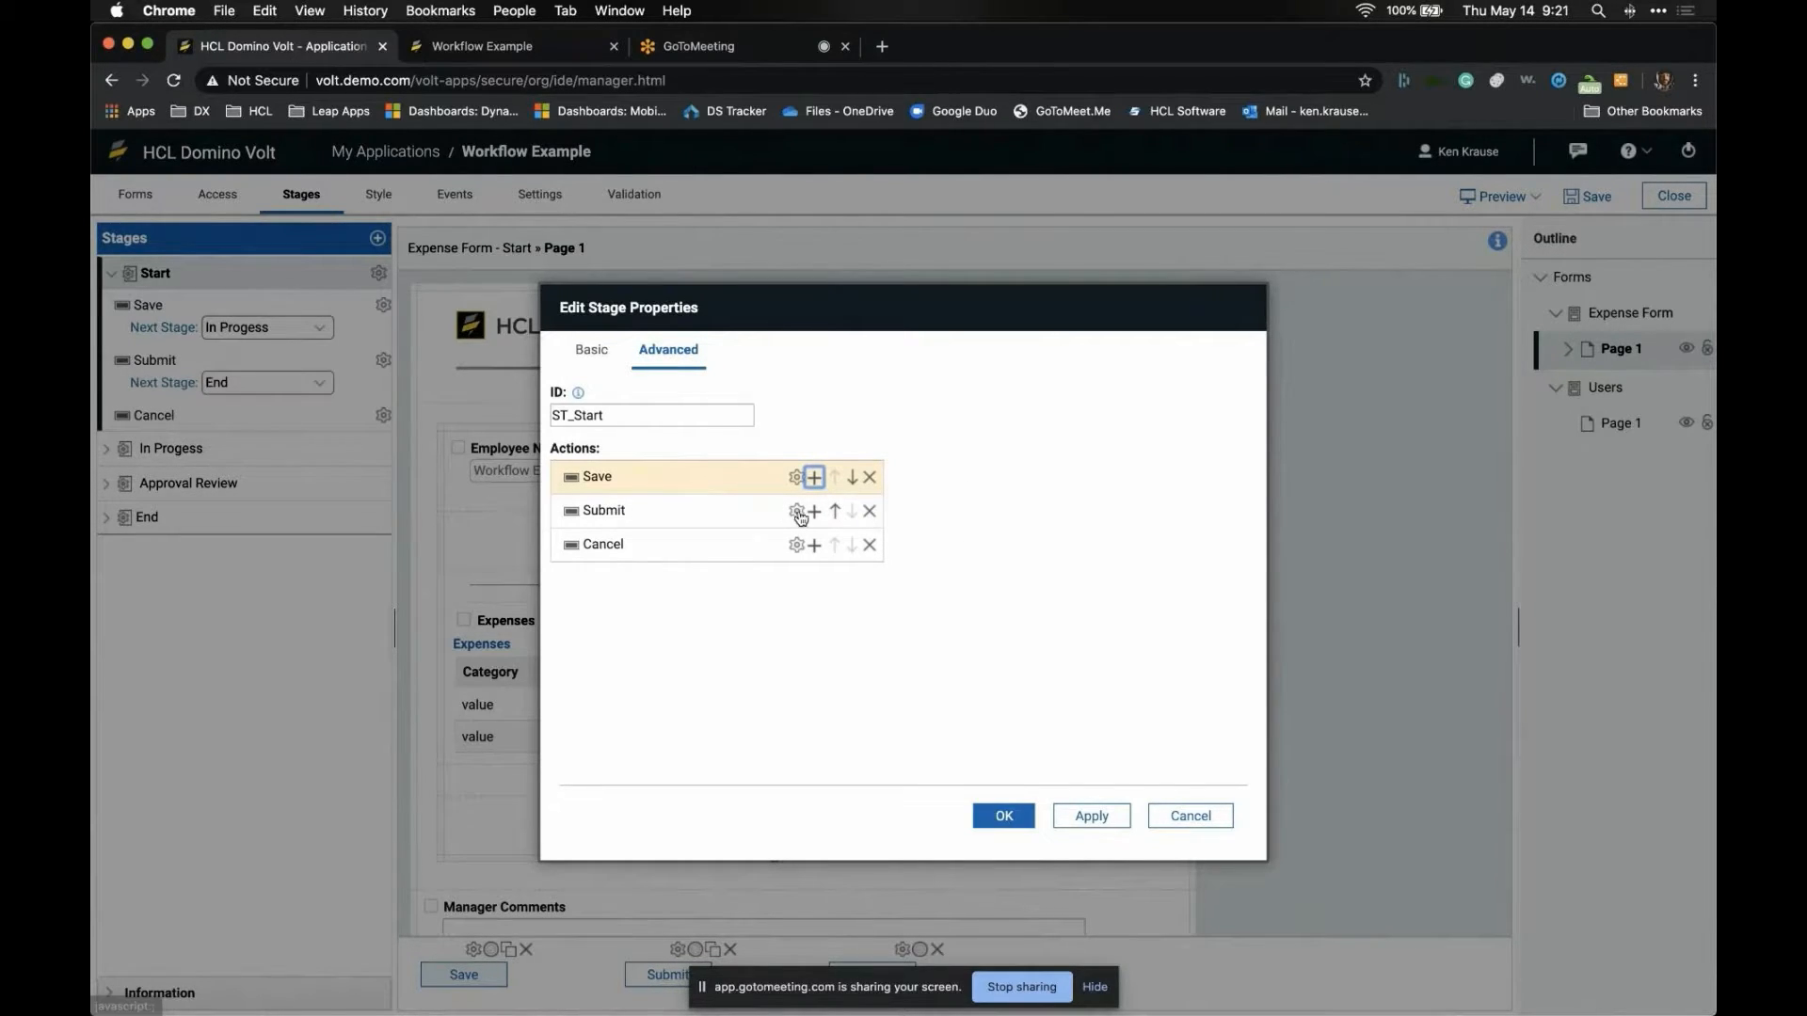
click(796, 511)
text(Send)
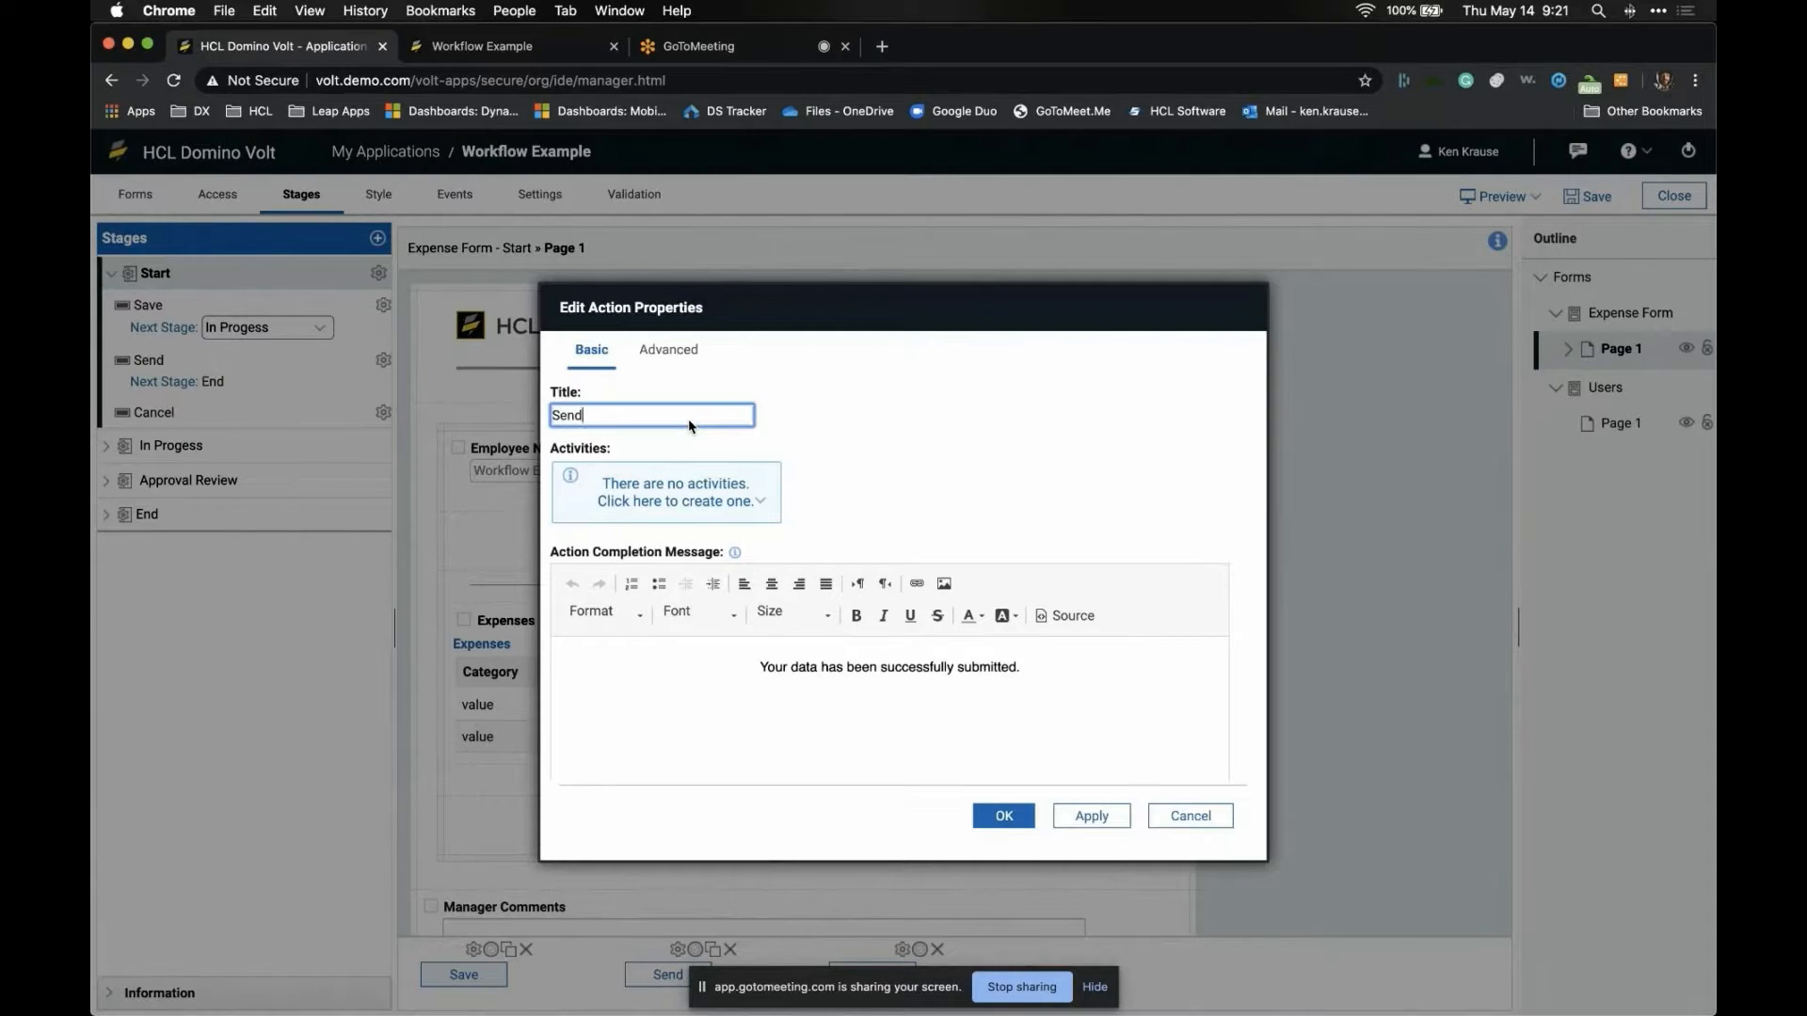
text( for Approval)
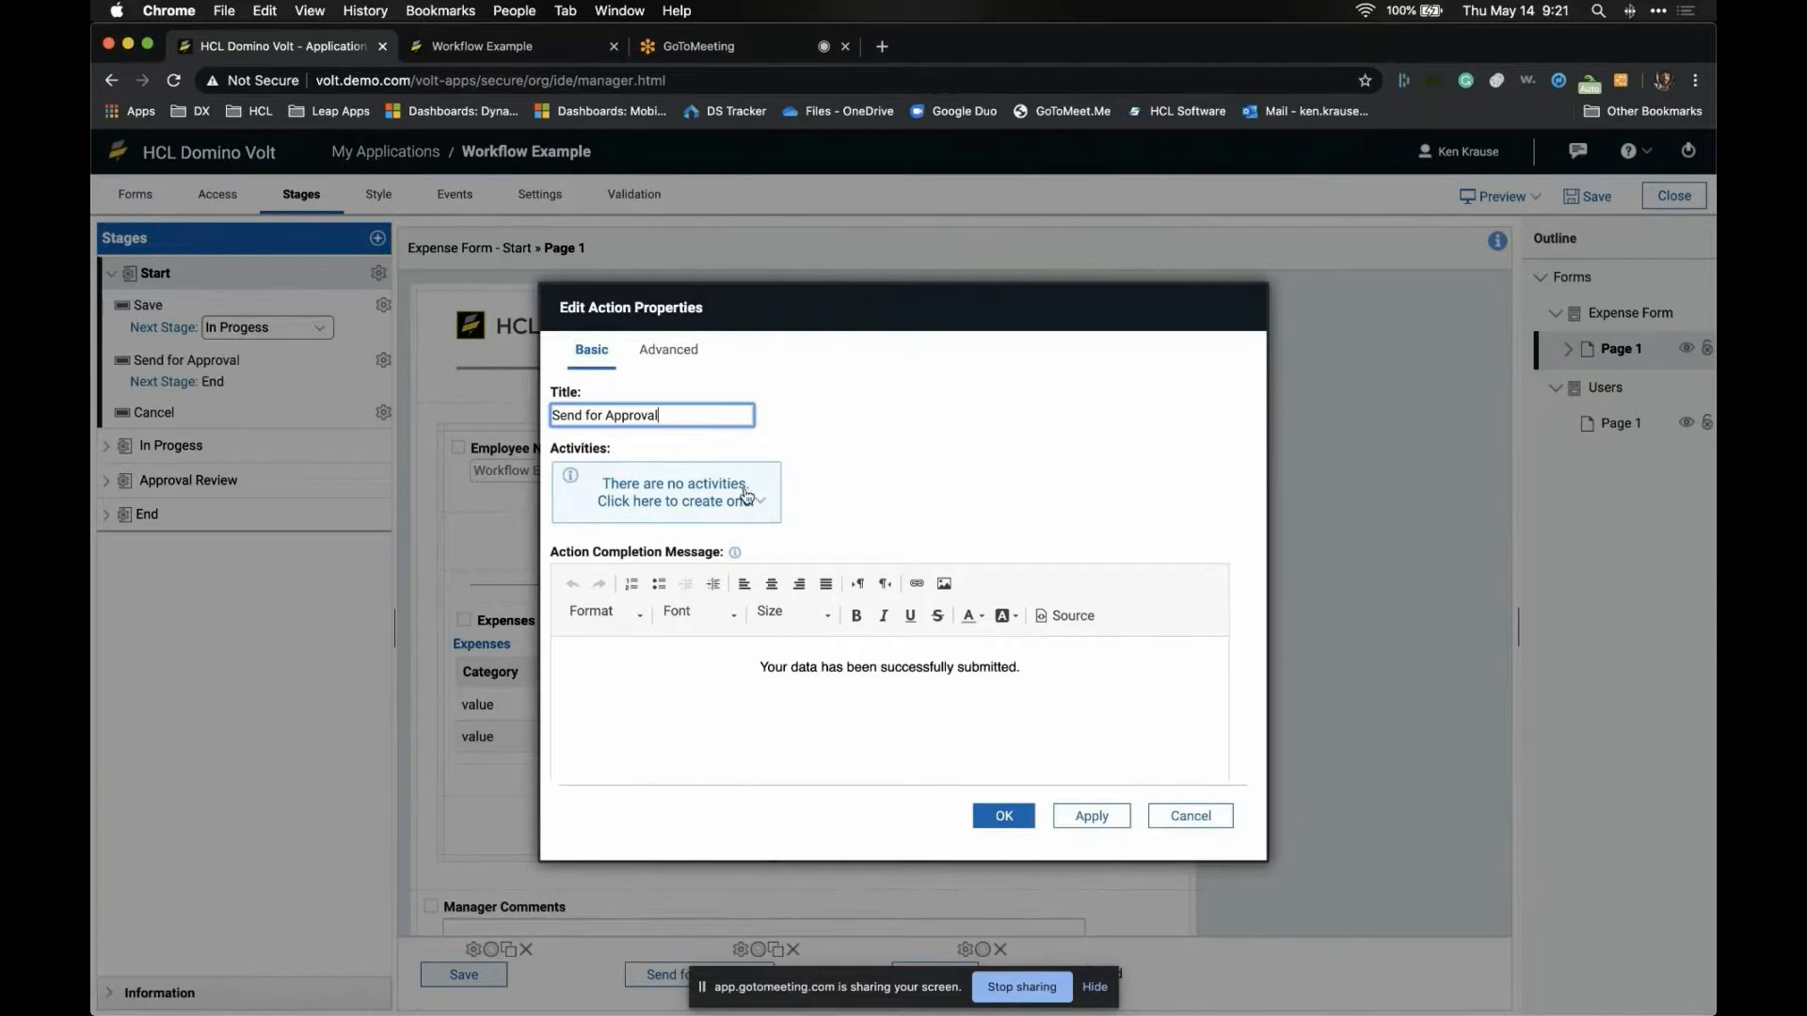
click(1011, 817)
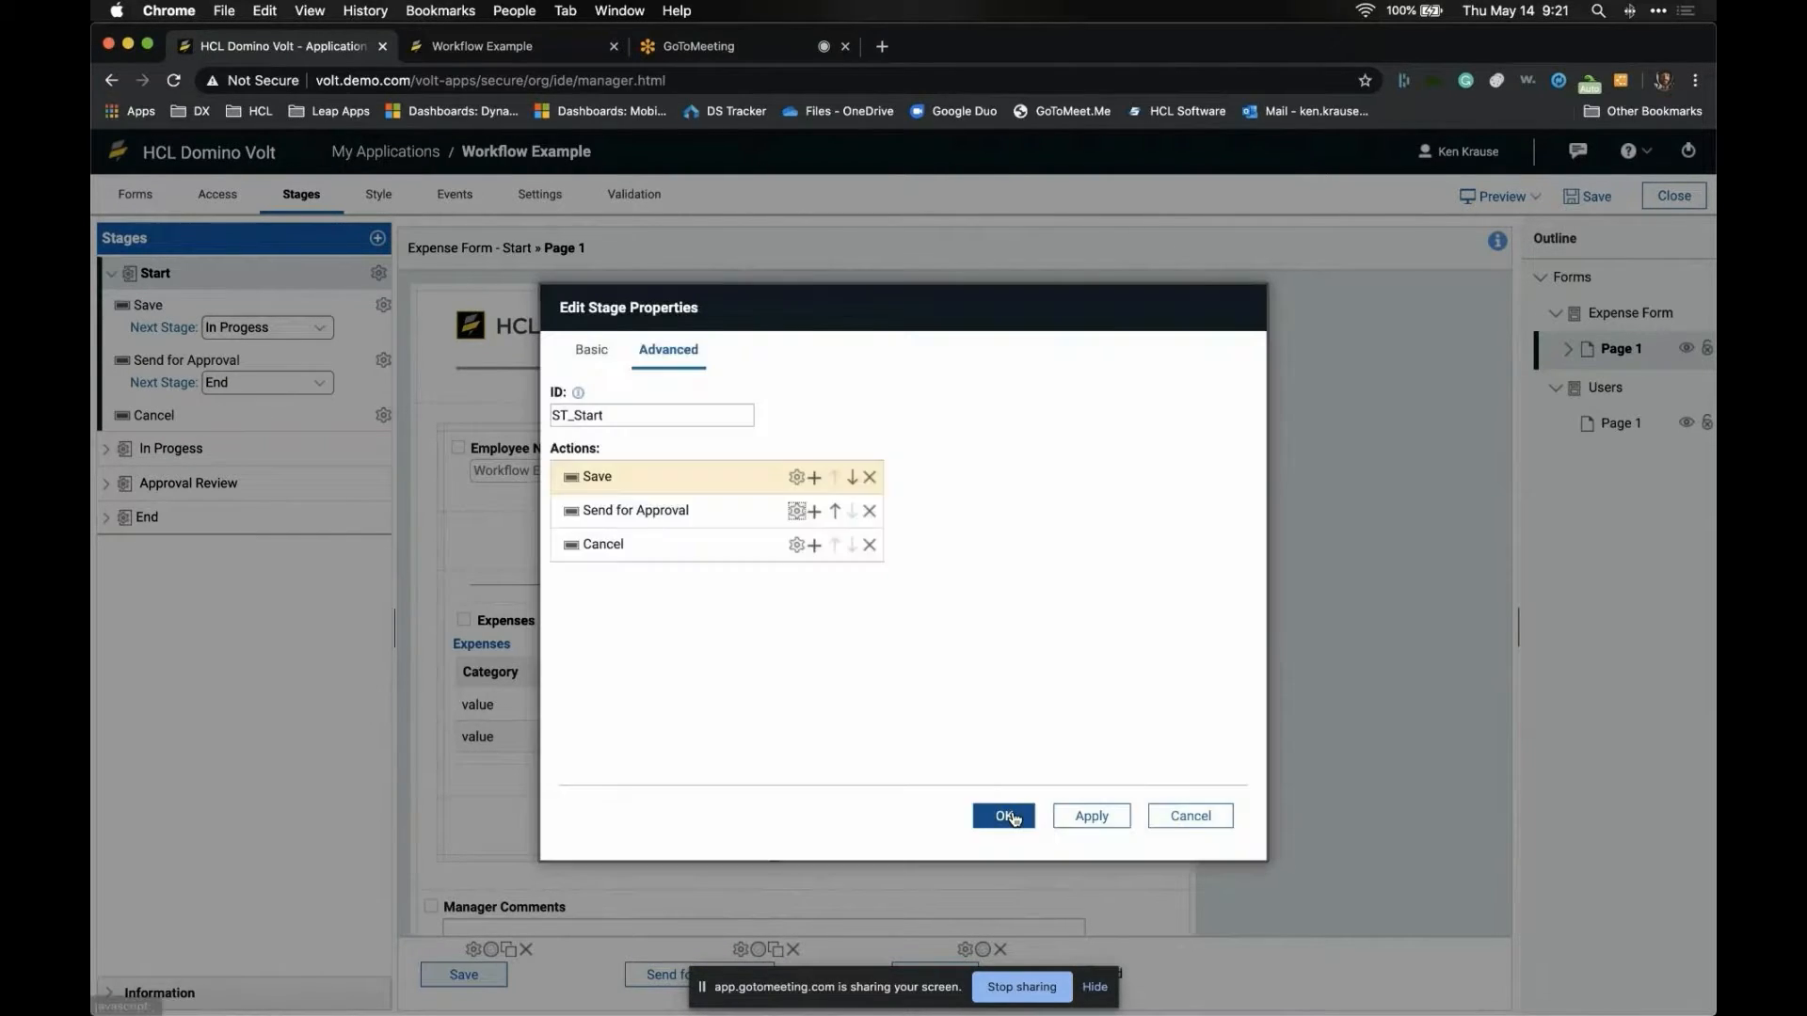
click(996, 815)
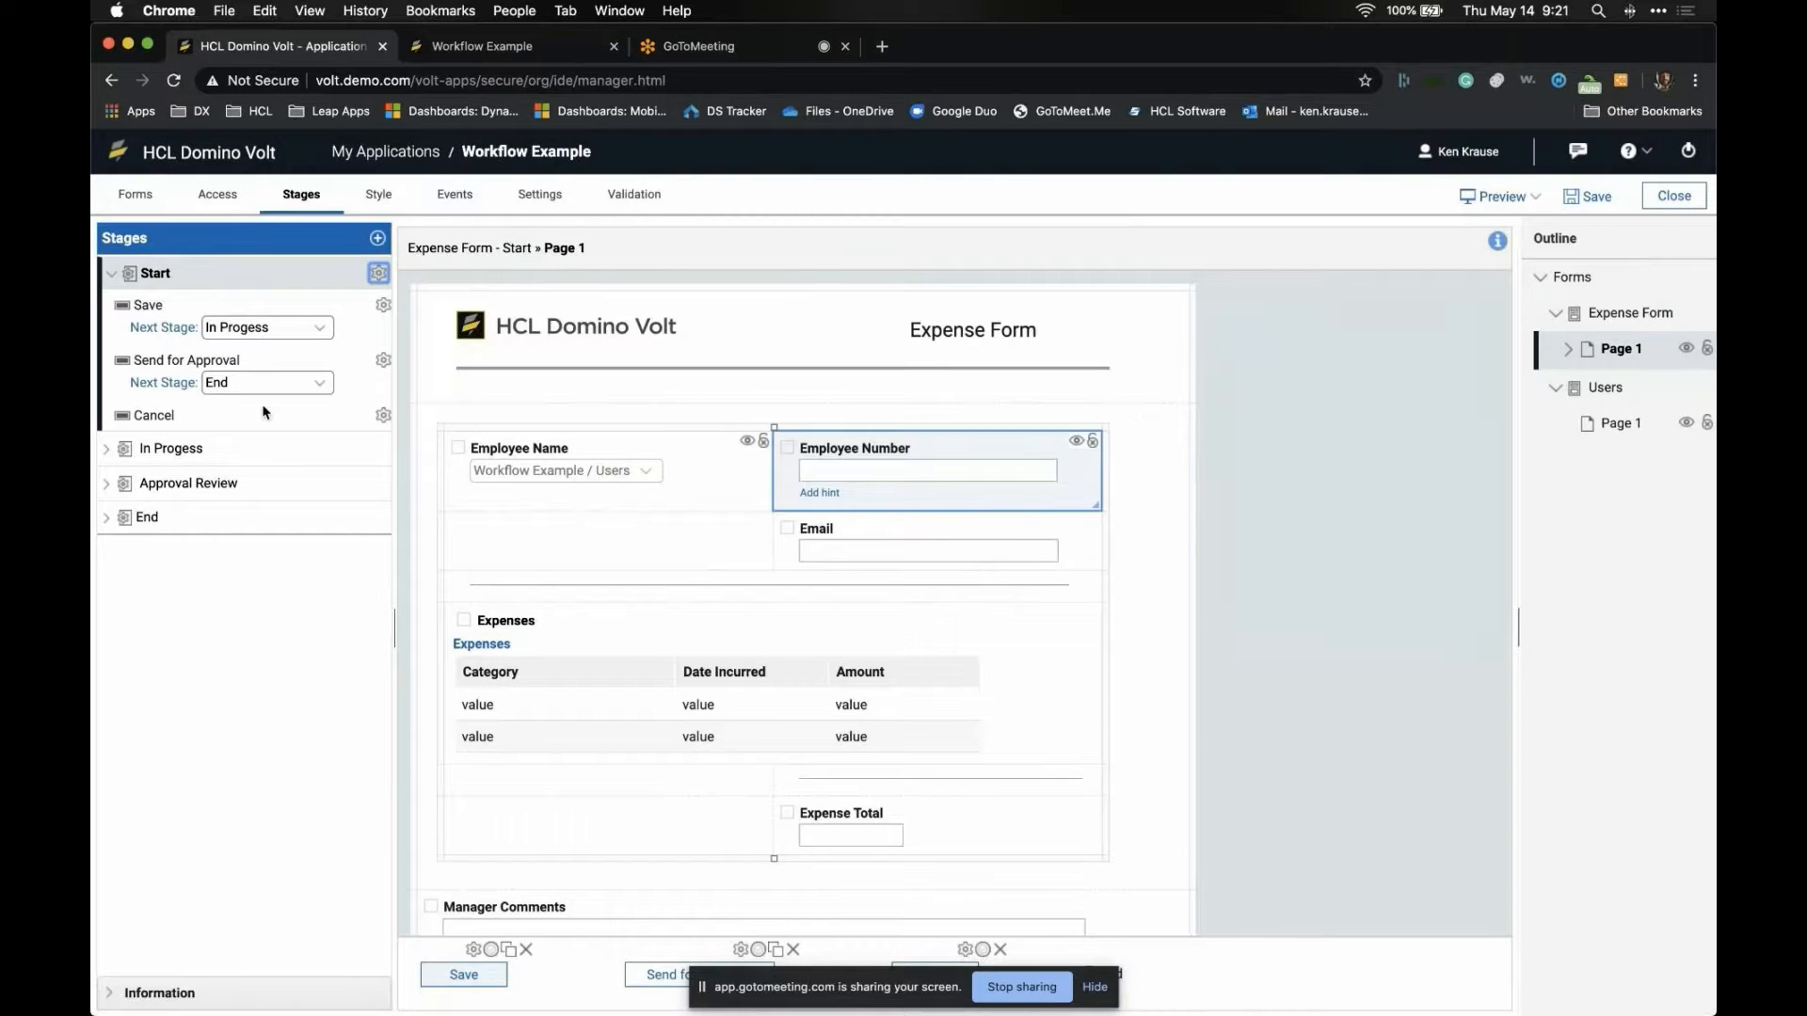
- Set Send for Approval's next stage to Approval Review under both Start and In Progess
click(284, 383)
click(287, 365)
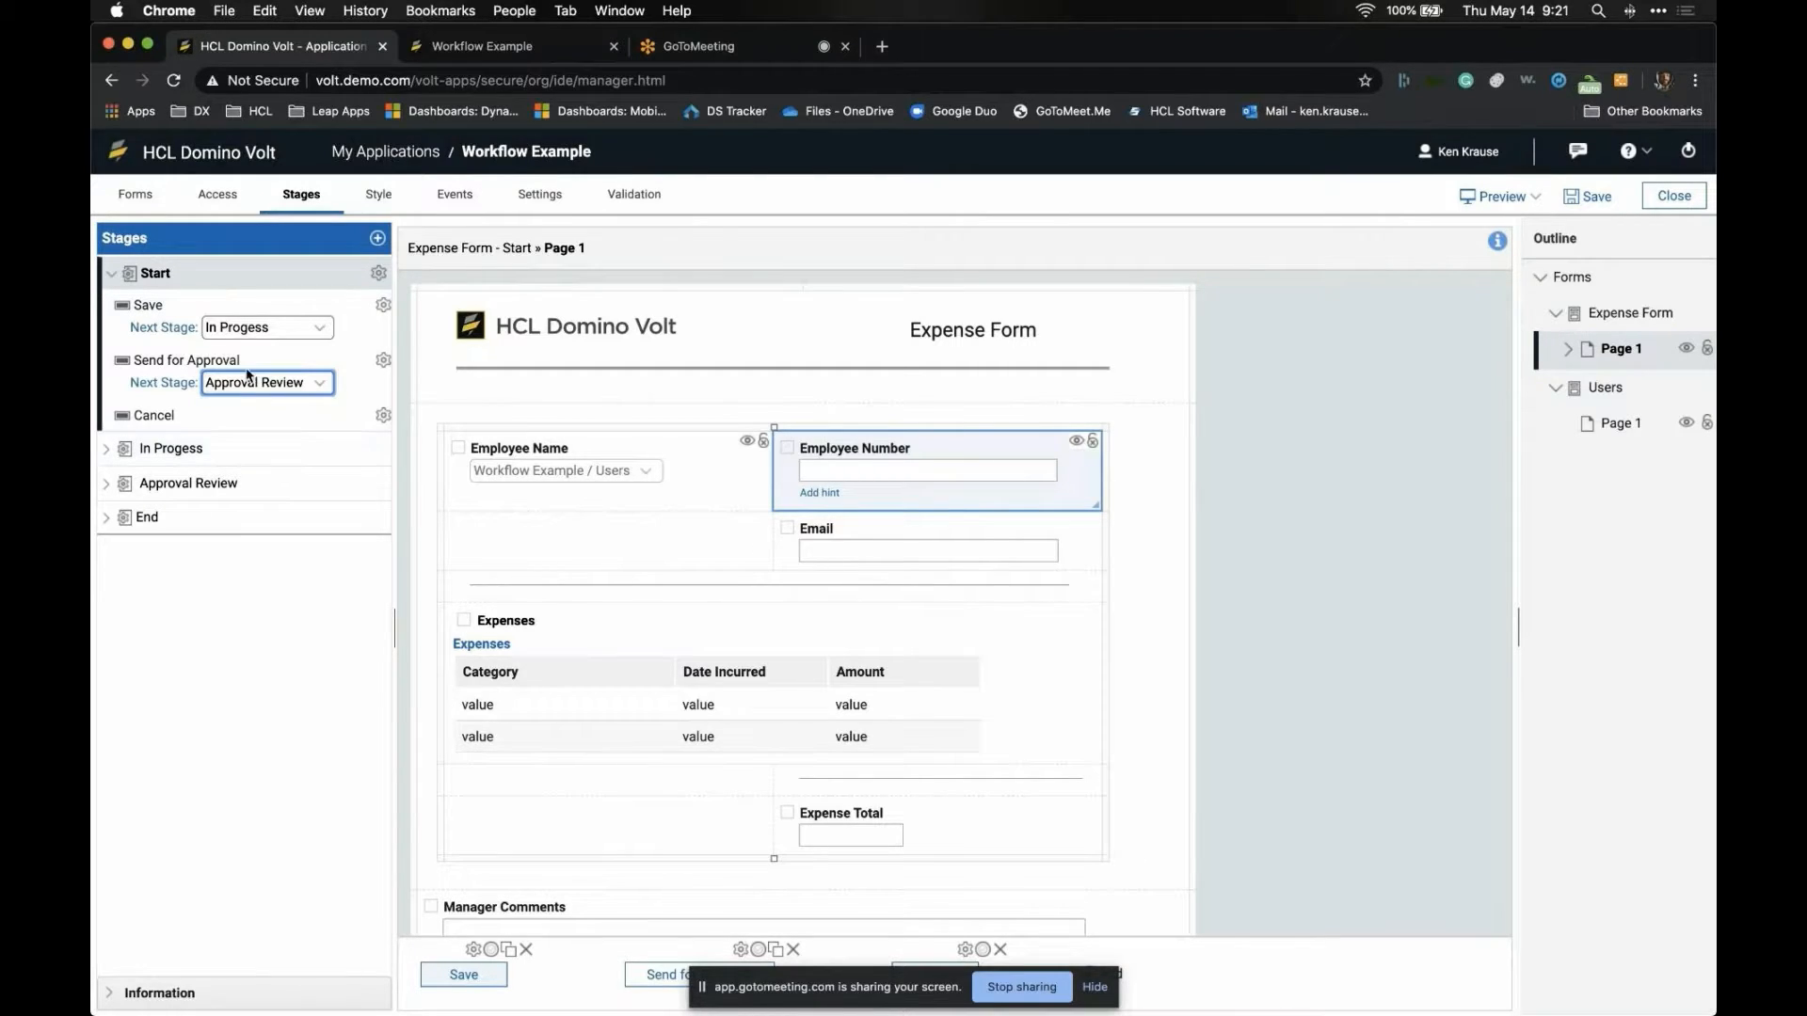
click(230, 444)
click(230, 442)
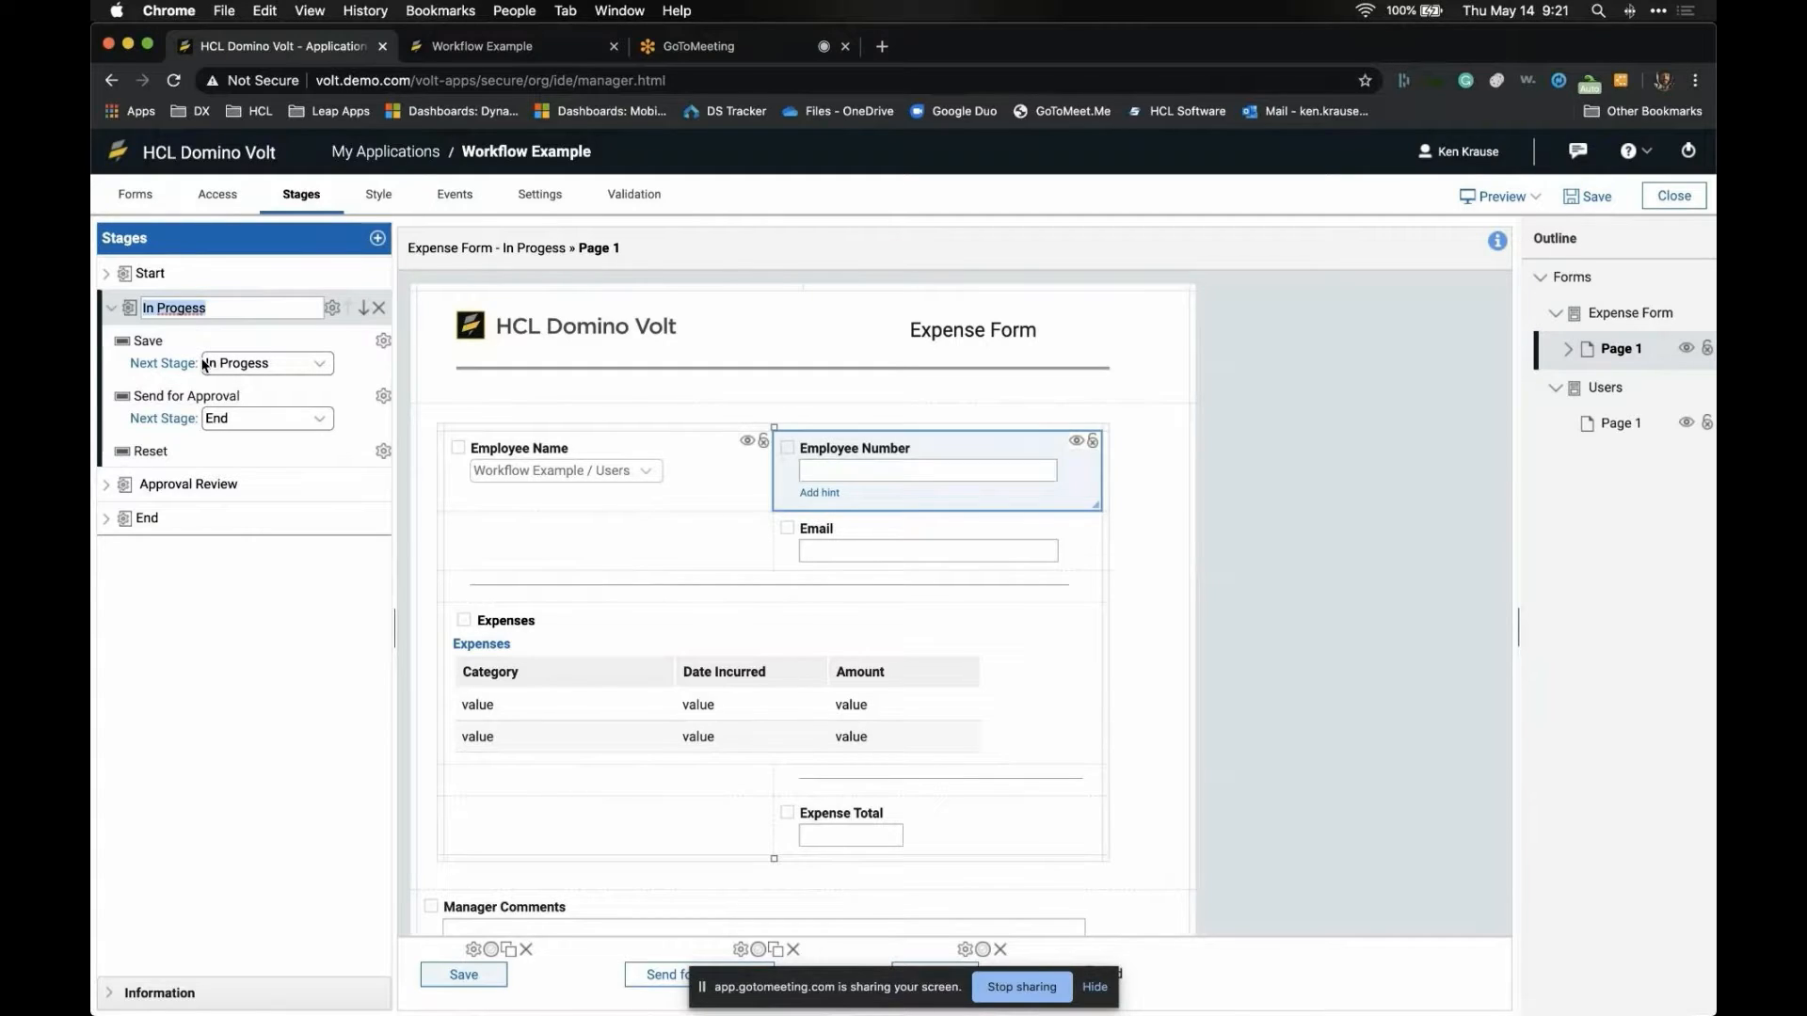
click(240, 418)
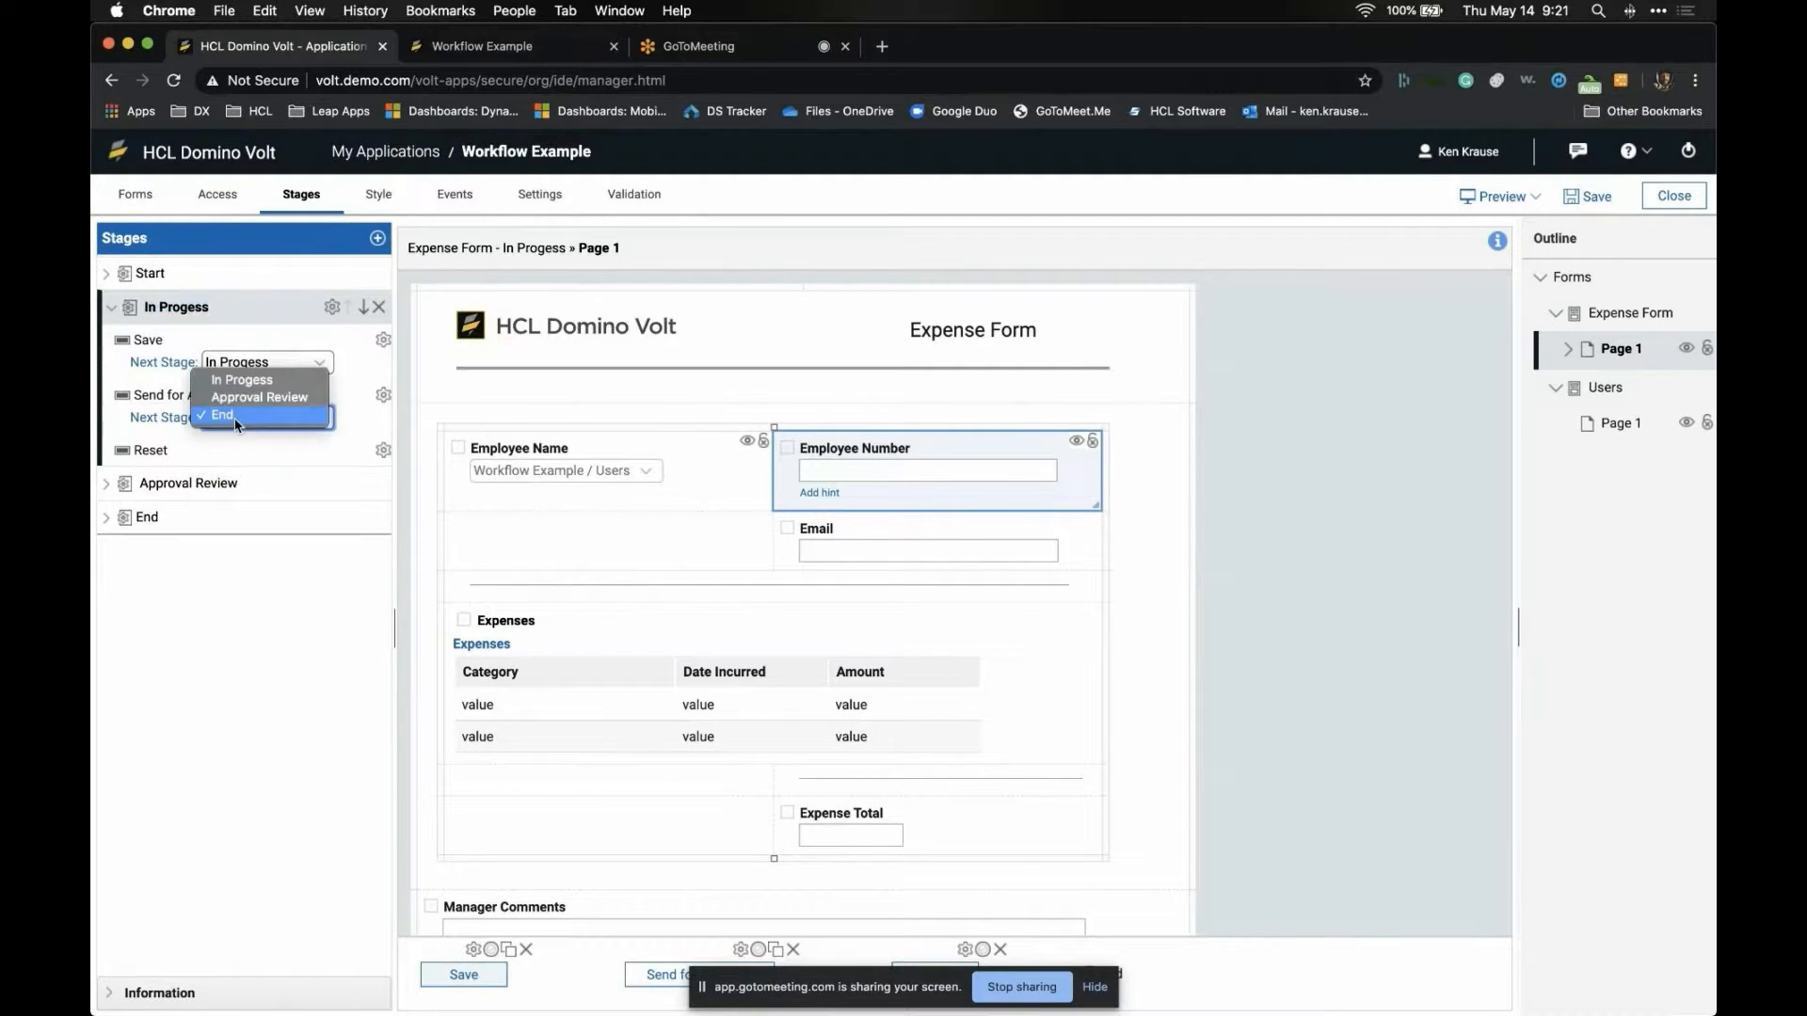
click(241, 403)
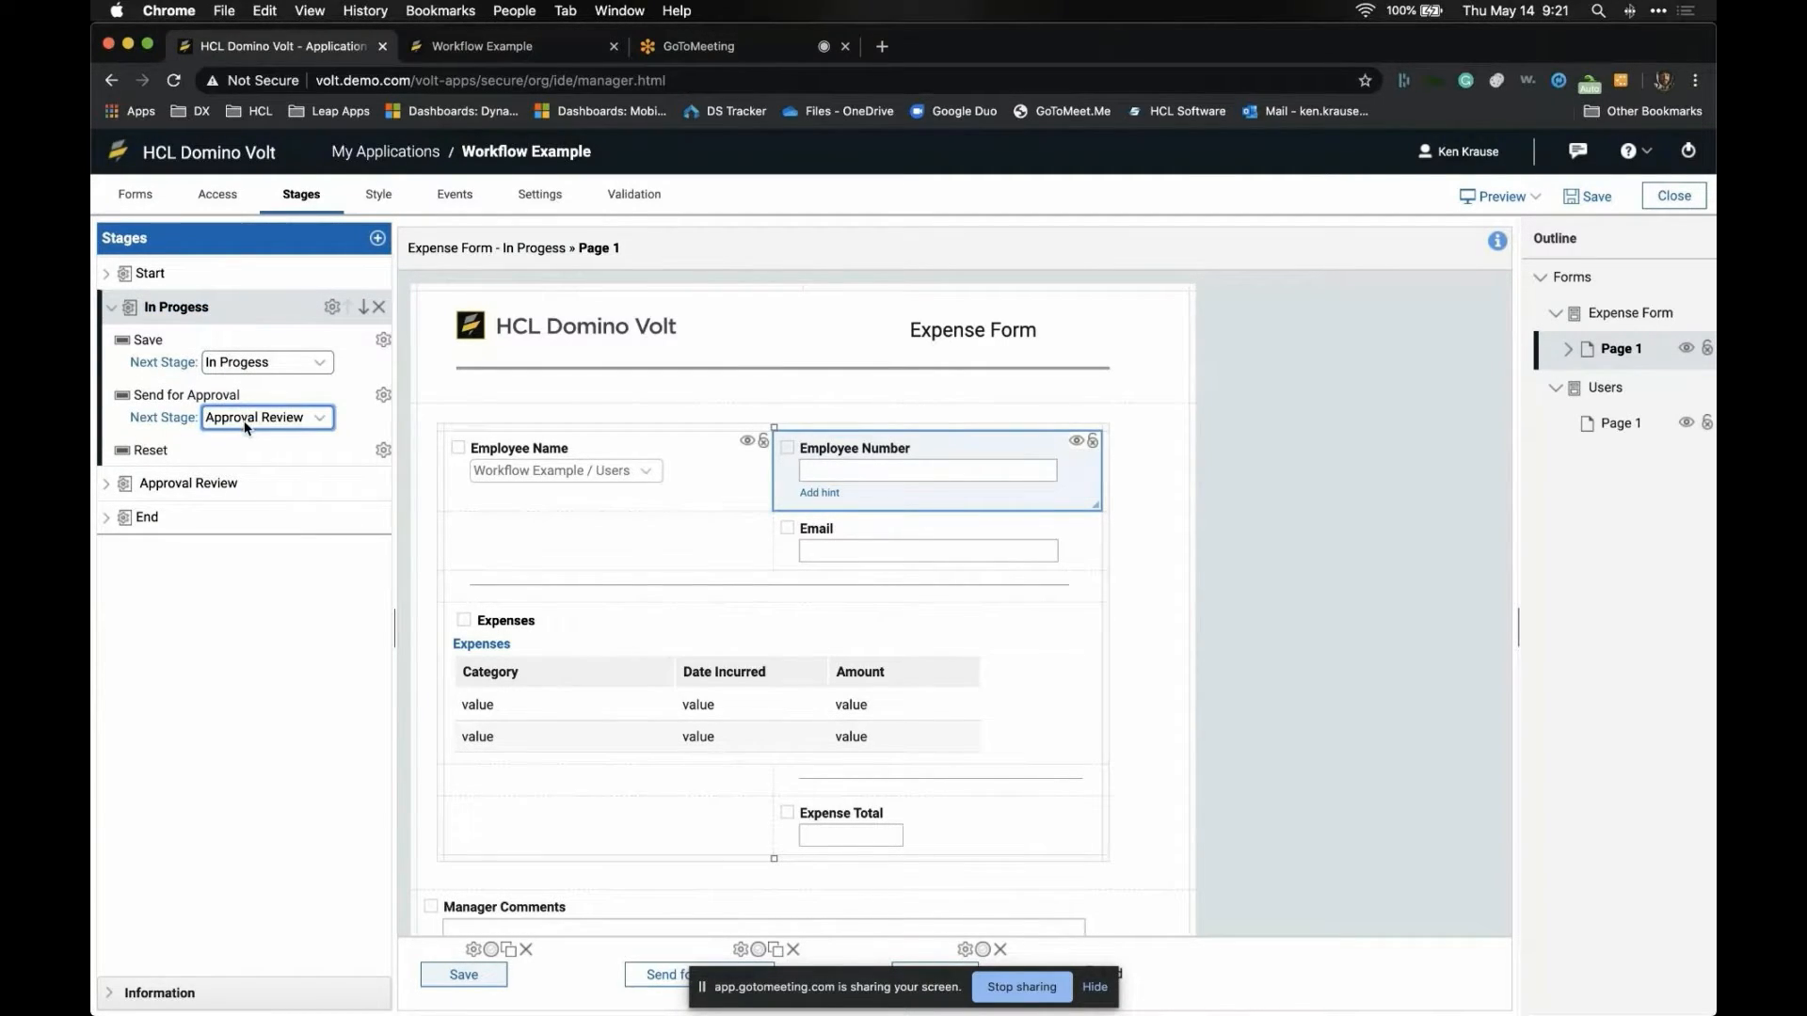
click(247, 274)
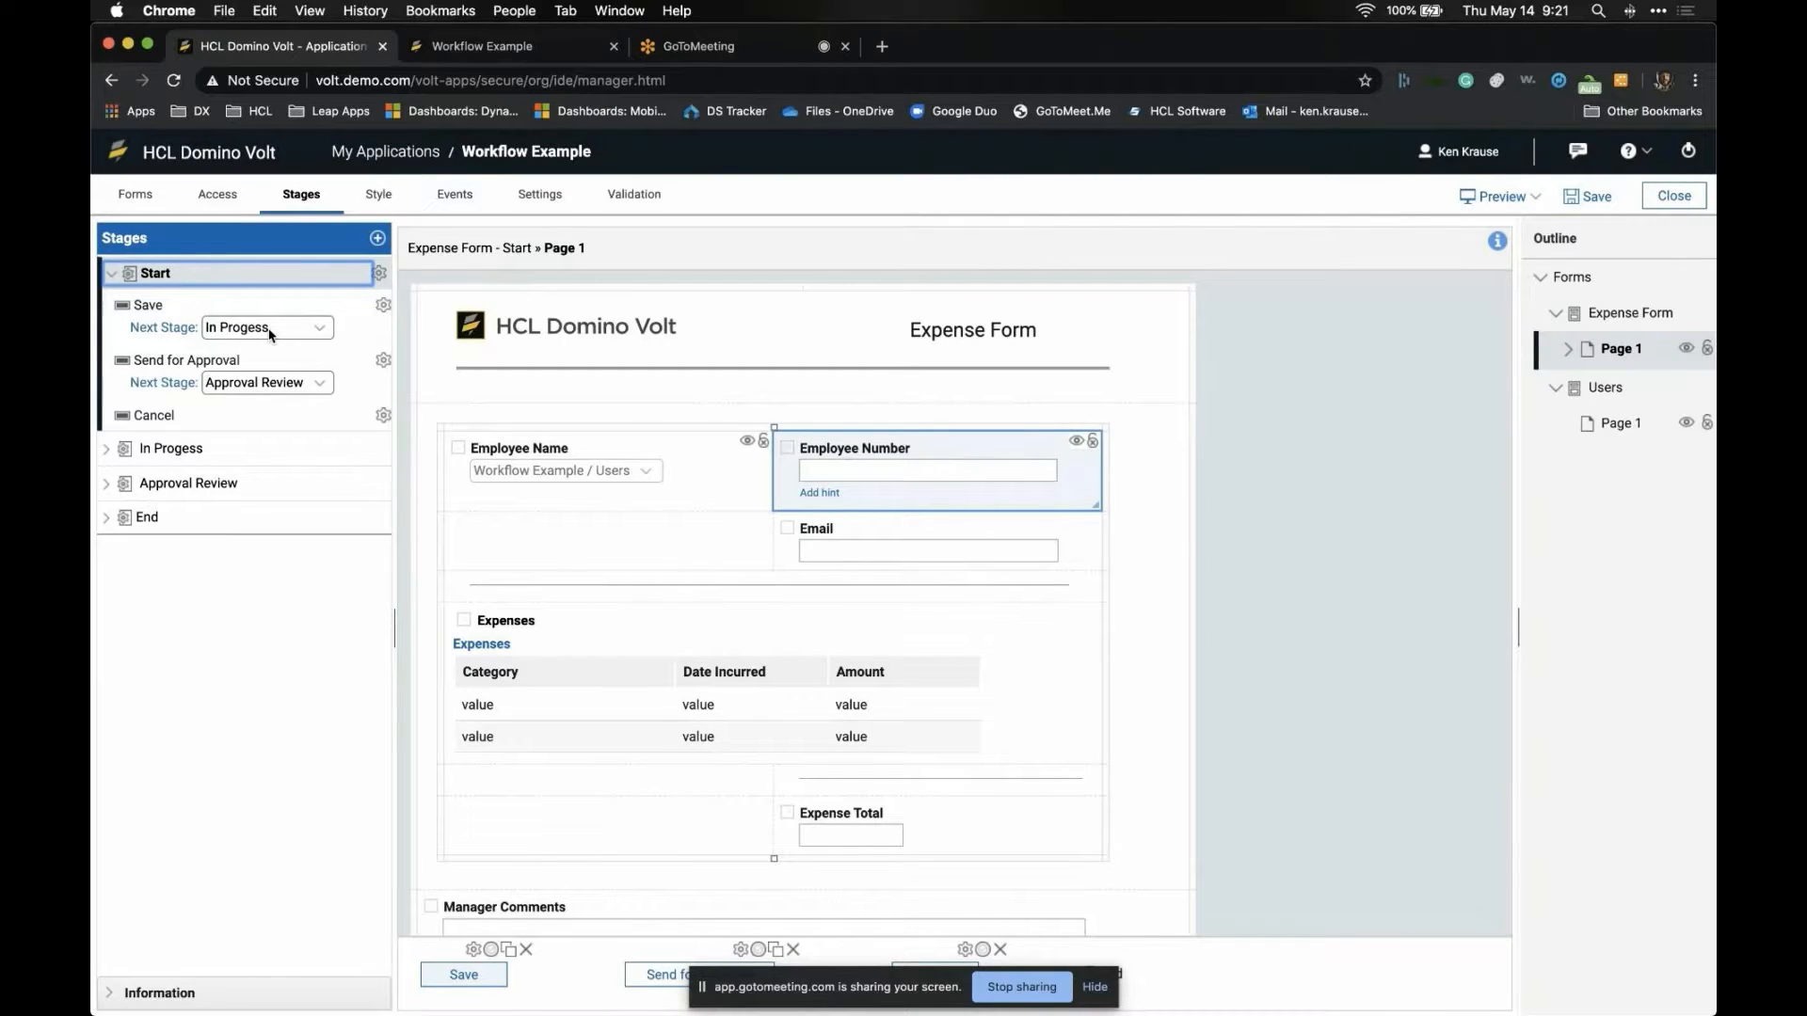
click(234, 440)
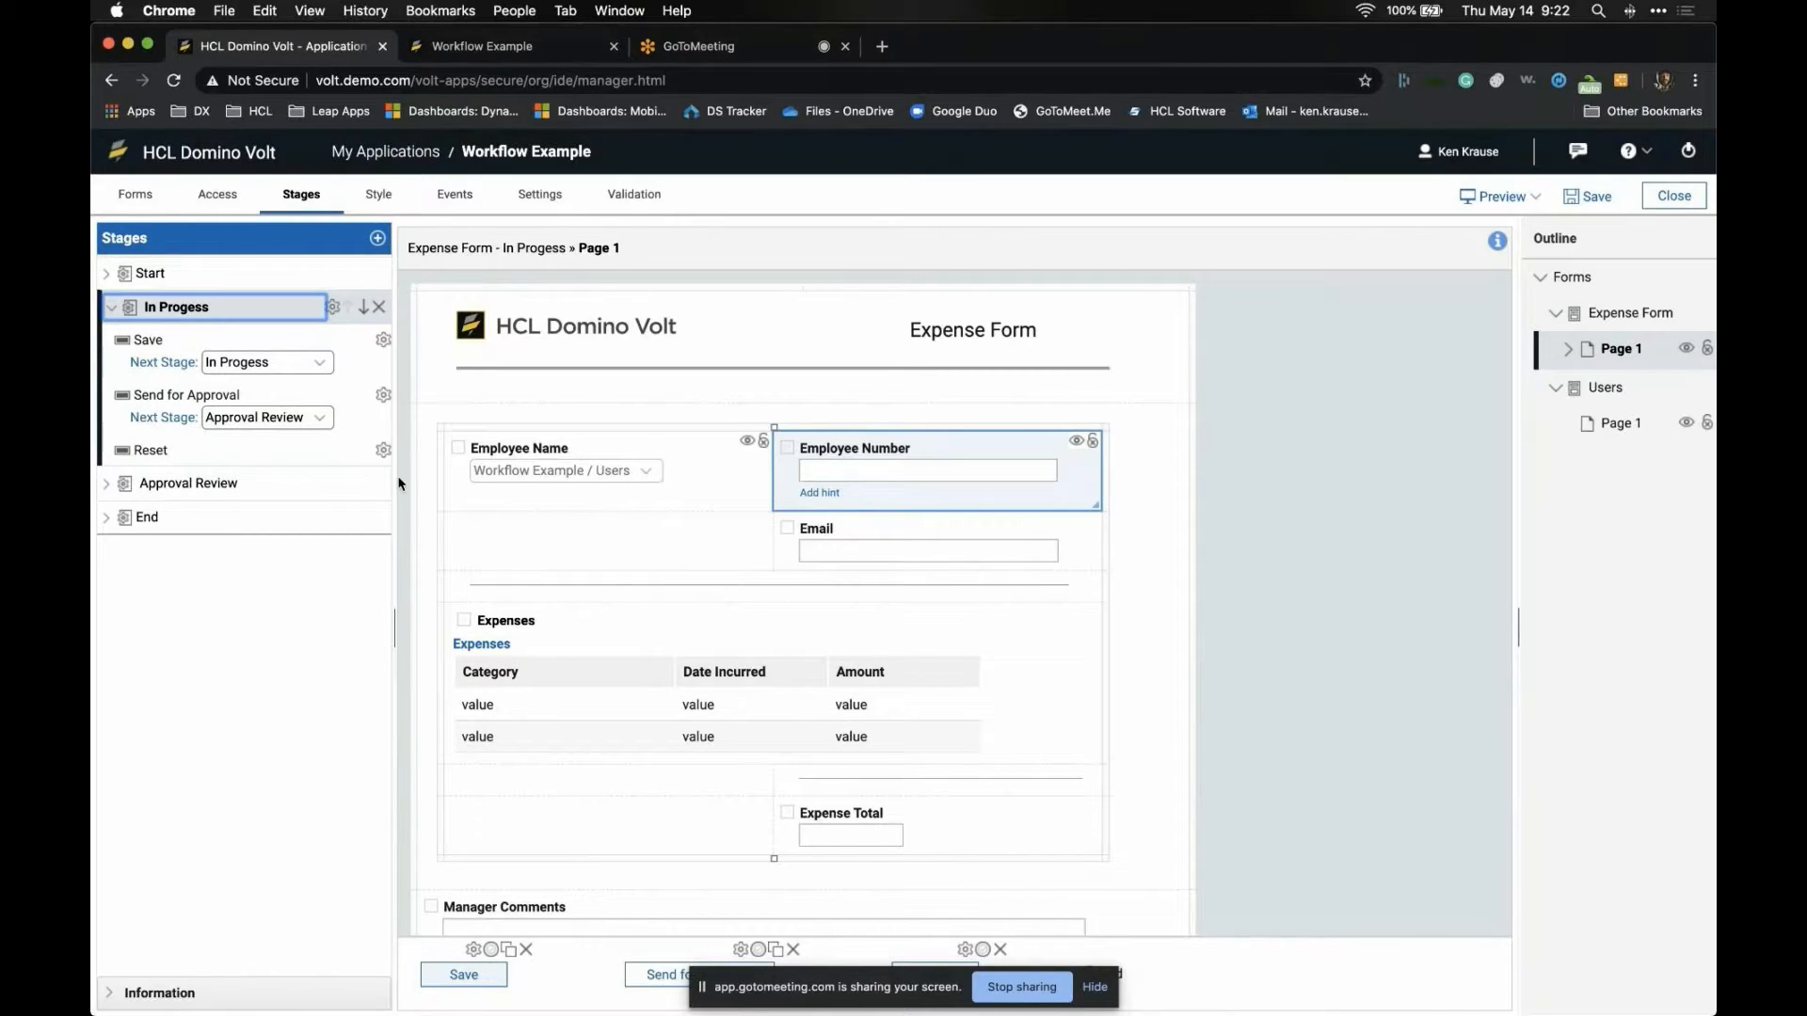
- Rename In Progess's Save action back to Update
click(383, 340)
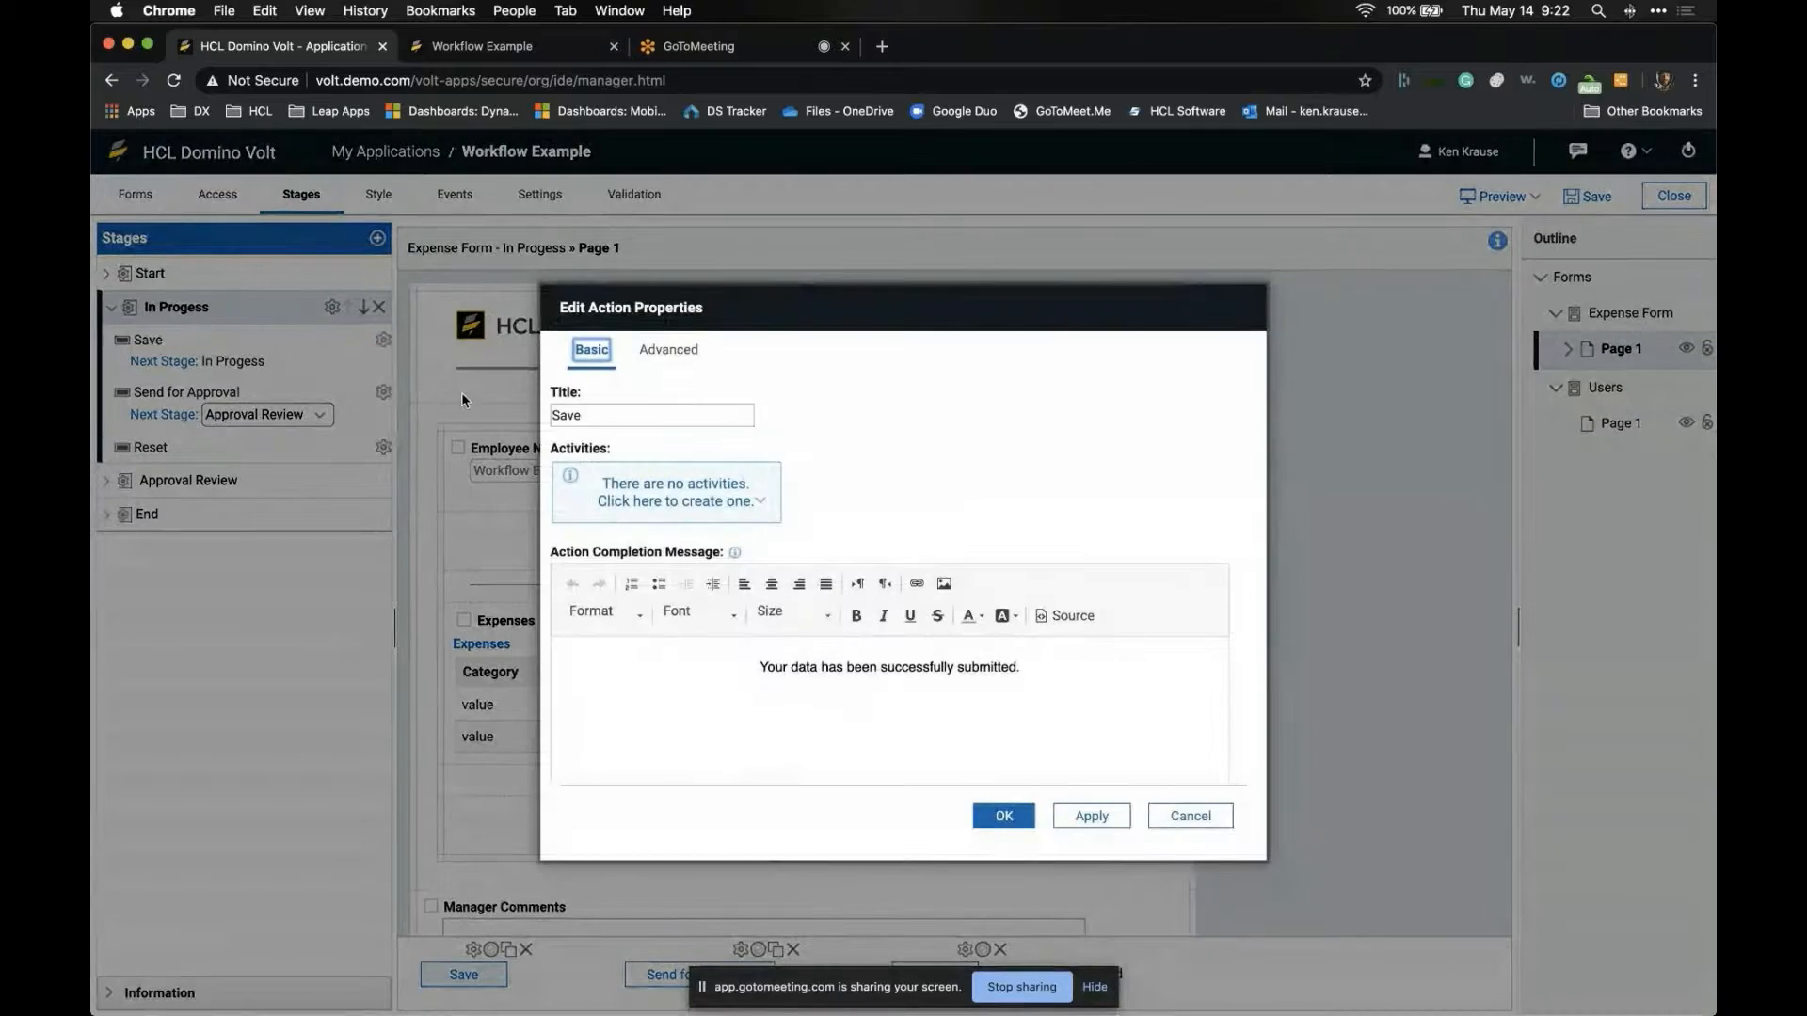
double_click(600, 418)
text(upad)
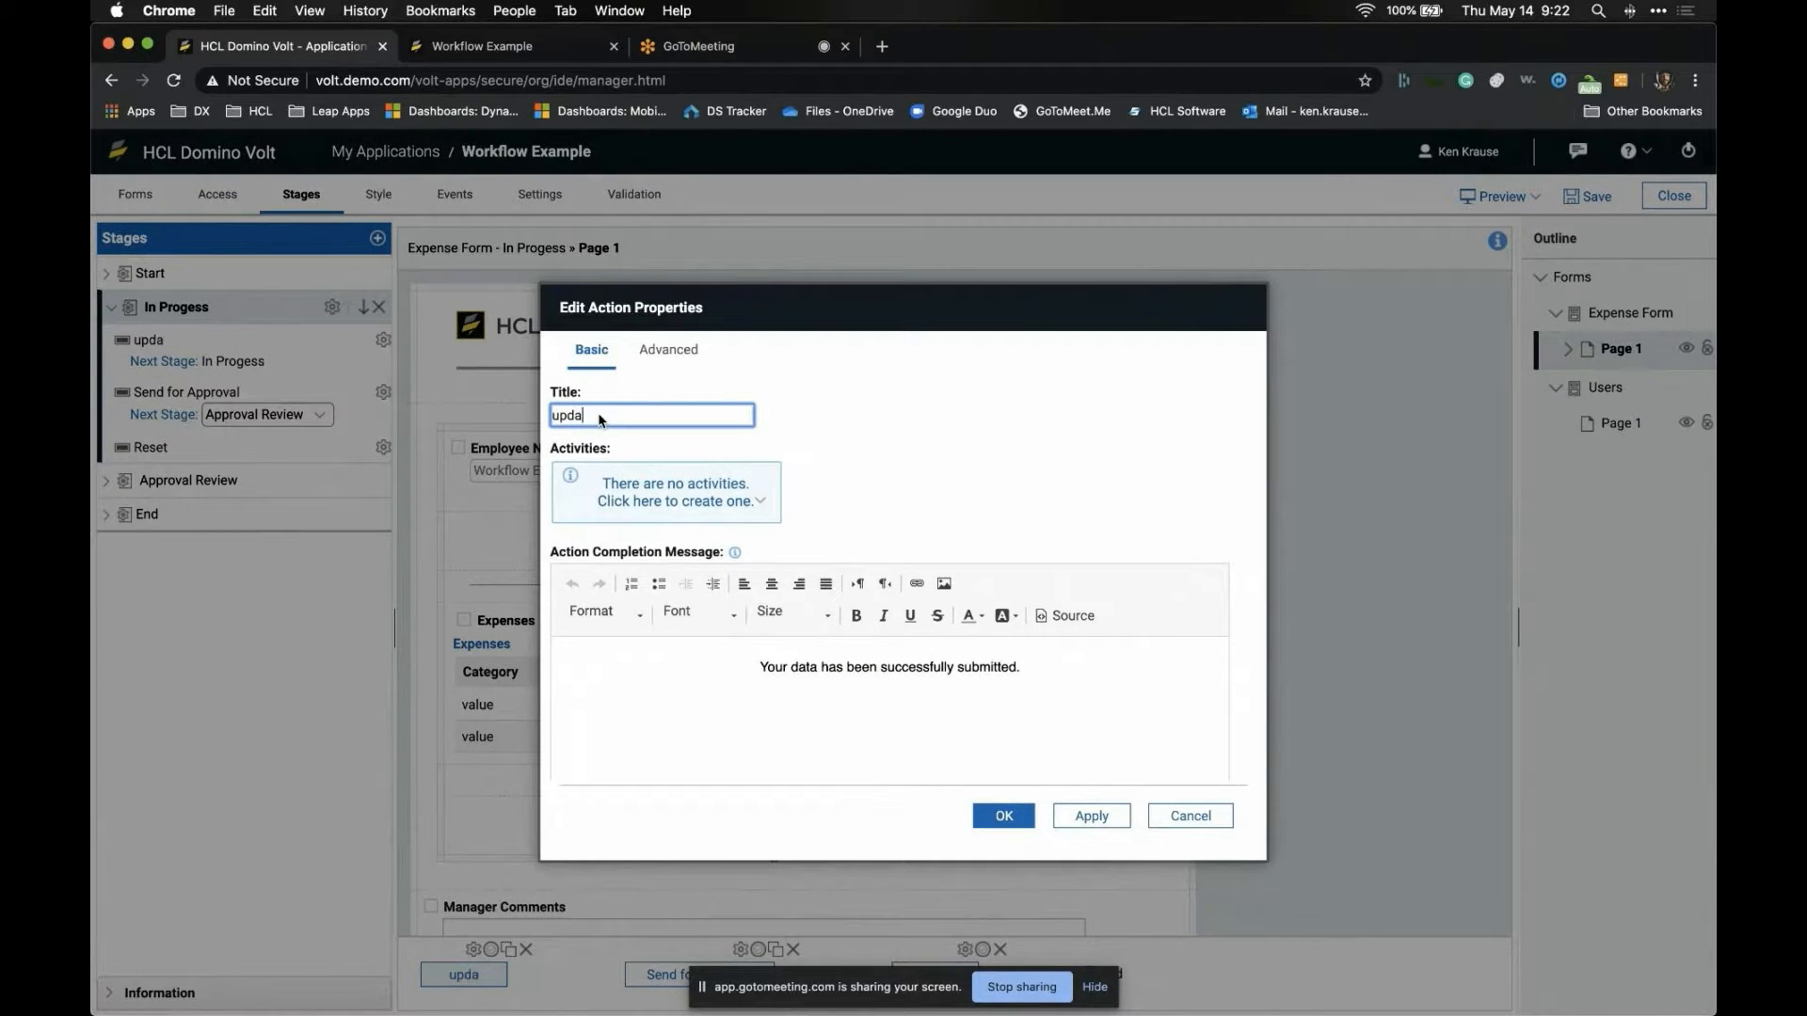
key(BackSpace)
key(BackSpace)
key(BackSpace)
key(BackSpace)
text(Update)
click(996, 812)
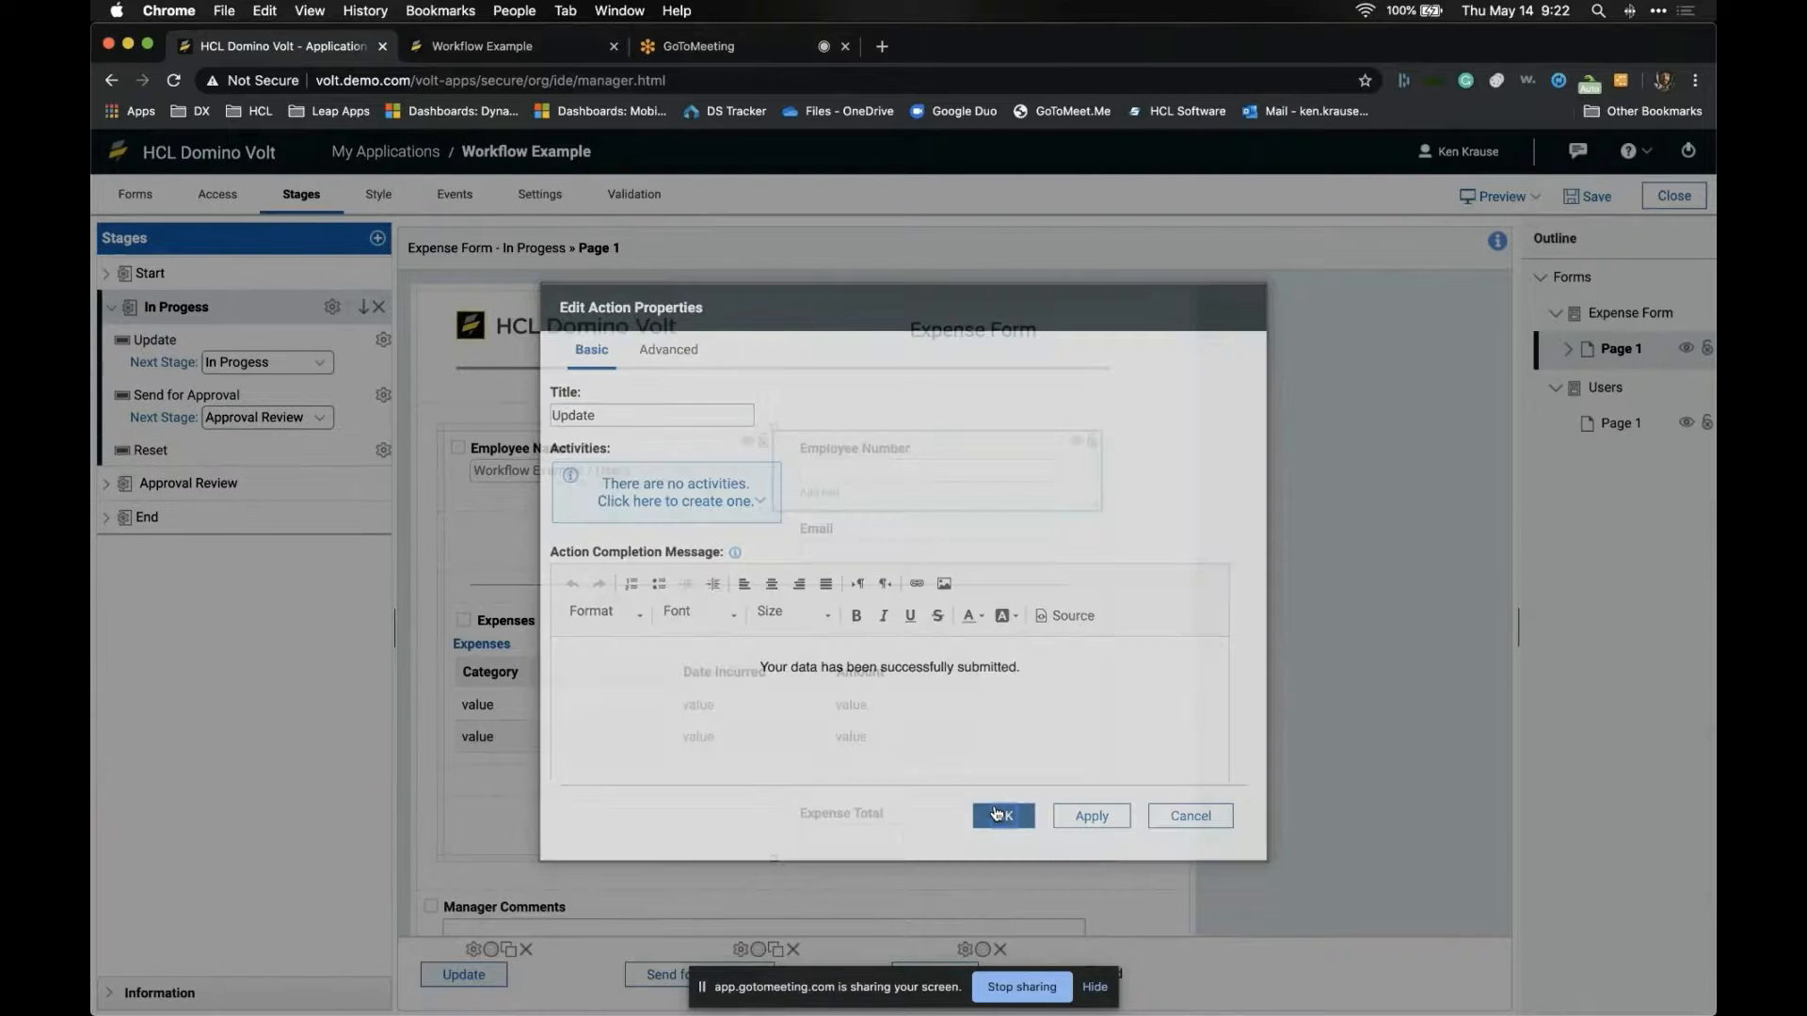
- Correct the stage name to In Progress and expand Approval Review's actions
scroll(490, 746, down, 2)
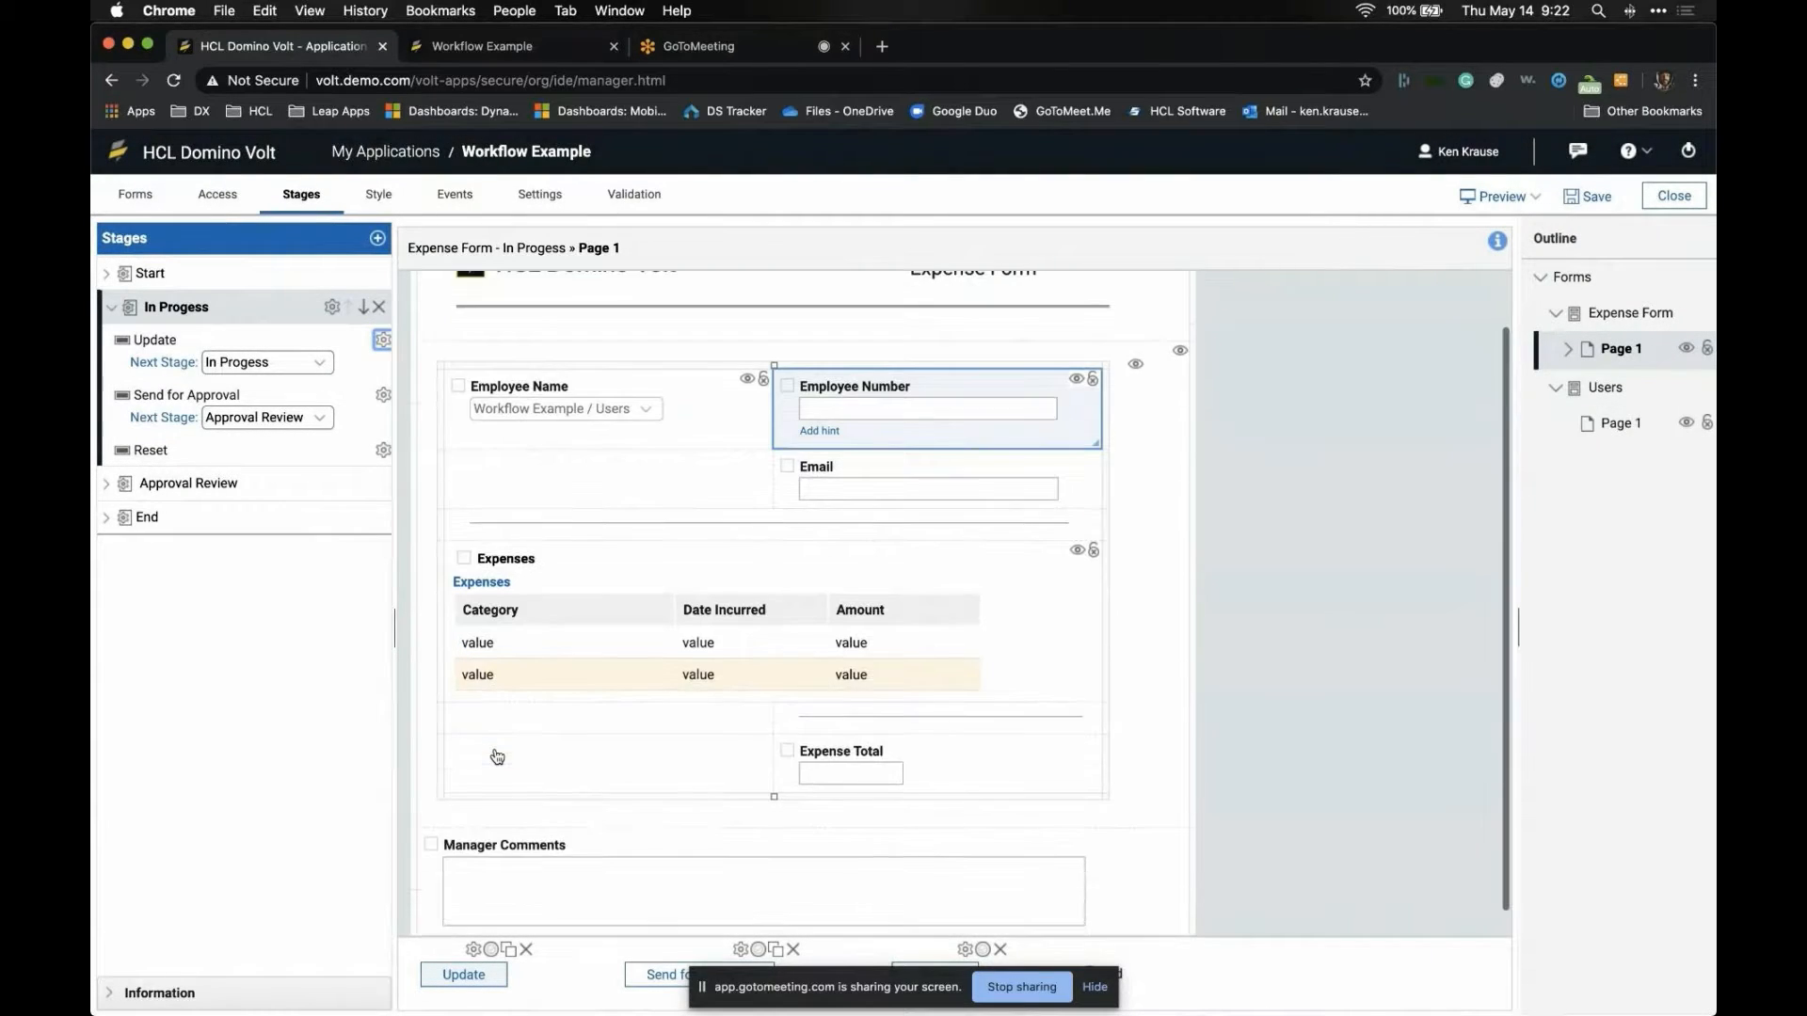
scroll(492, 748, up, 1)
click(244, 273)
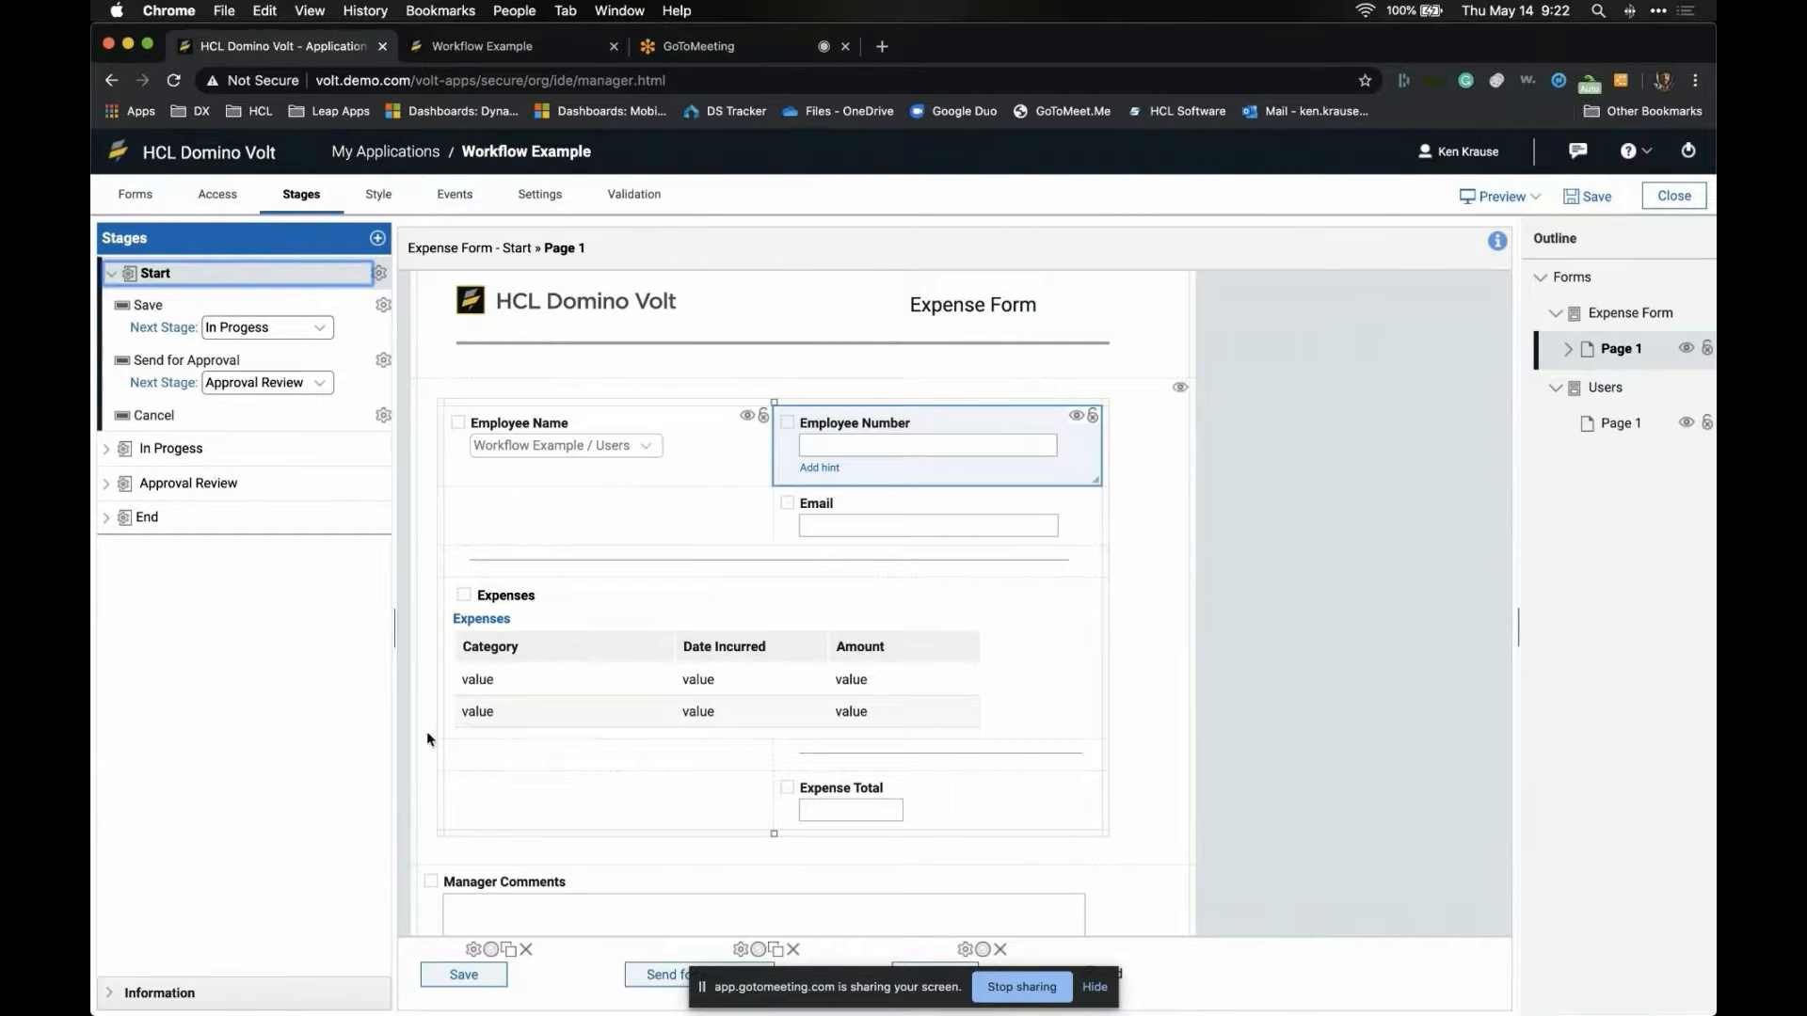
click(252, 450)
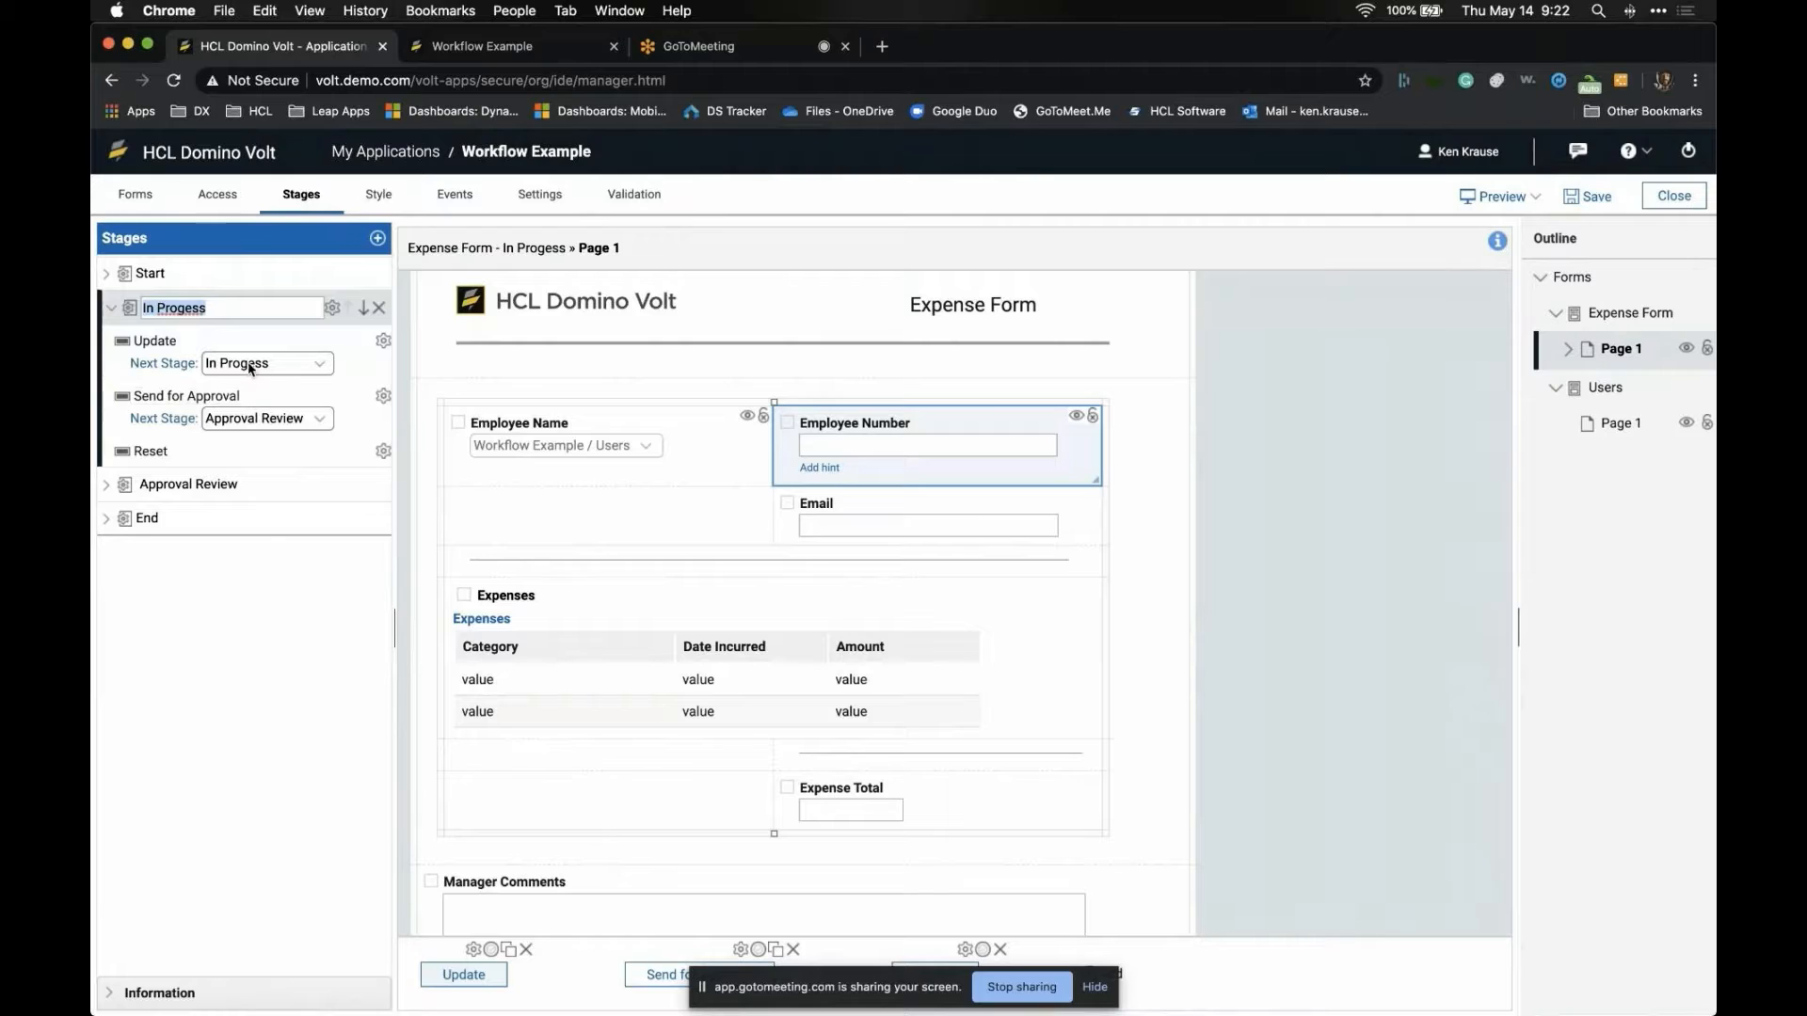
click(187, 310)
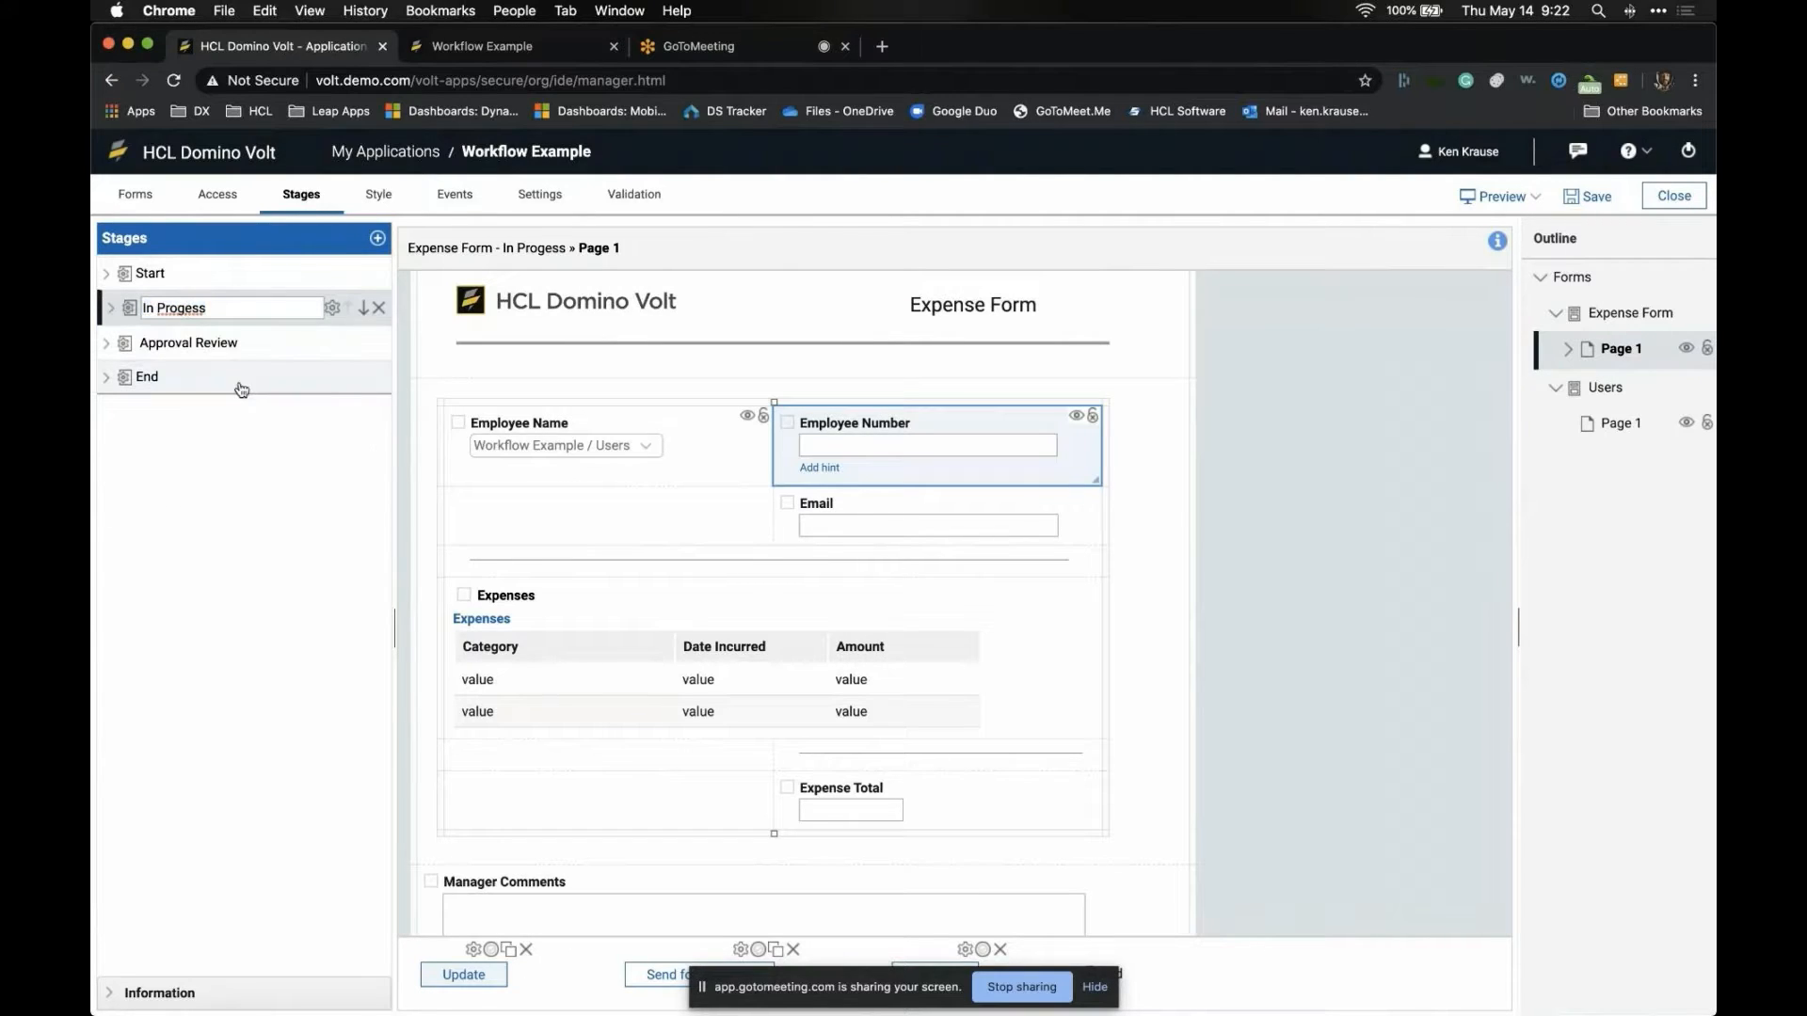
text(r)
click(246, 544)
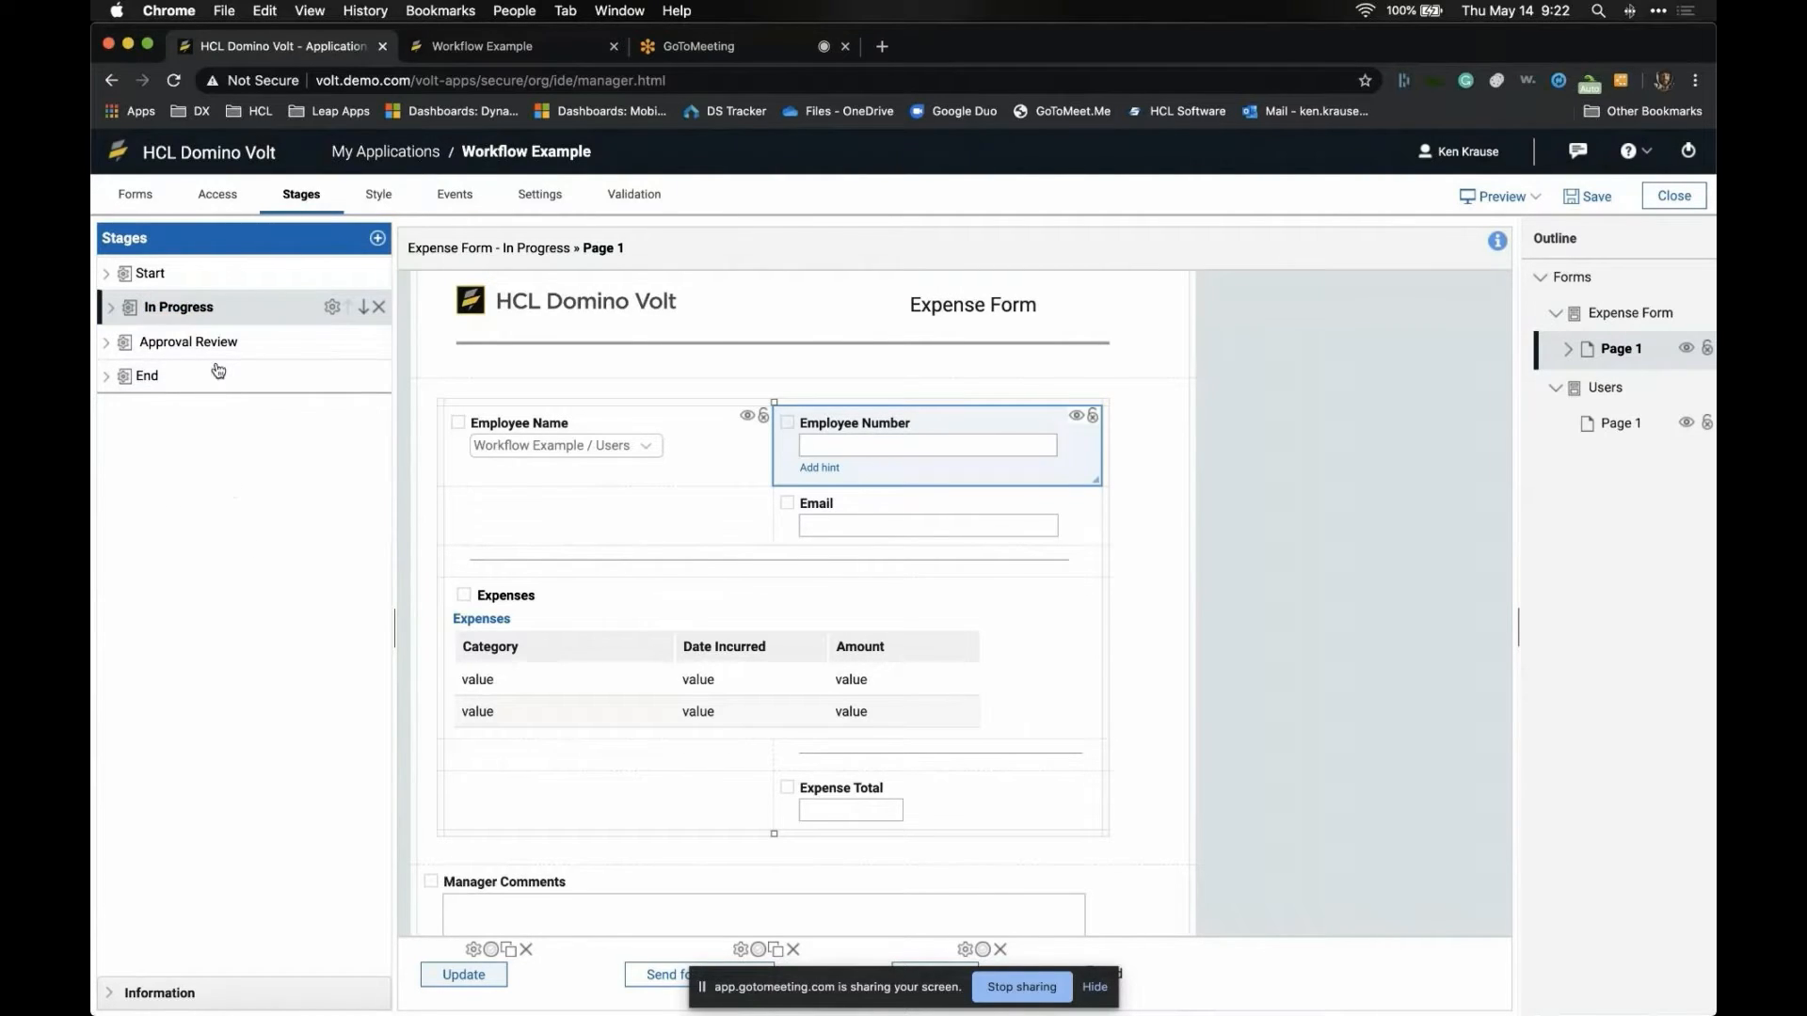
click(217, 311)
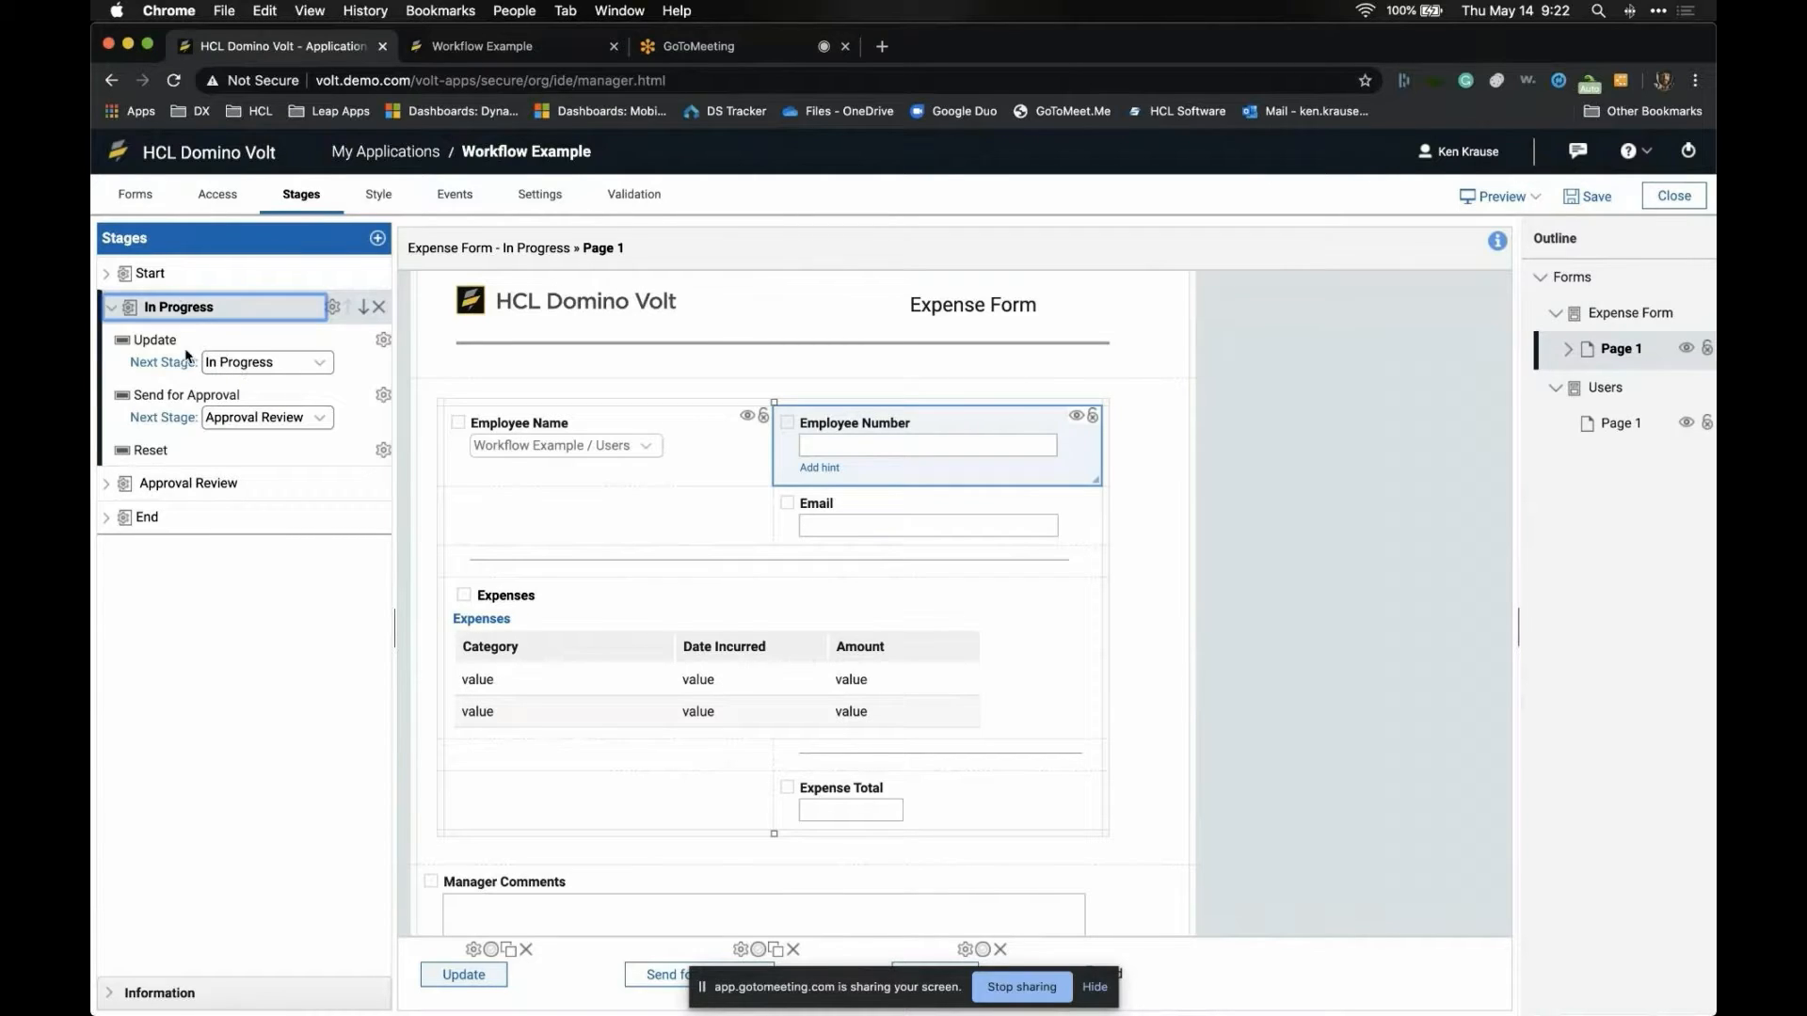
click(231, 484)
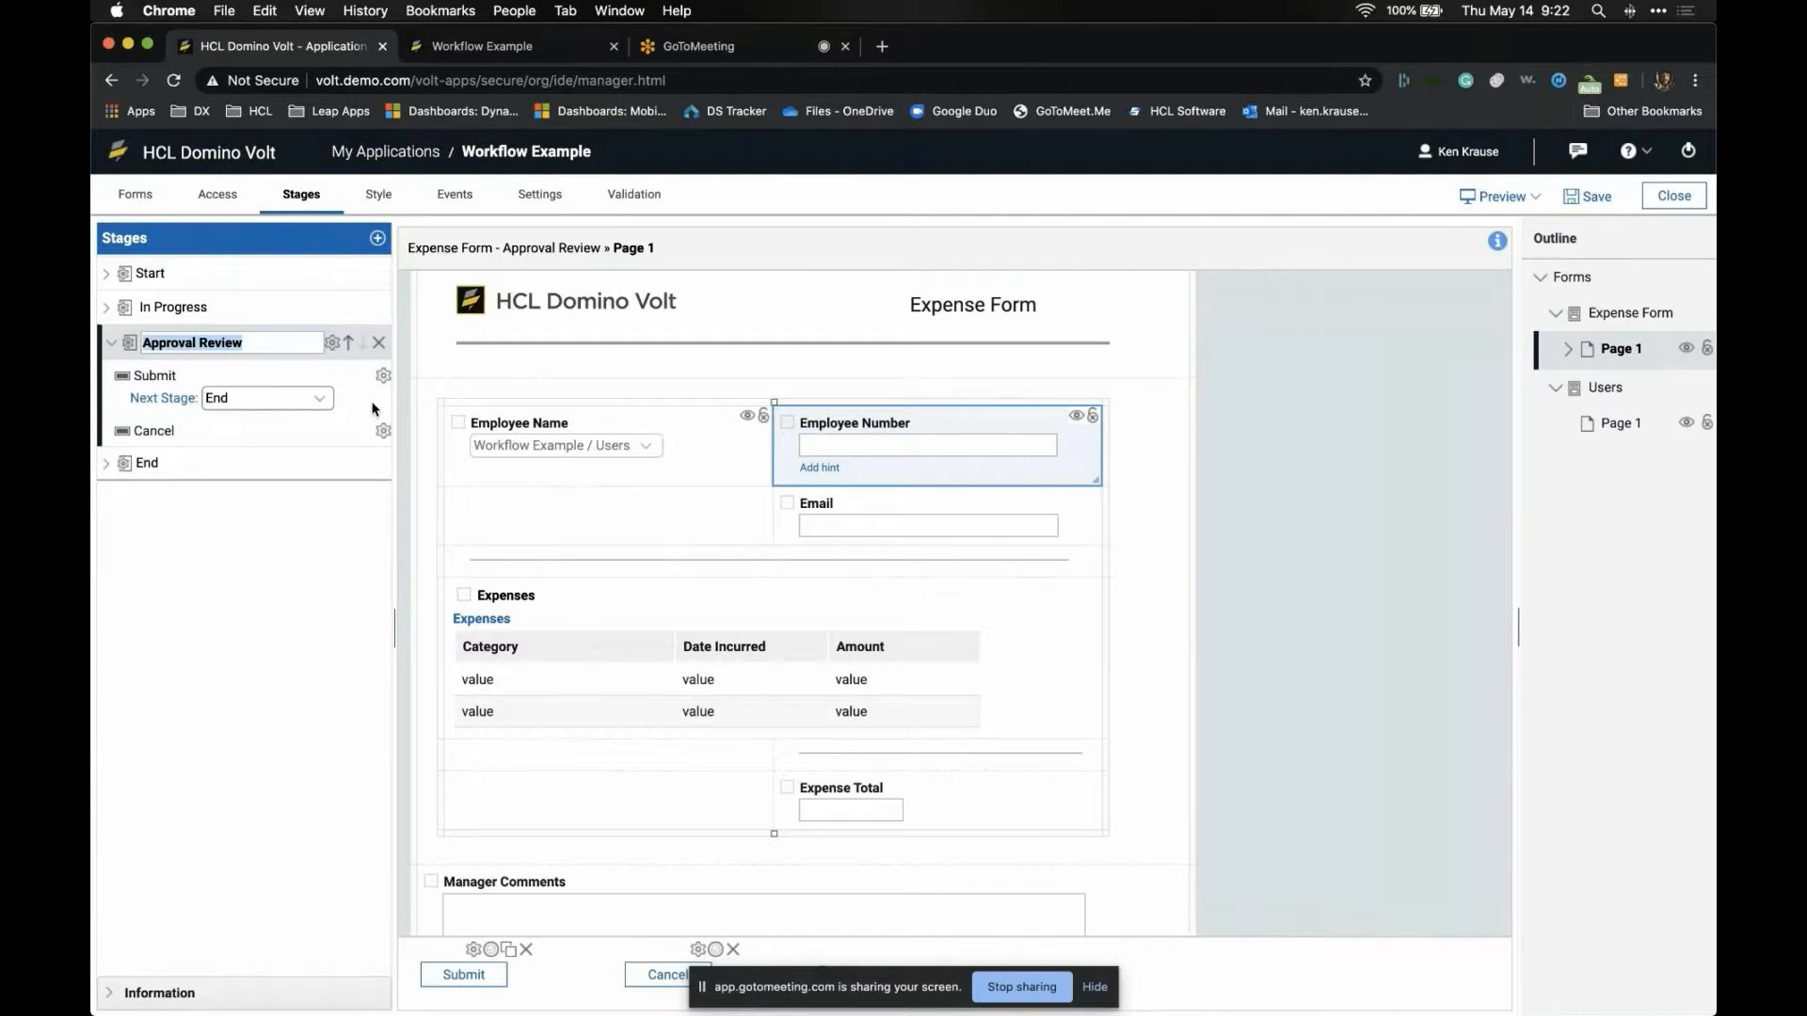
- Rename Approval Review's Submit action to Approve
click(382, 375)
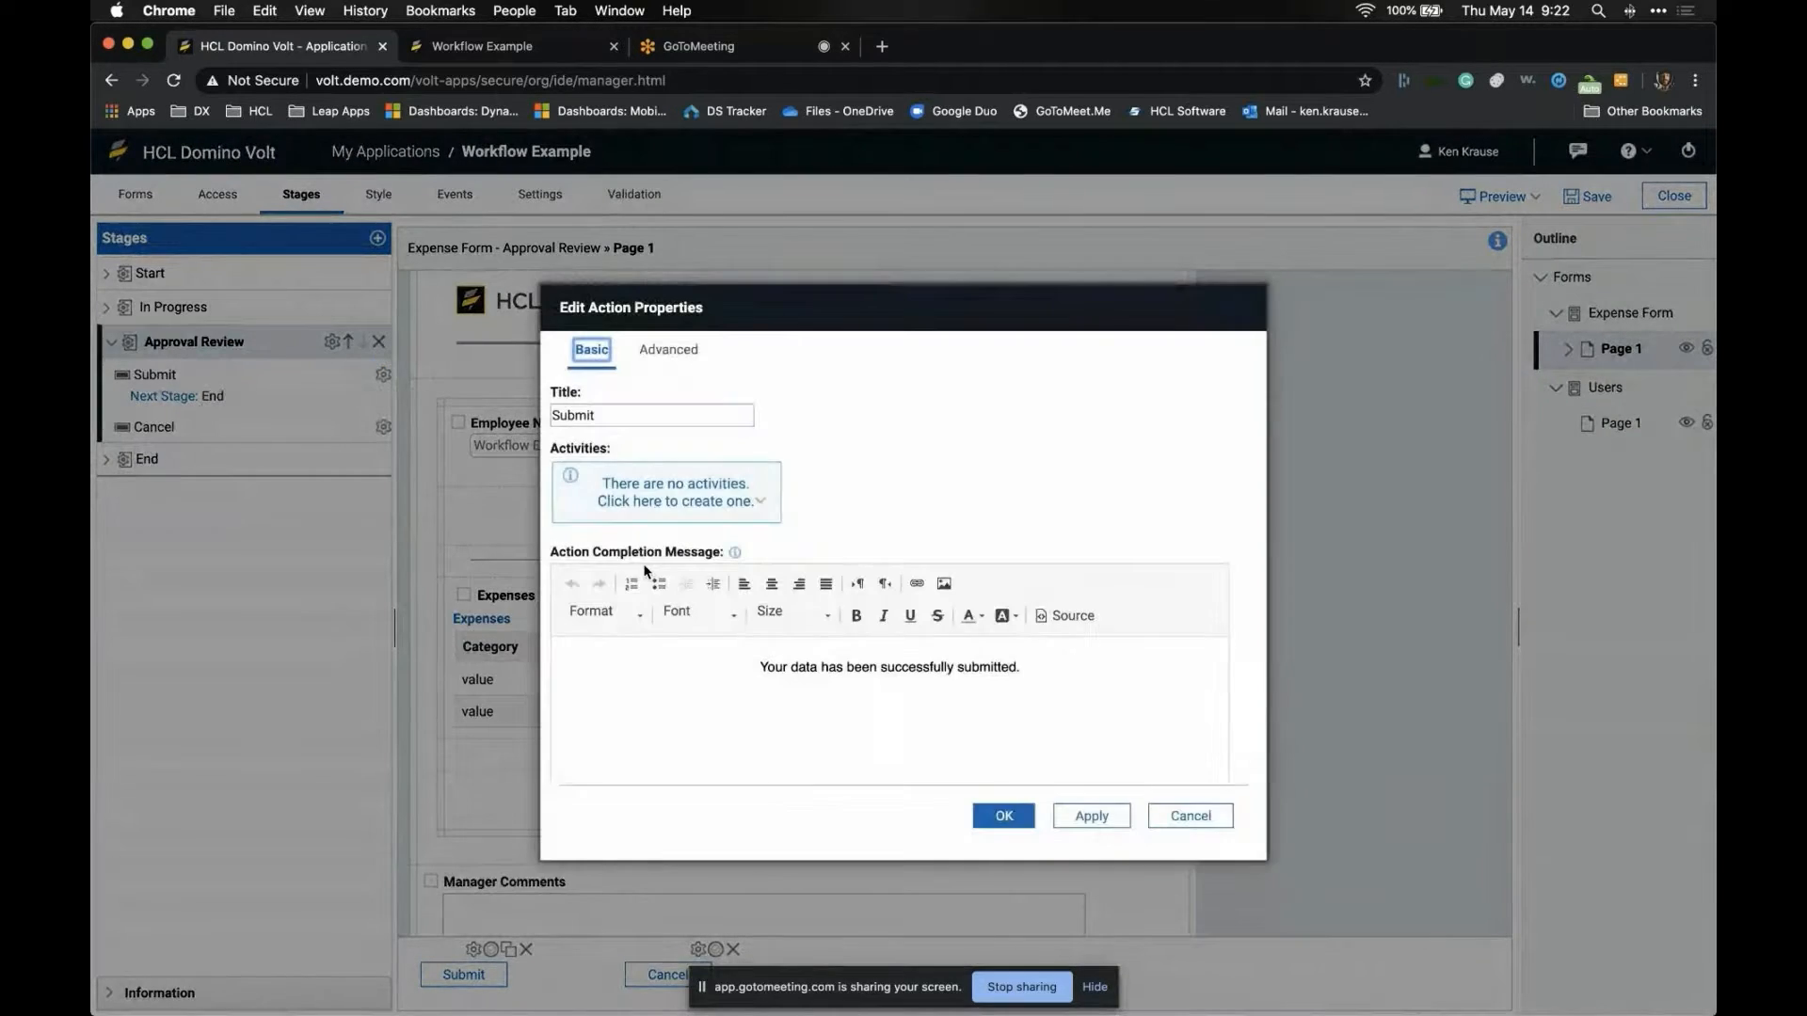
double_click(620, 423)
text(Approve)
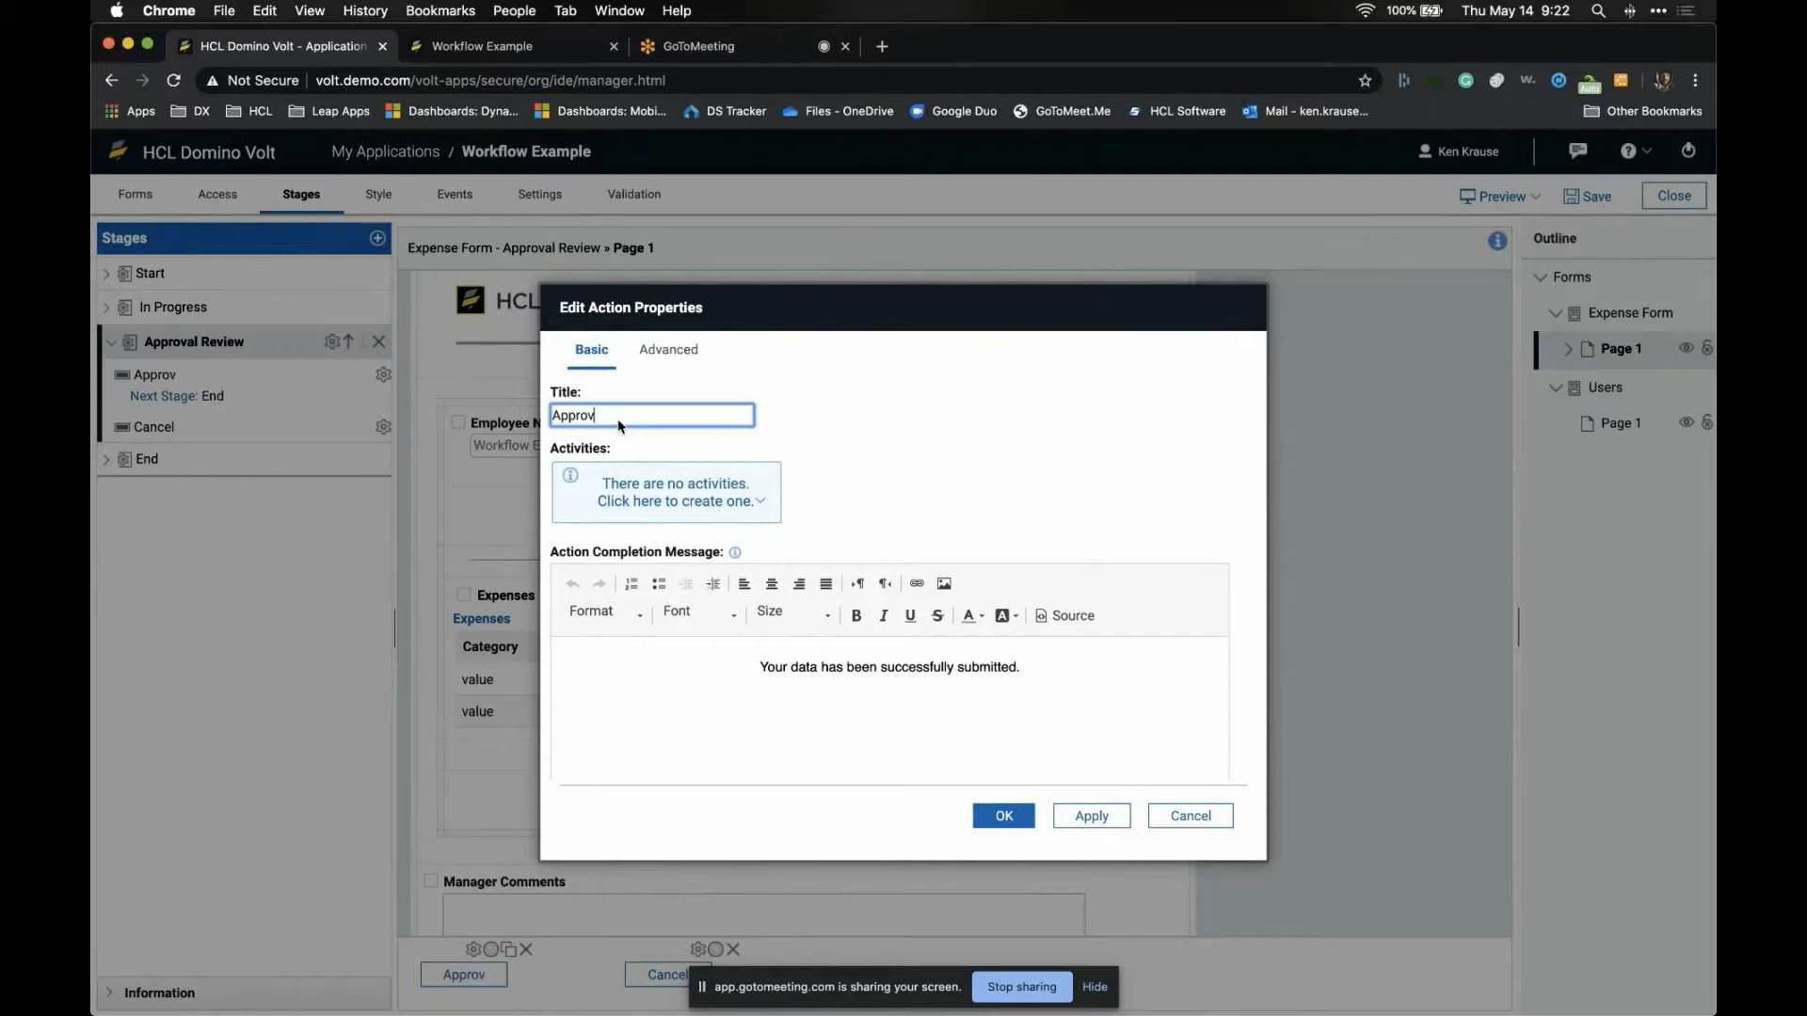
click(998, 817)
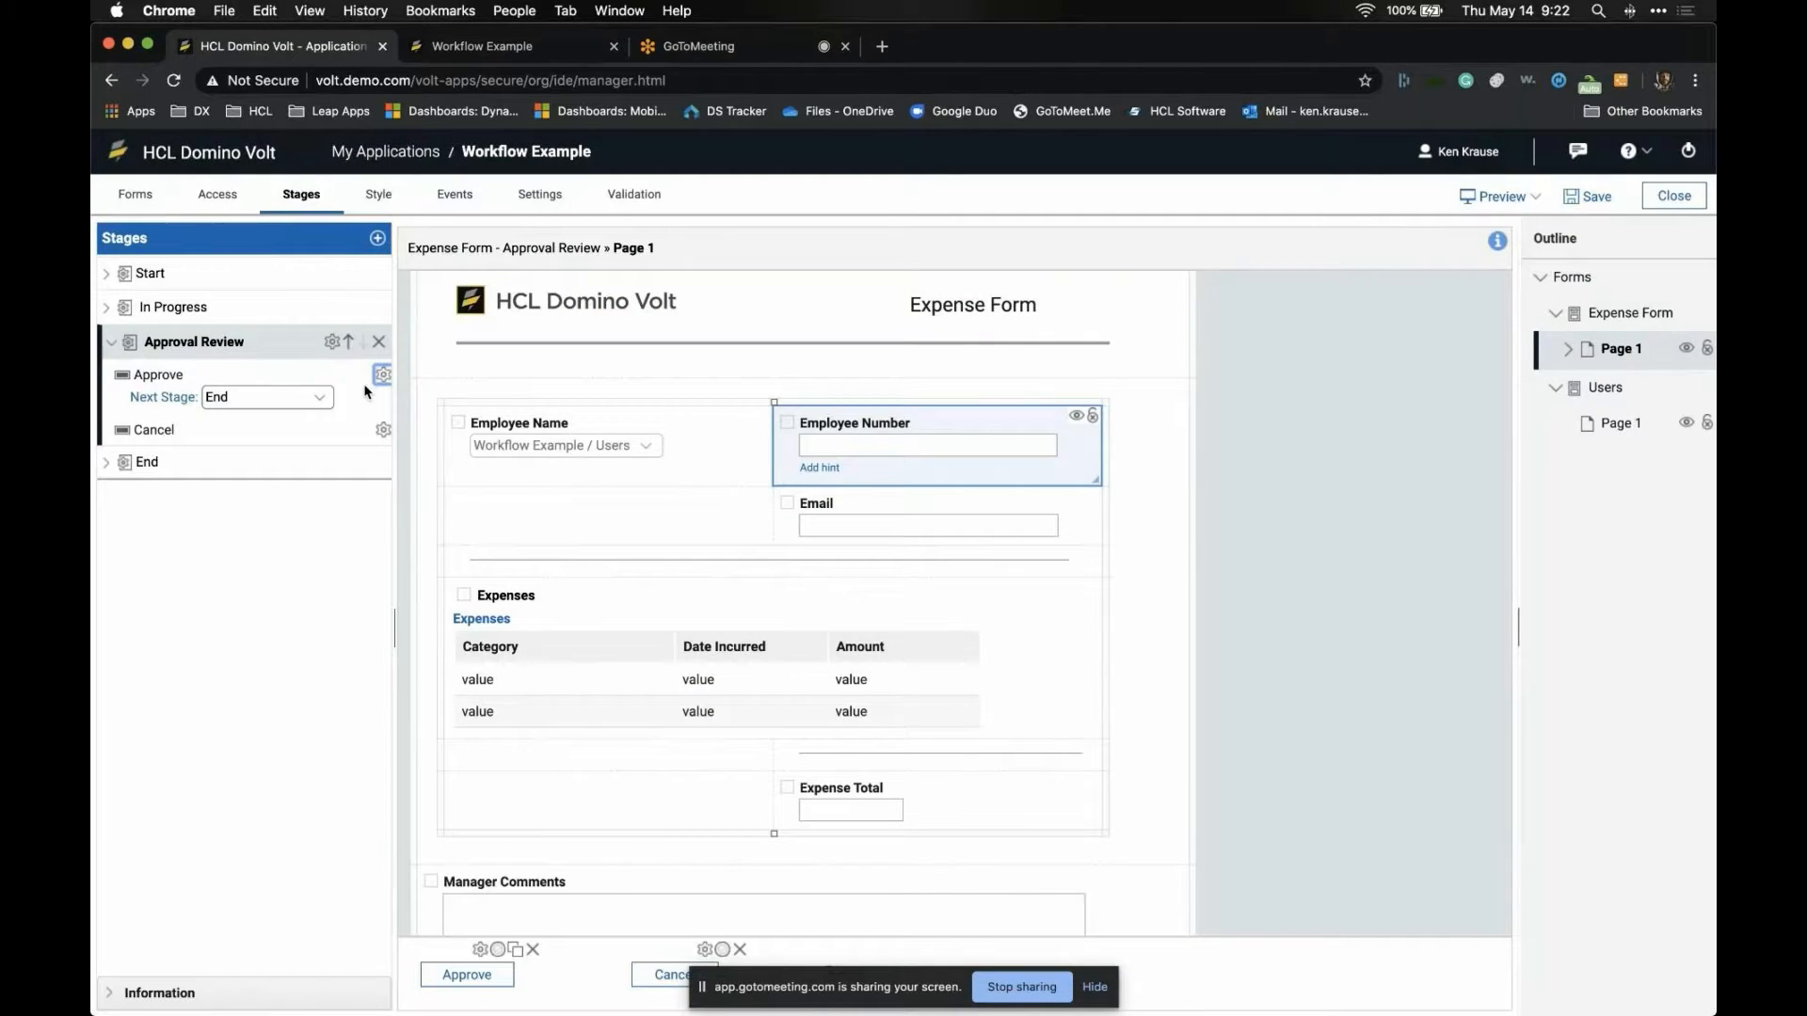
- Add a Reject action whose next stage is In Progress
click(331, 344)
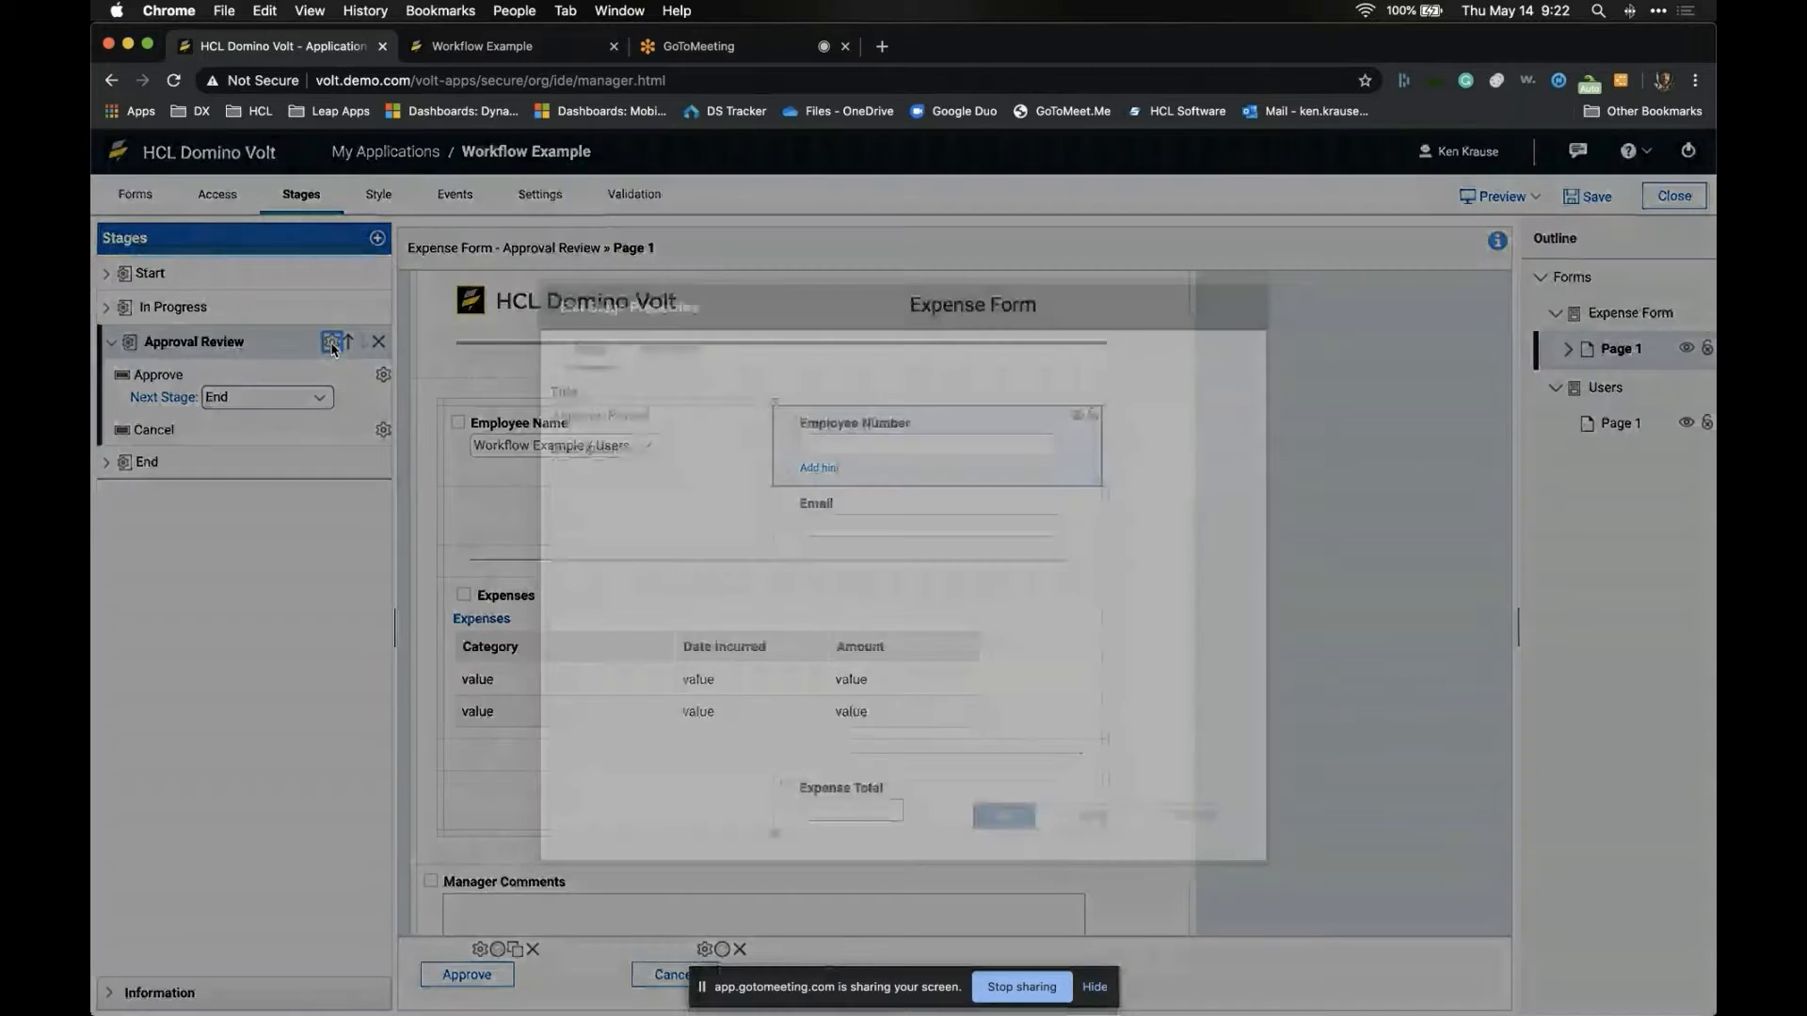
click(666, 352)
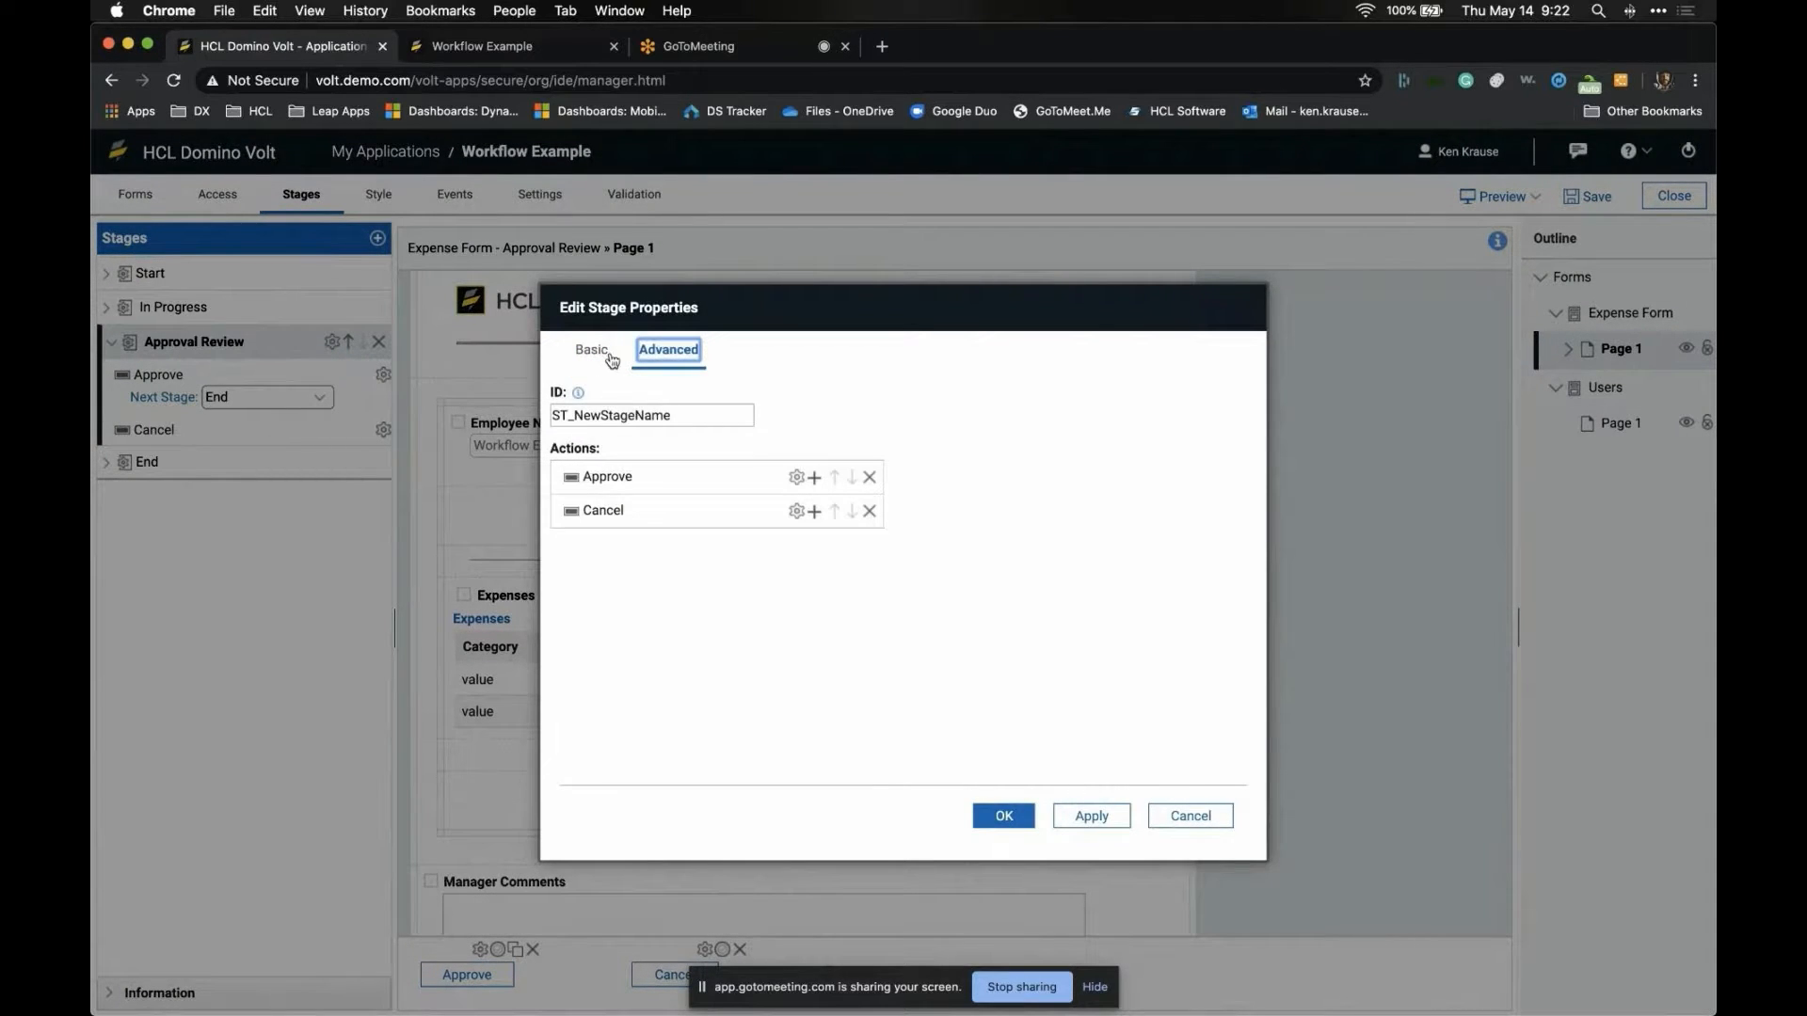
click(815, 480)
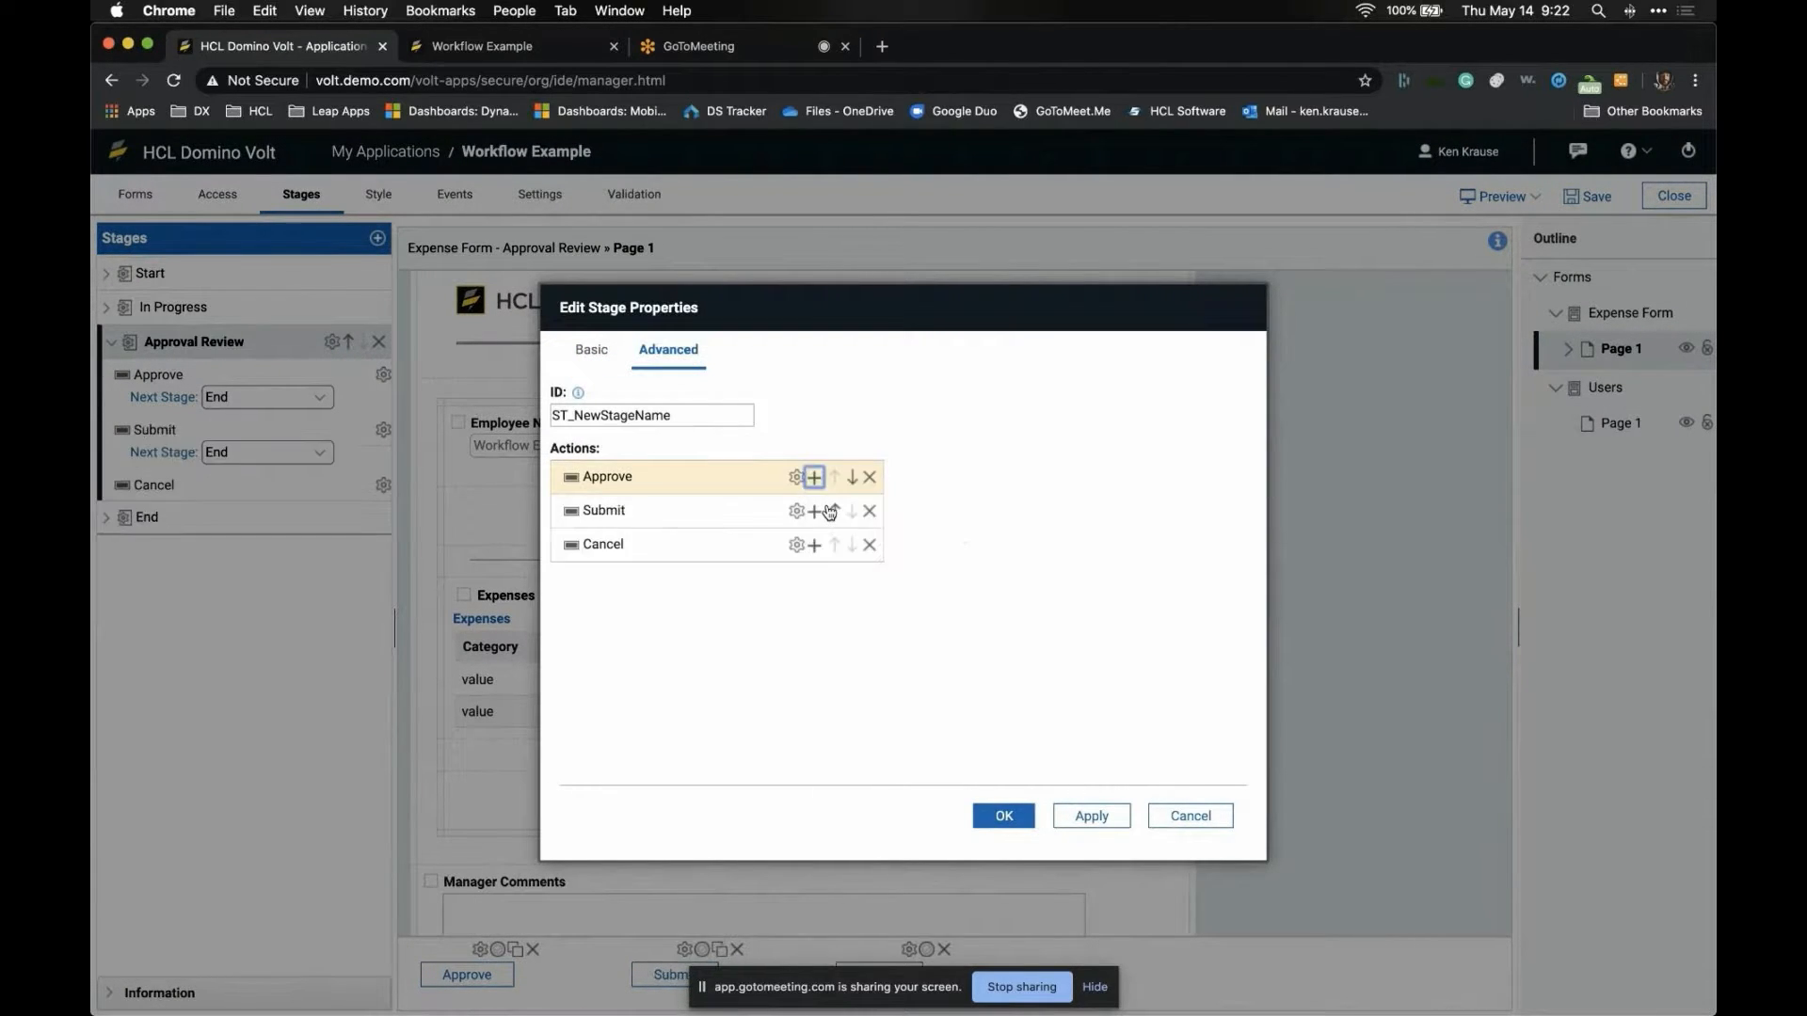
click(796, 513)
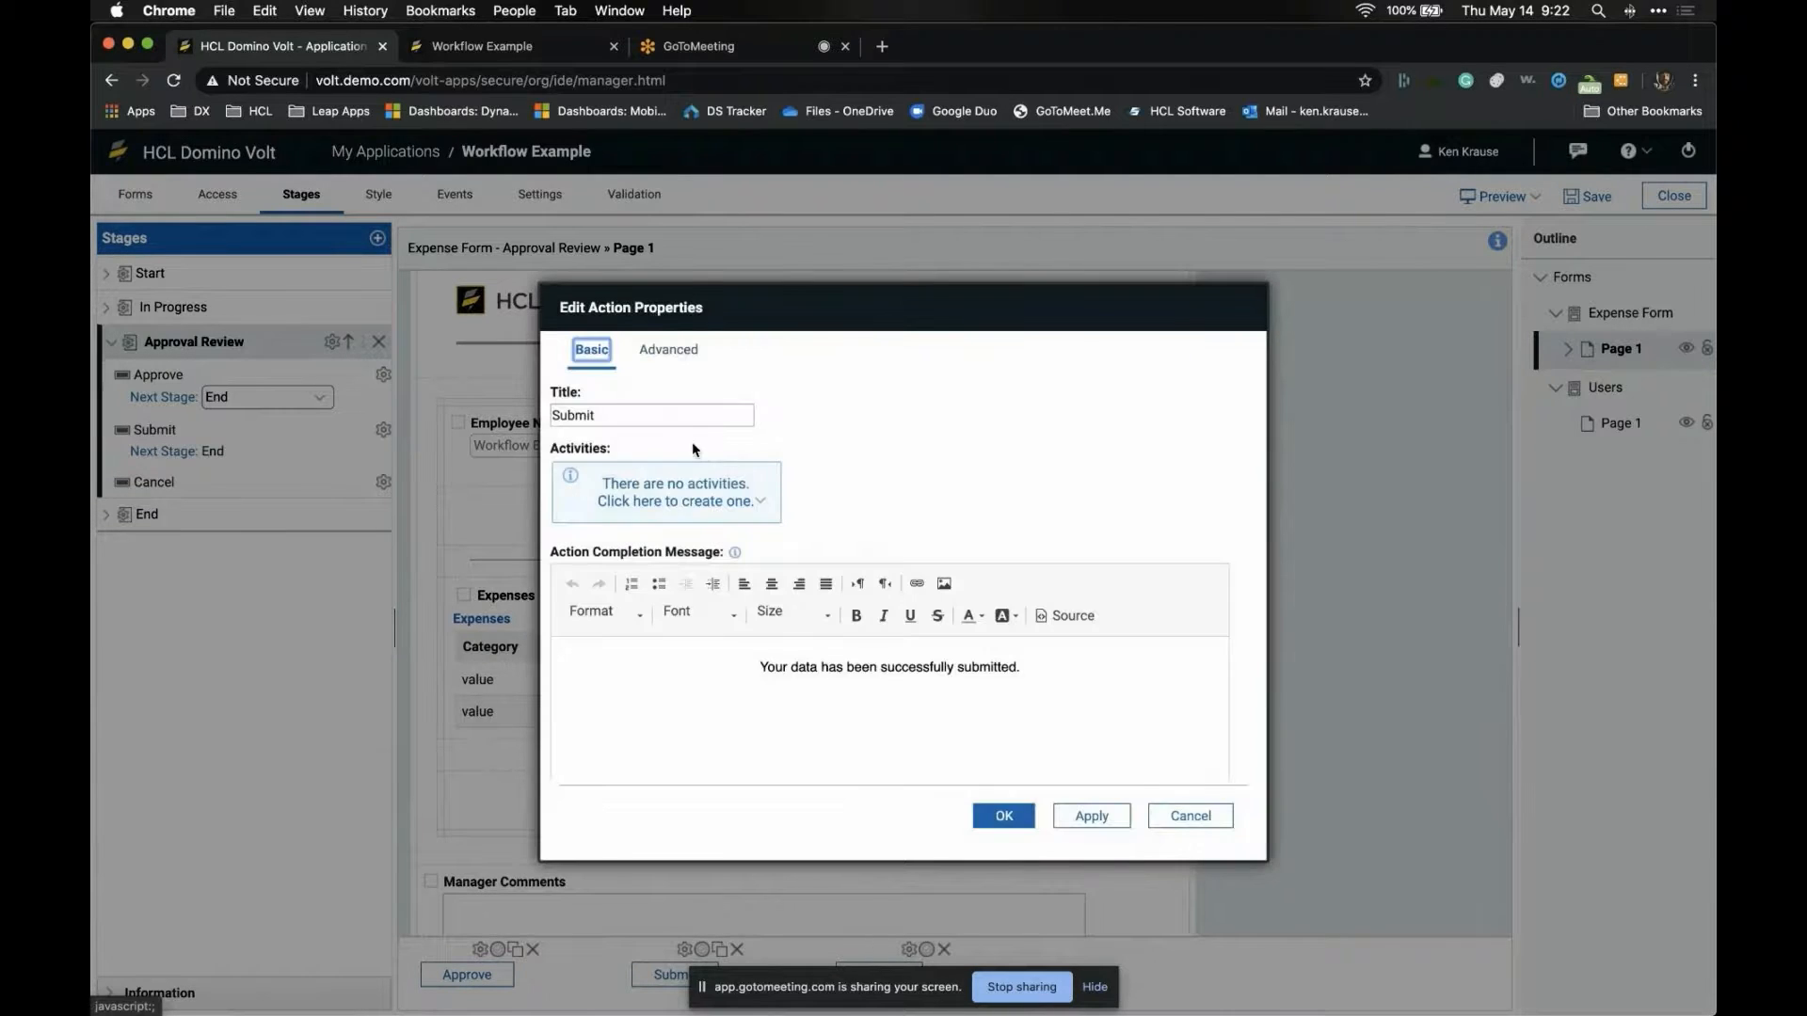
double_click(668, 417)
text(Reject)
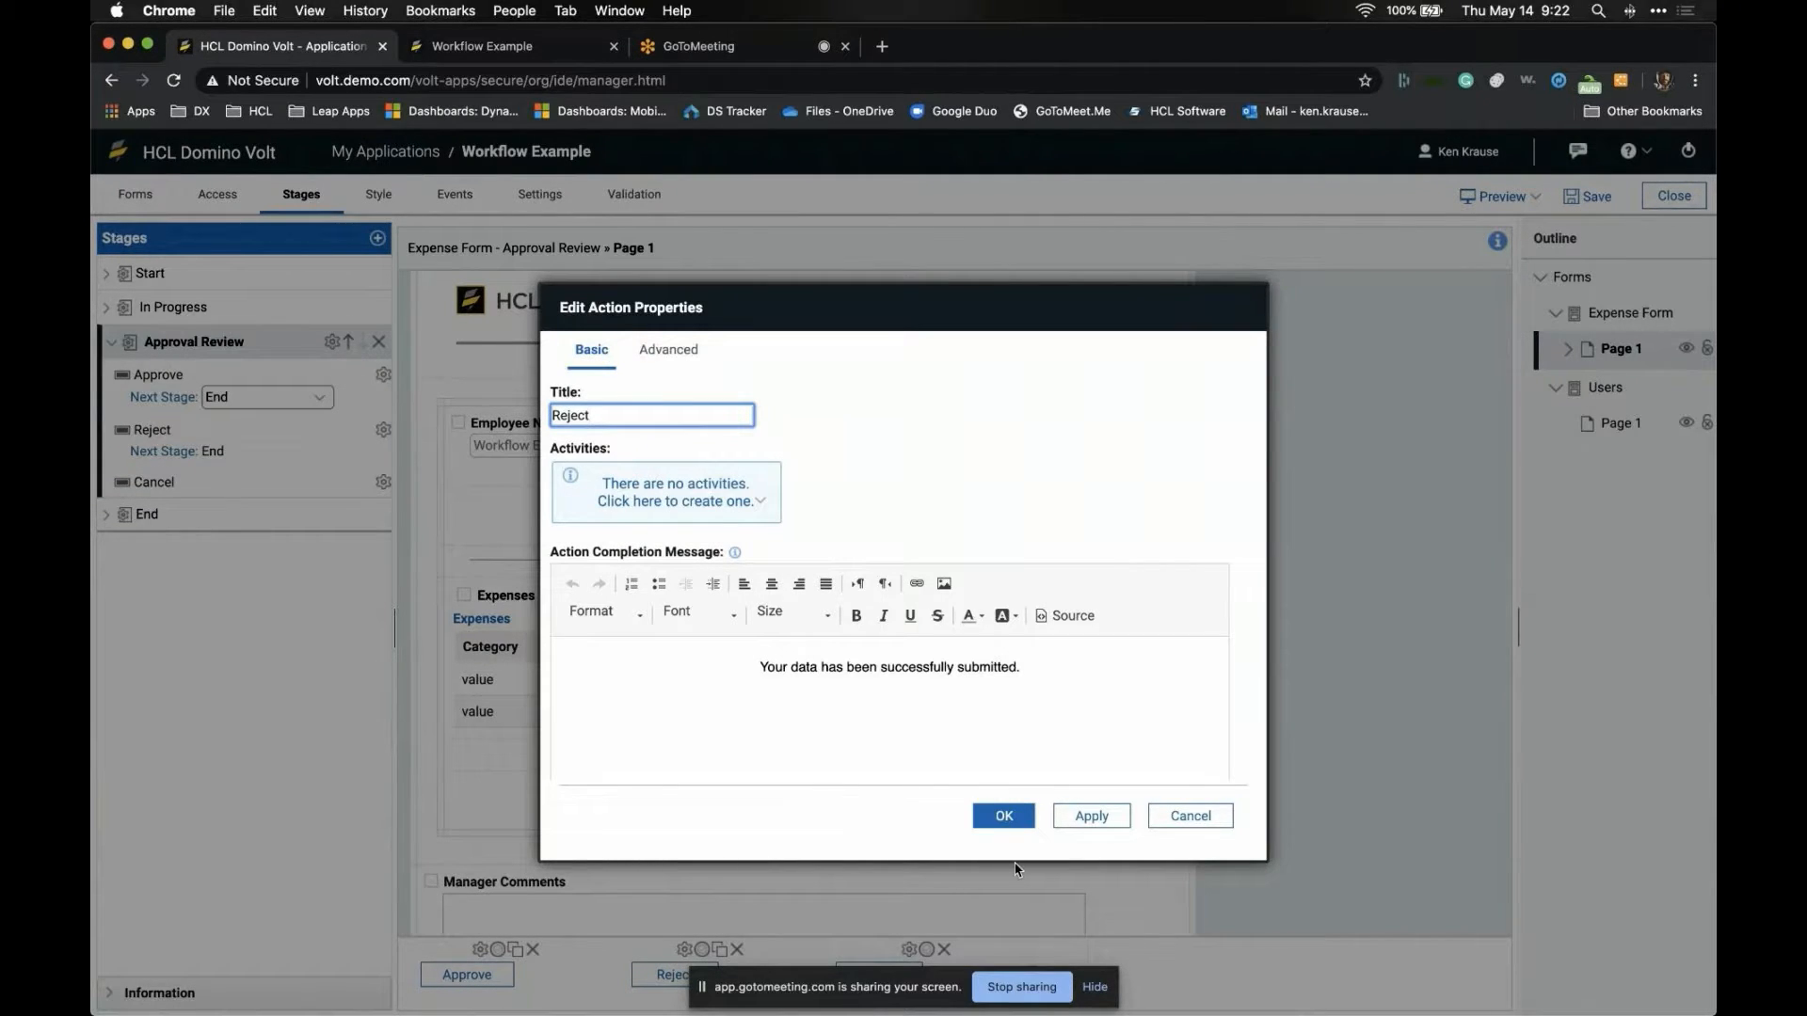
click(1004, 817)
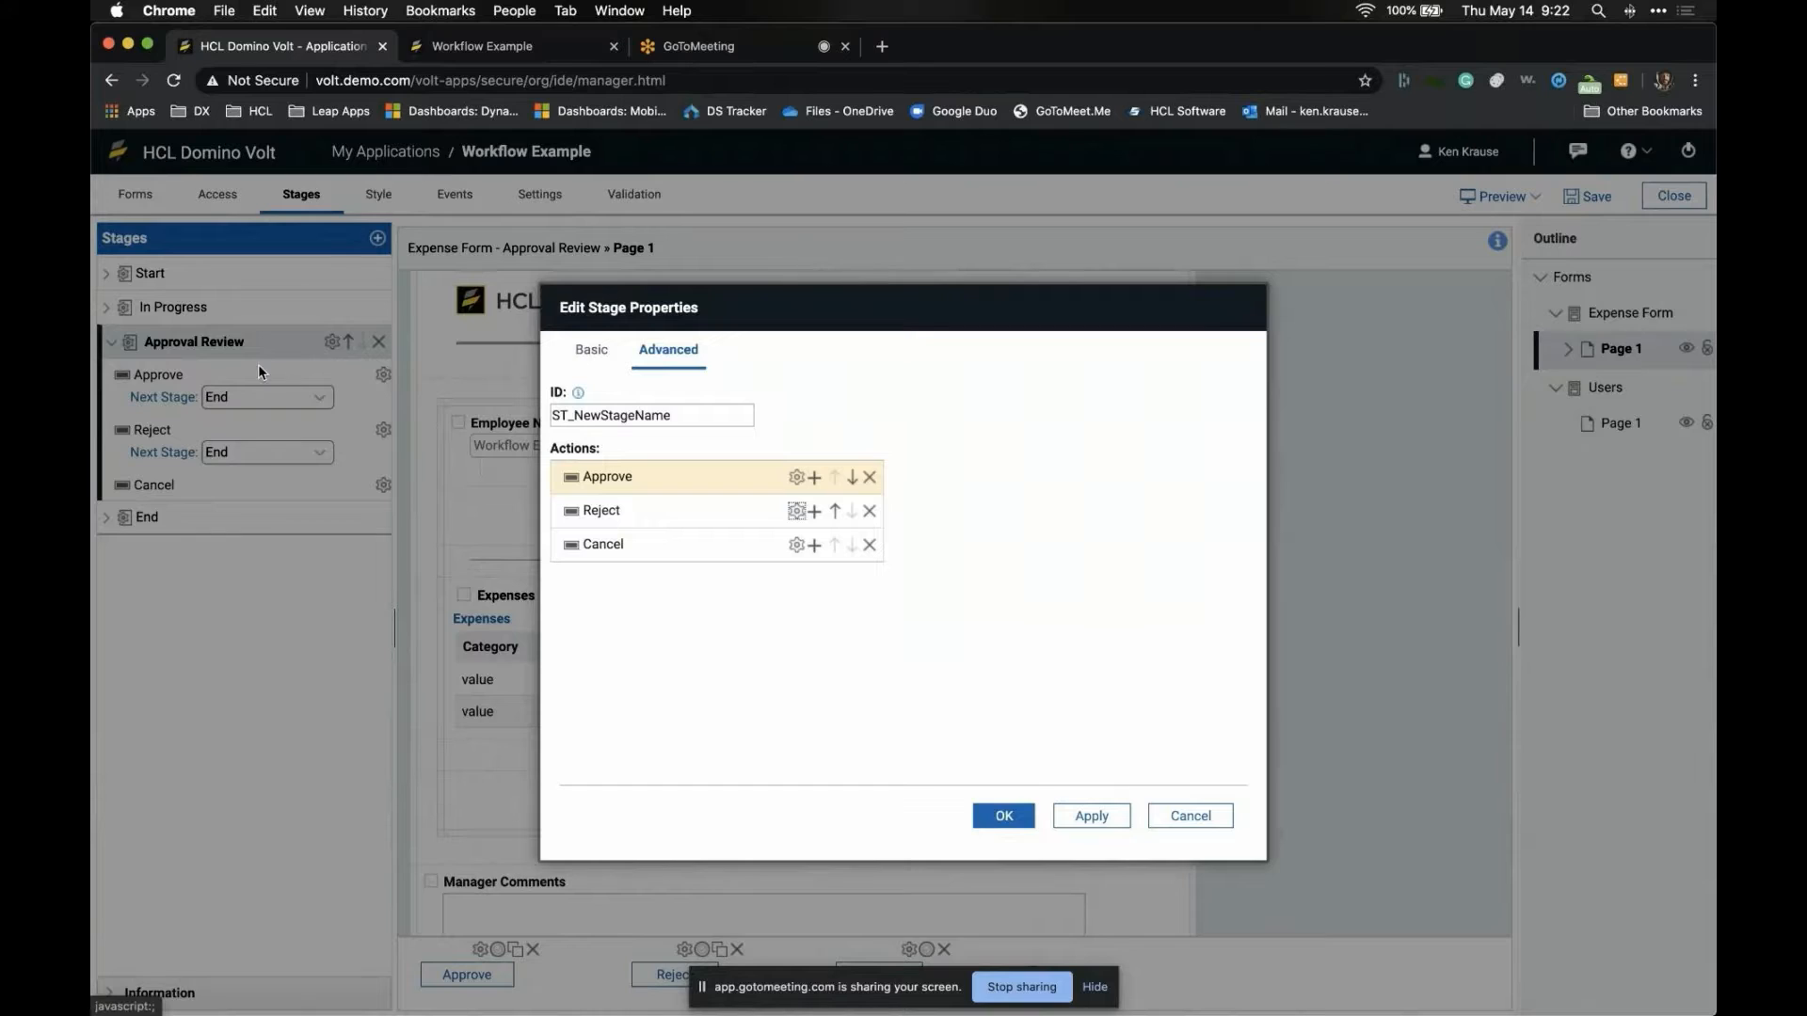
click(1001, 818)
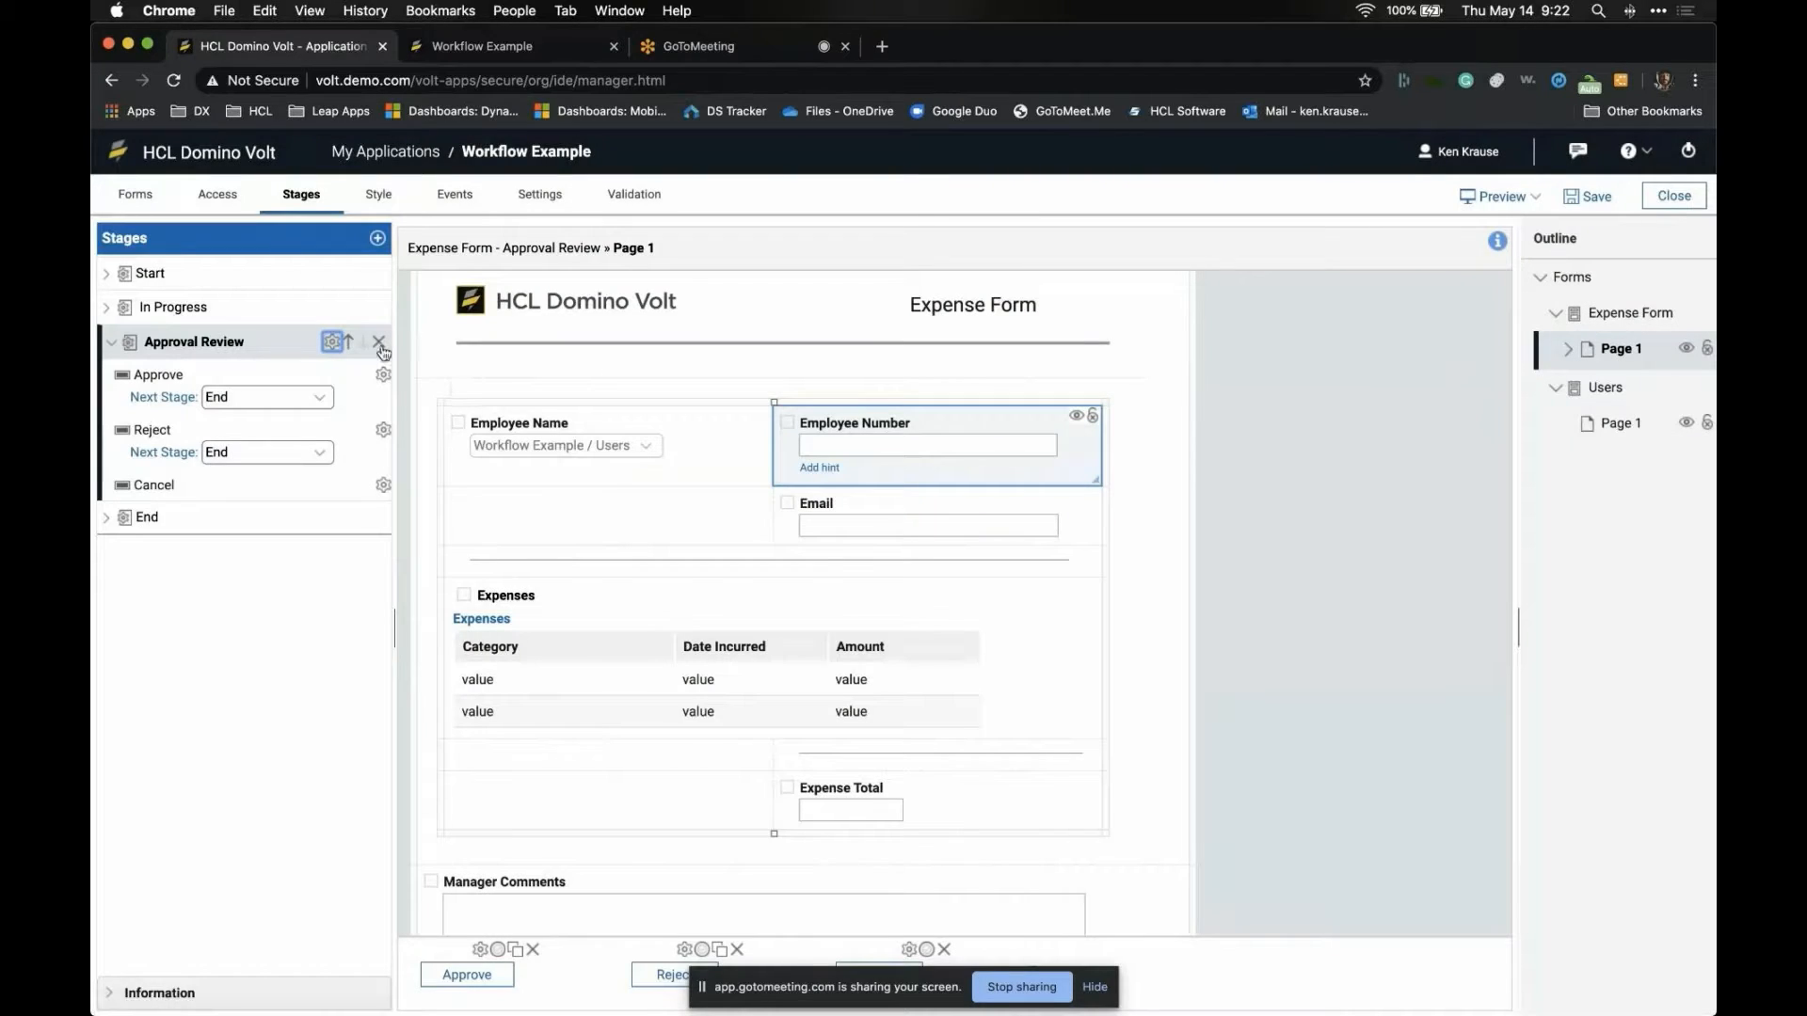
click(309, 450)
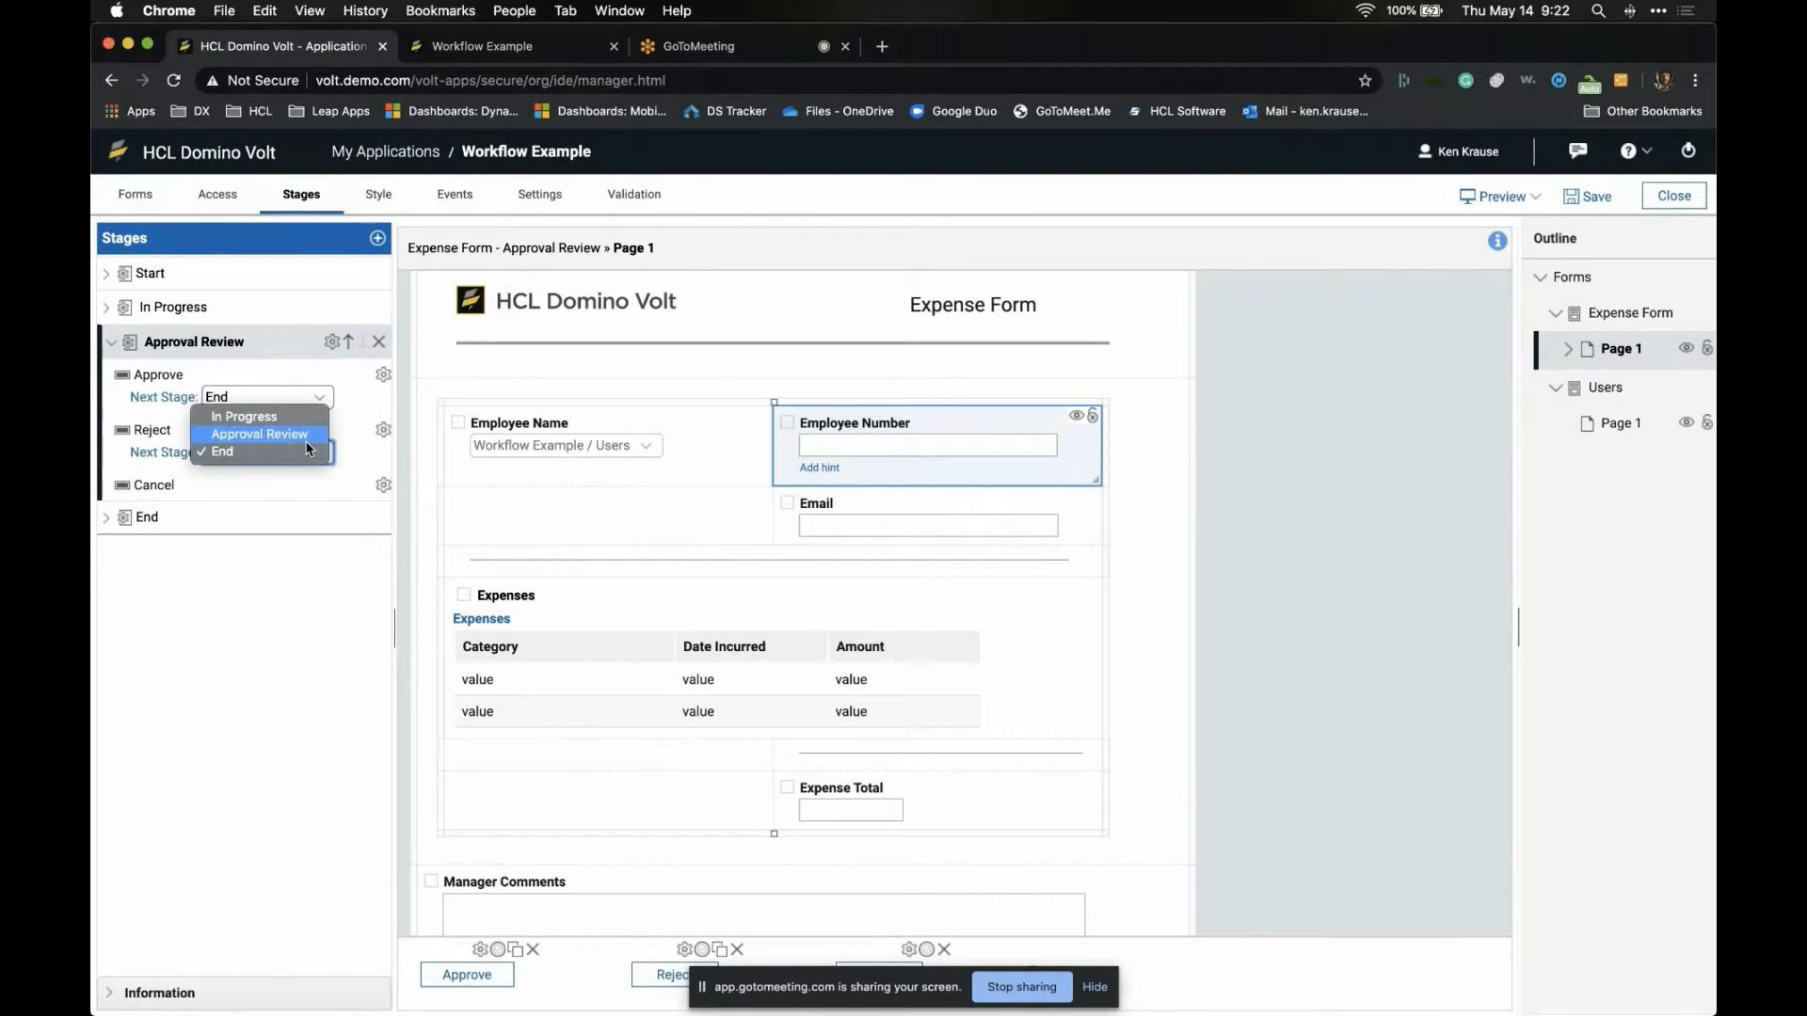
click(303, 419)
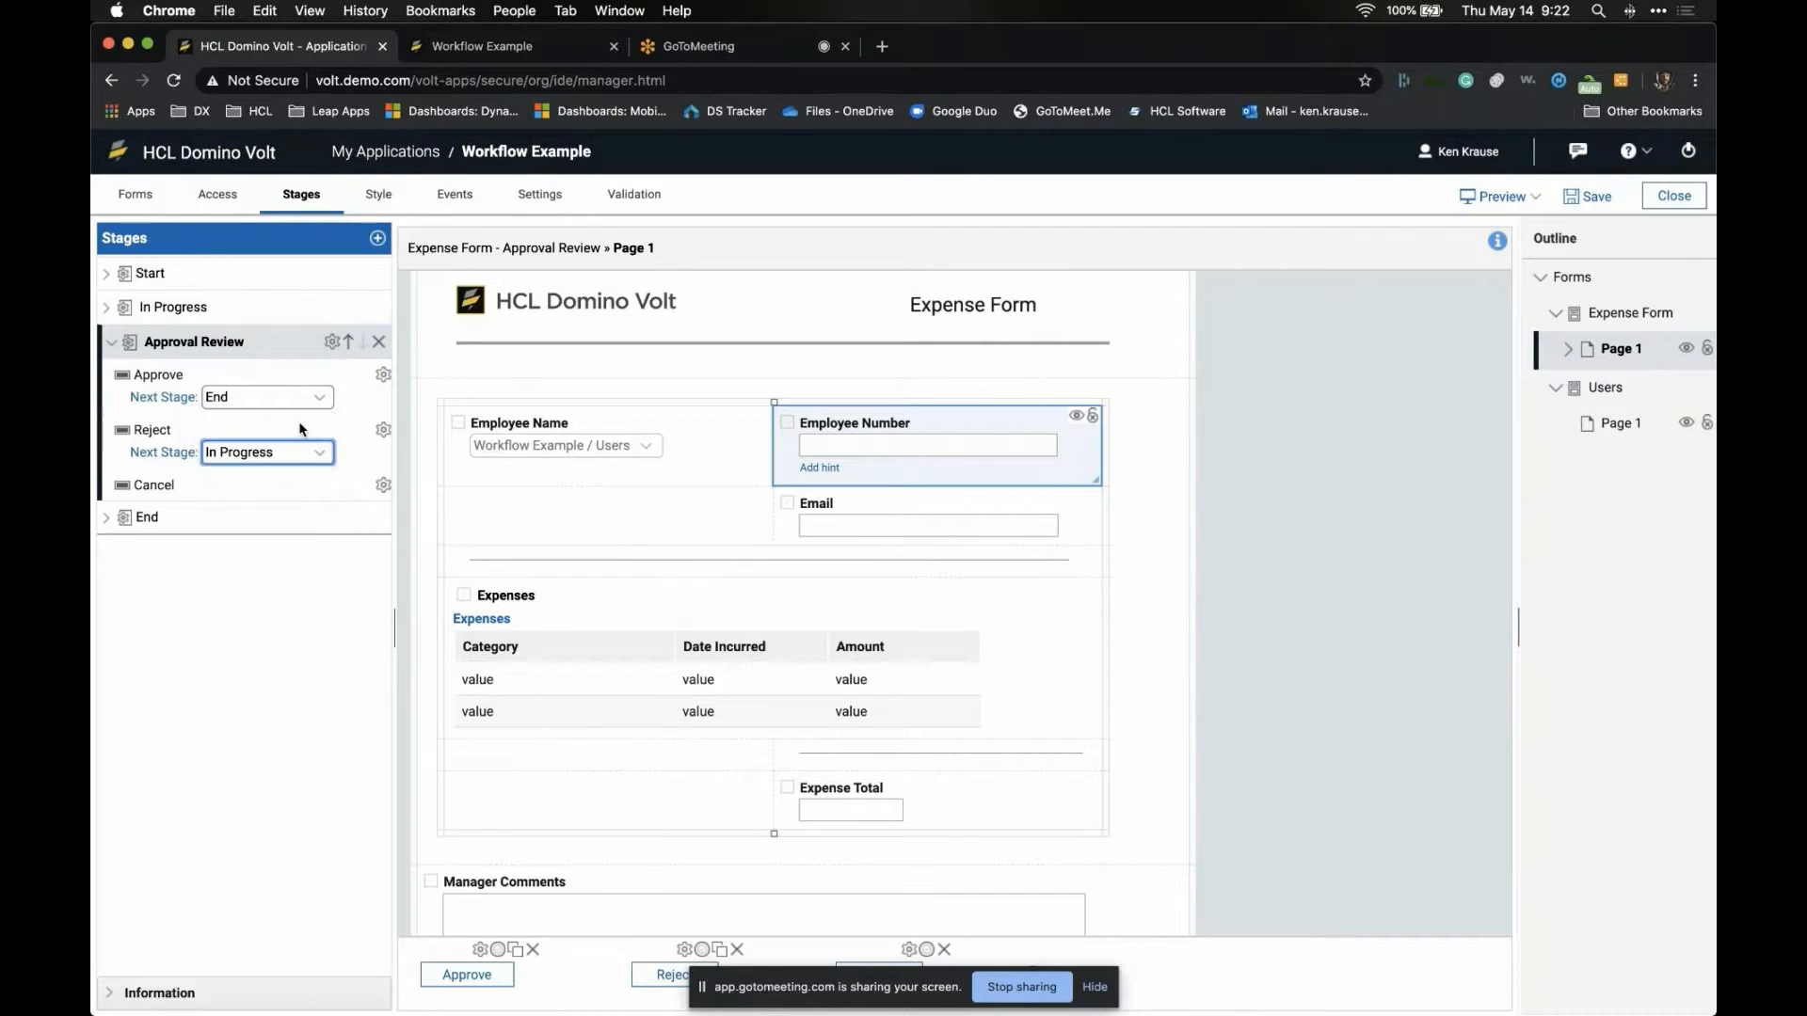
- Check the Start, In Progress and Approval Review actions, then show the Stages slide
click(223, 309)
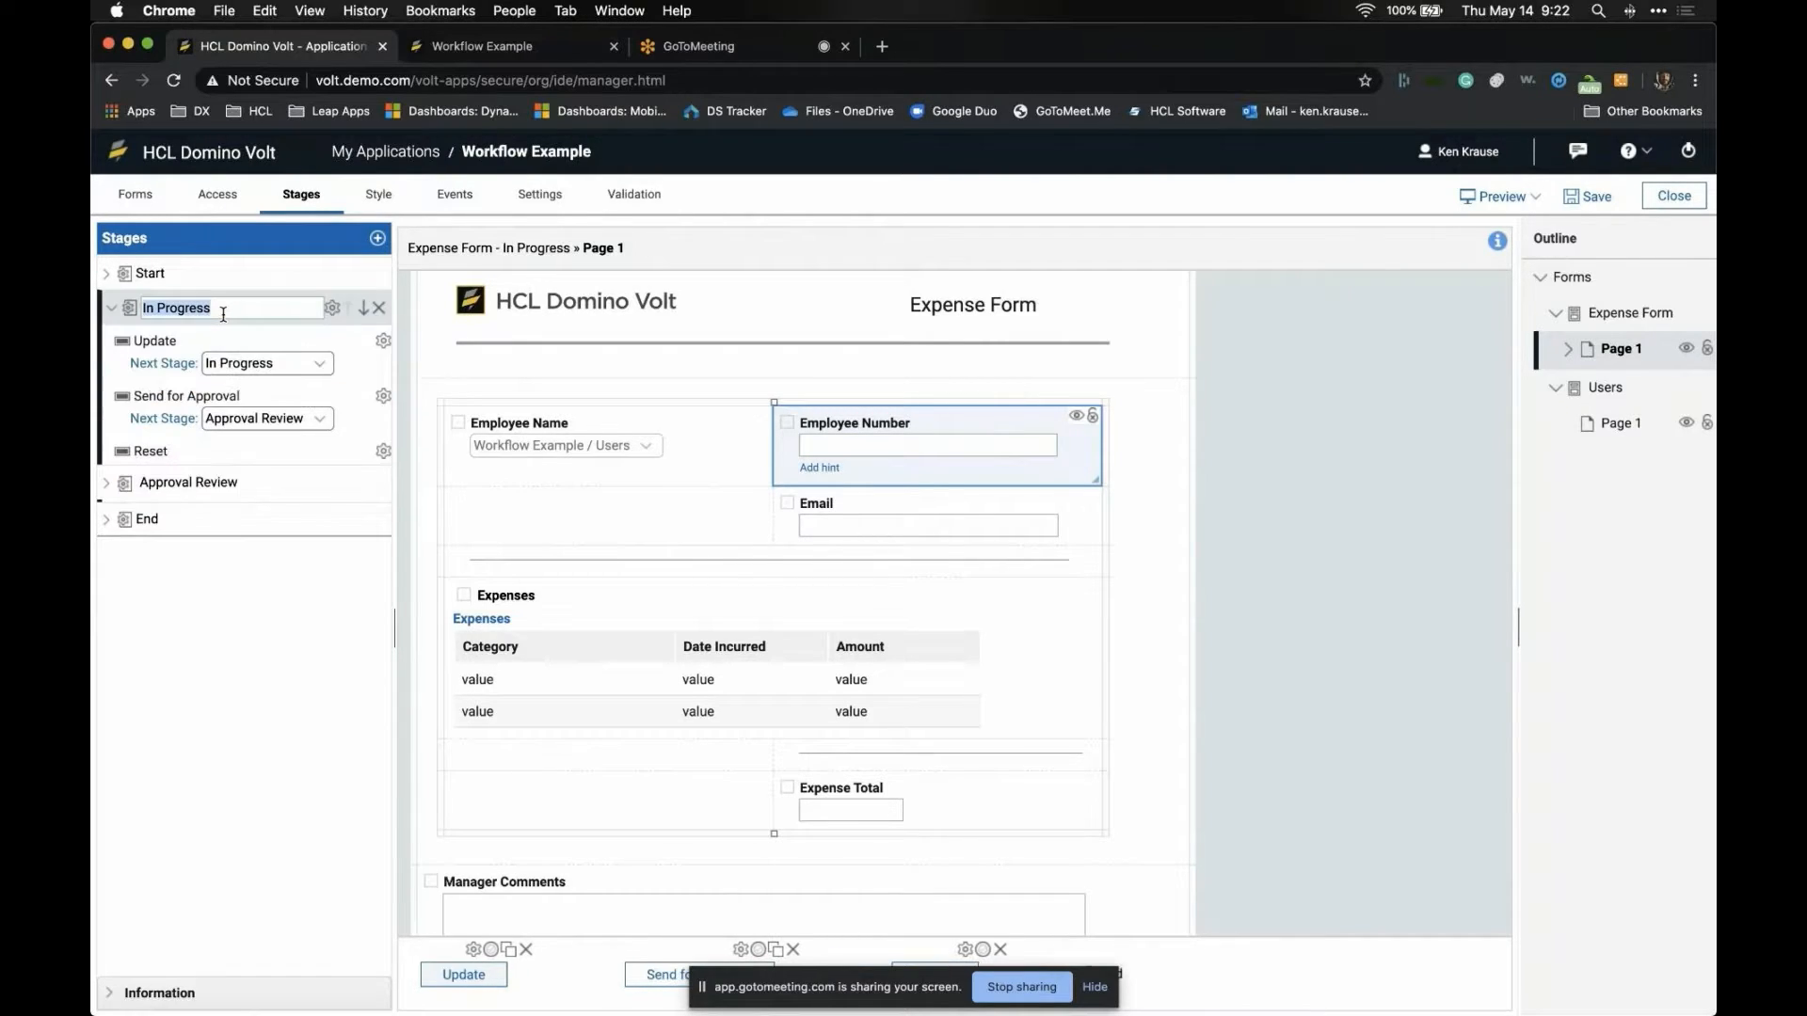
click(228, 286)
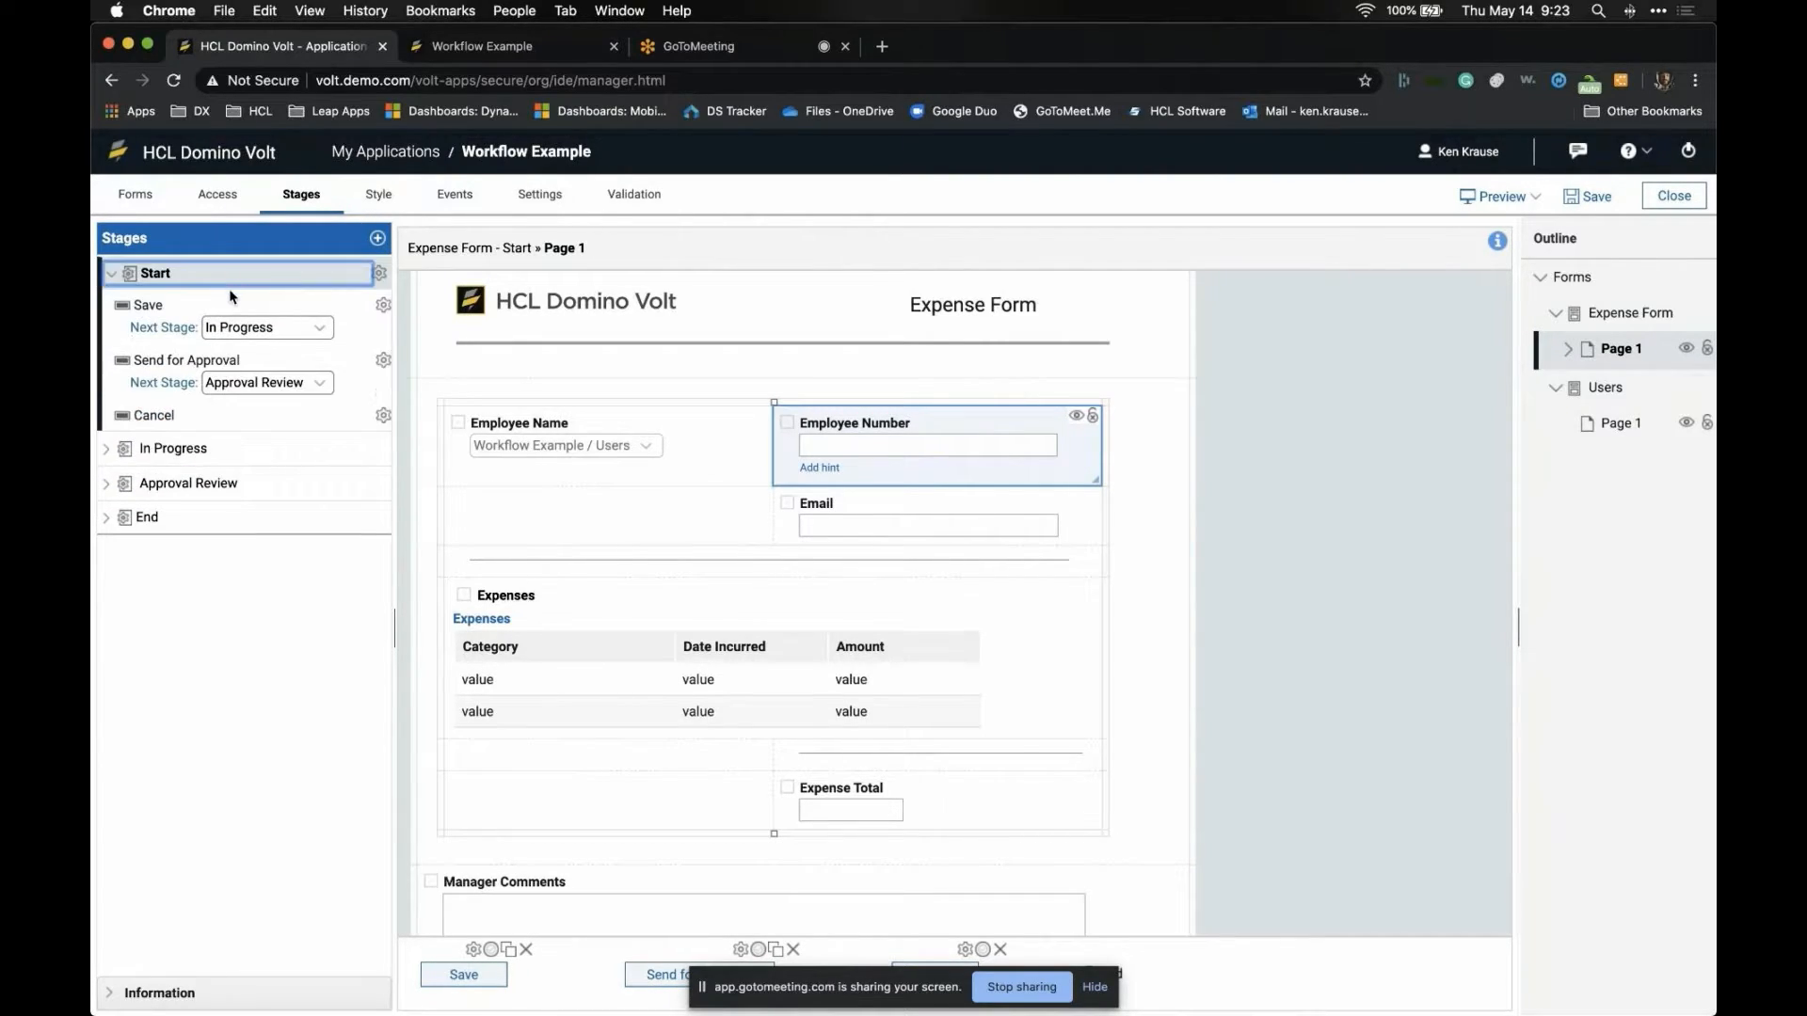
click(231, 443)
click(247, 482)
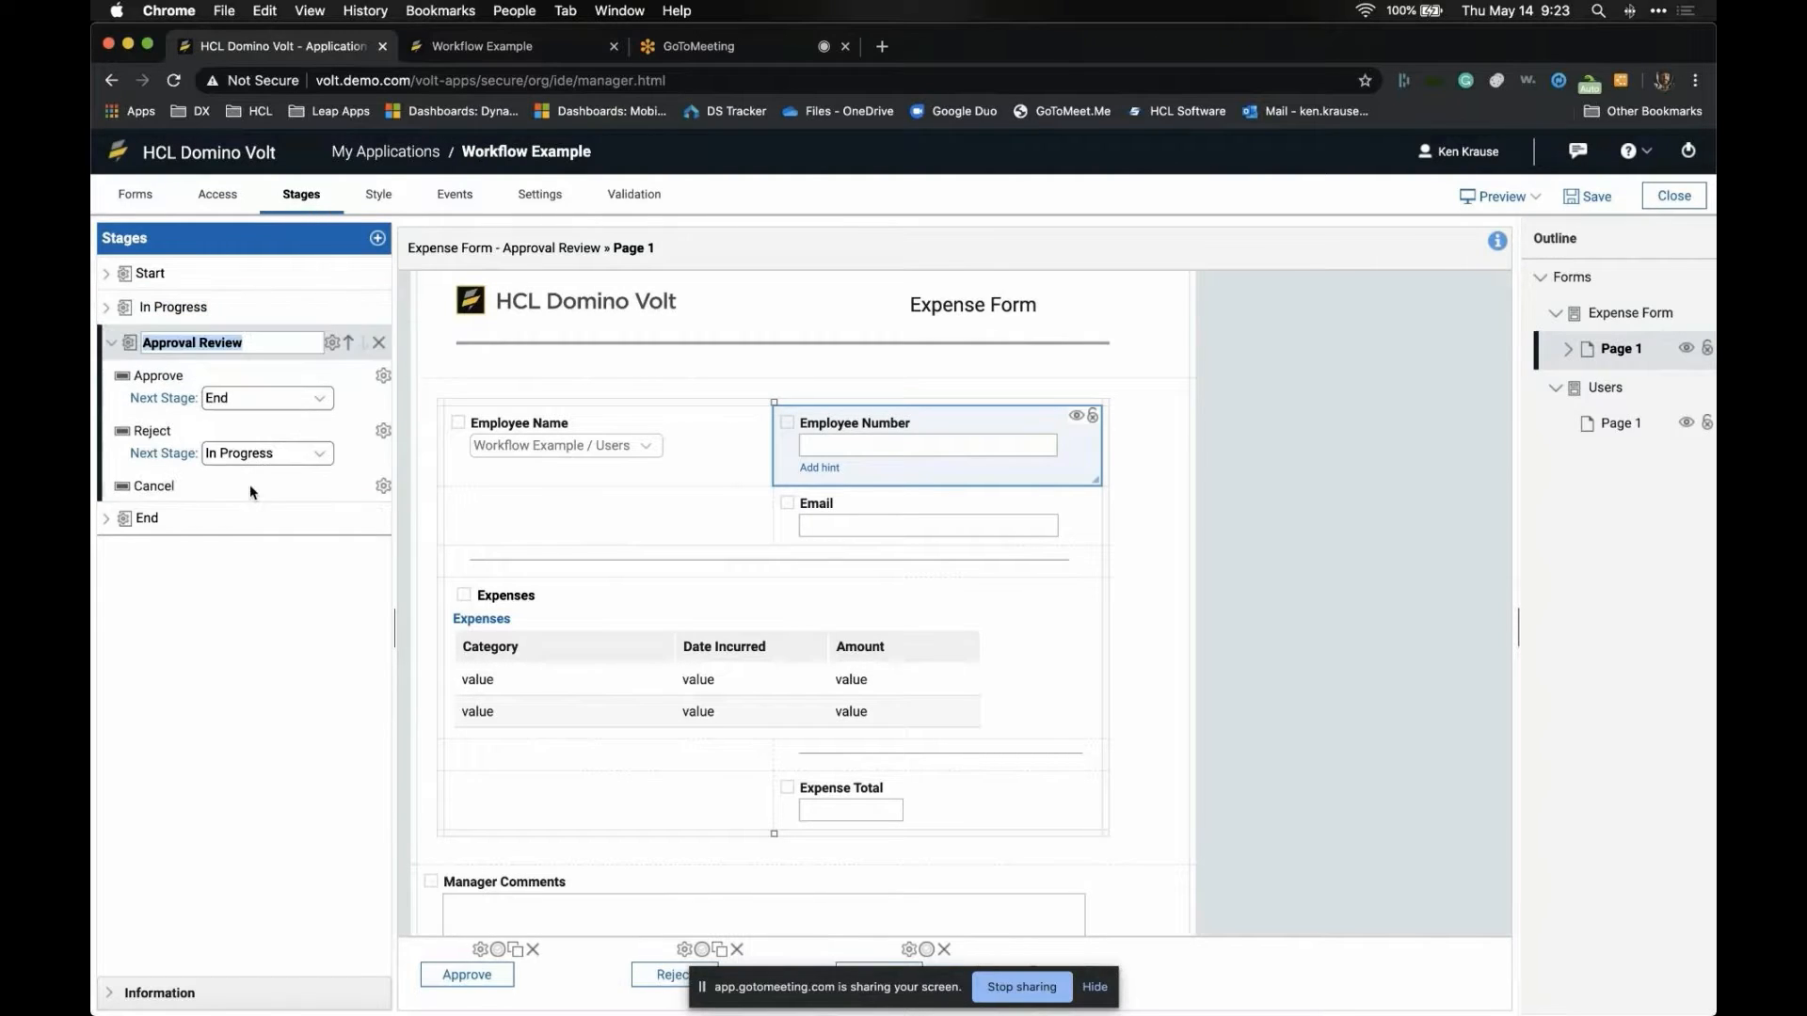
click(111, 343)
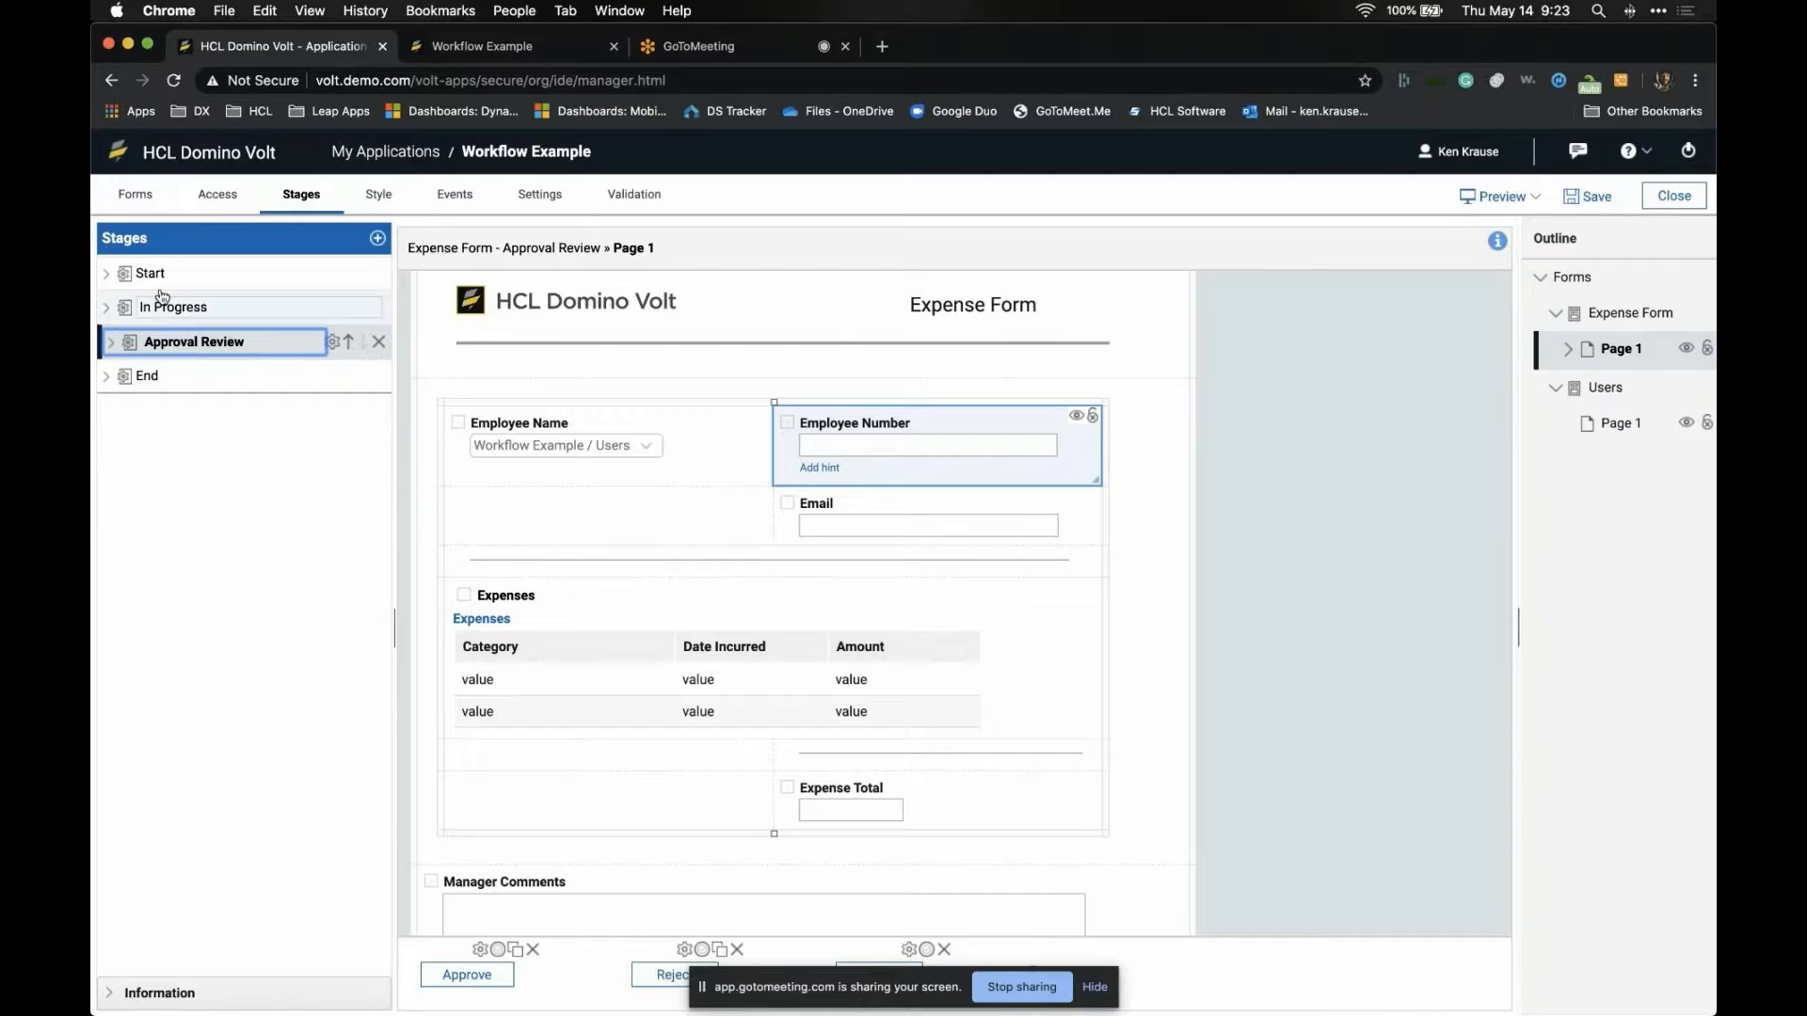
click(187, 275)
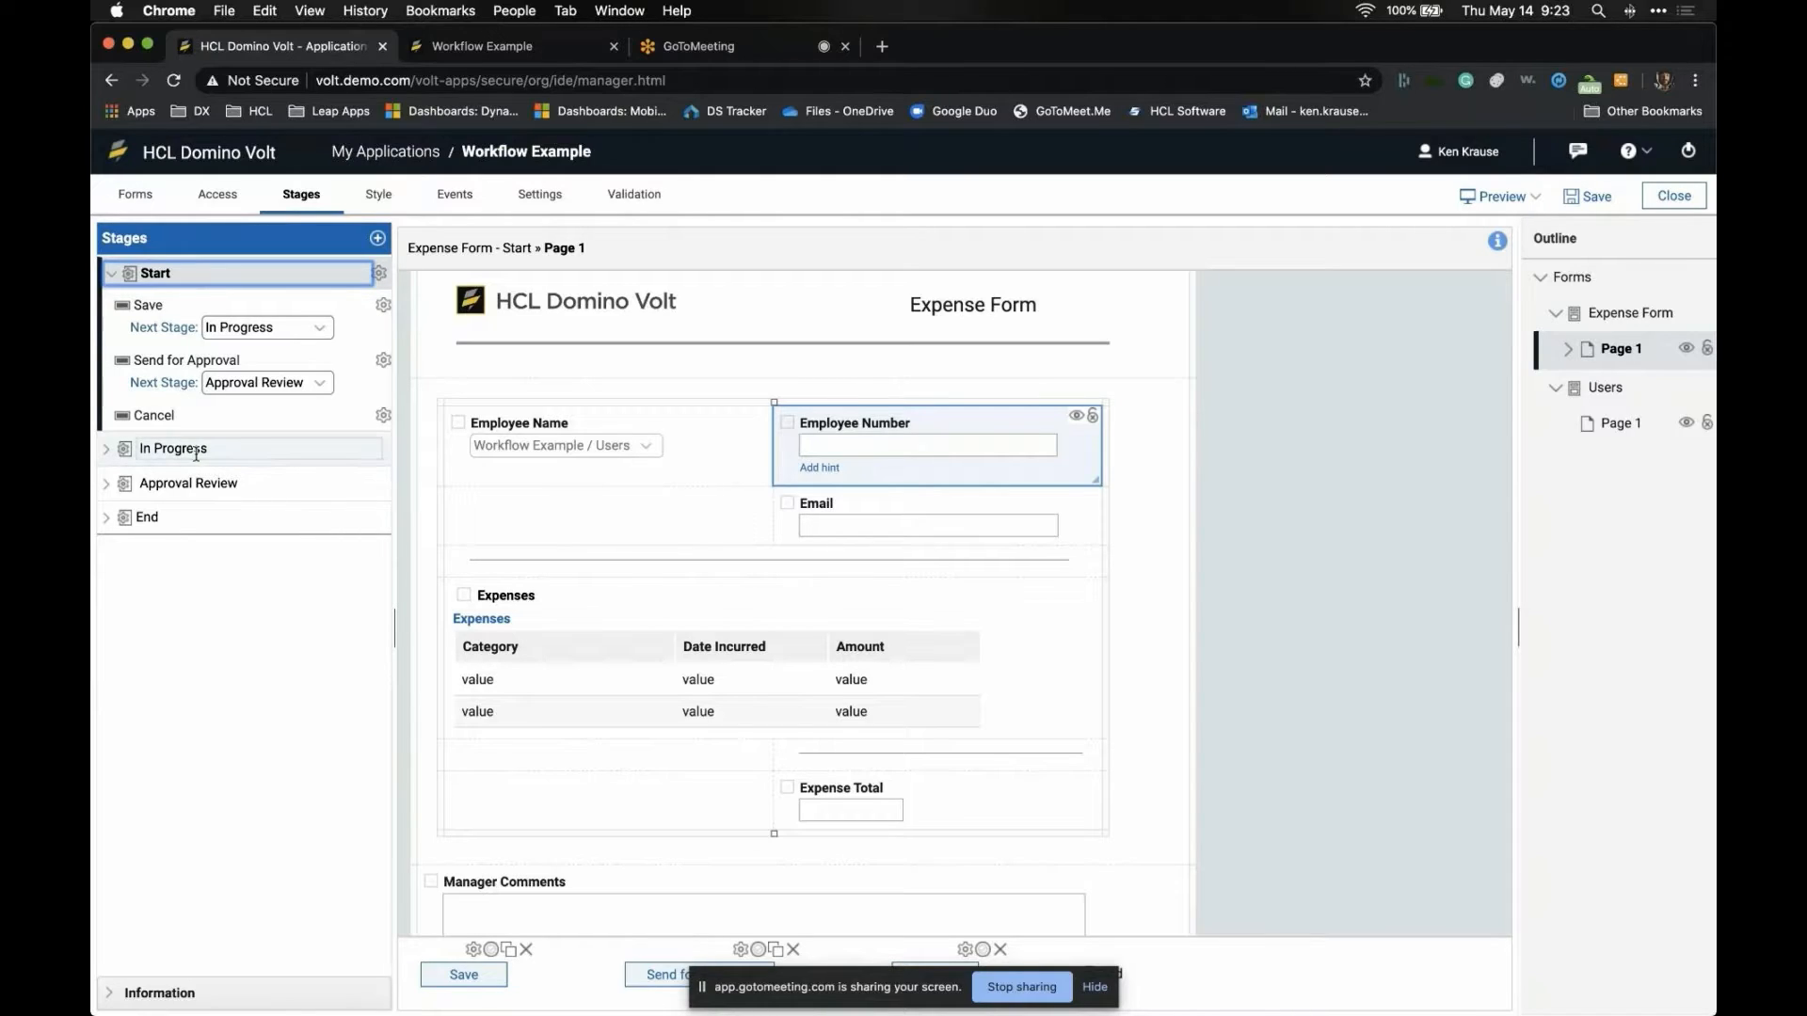
click(200, 483)
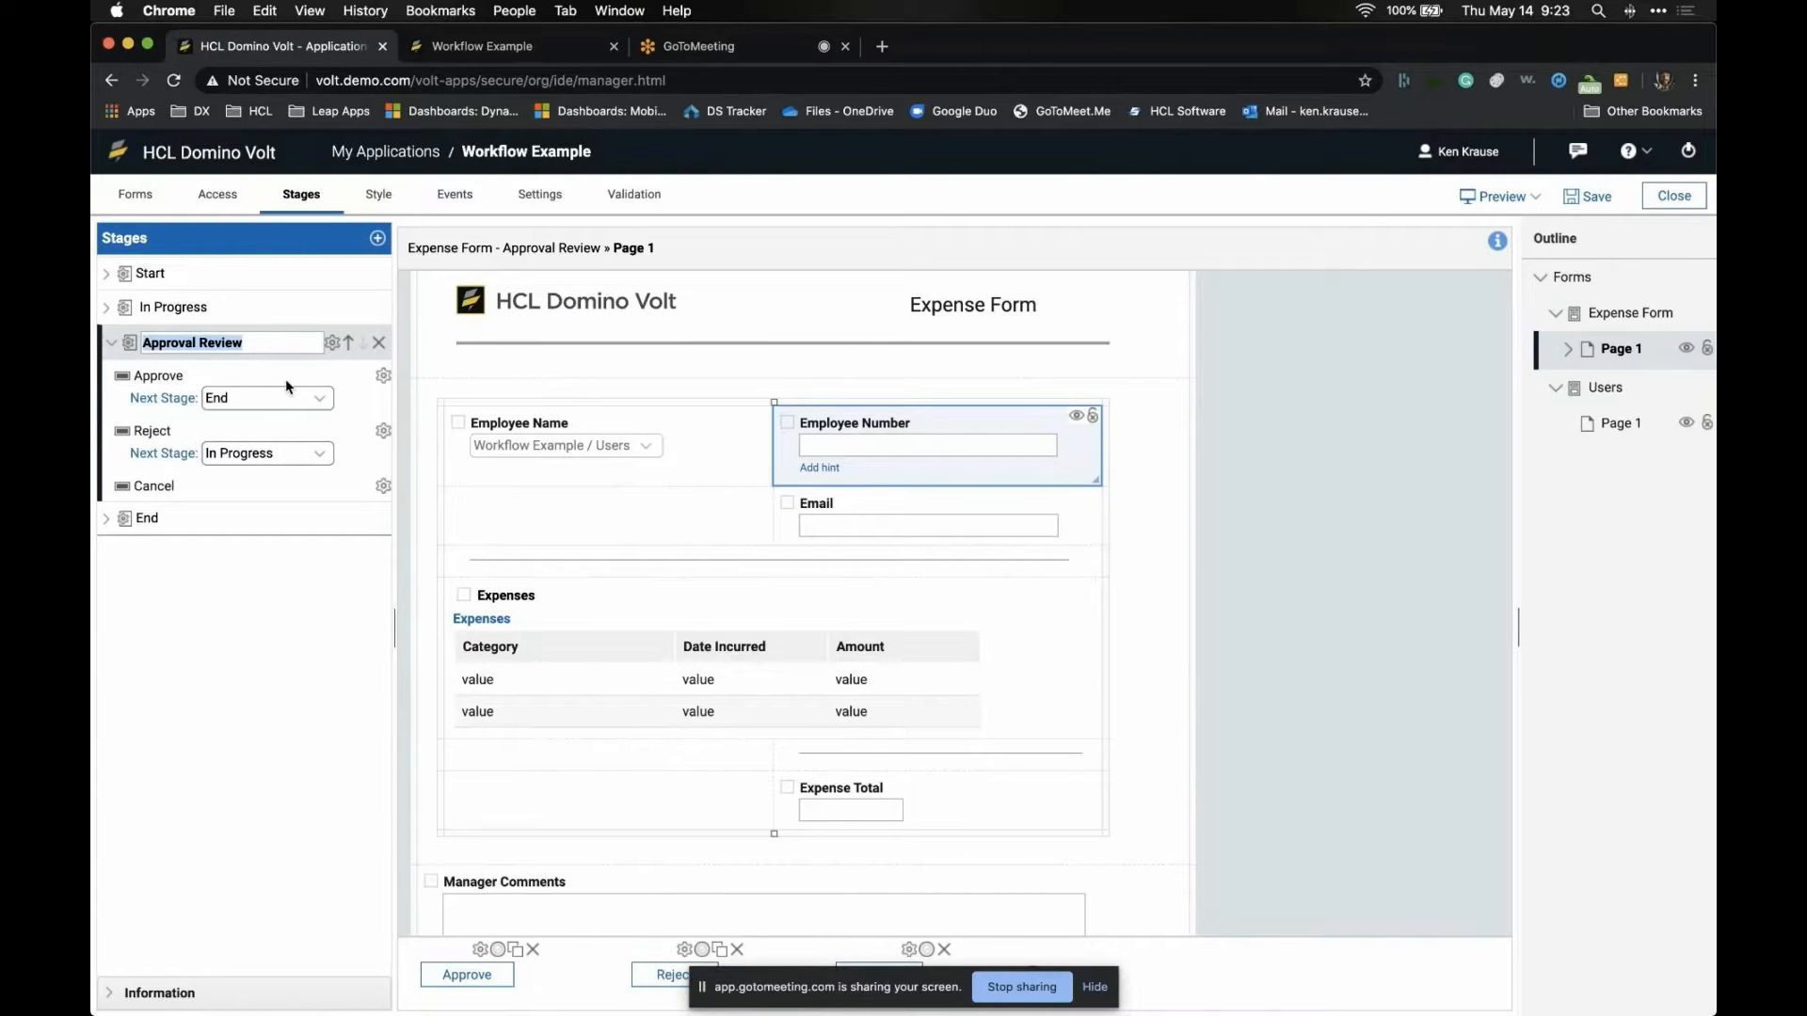
key(super+Tab)
key(Right)
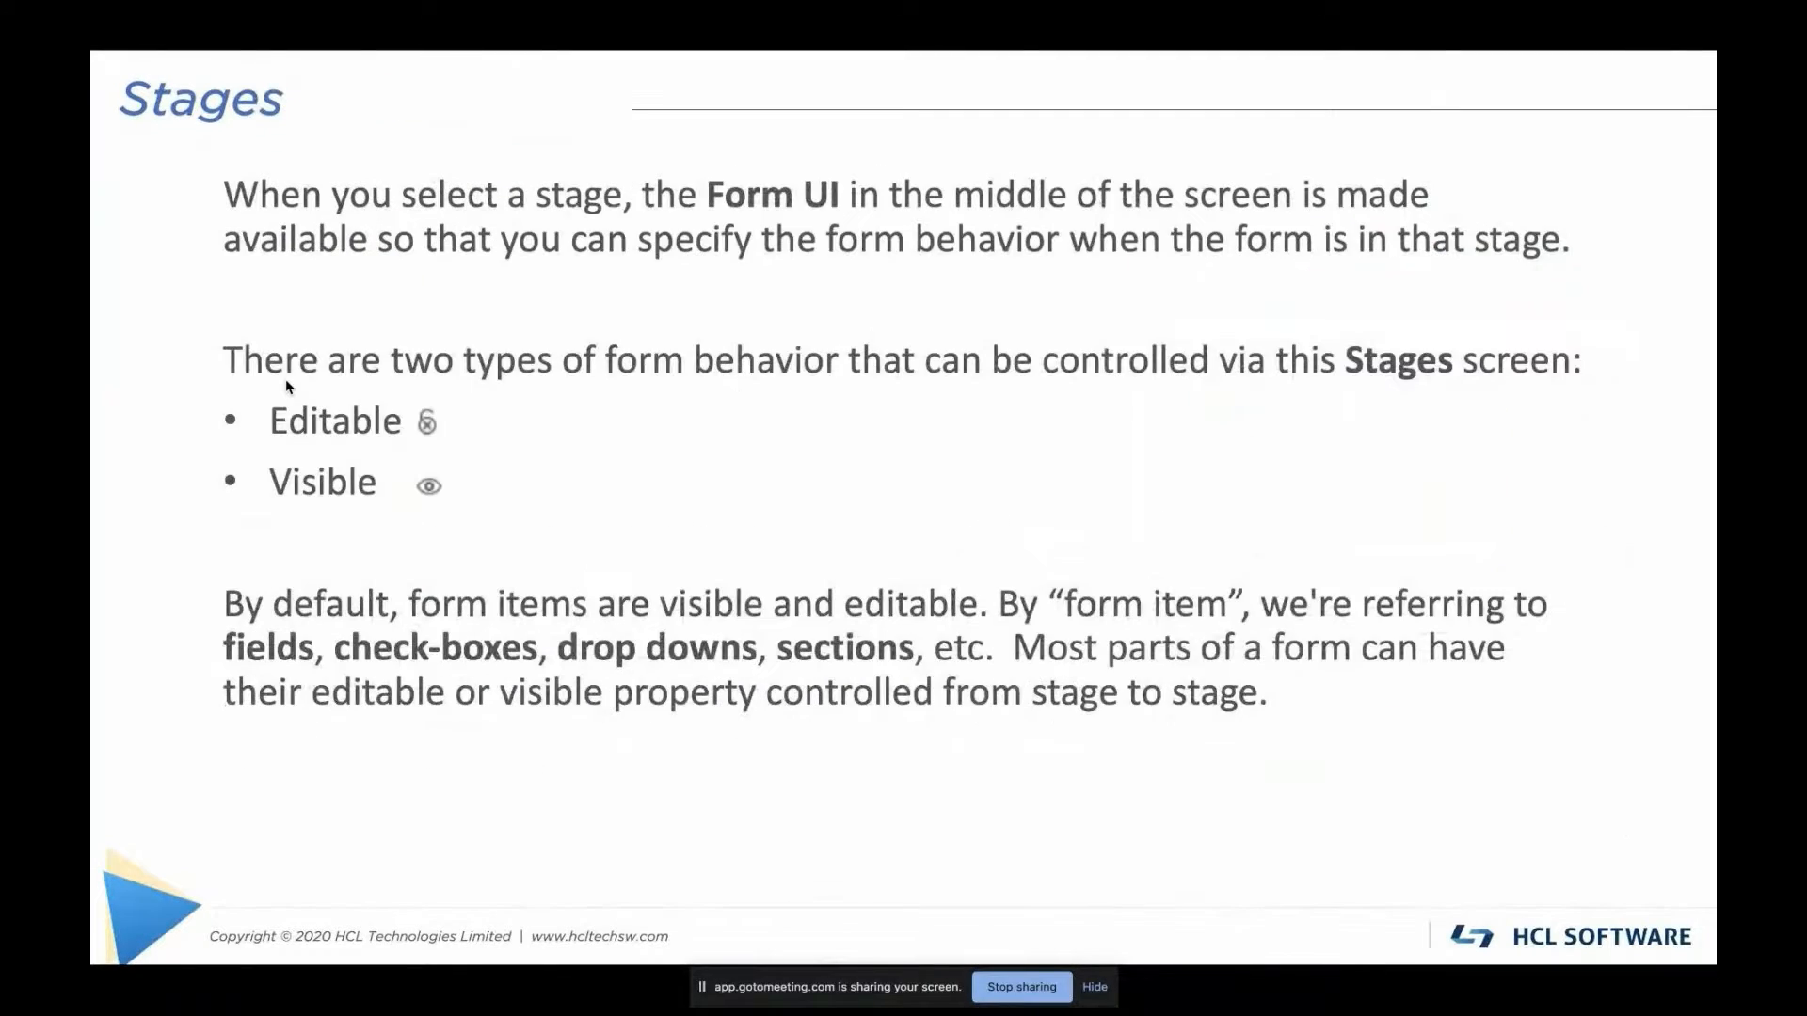
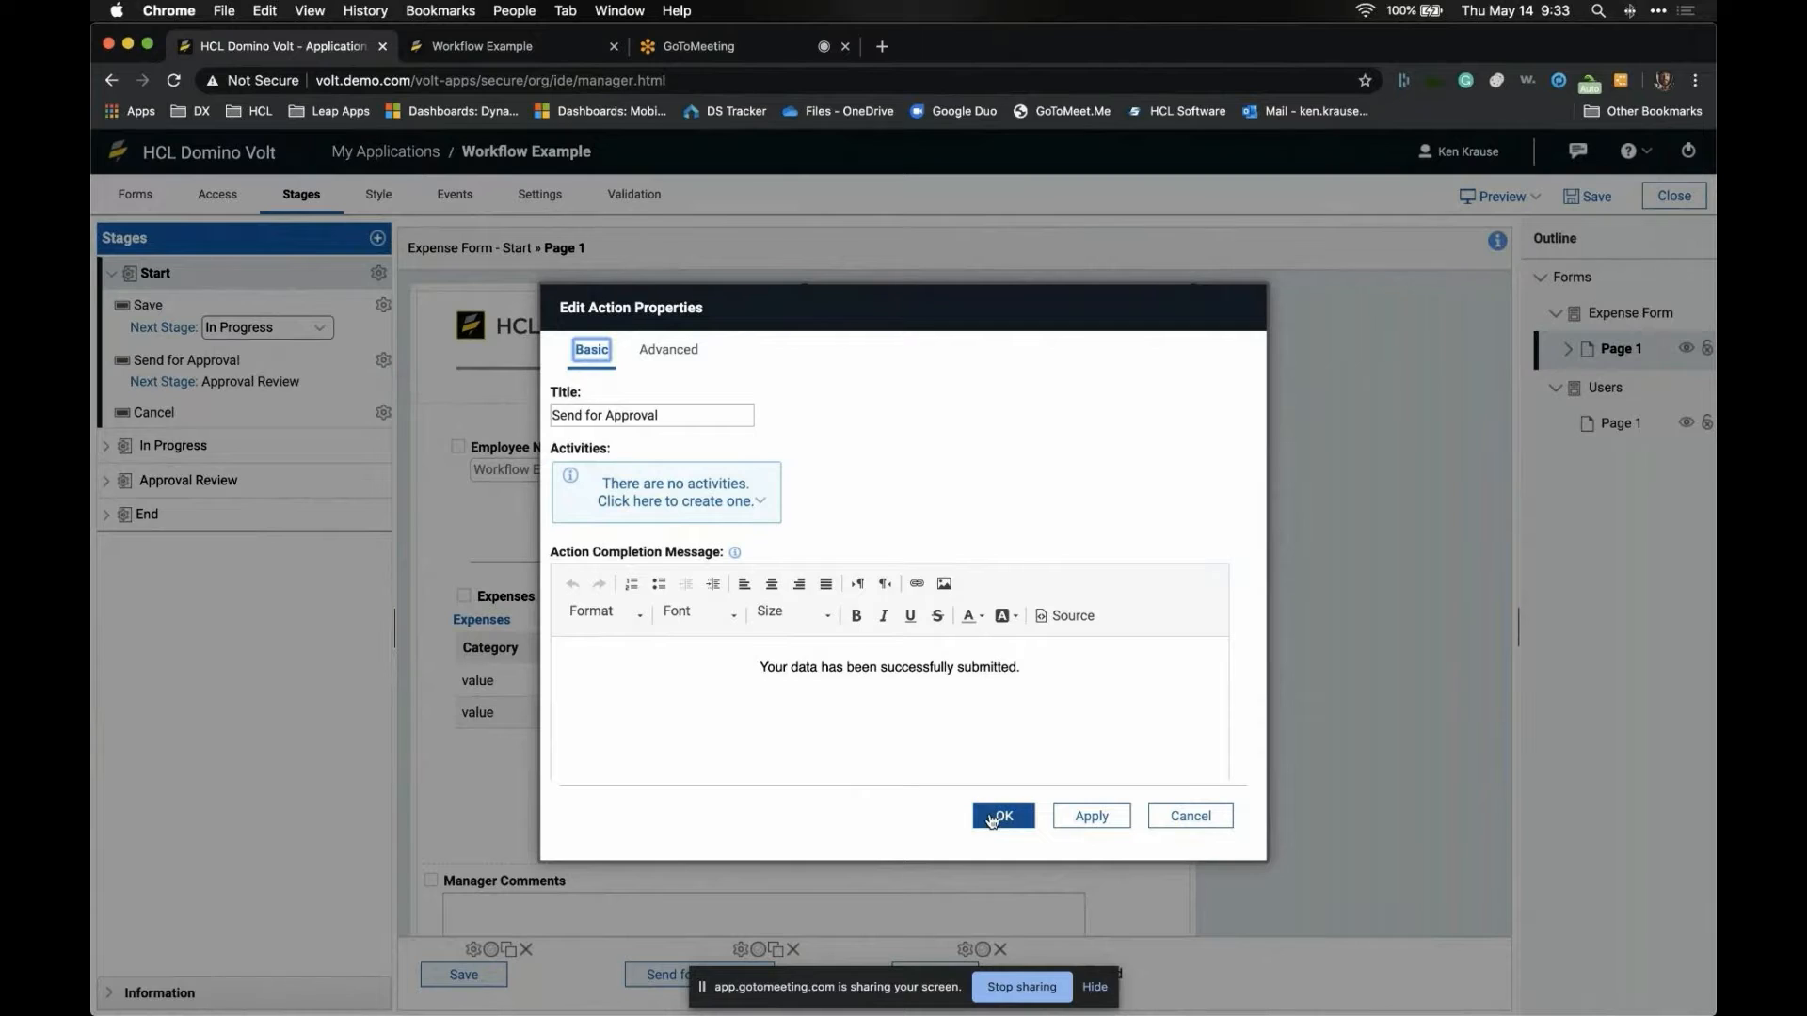
- Add a Send an Email activity to Send for Approval, addressed to the approver's e-mail address
click(1002, 815)
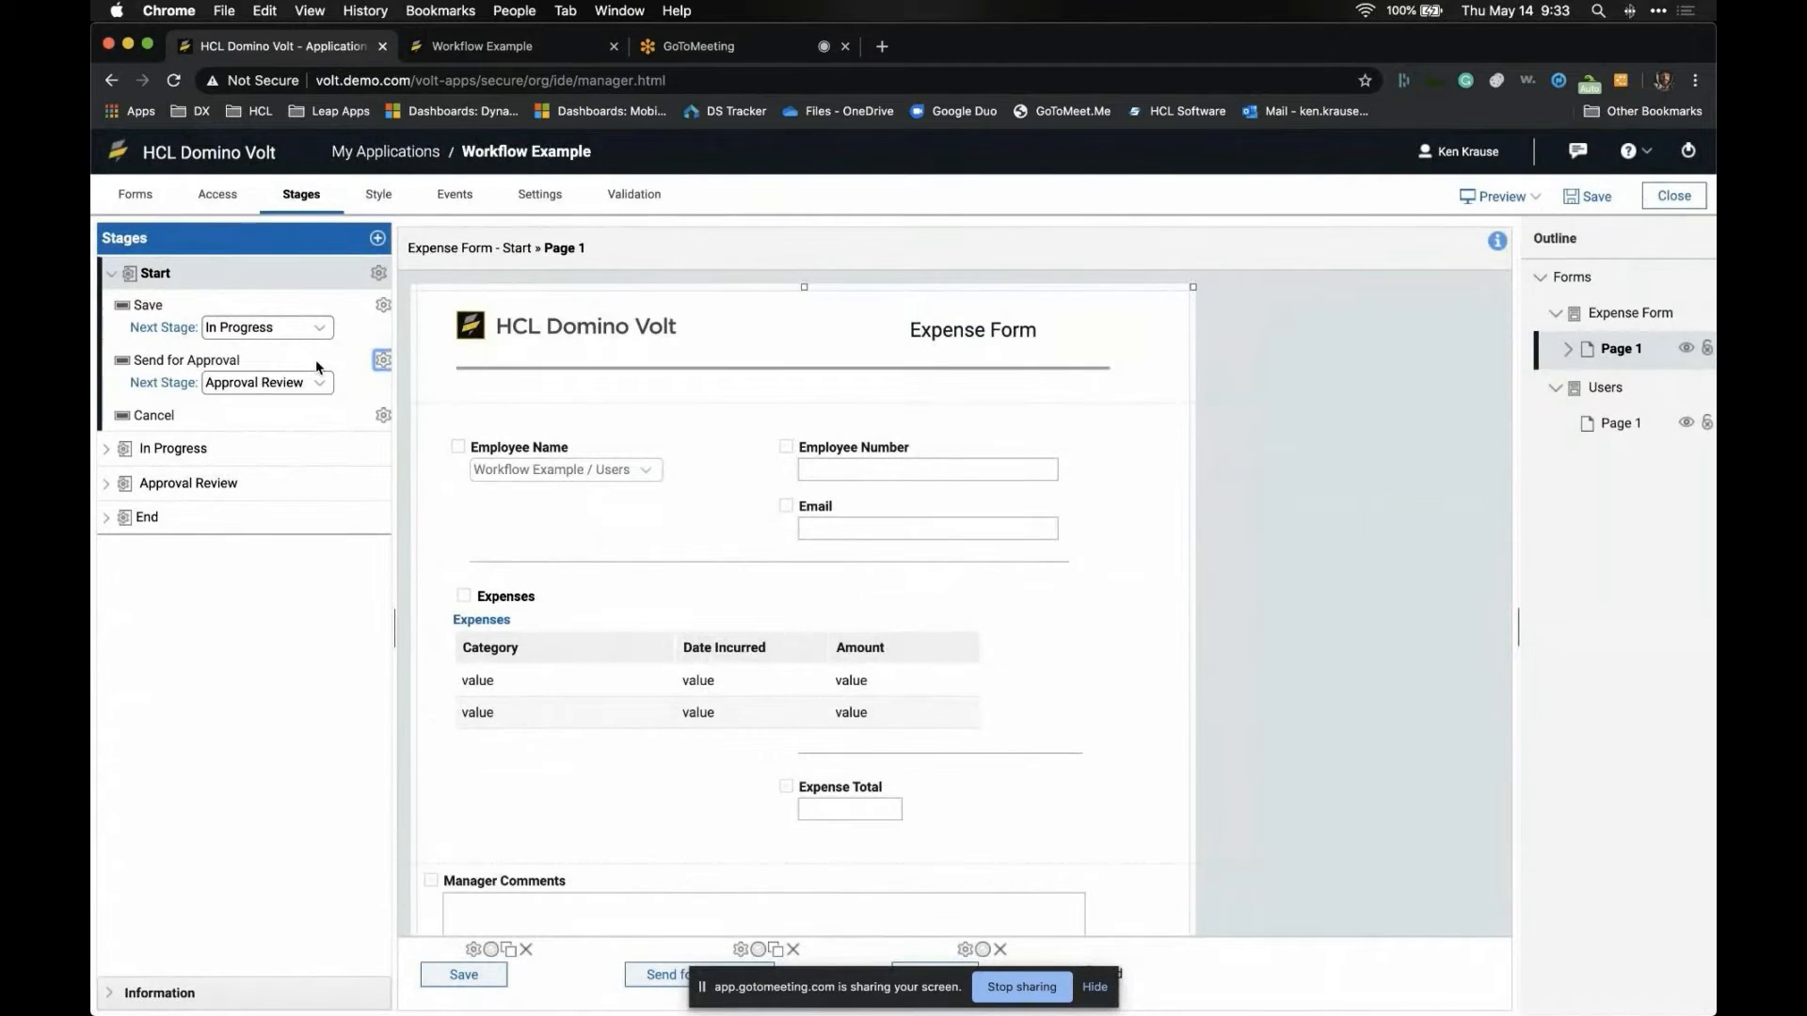
click(741, 950)
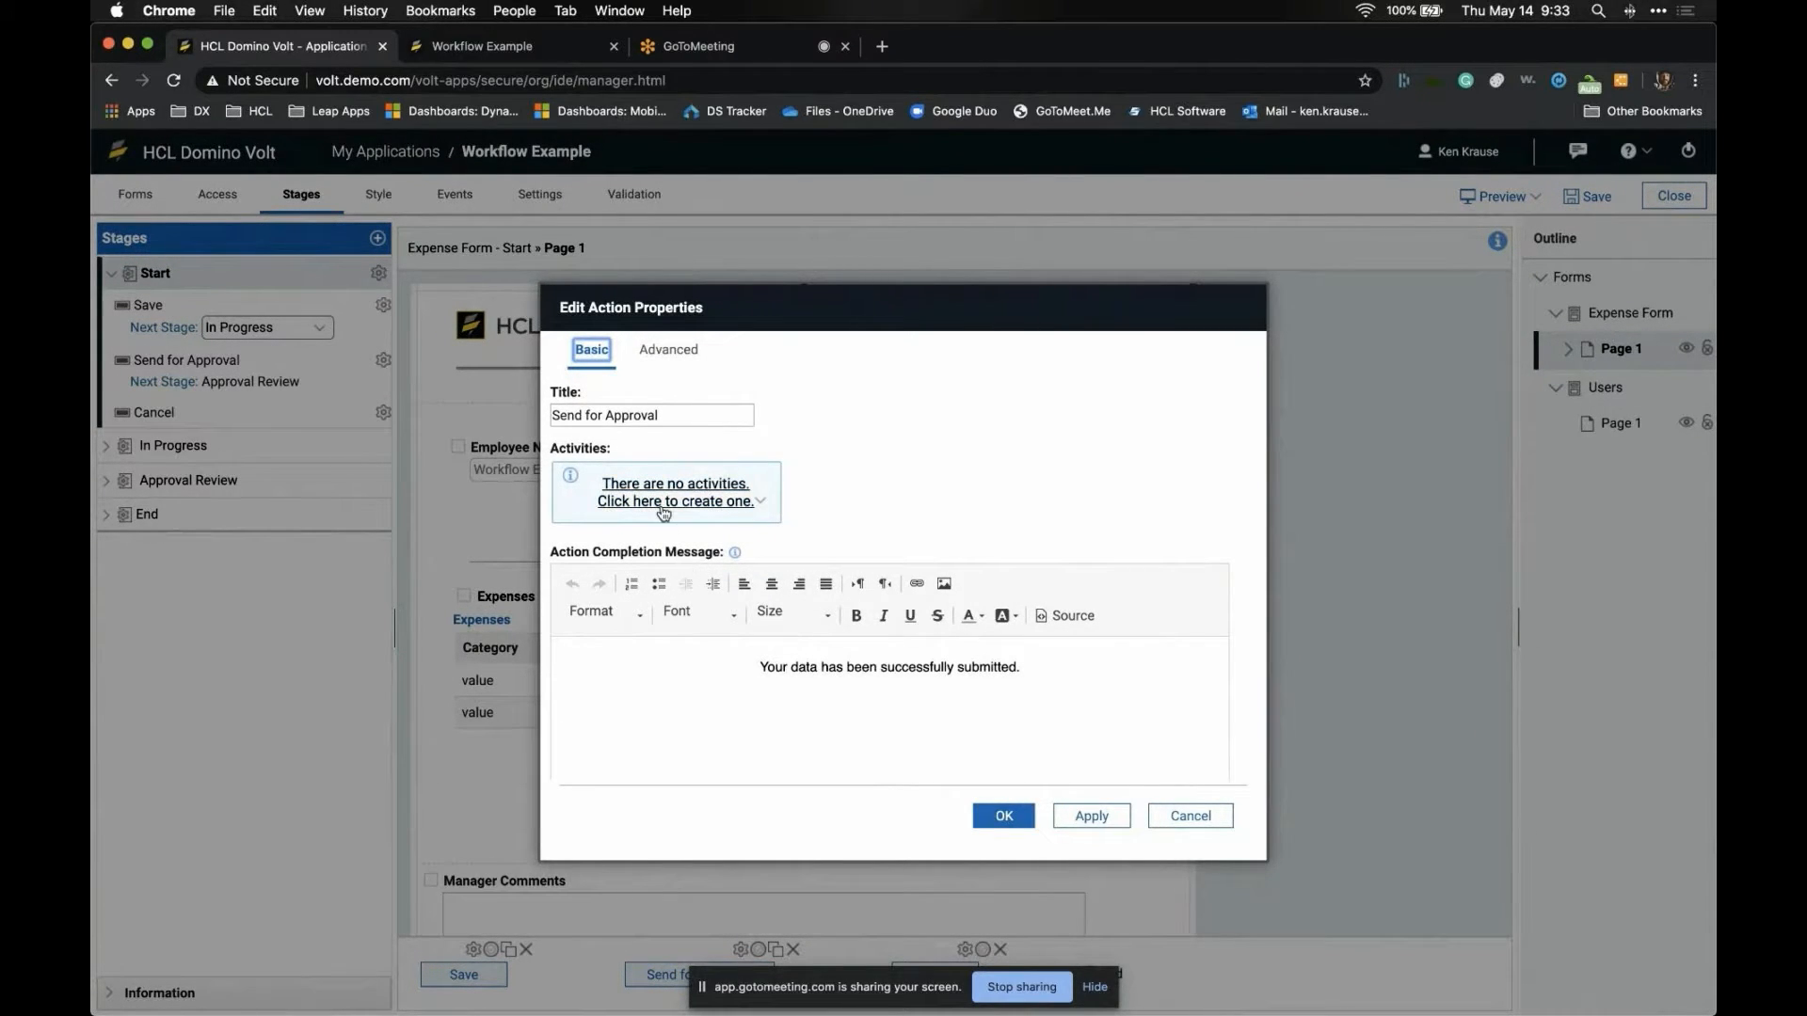
click(670, 364)
click(608, 356)
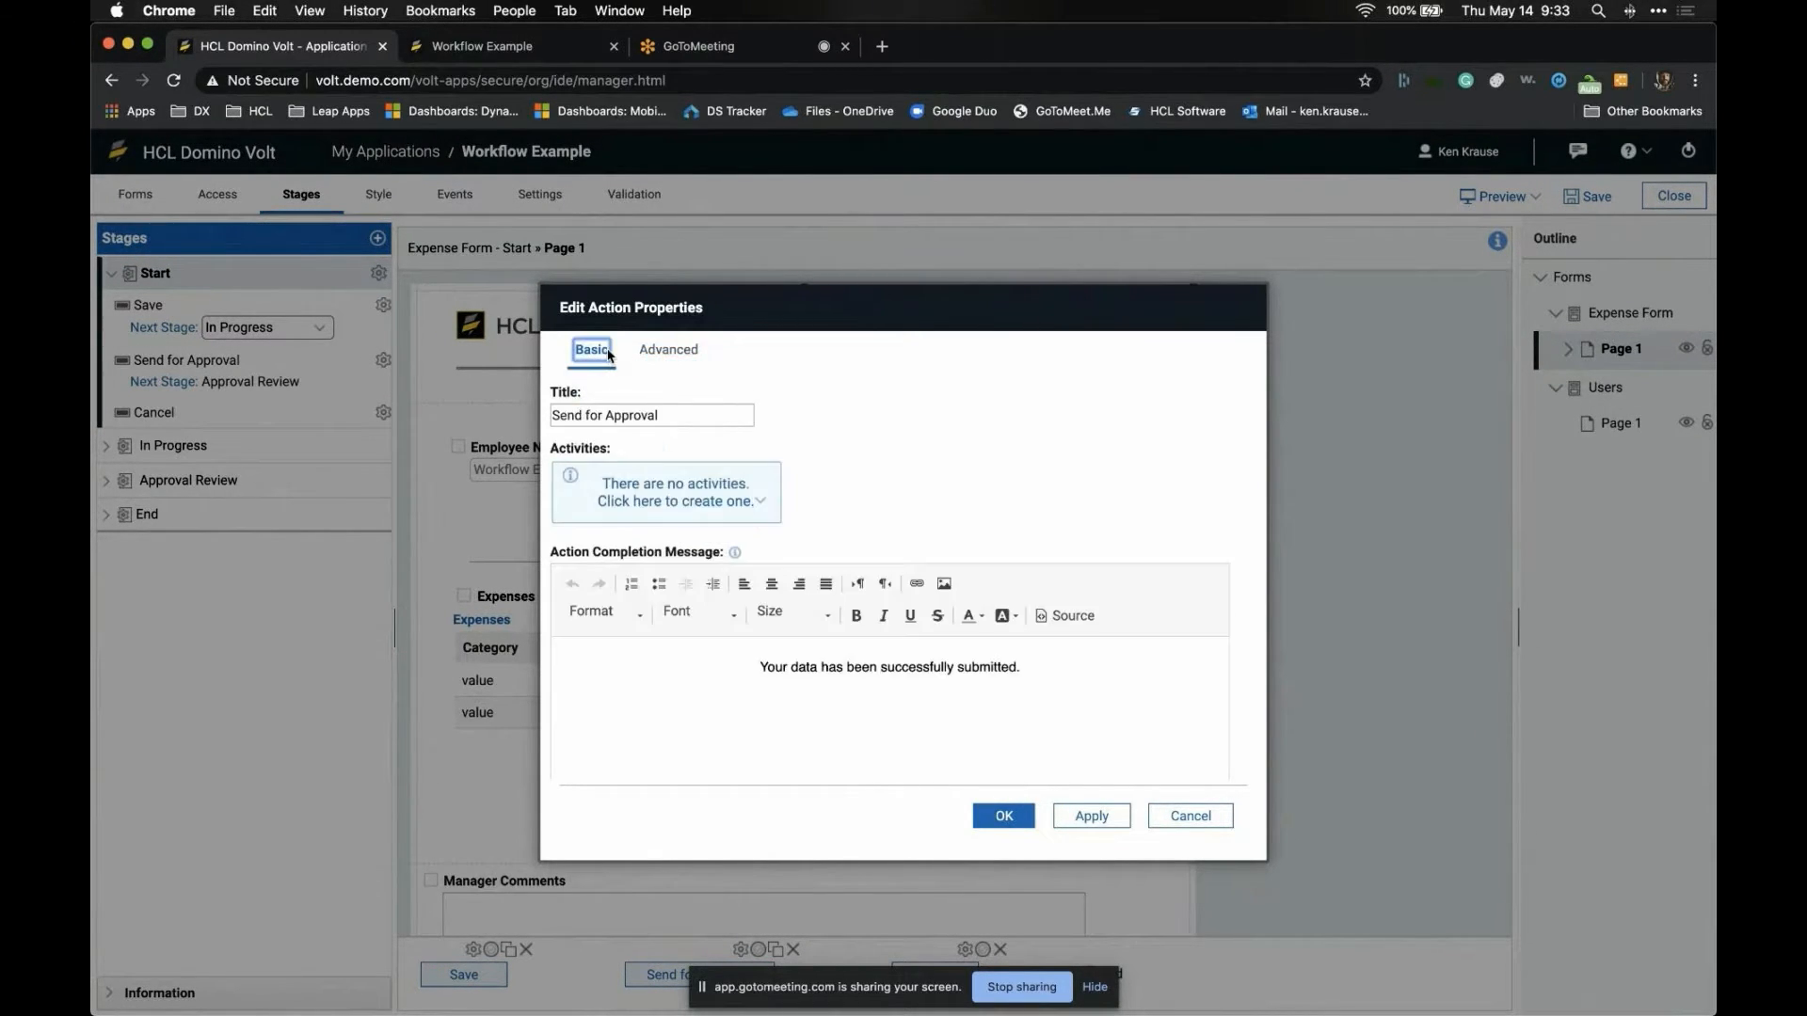
click(710, 504)
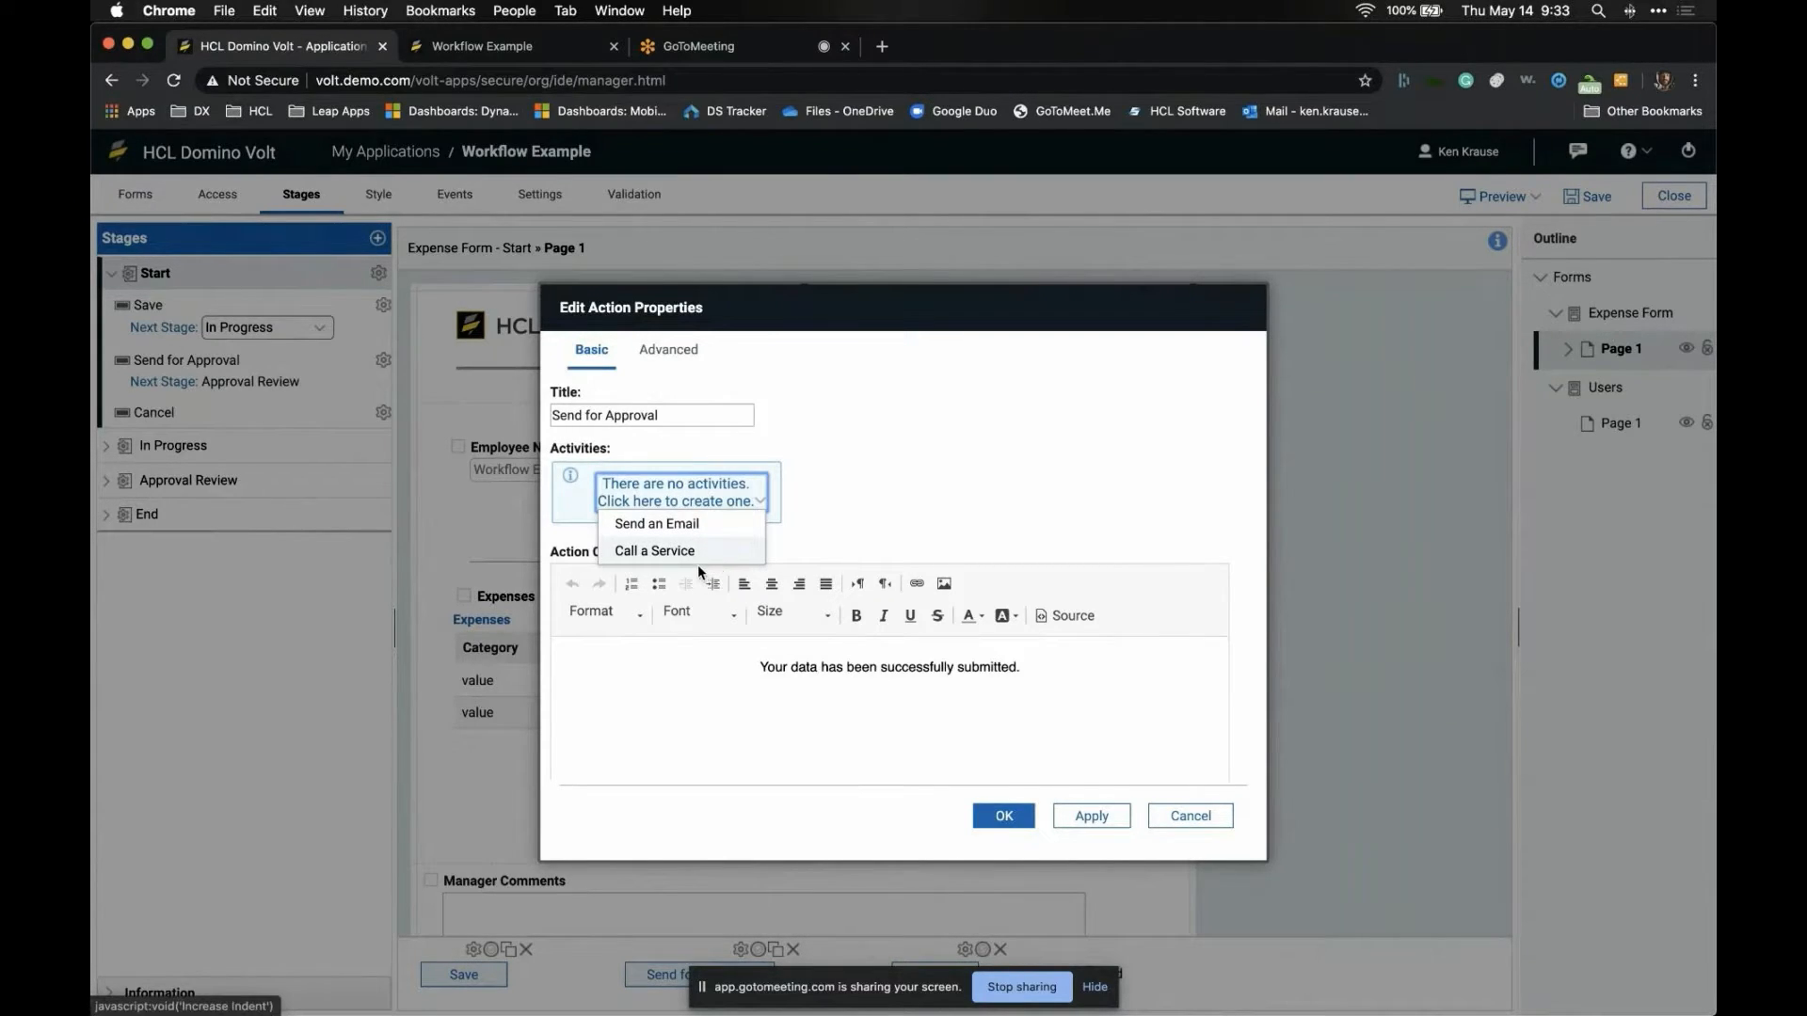
click(706, 532)
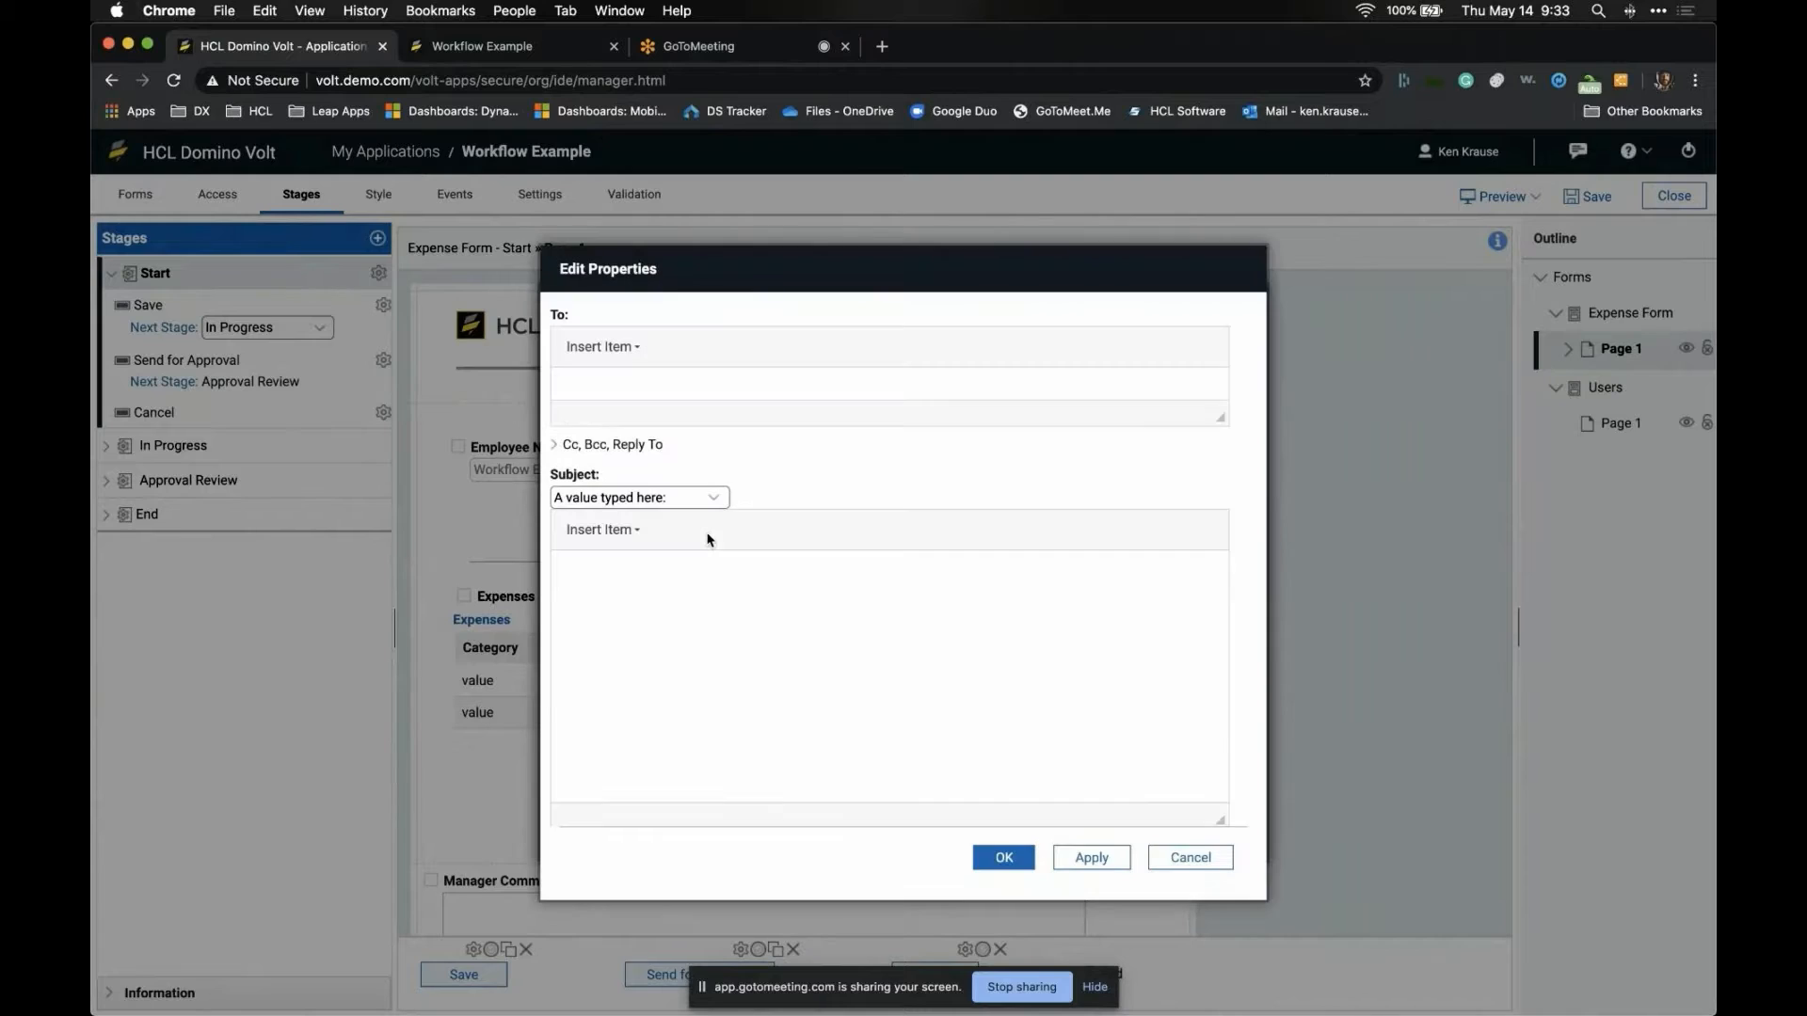
click(636, 346)
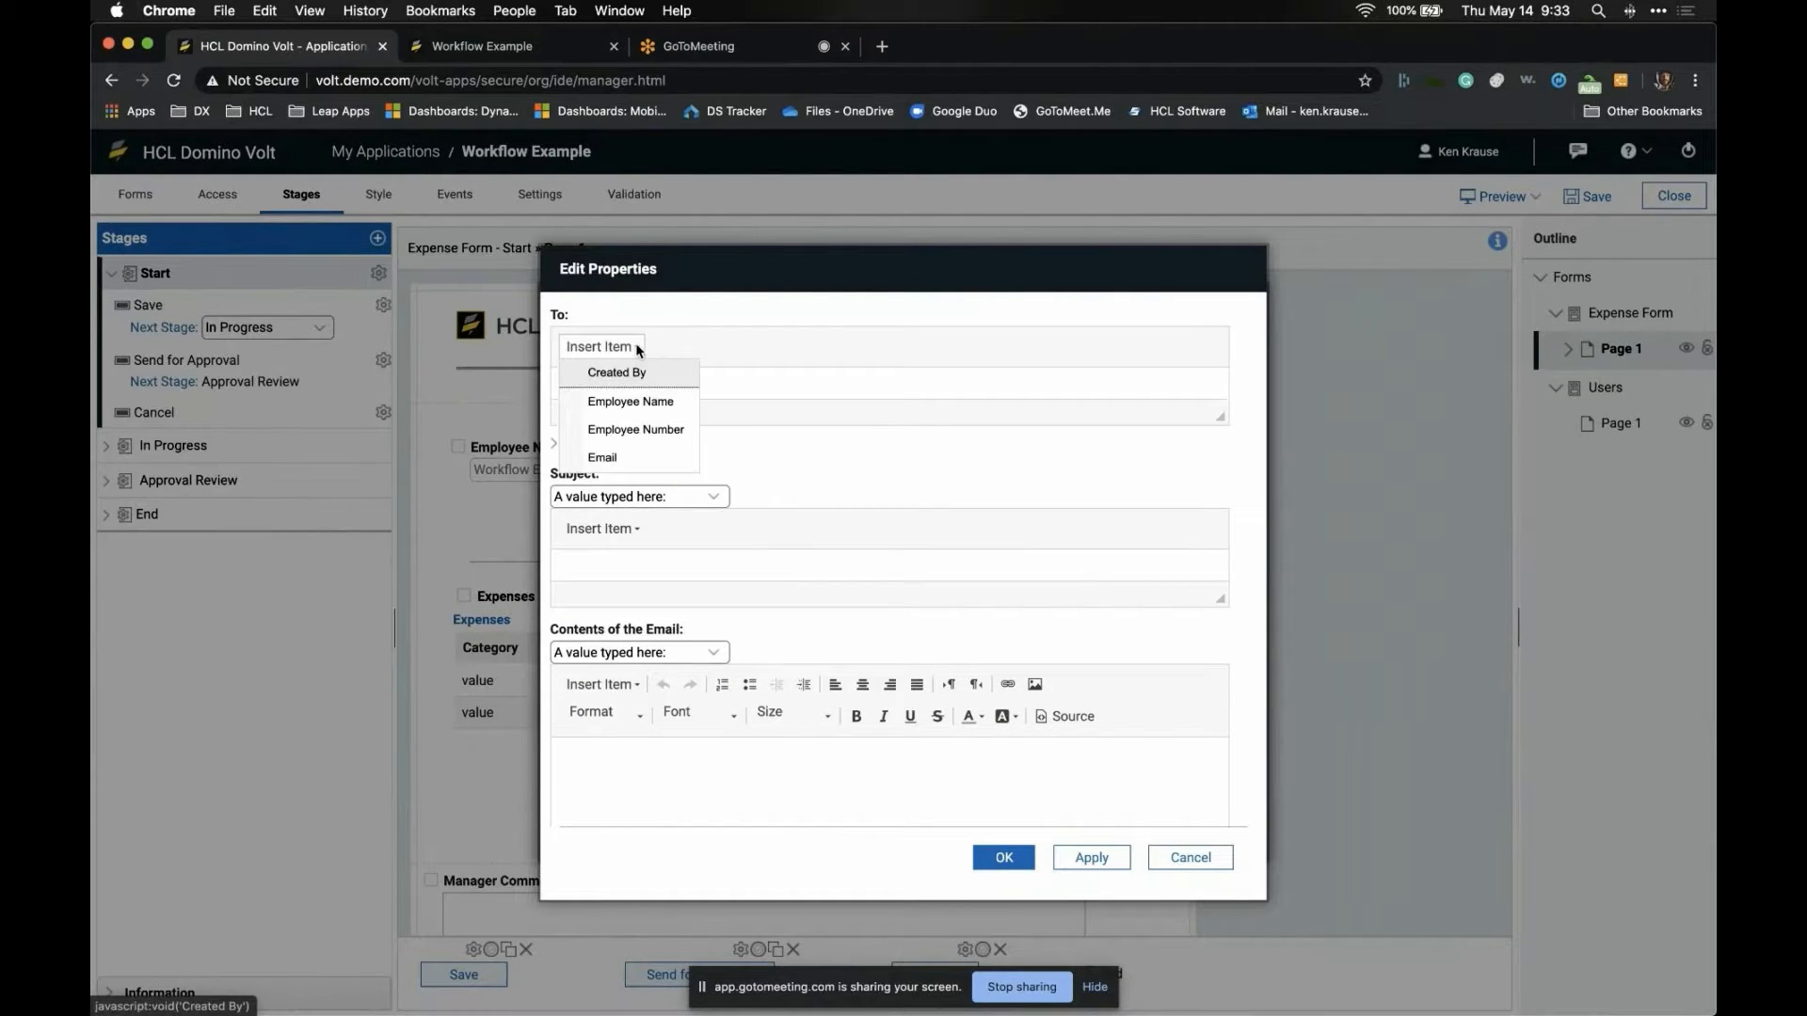
click(645, 457)
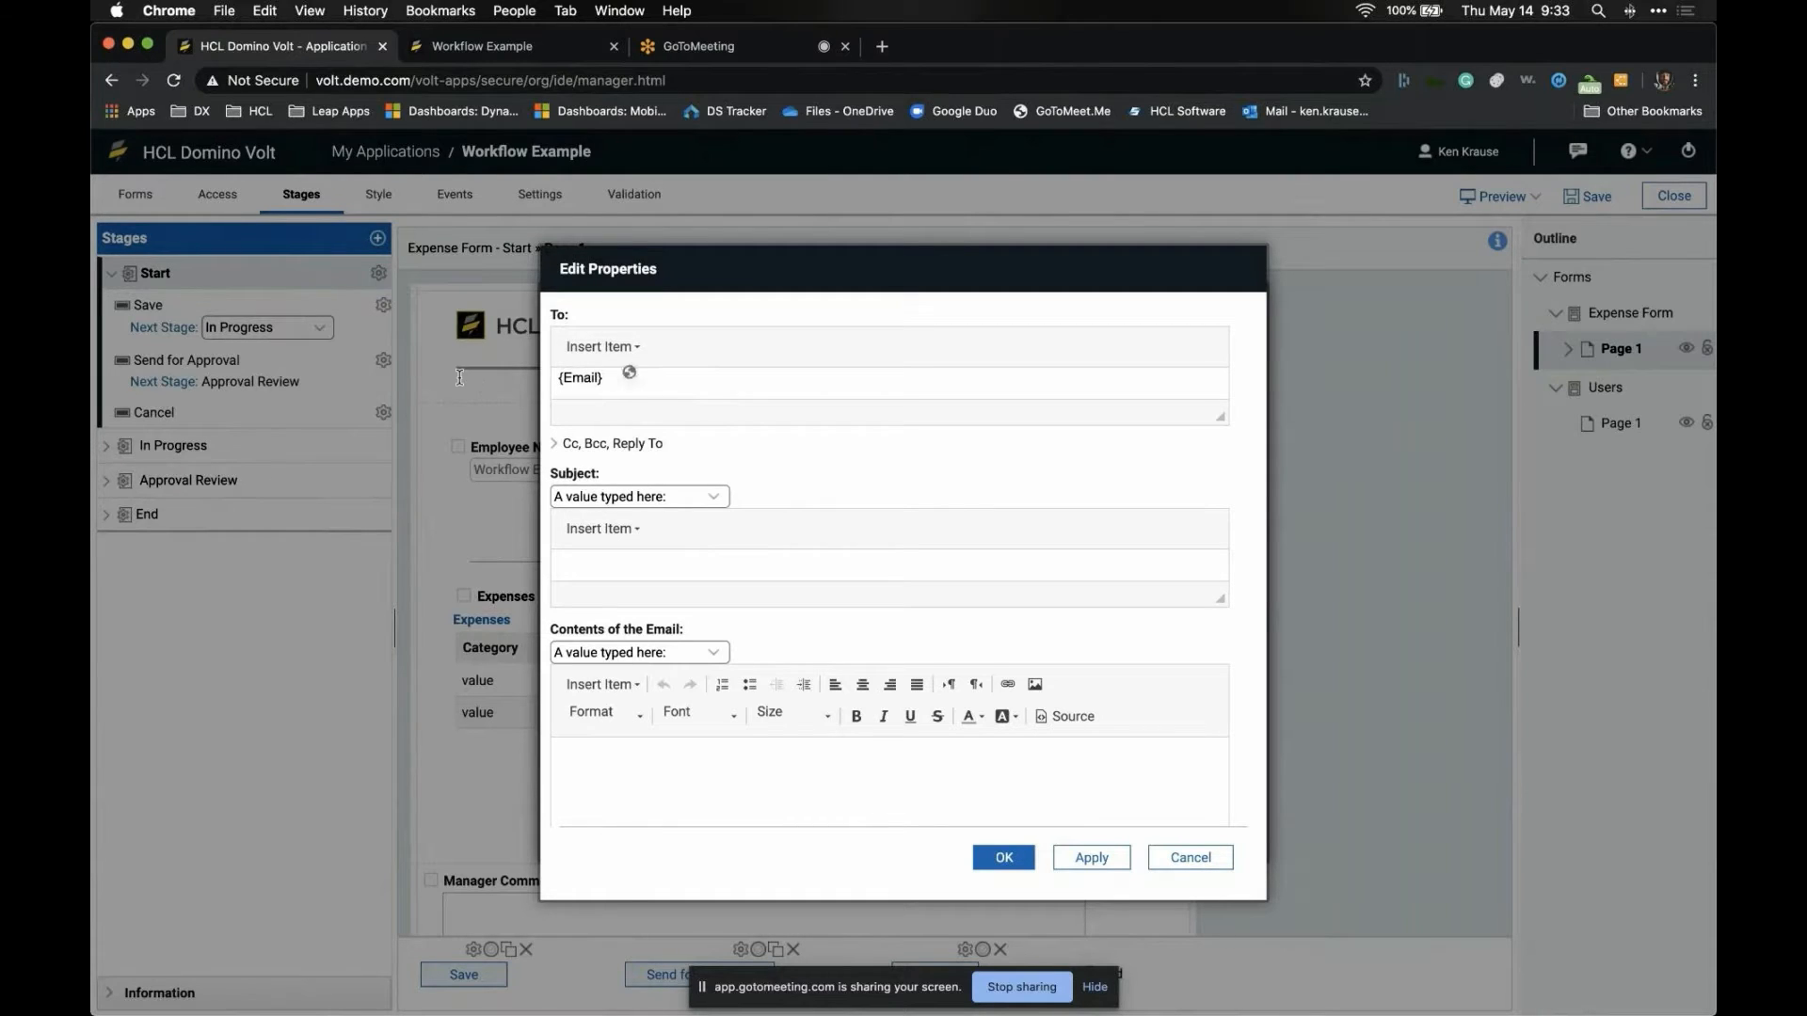
click(601, 382)
key(BackSpace)
- Set the email subject to '{Employee Name} has submitted an expense report'
click(637, 526)
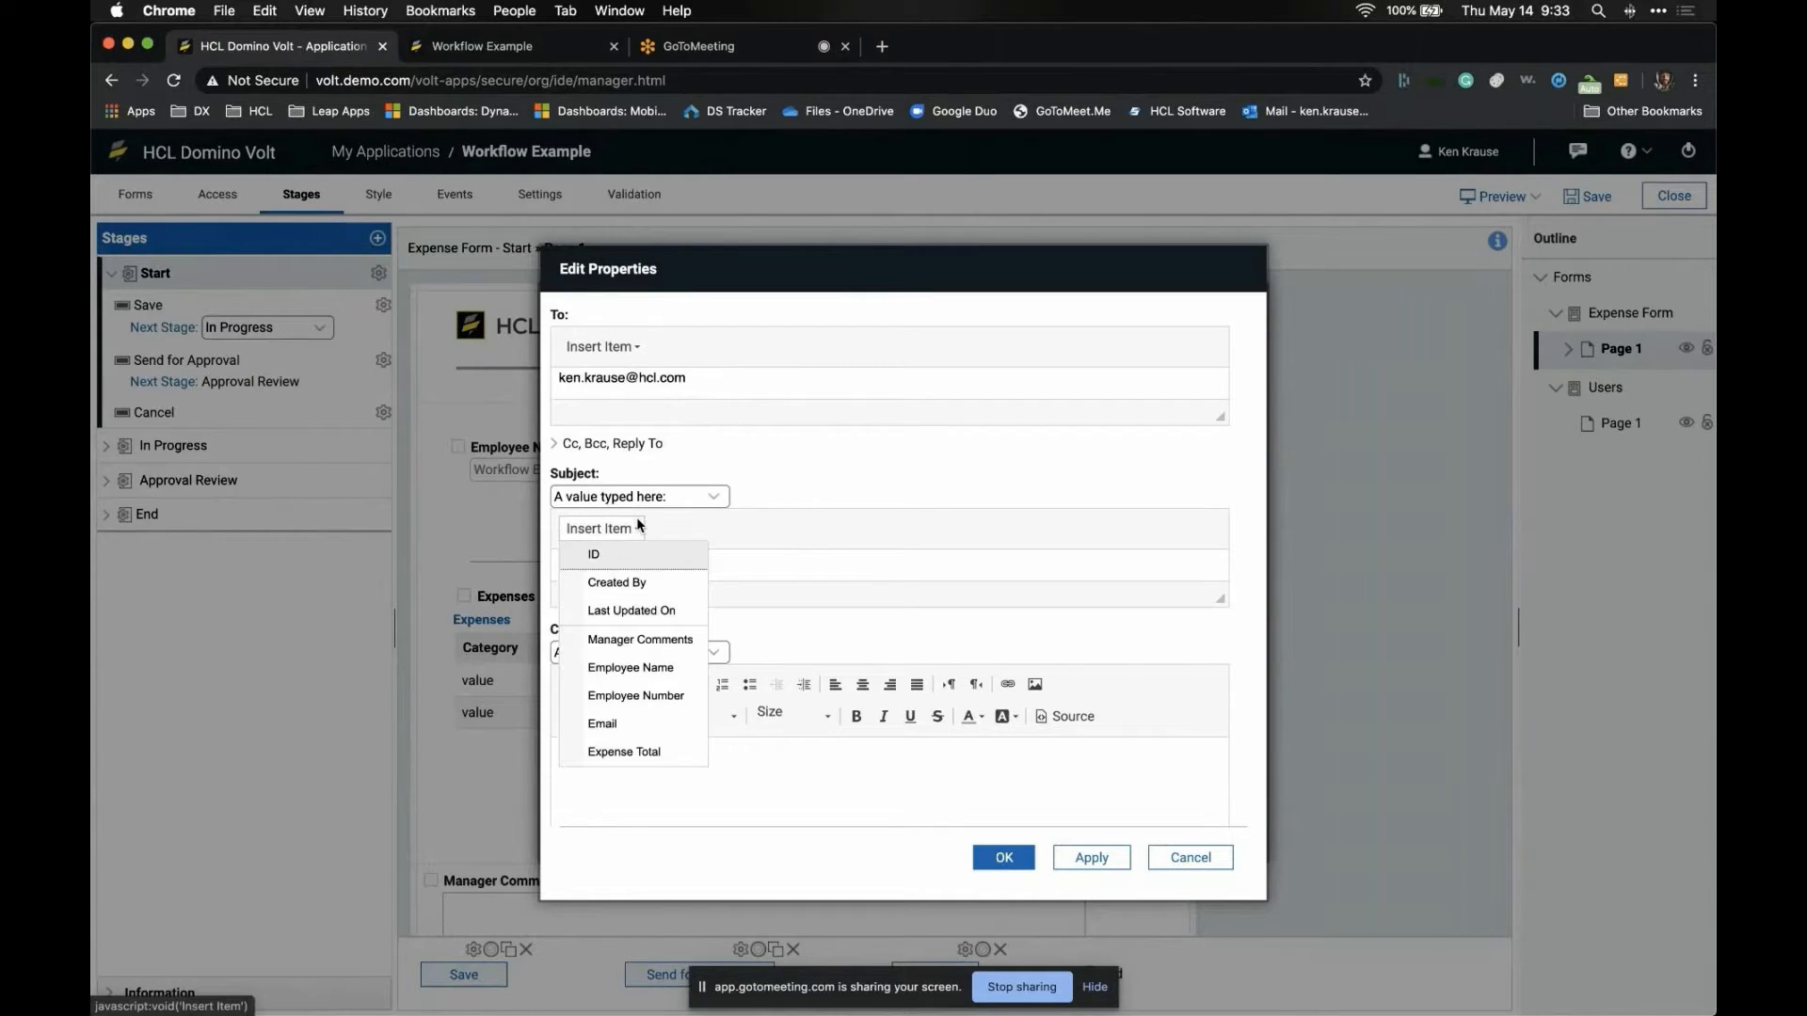
click(648, 664)
text(has sub)
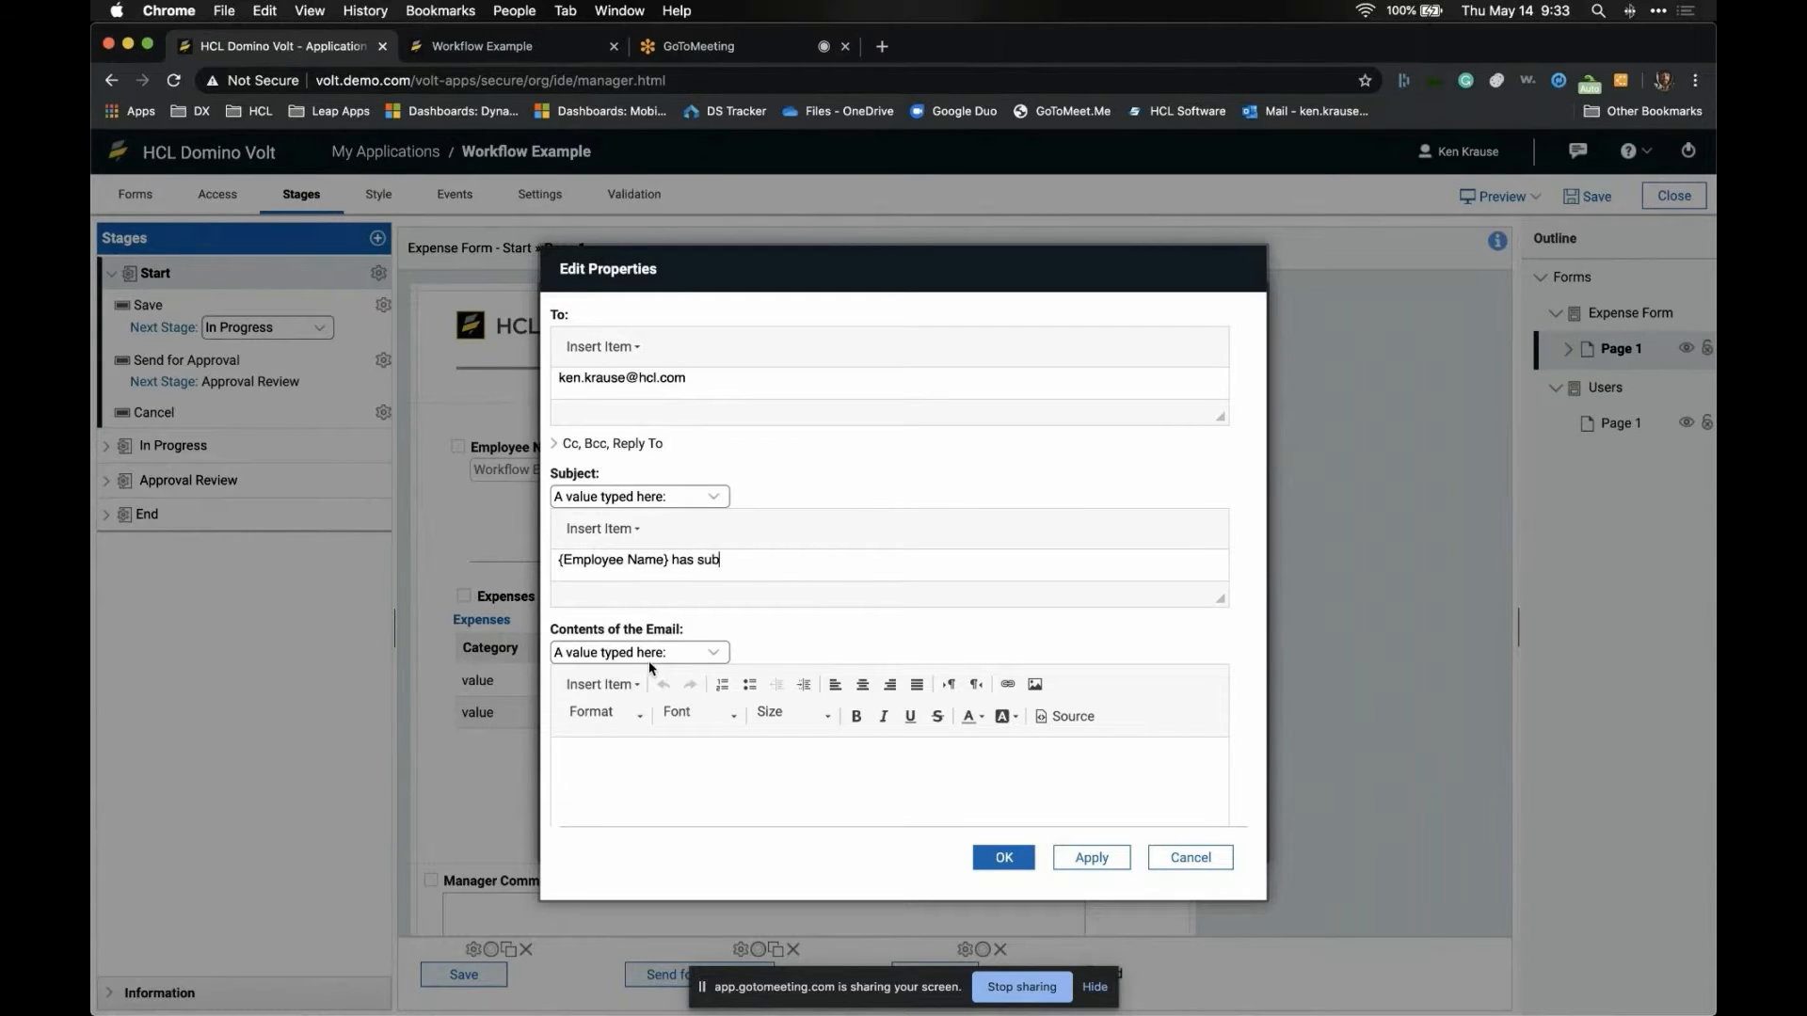
text(mitted an expense rpo)
key(BackSpace)
key(BackSpace)
text(epo)
key(BackSpace)
key(BackSpace)
text(p)
key(Right)
key(Right)
key(Right)
key(Right)
key(Right)
key(Right)
text(eport)
click(591, 770)
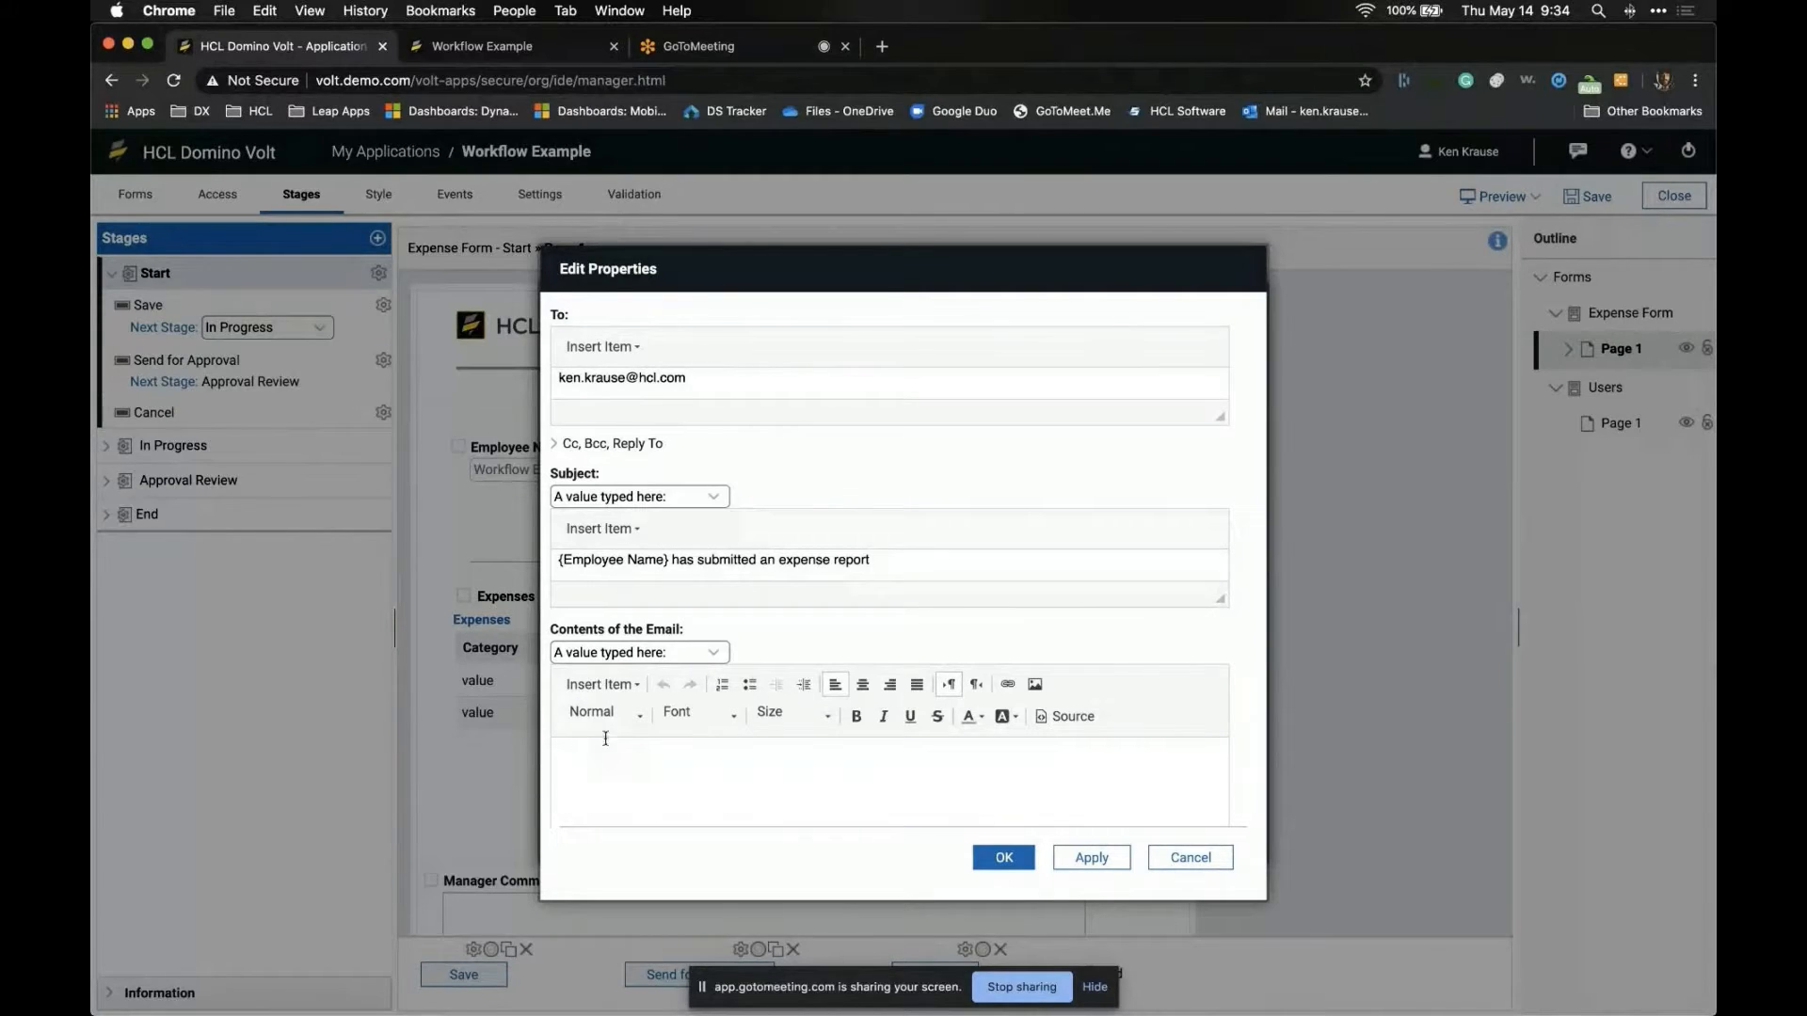
- Write the typed email body '{Employee Name} has submitted {Expense Total}'
click(713, 652)
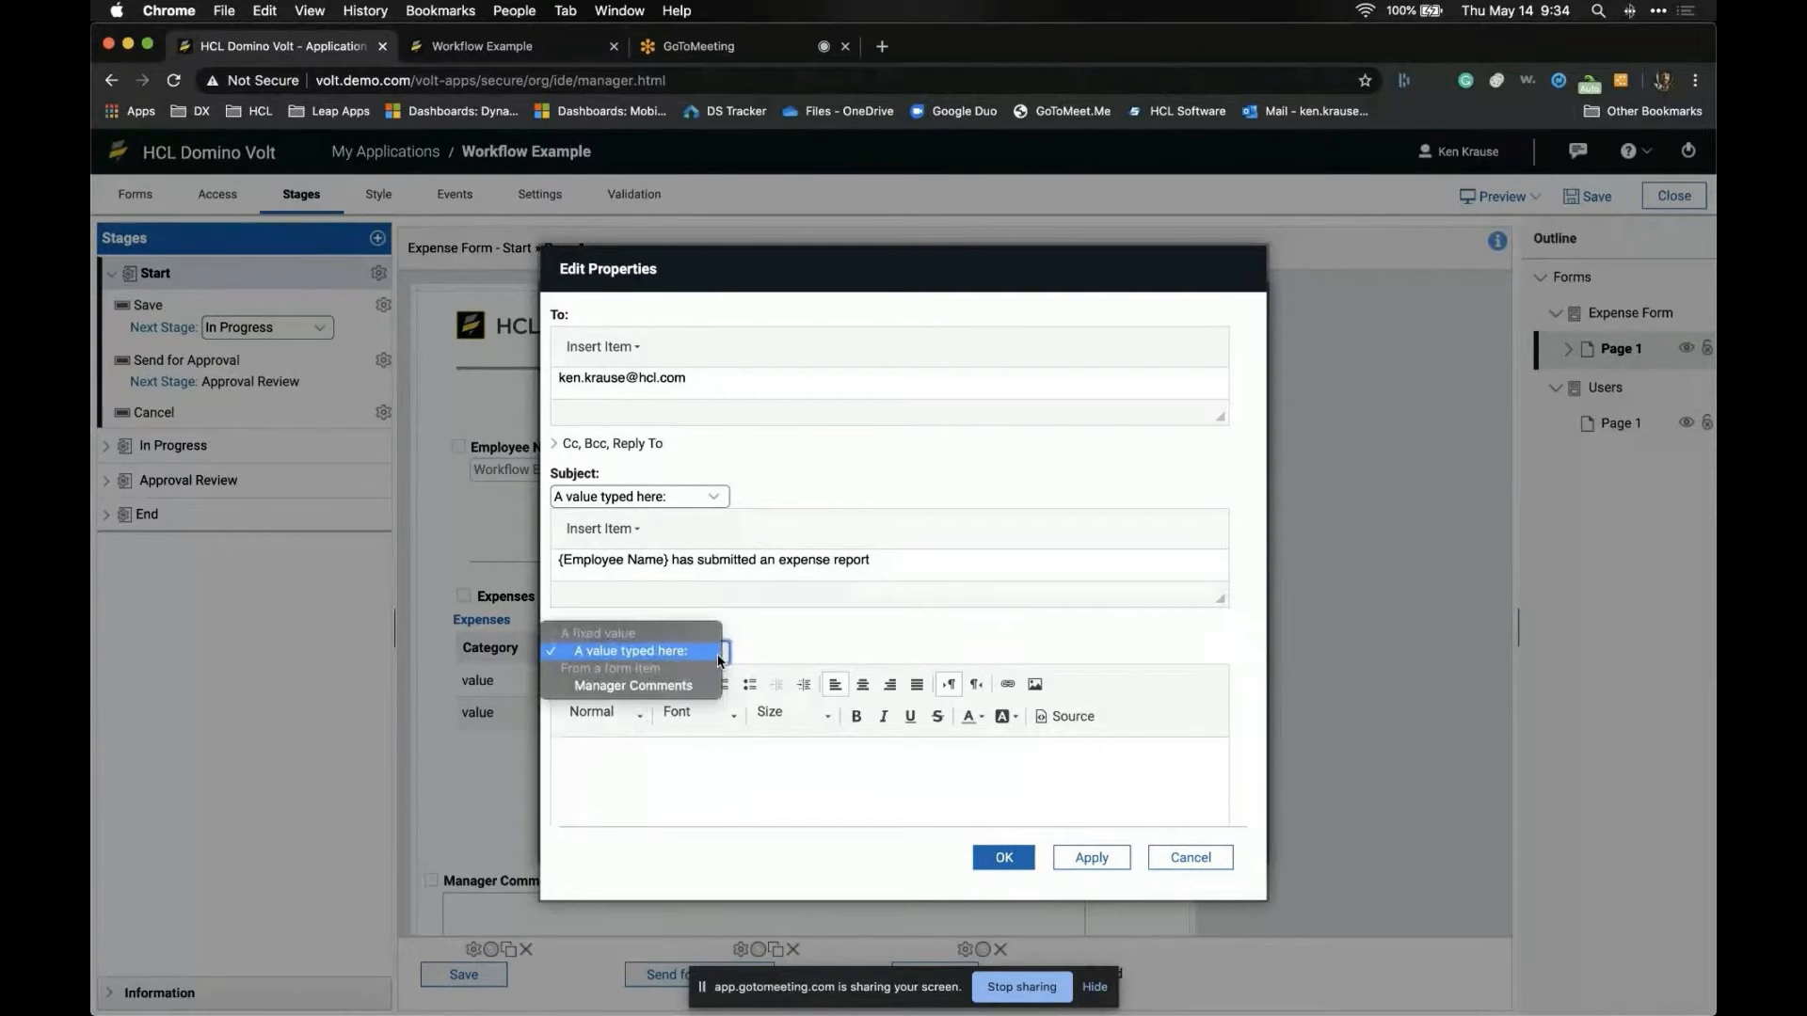
click(698, 686)
click(708, 656)
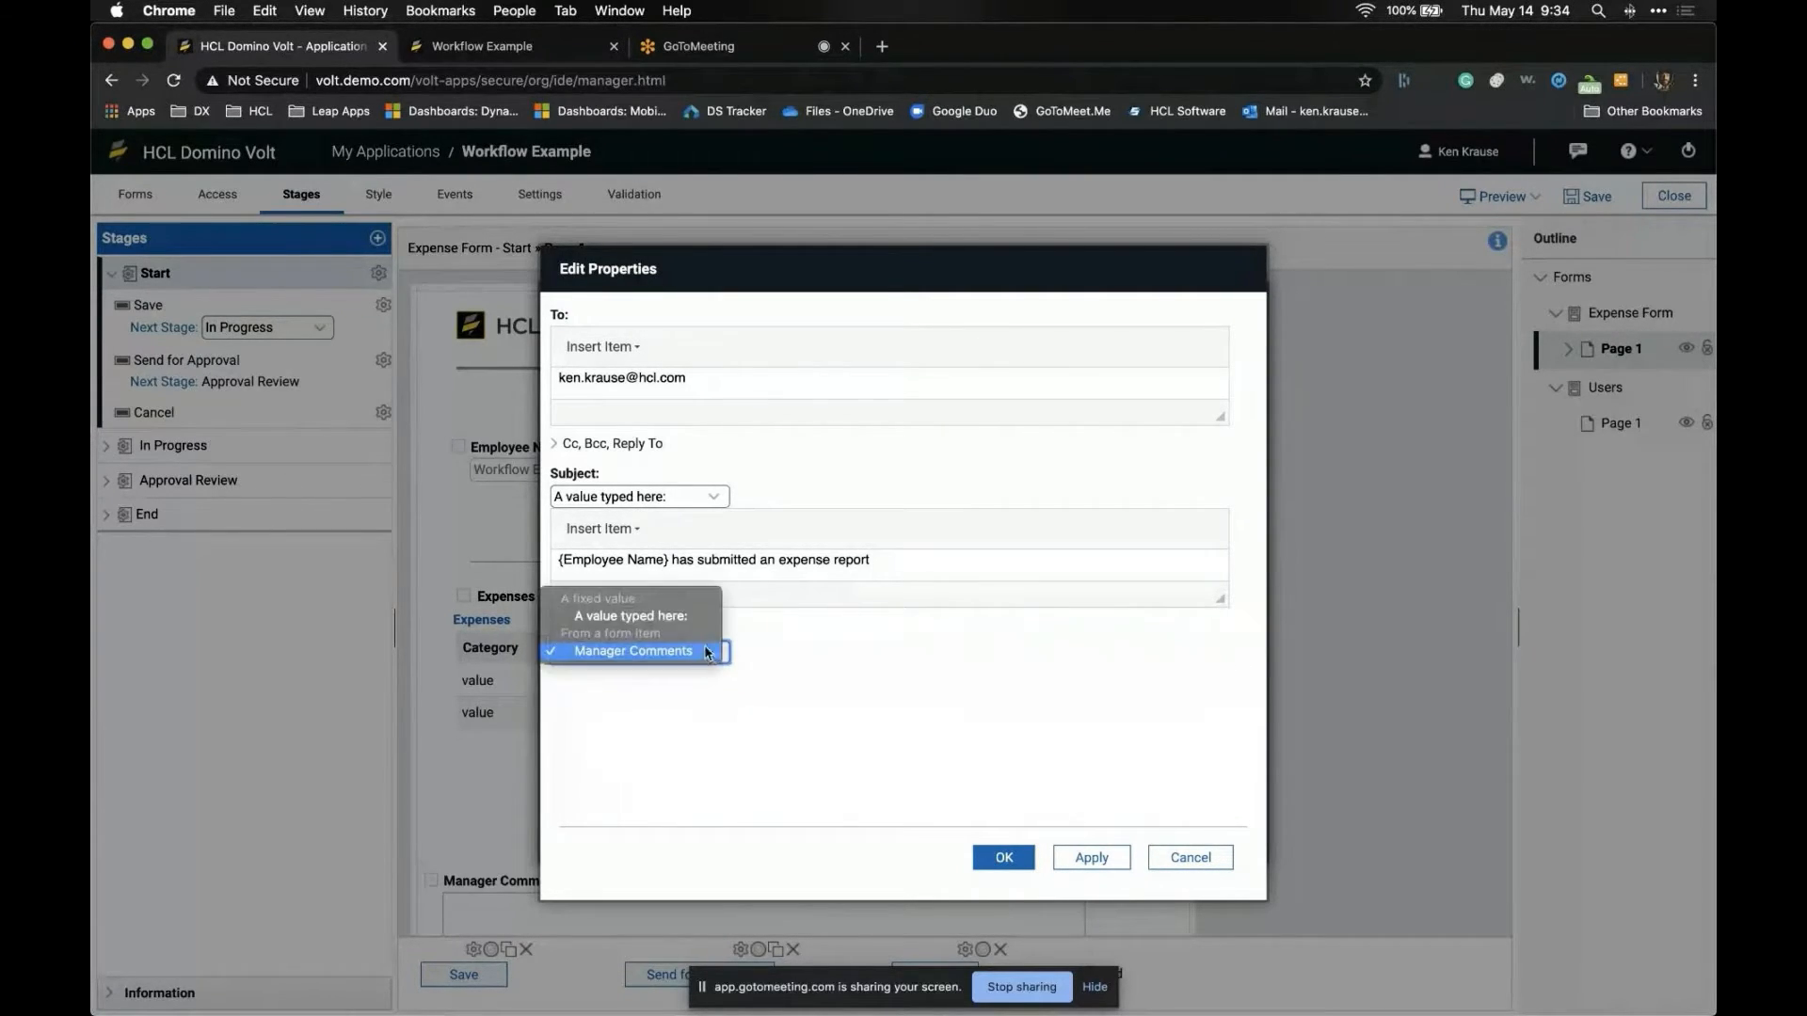
click(703, 619)
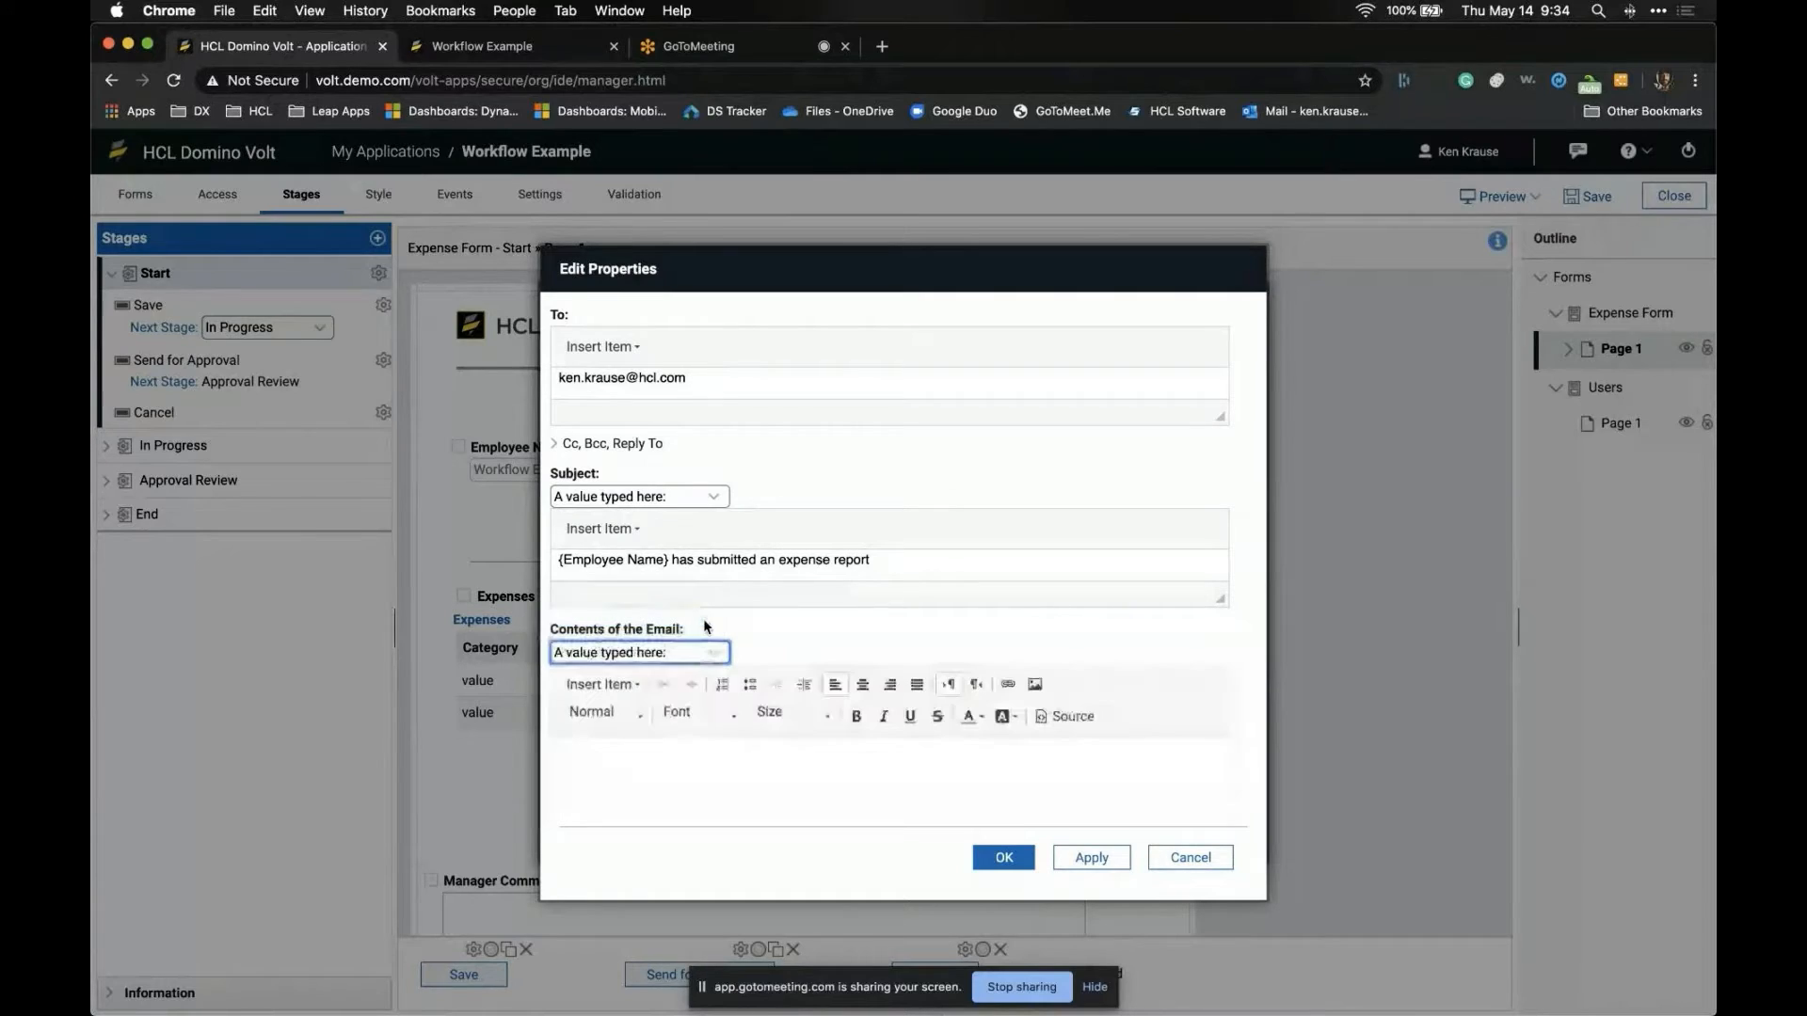
click(636, 685)
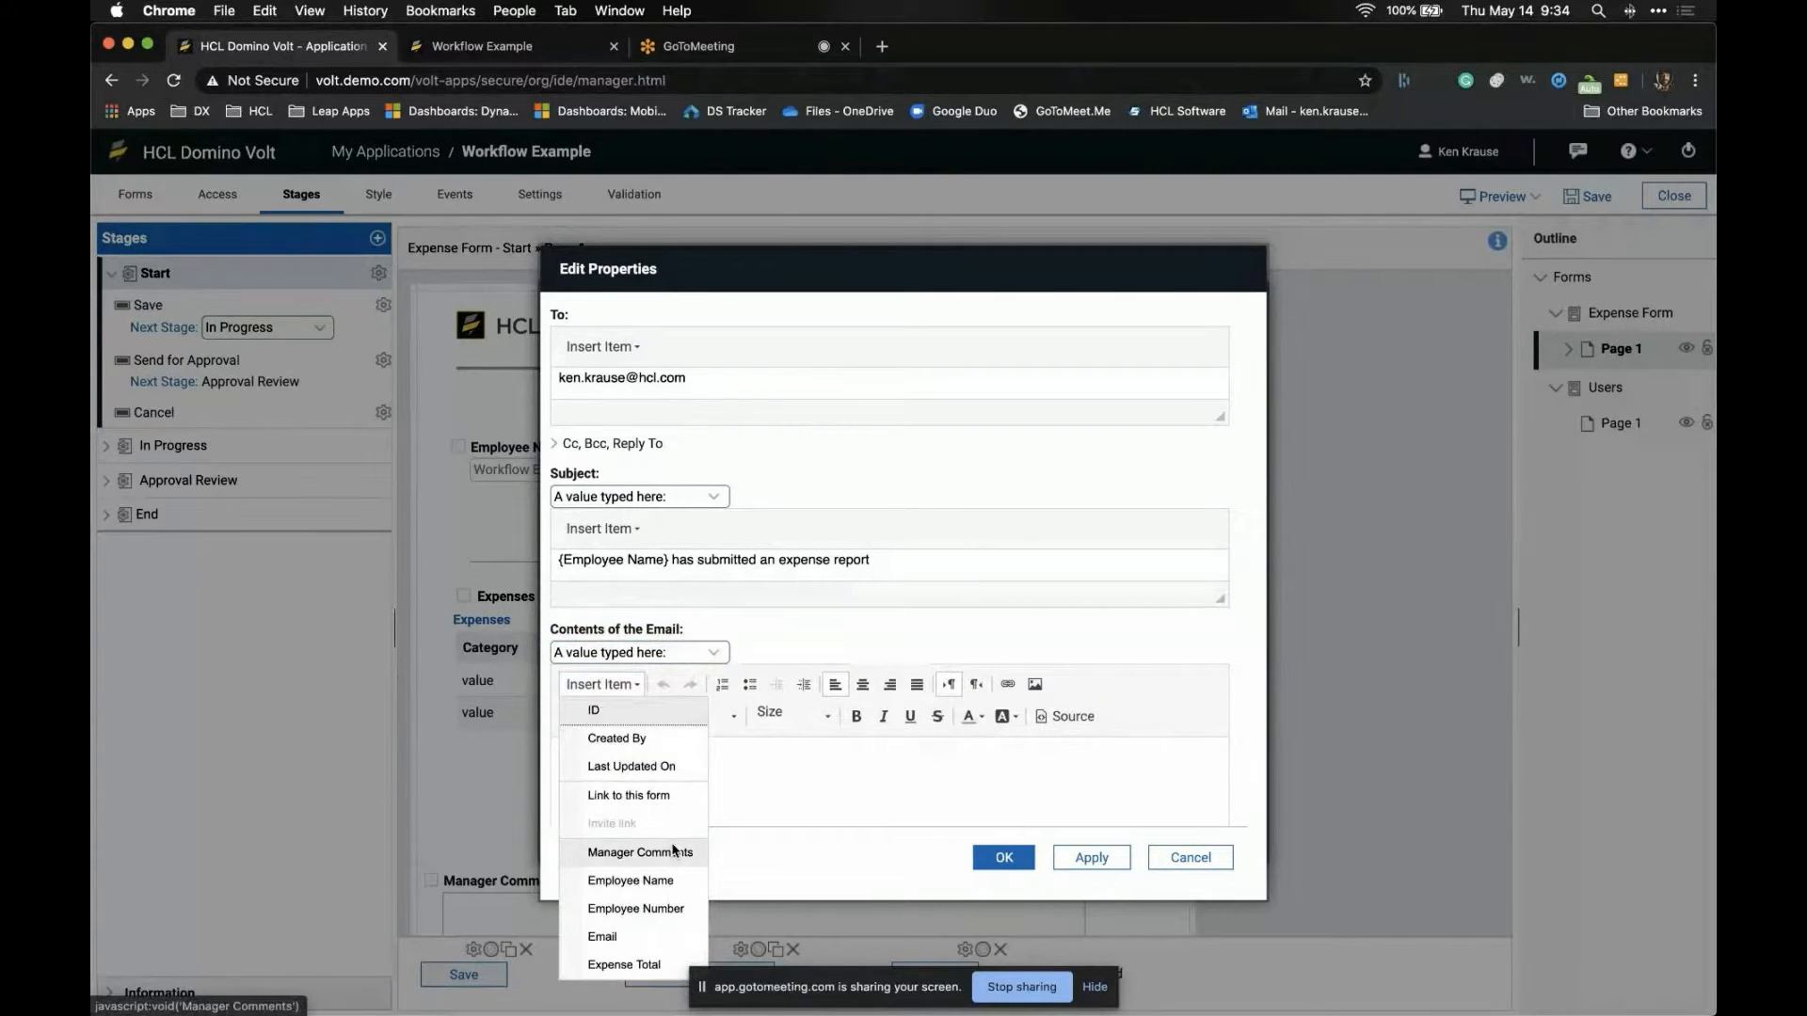
click(668, 881)
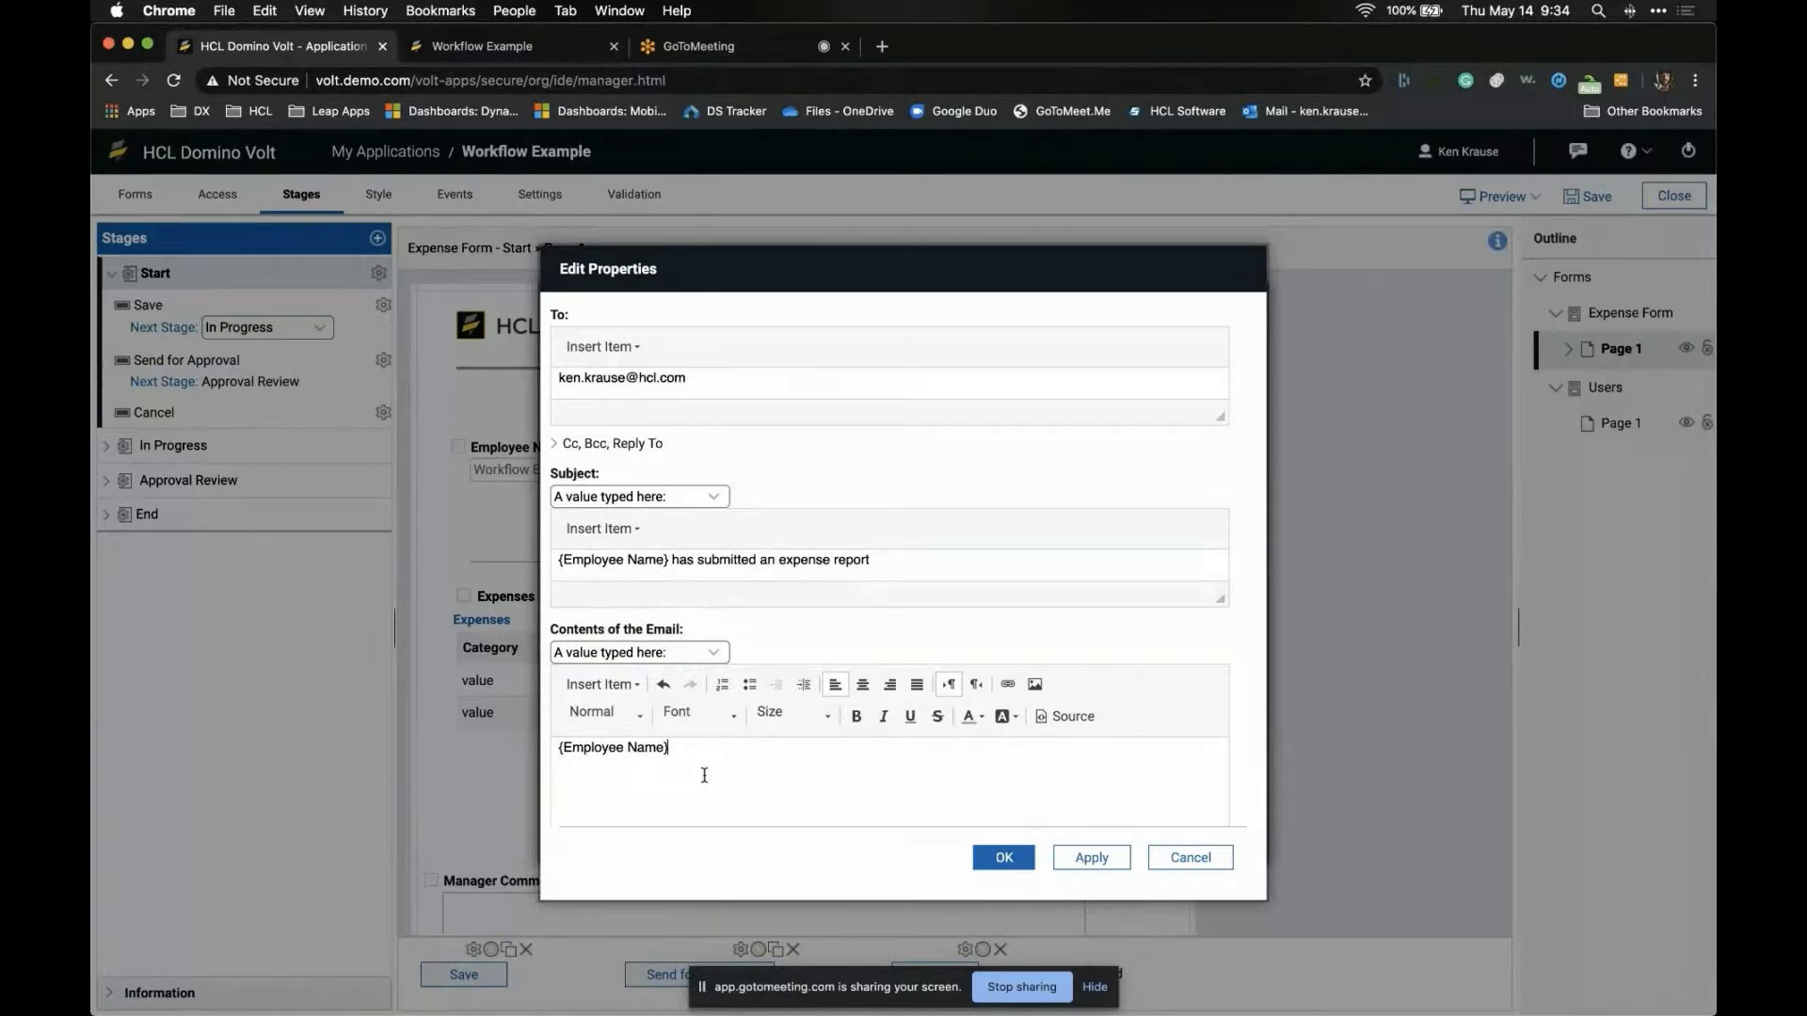
text(has submitted)
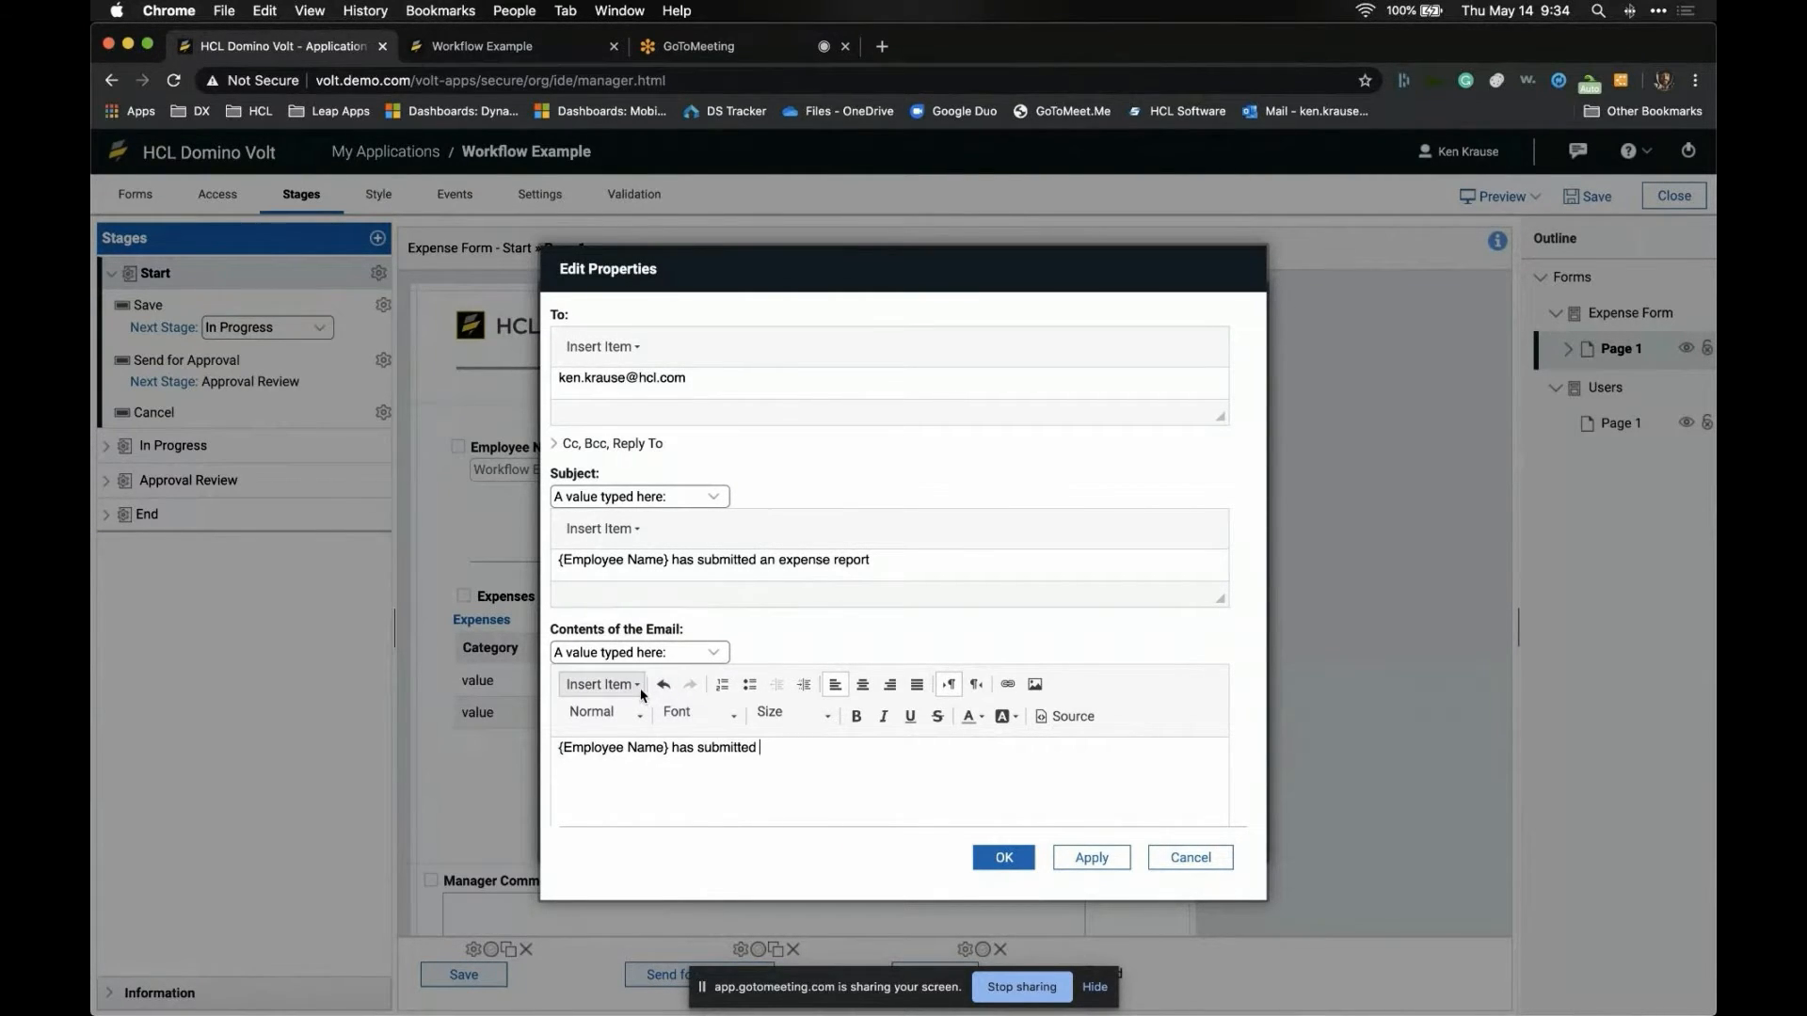
click(602, 684)
click(612, 965)
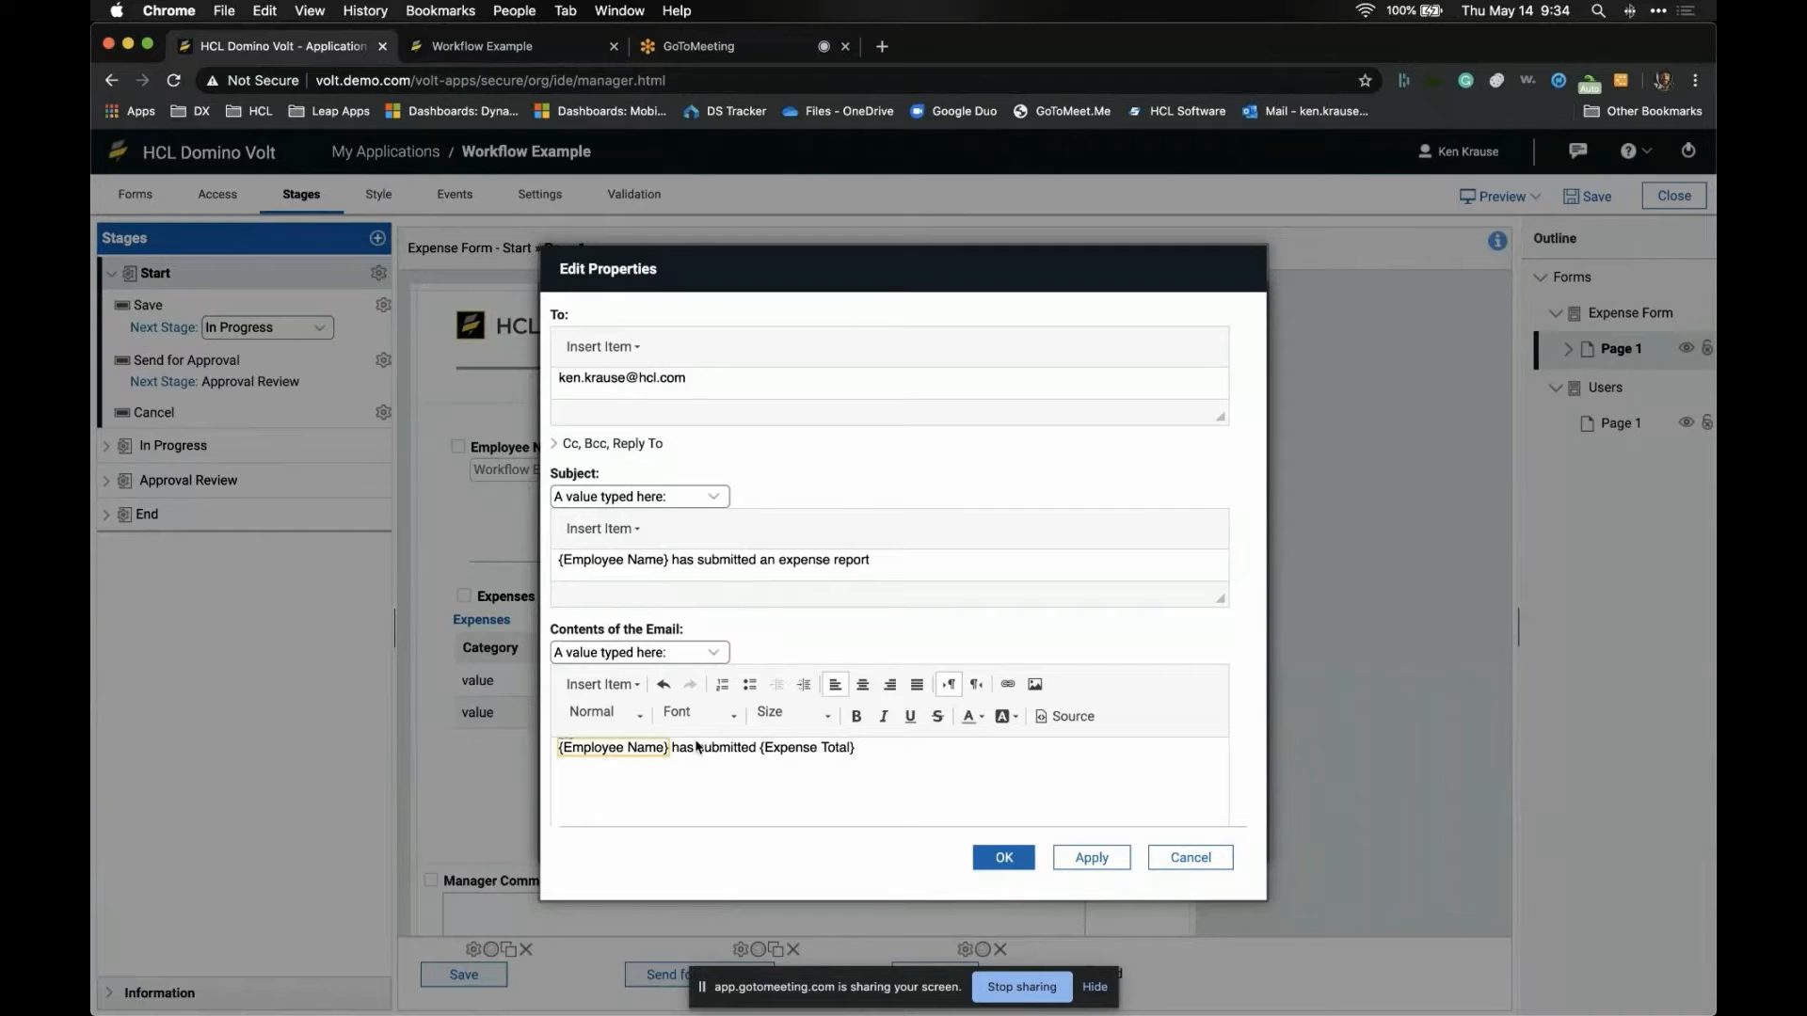
- Add {Link to this form} below the sentence and save the email activity on the action
click(891, 746)
key(Return)
key(Return)
click(637, 689)
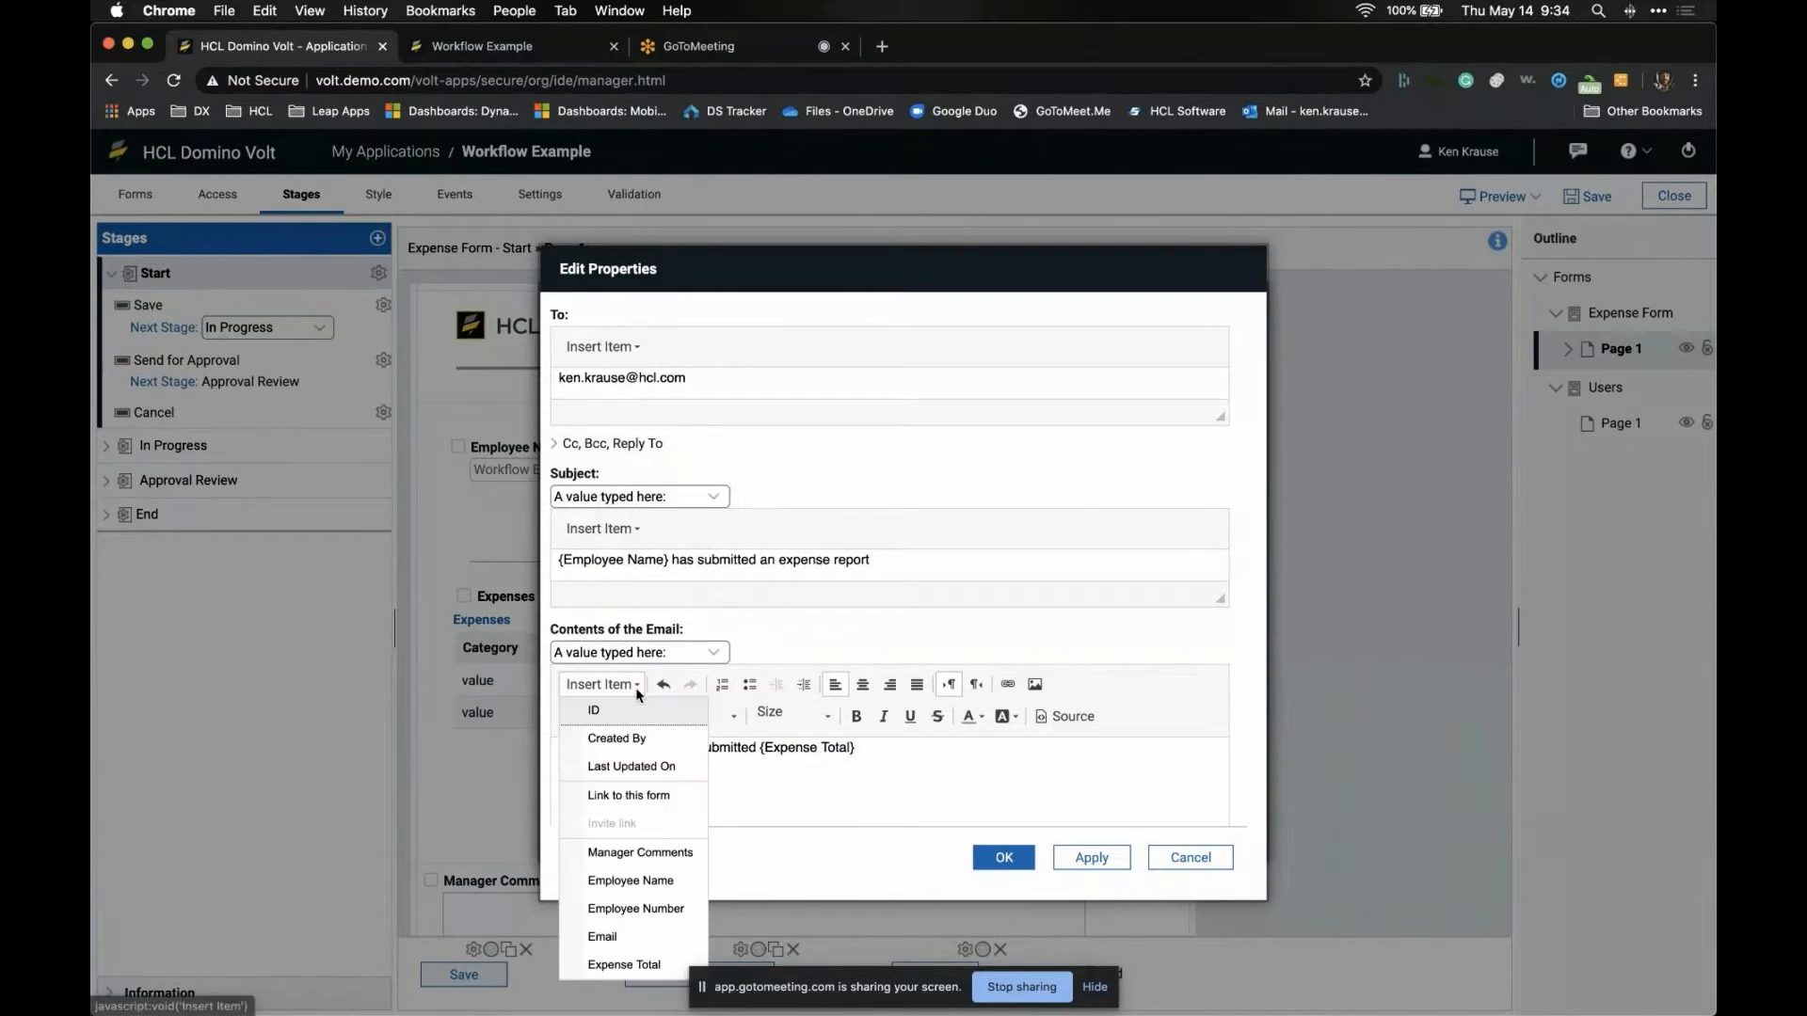
click(630, 796)
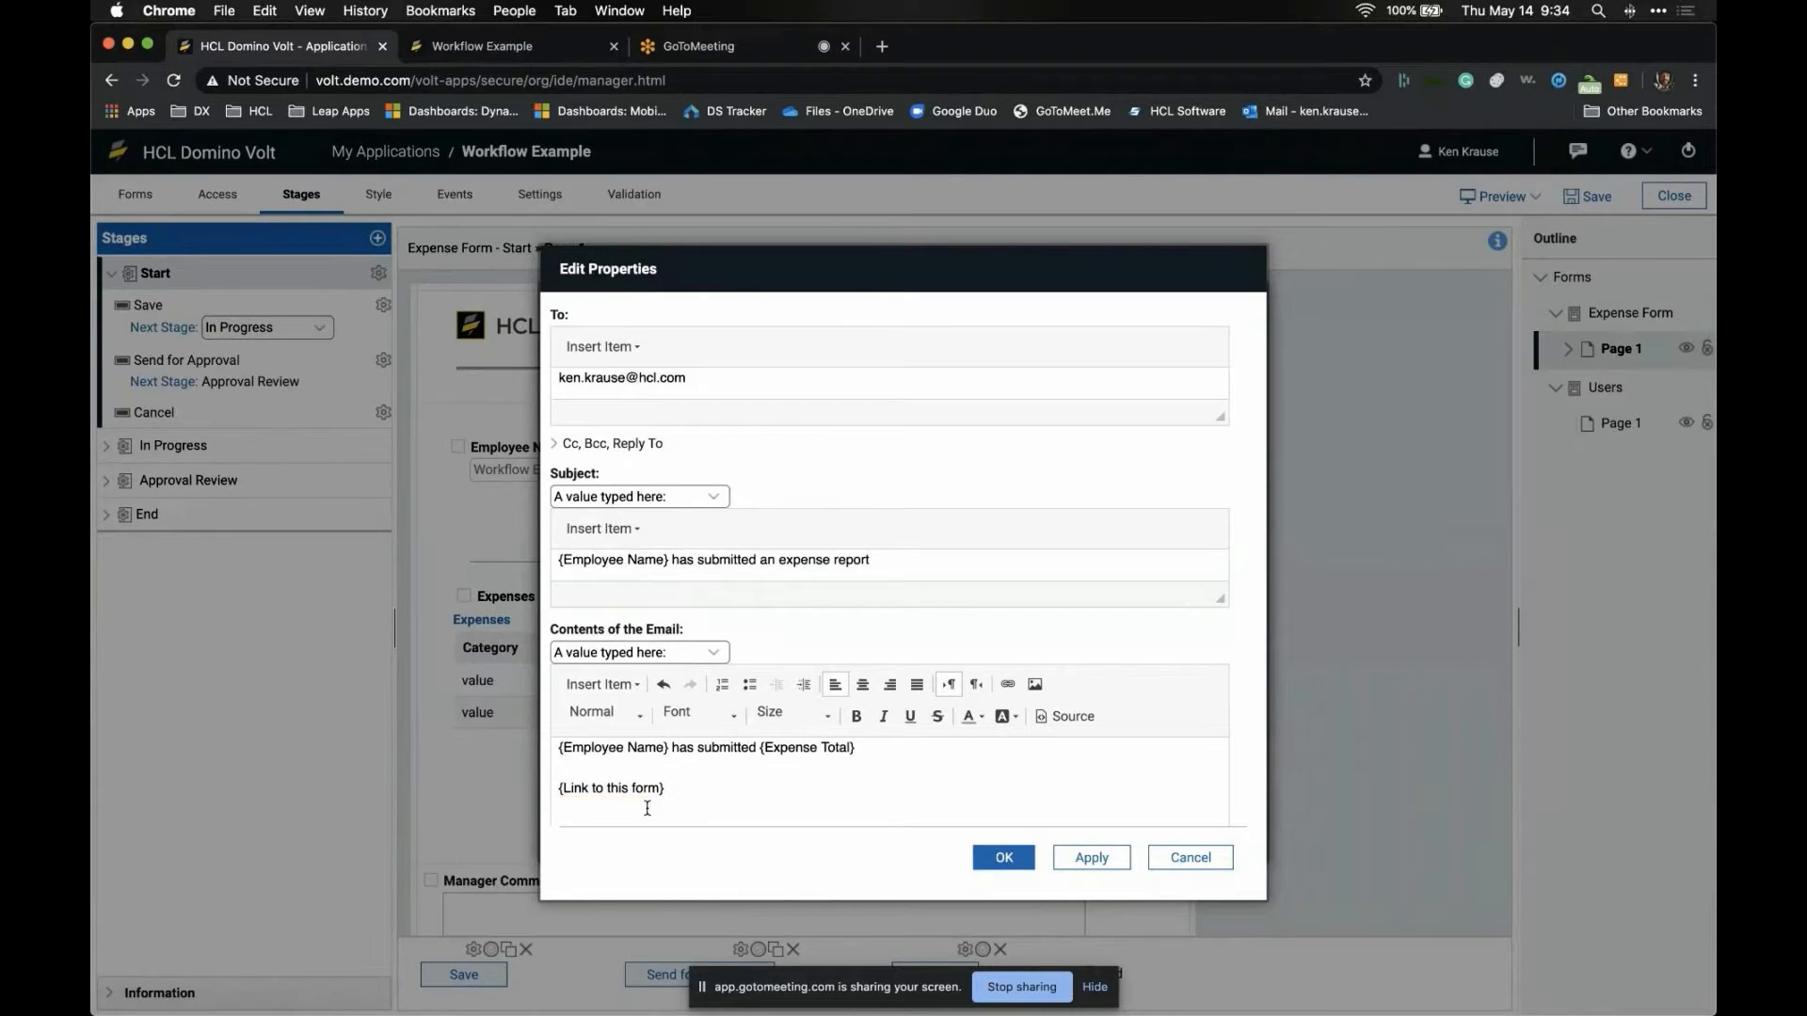
click(1003, 860)
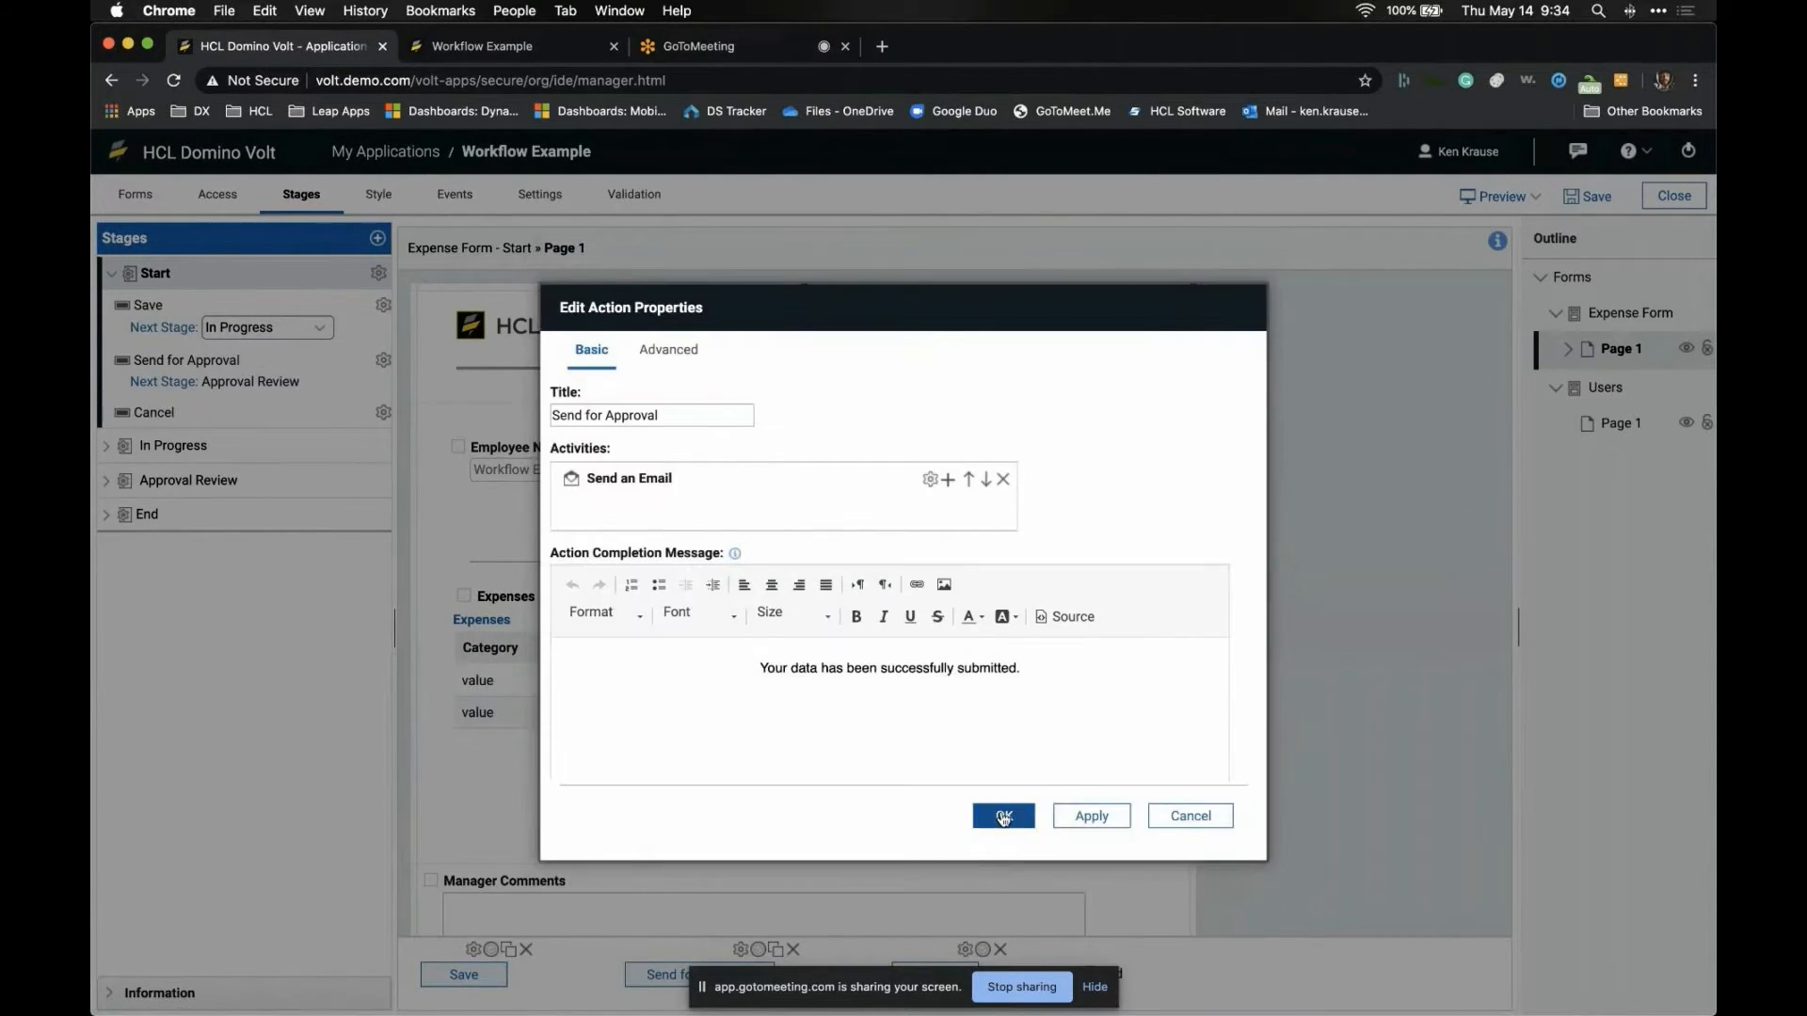
click(1002, 812)
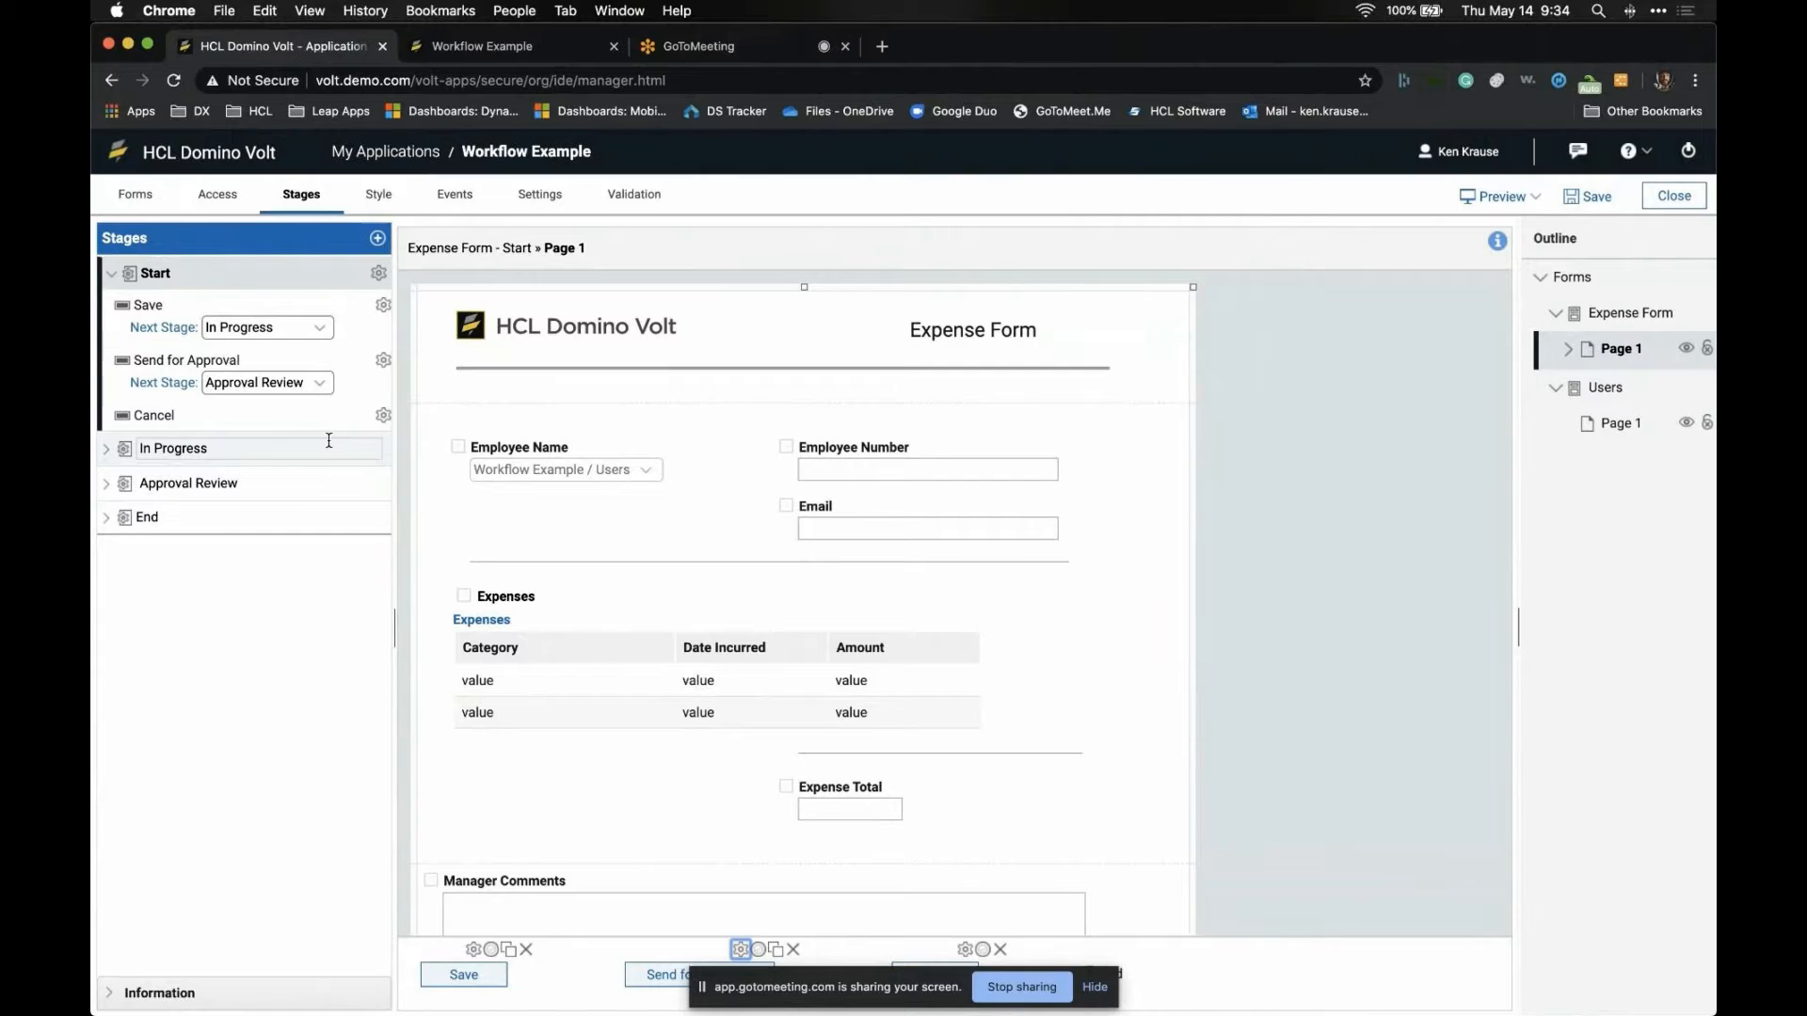
- Expand In Progress and Approval Review, and close Reject's activity options without changes
click(290, 450)
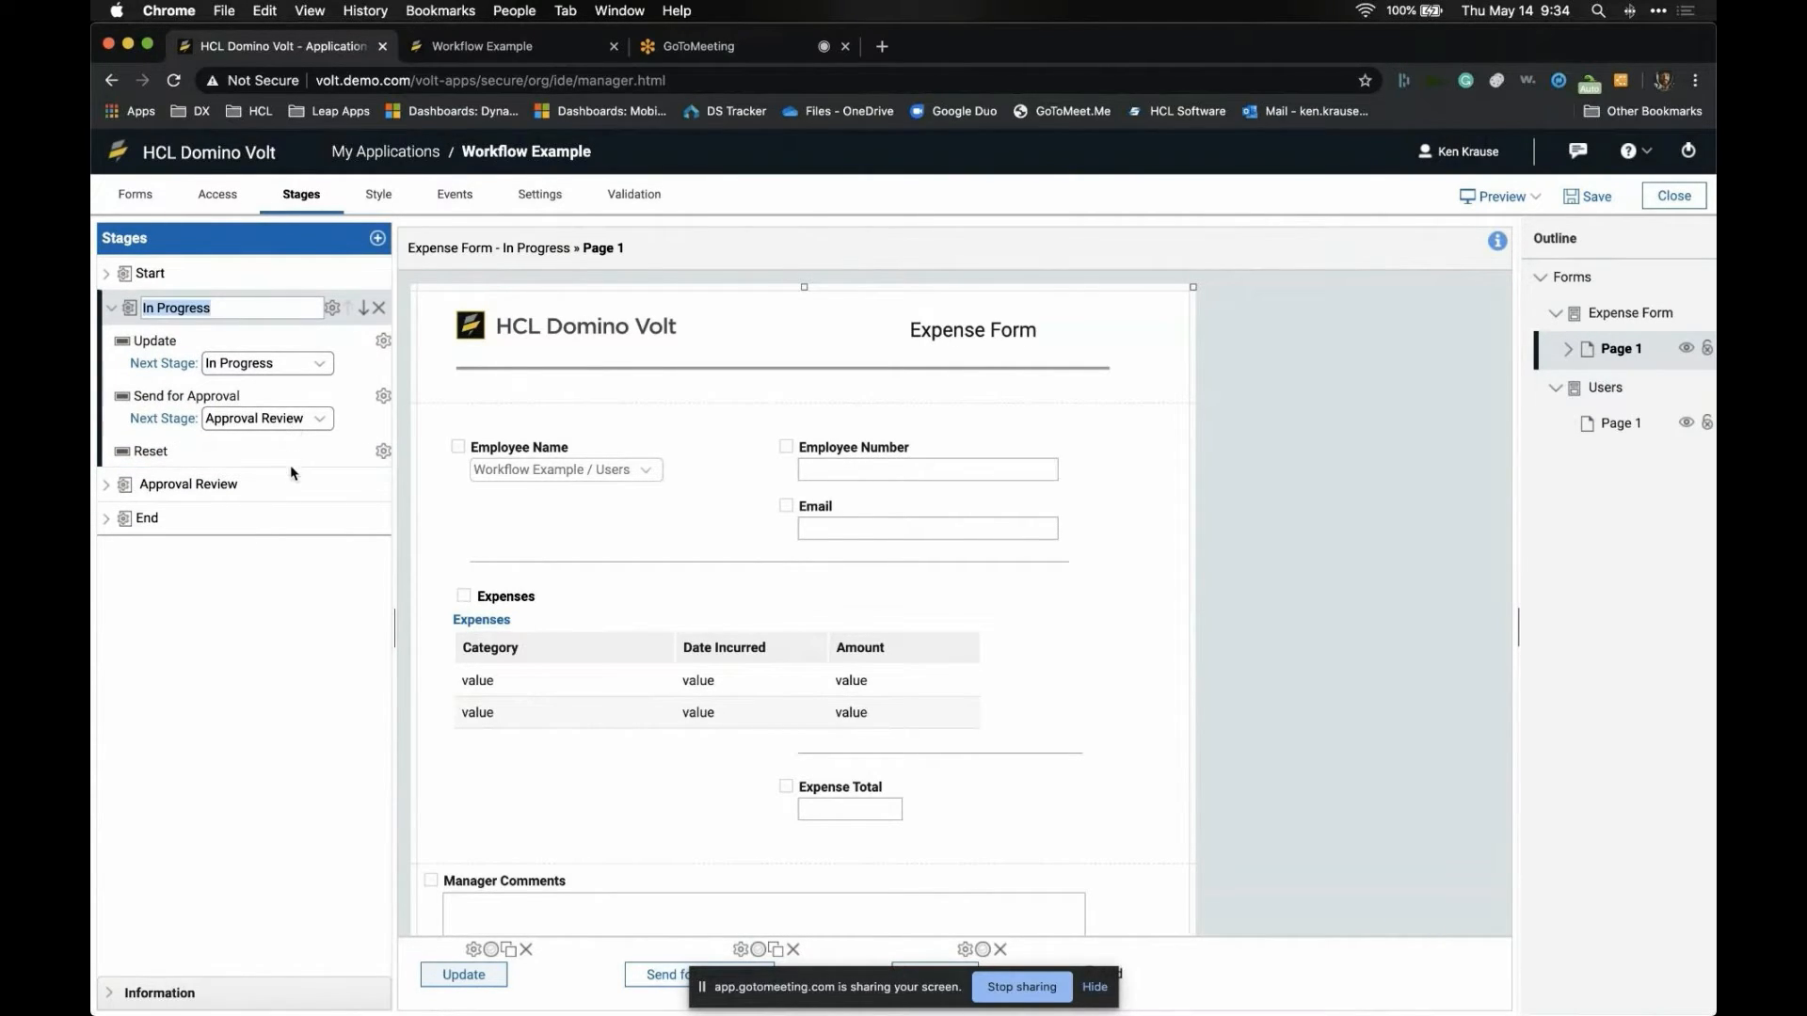
click(290, 482)
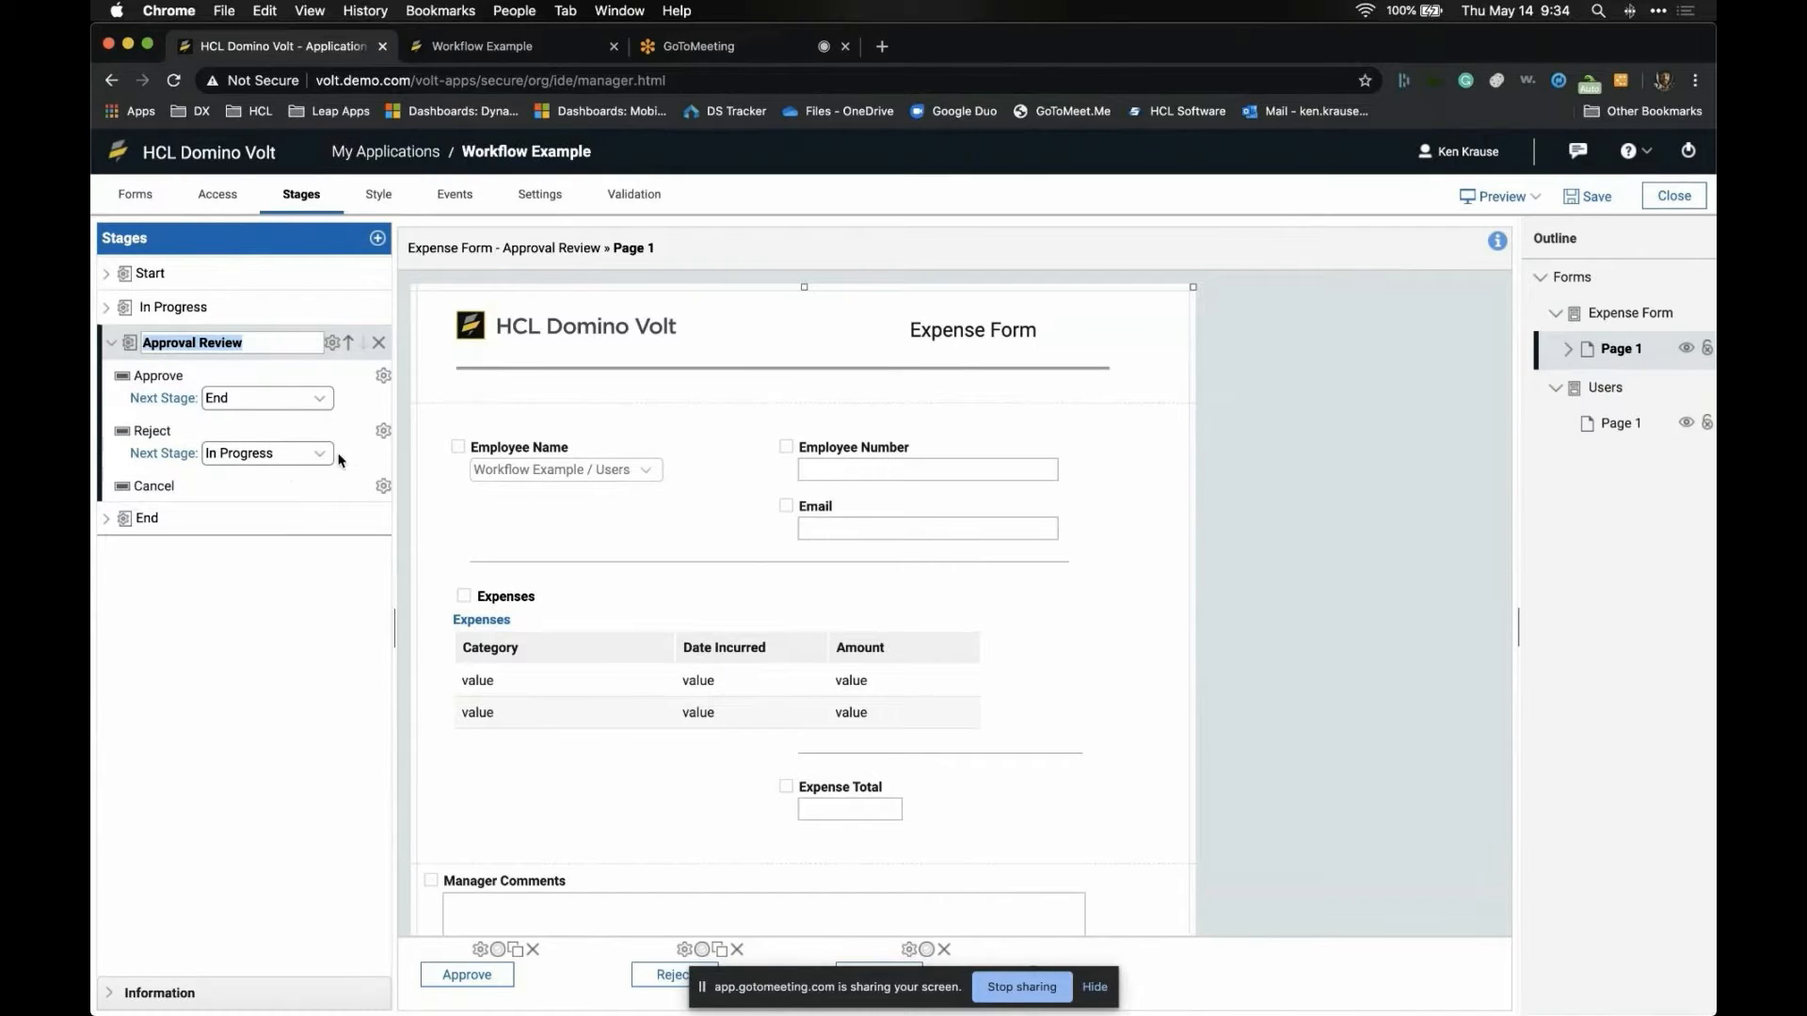
click(383, 431)
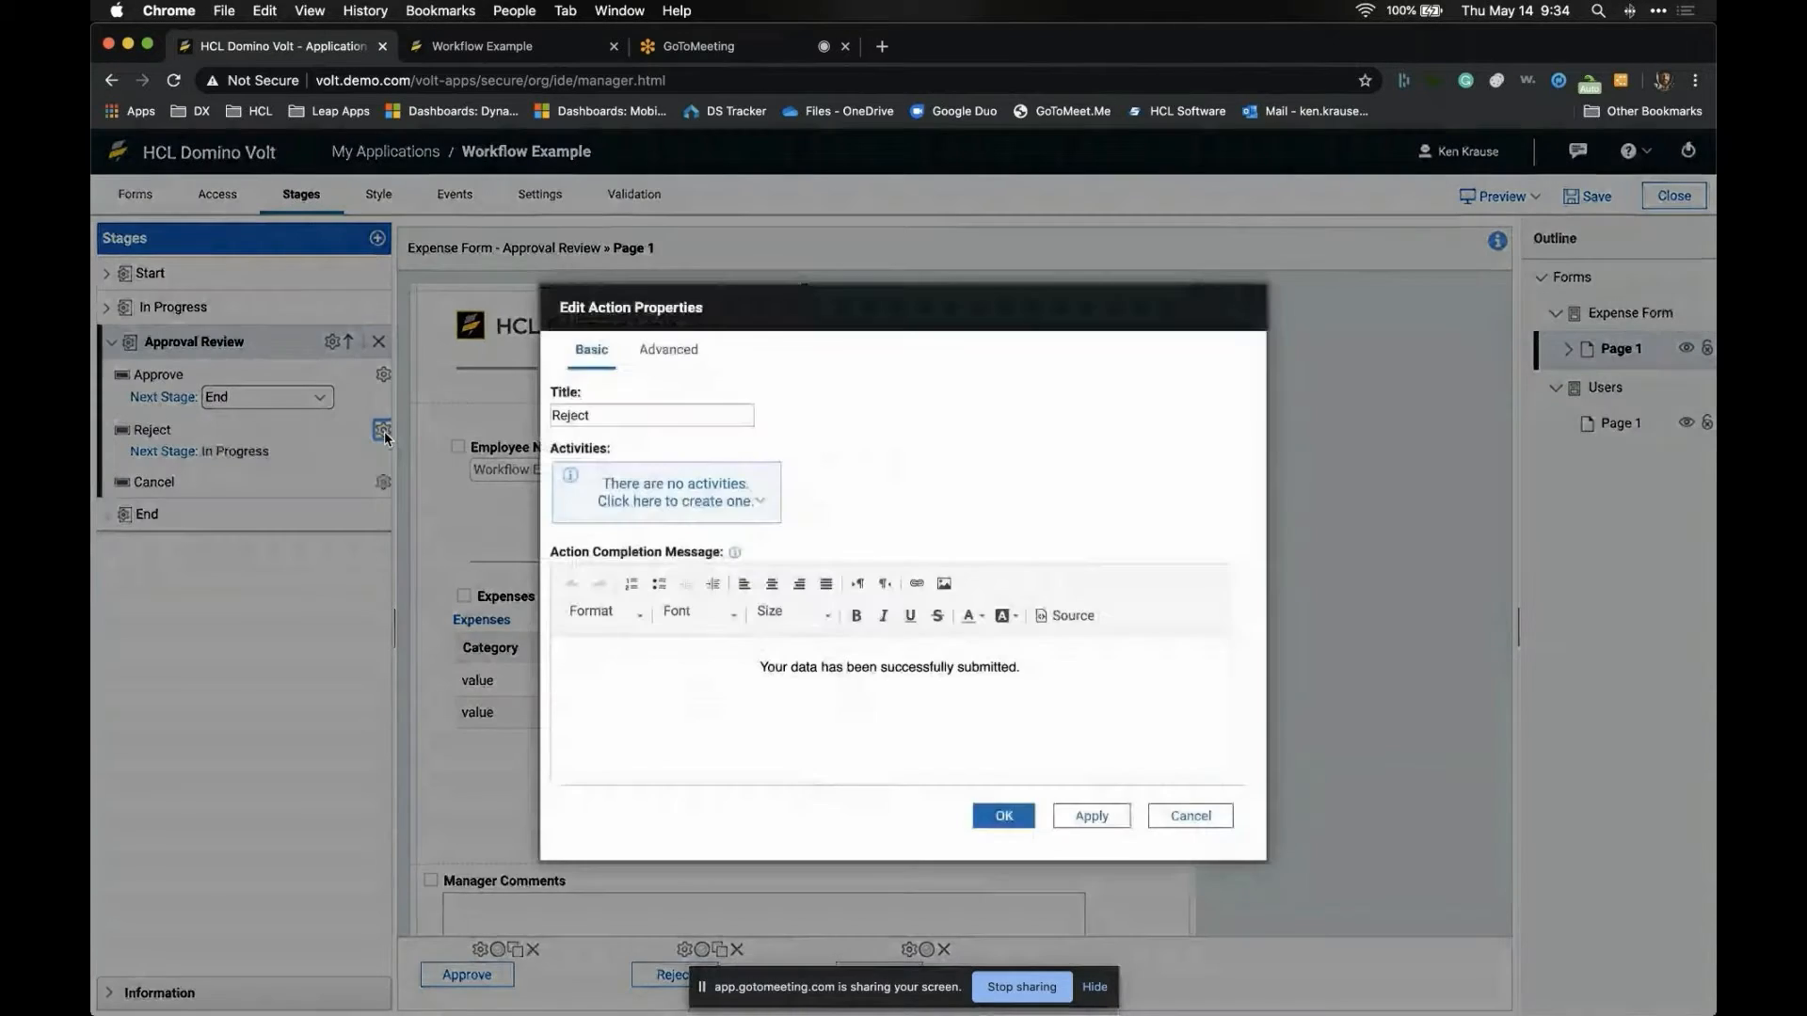
click(670, 499)
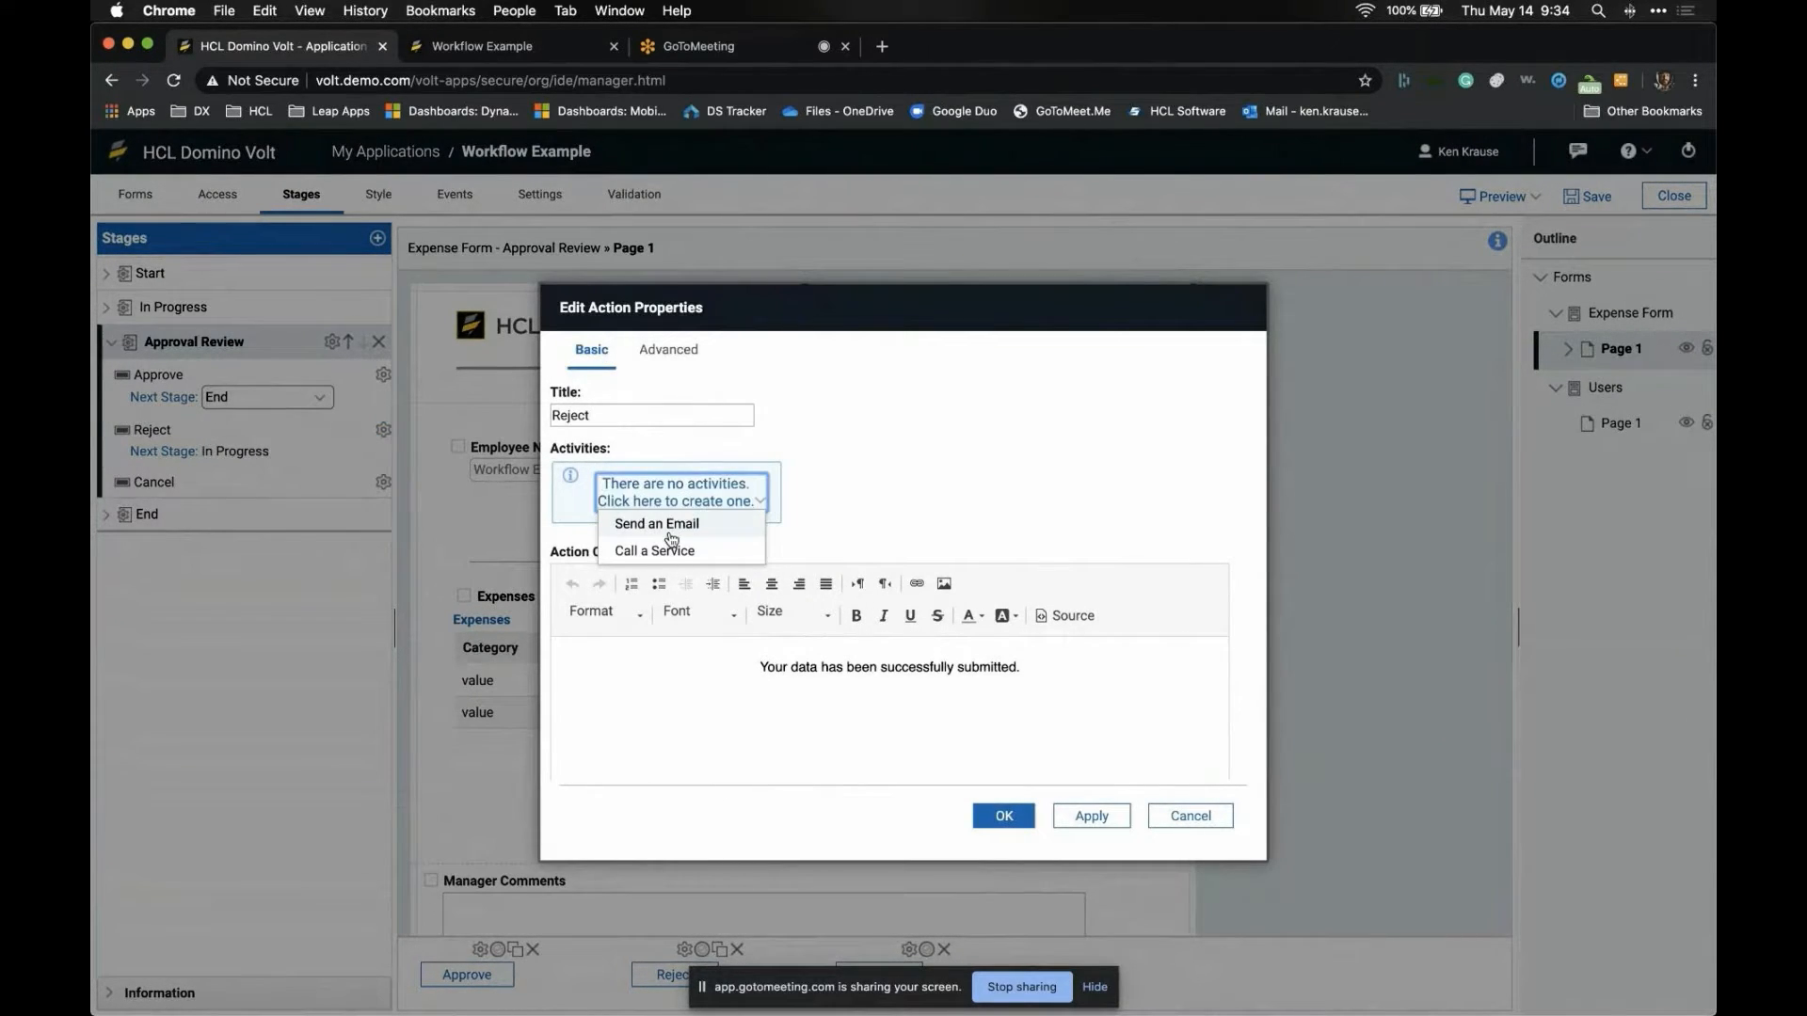
click(1188, 815)
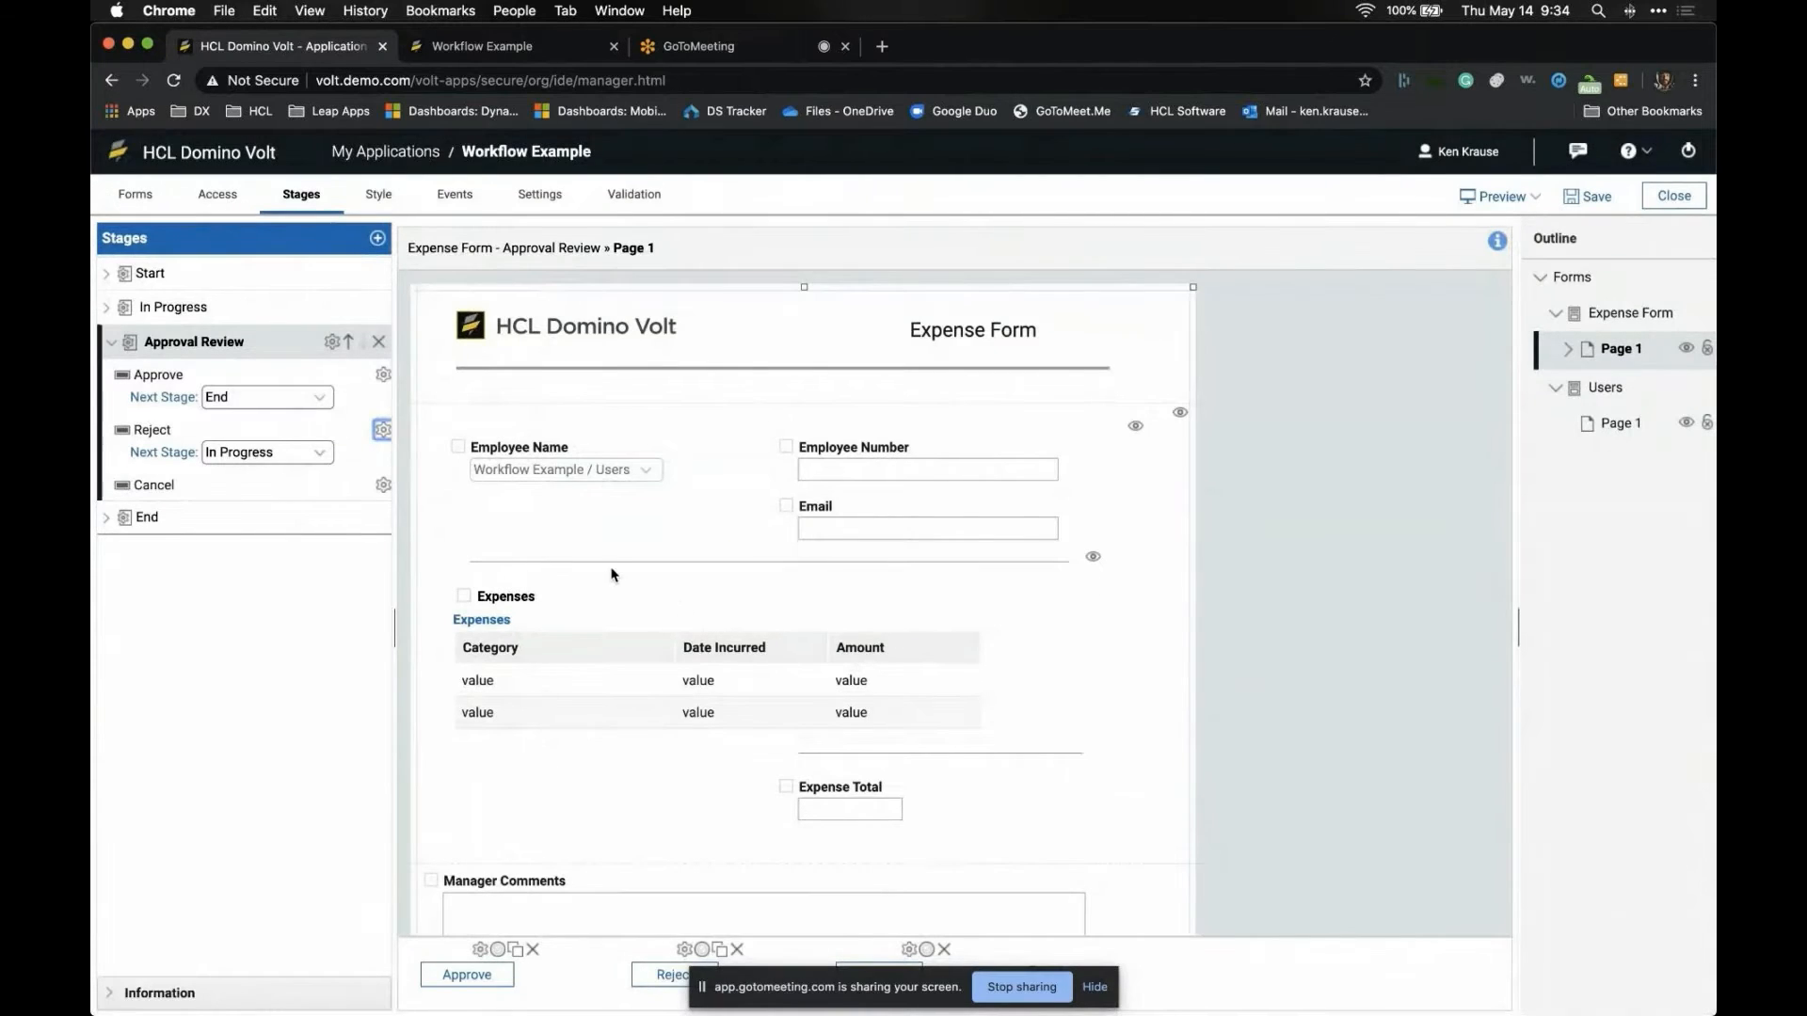
- Try a Call a Service activity on Approve, then discard it and close the dialog
click(384, 376)
click(676, 501)
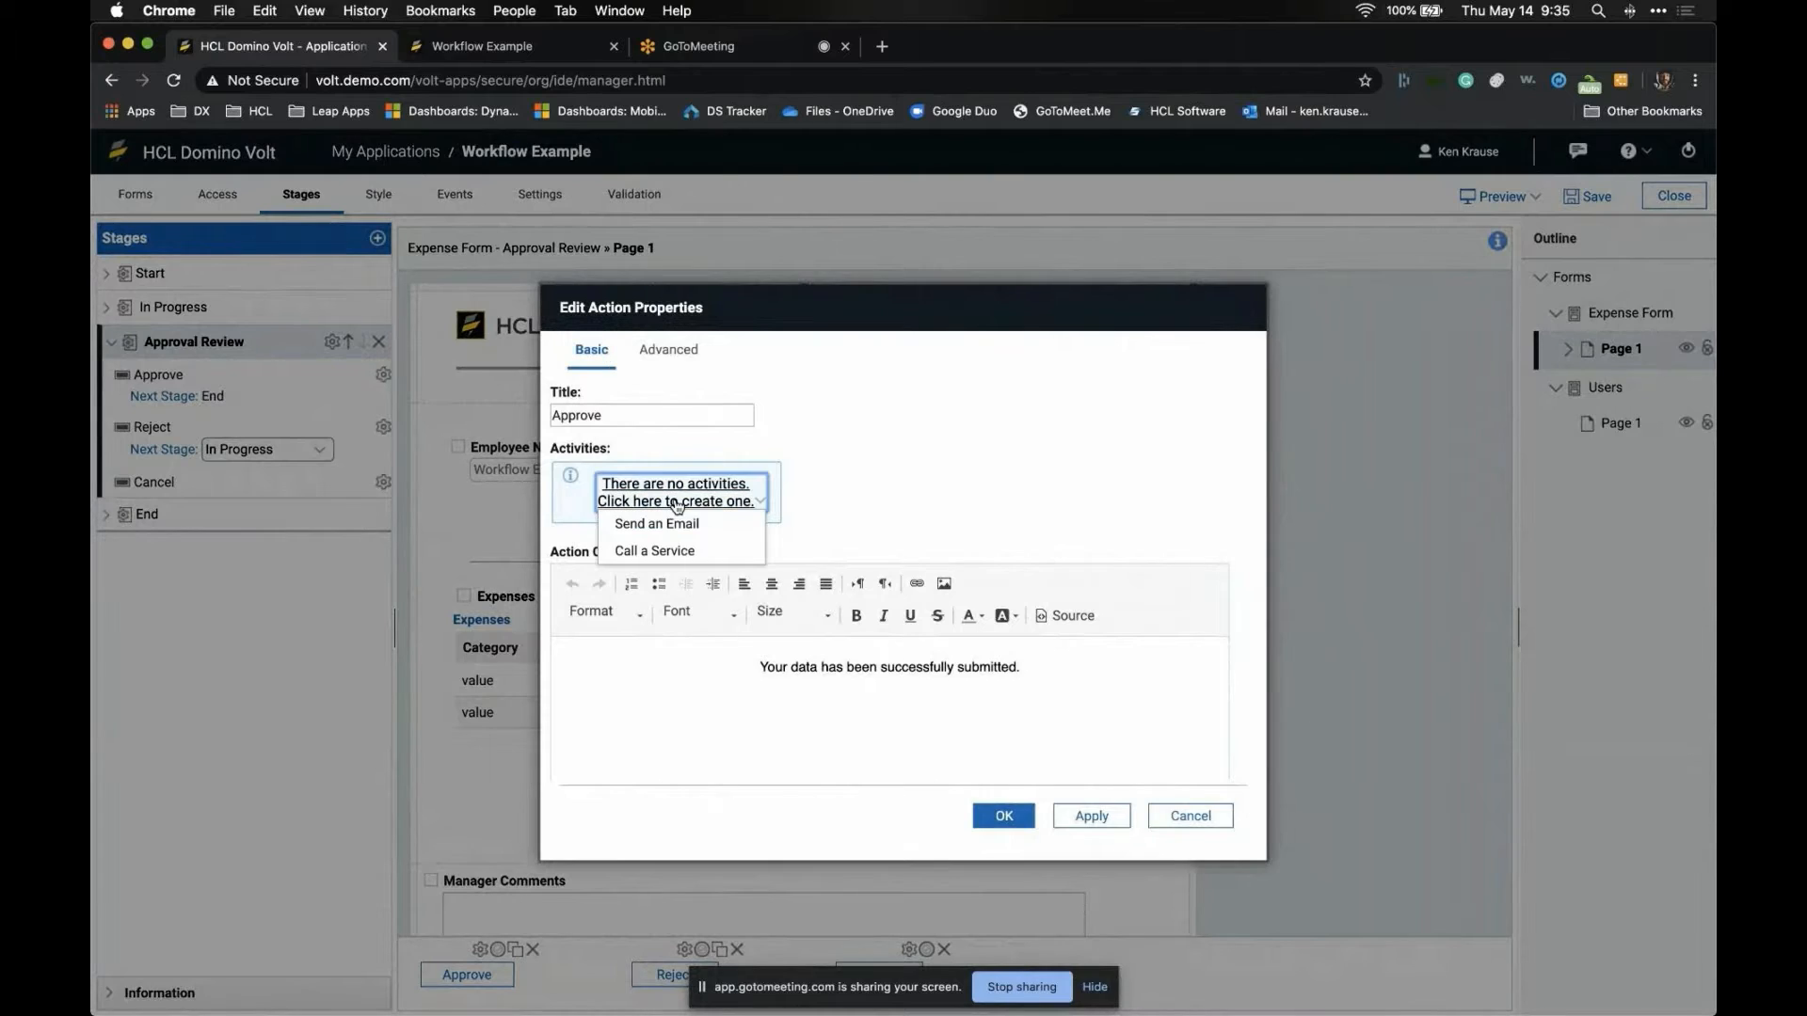
click(649, 551)
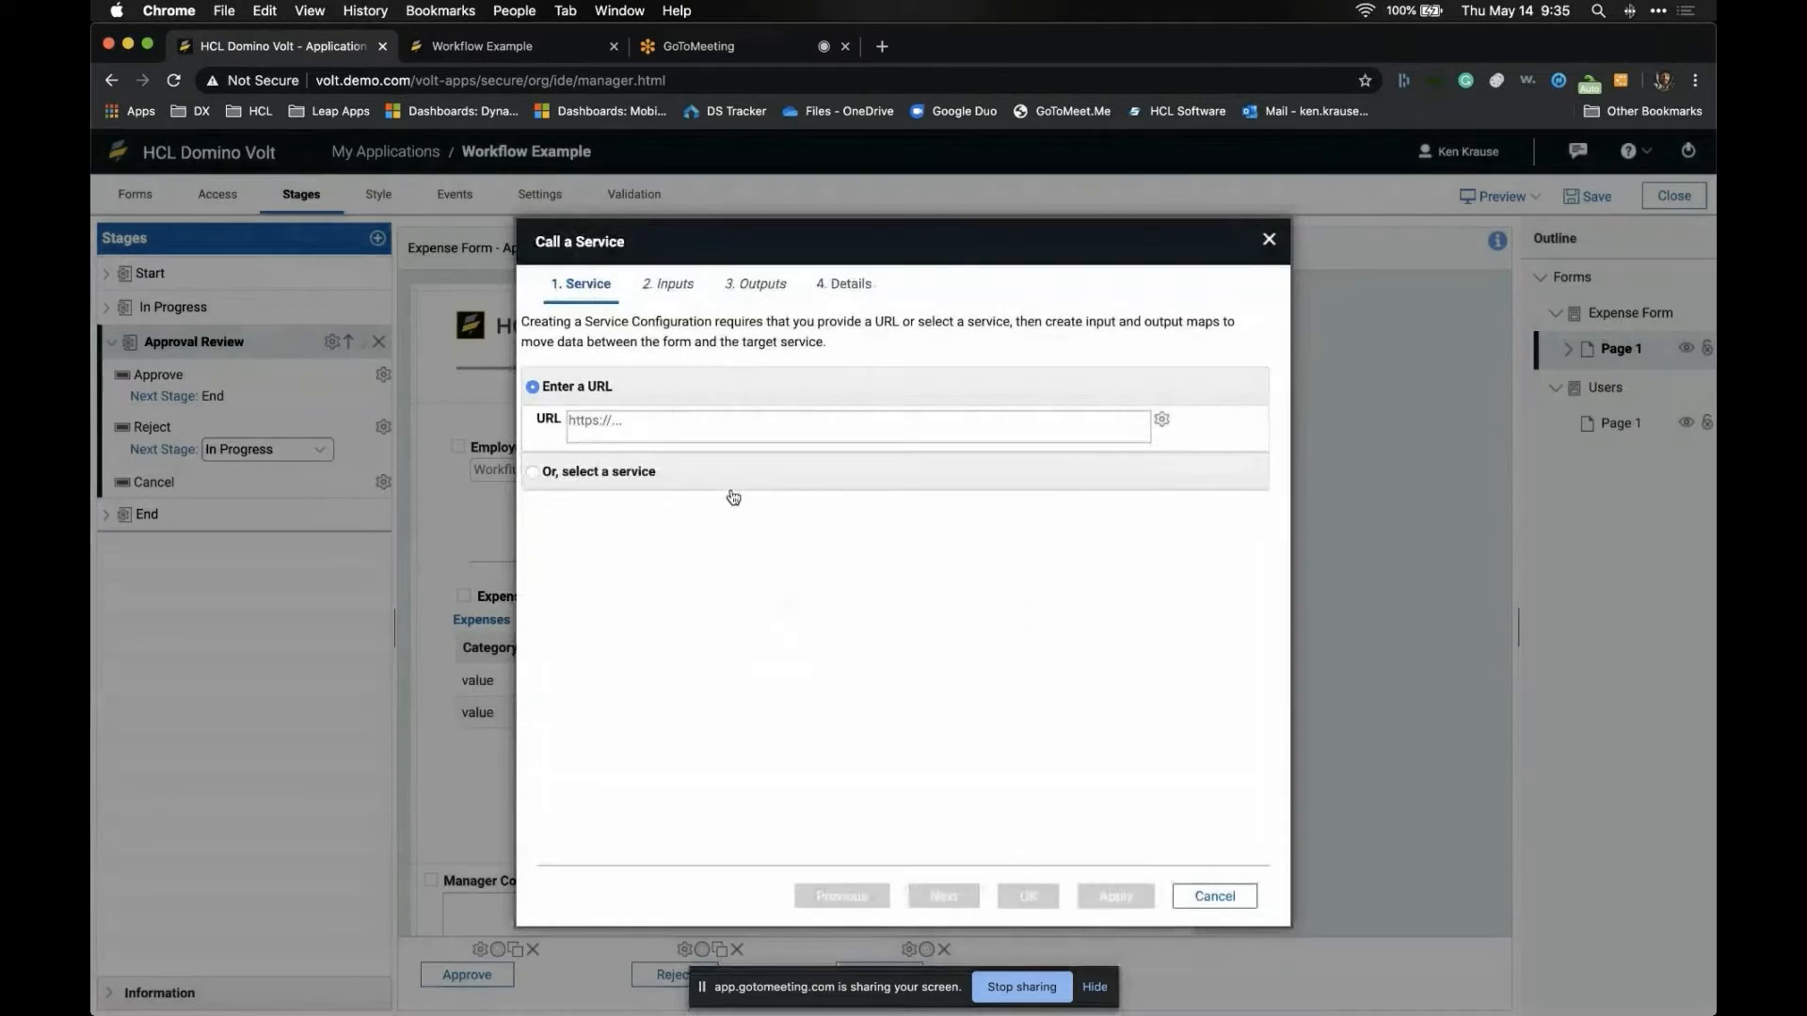
click(612, 484)
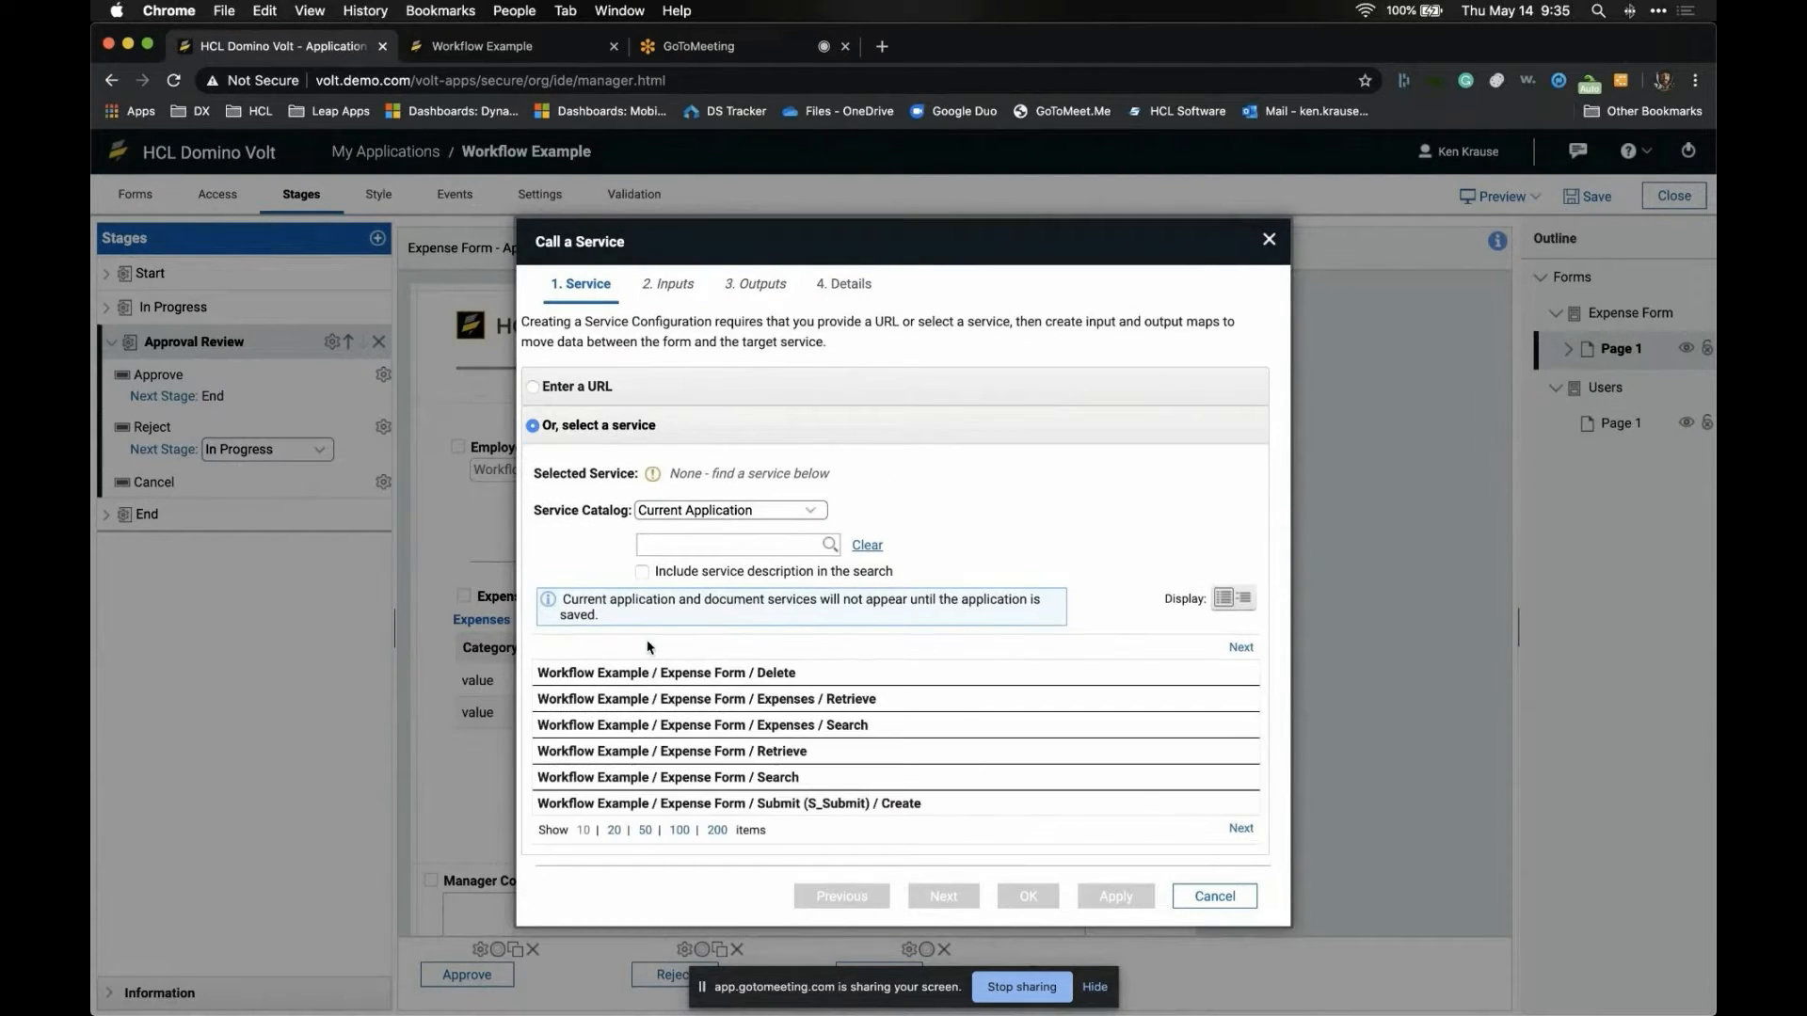
scroll(650, 681, down, 3)
scroll(650, 681, up, 3)
click(589, 387)
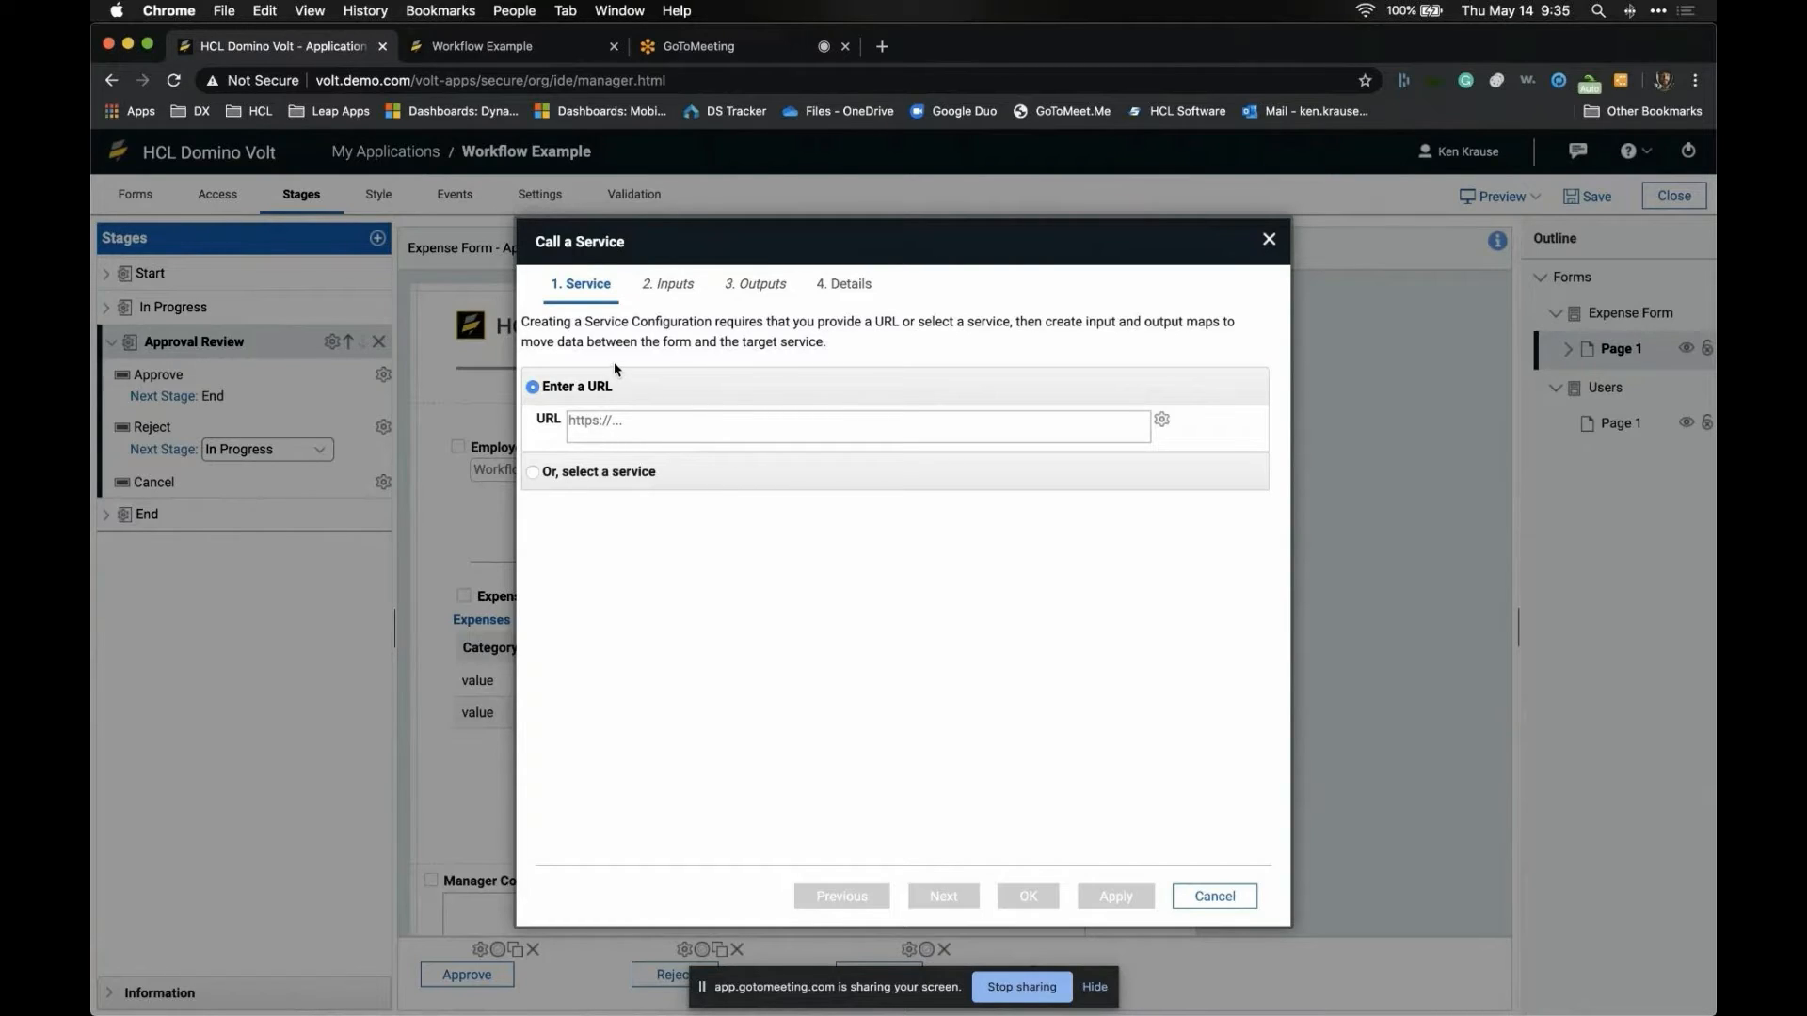
click(1218, 899)
click(858, 637)
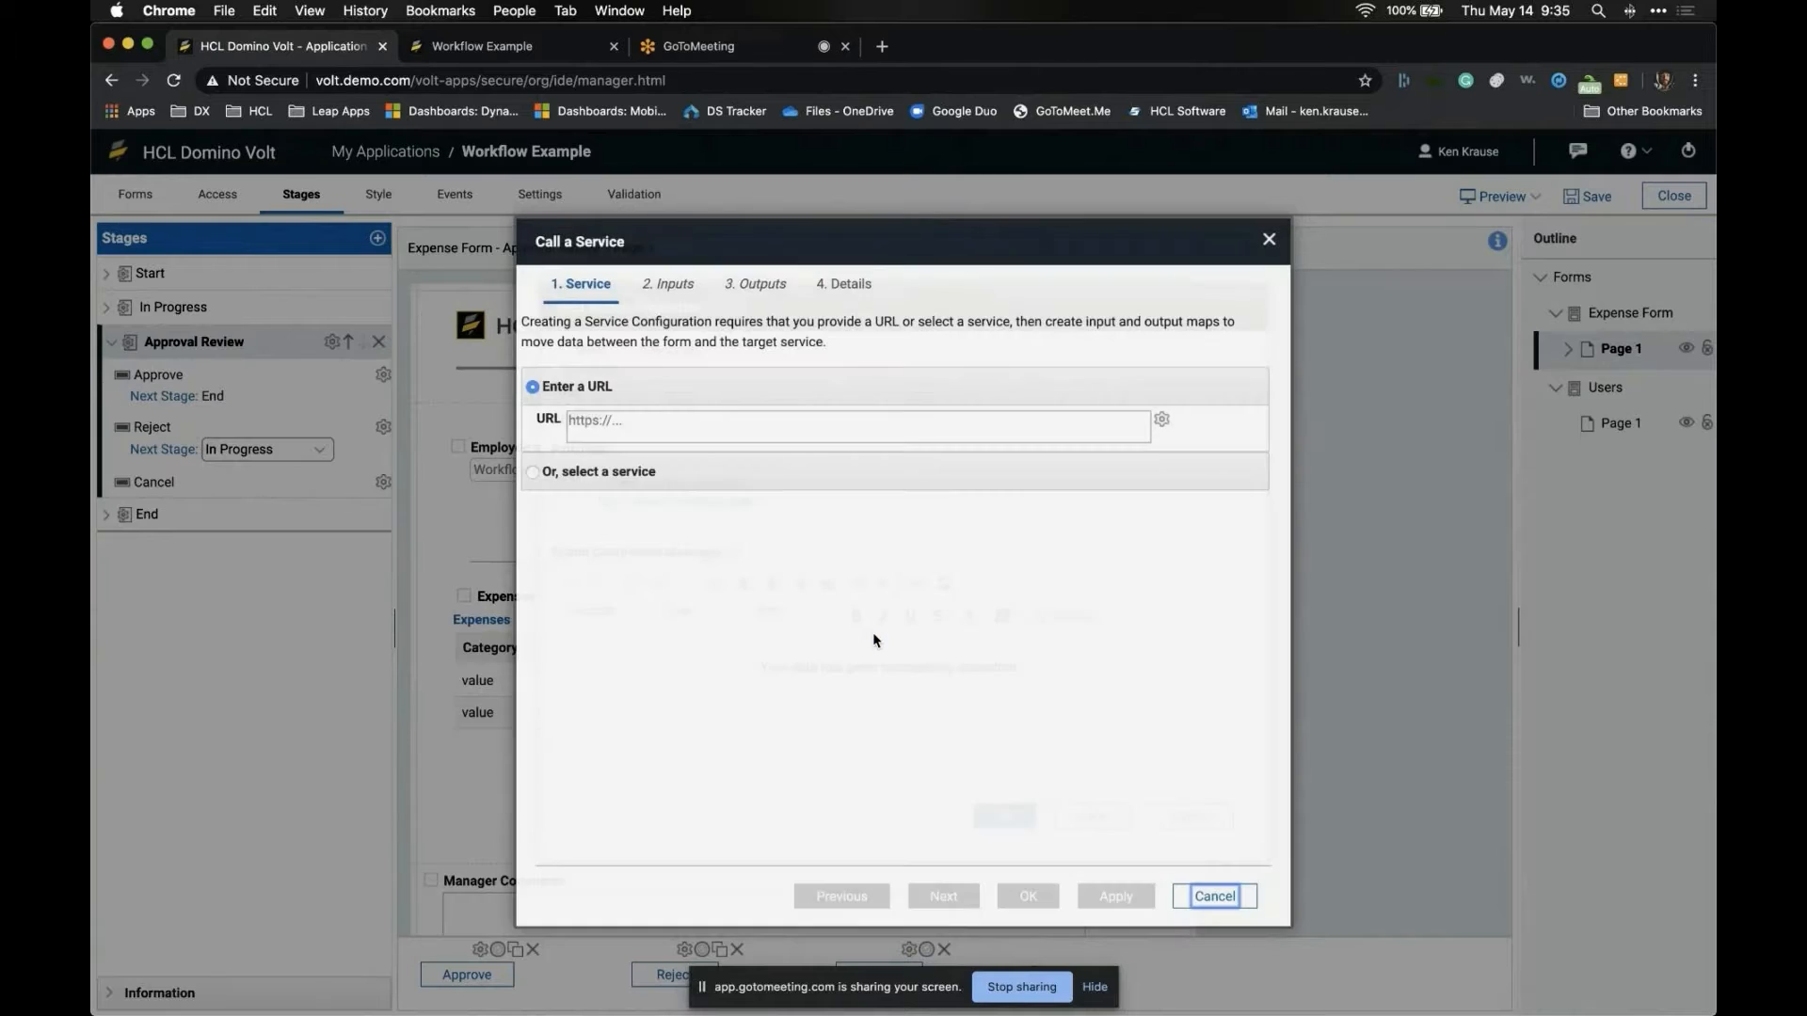
click(990, 821)
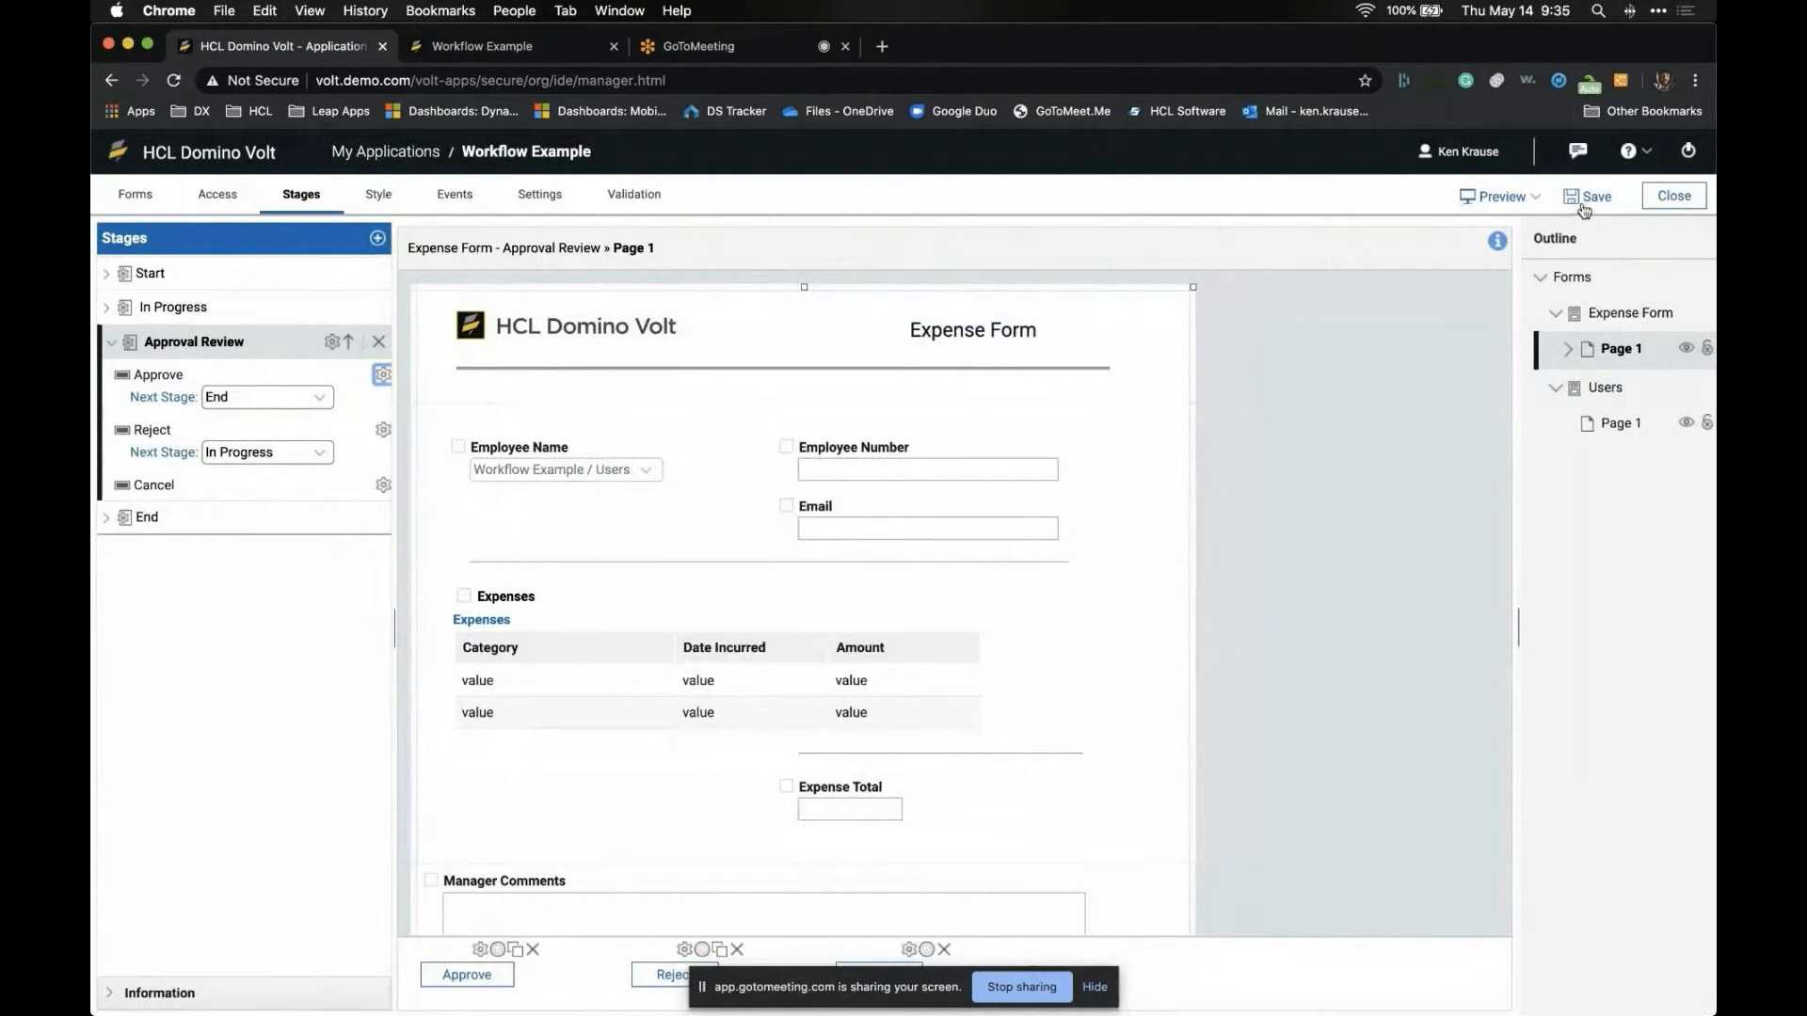
- Preview the Expense Form, choose an Employee Name, then cancel the entries
click(1522, 199)
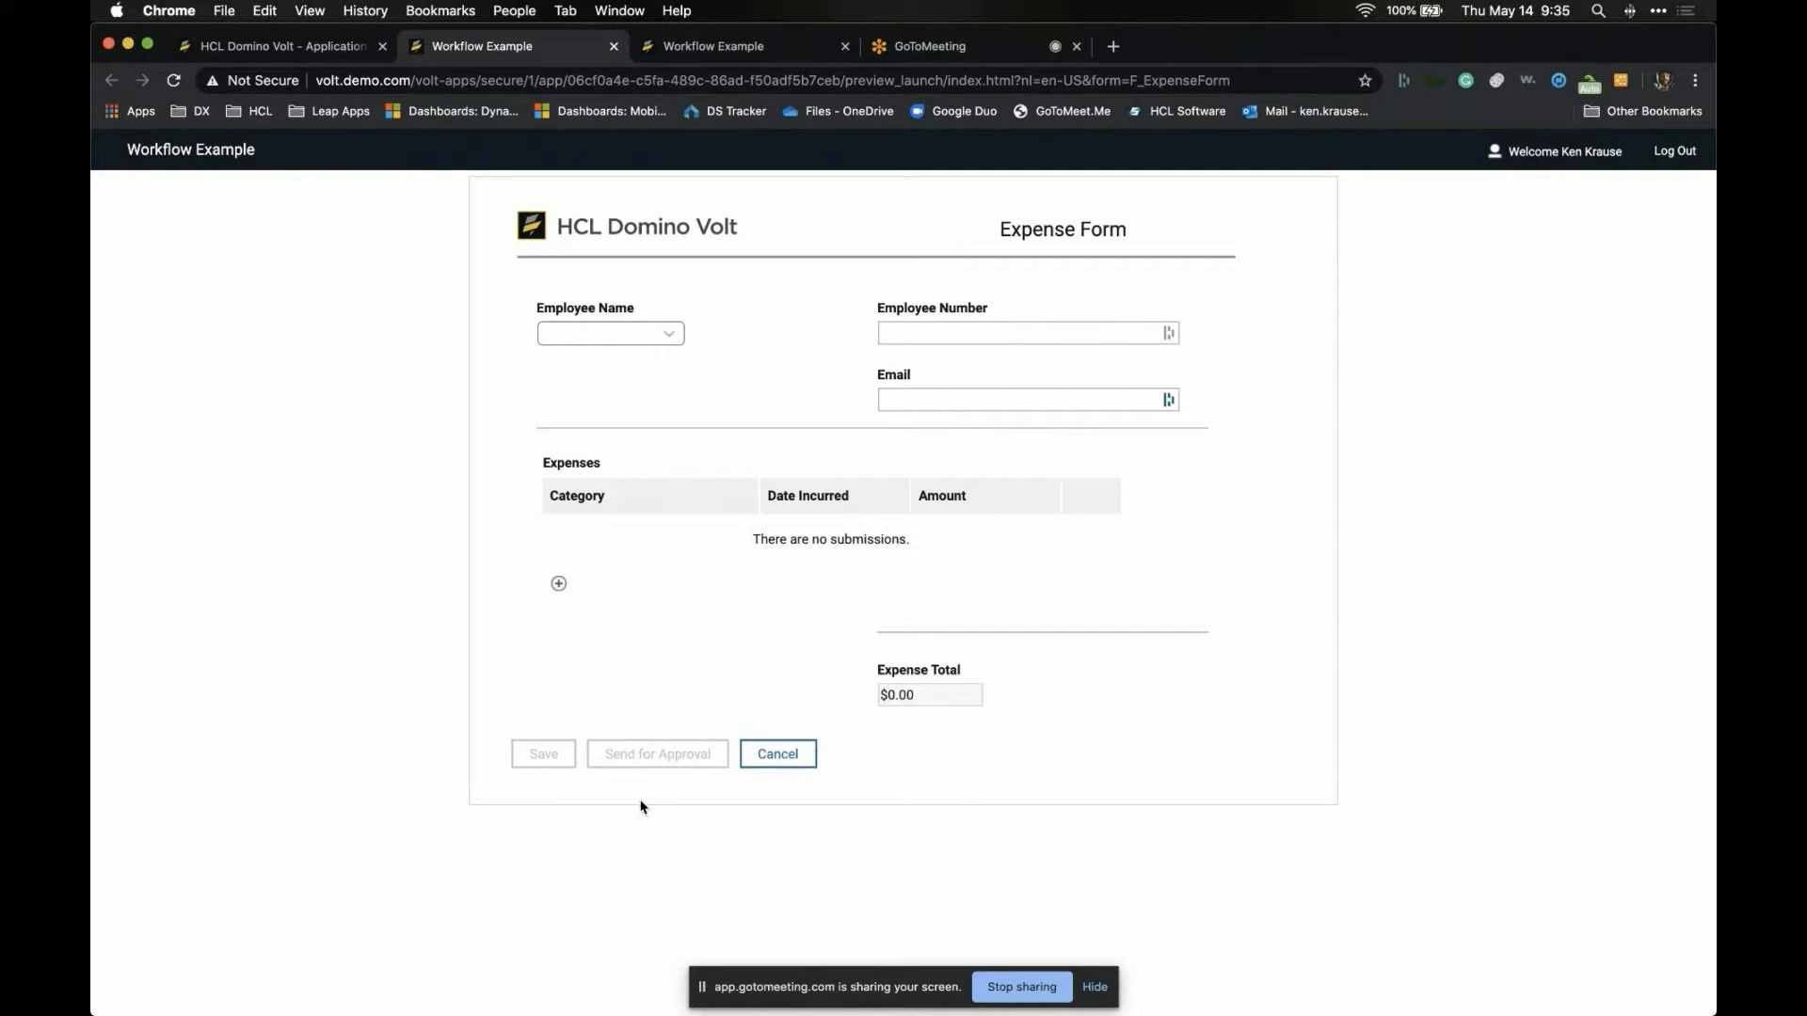
click(666, 334)
click(665, 350)
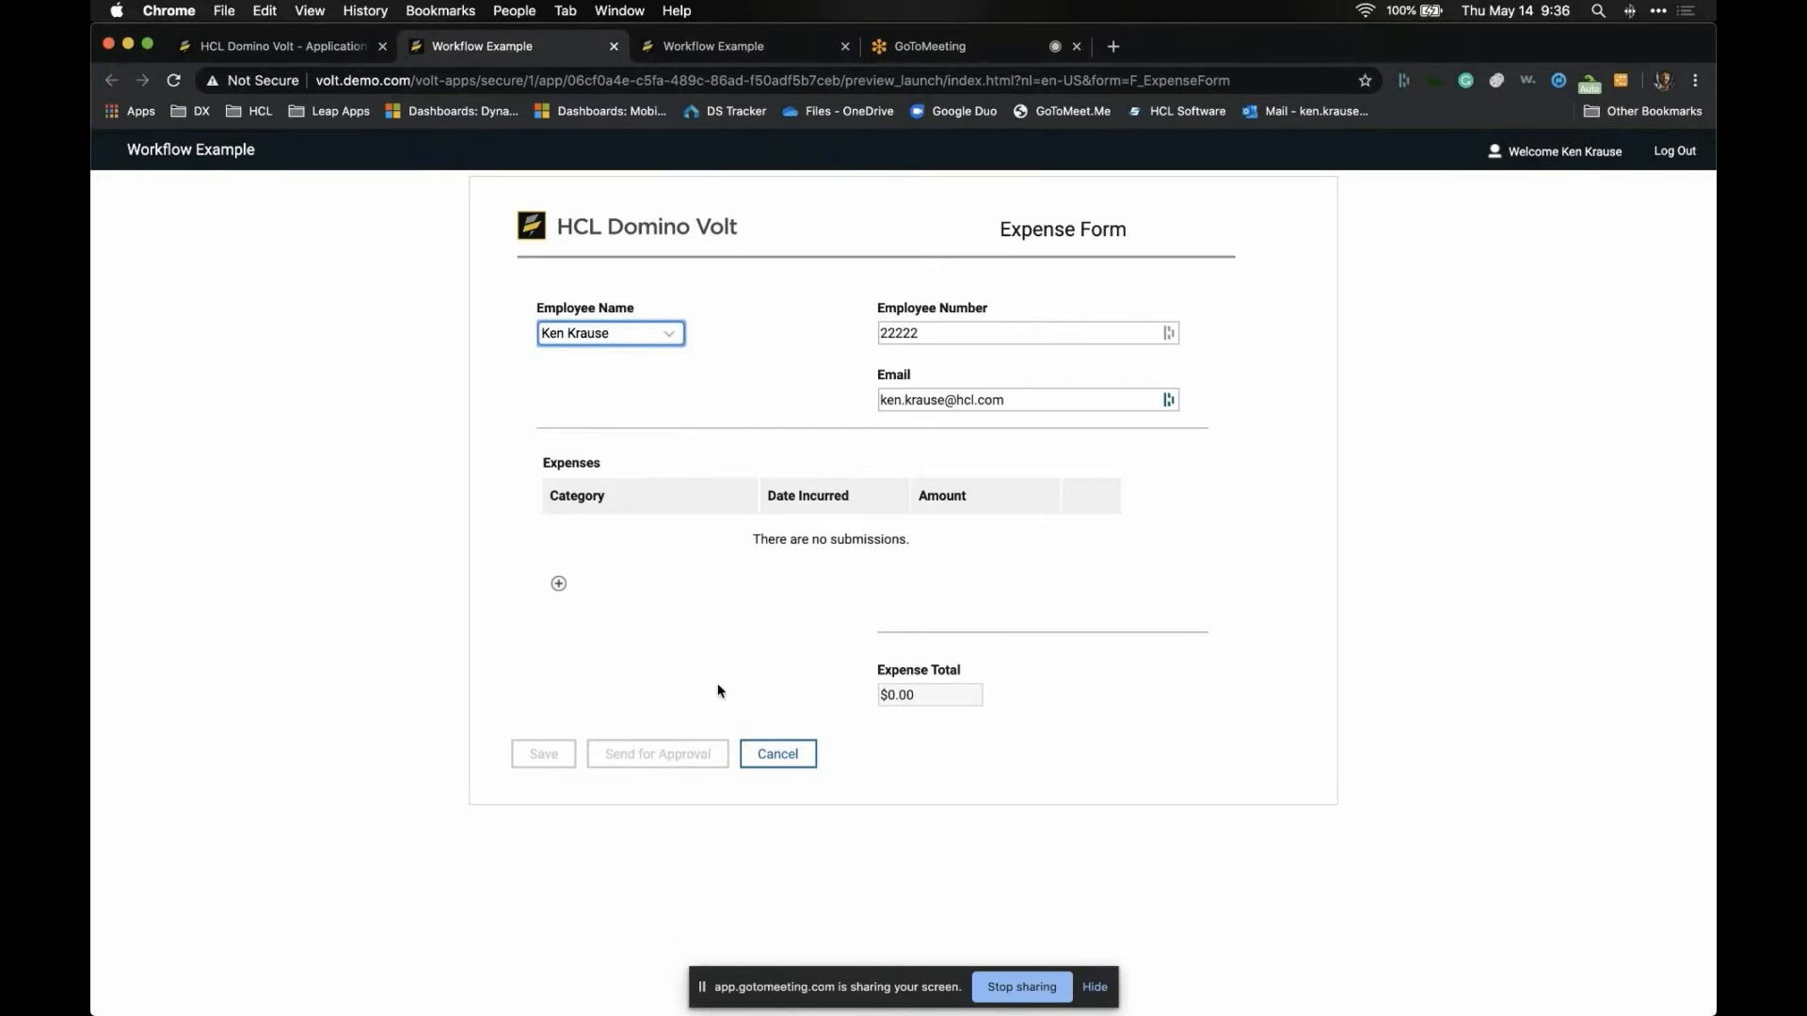
click(778, 754)
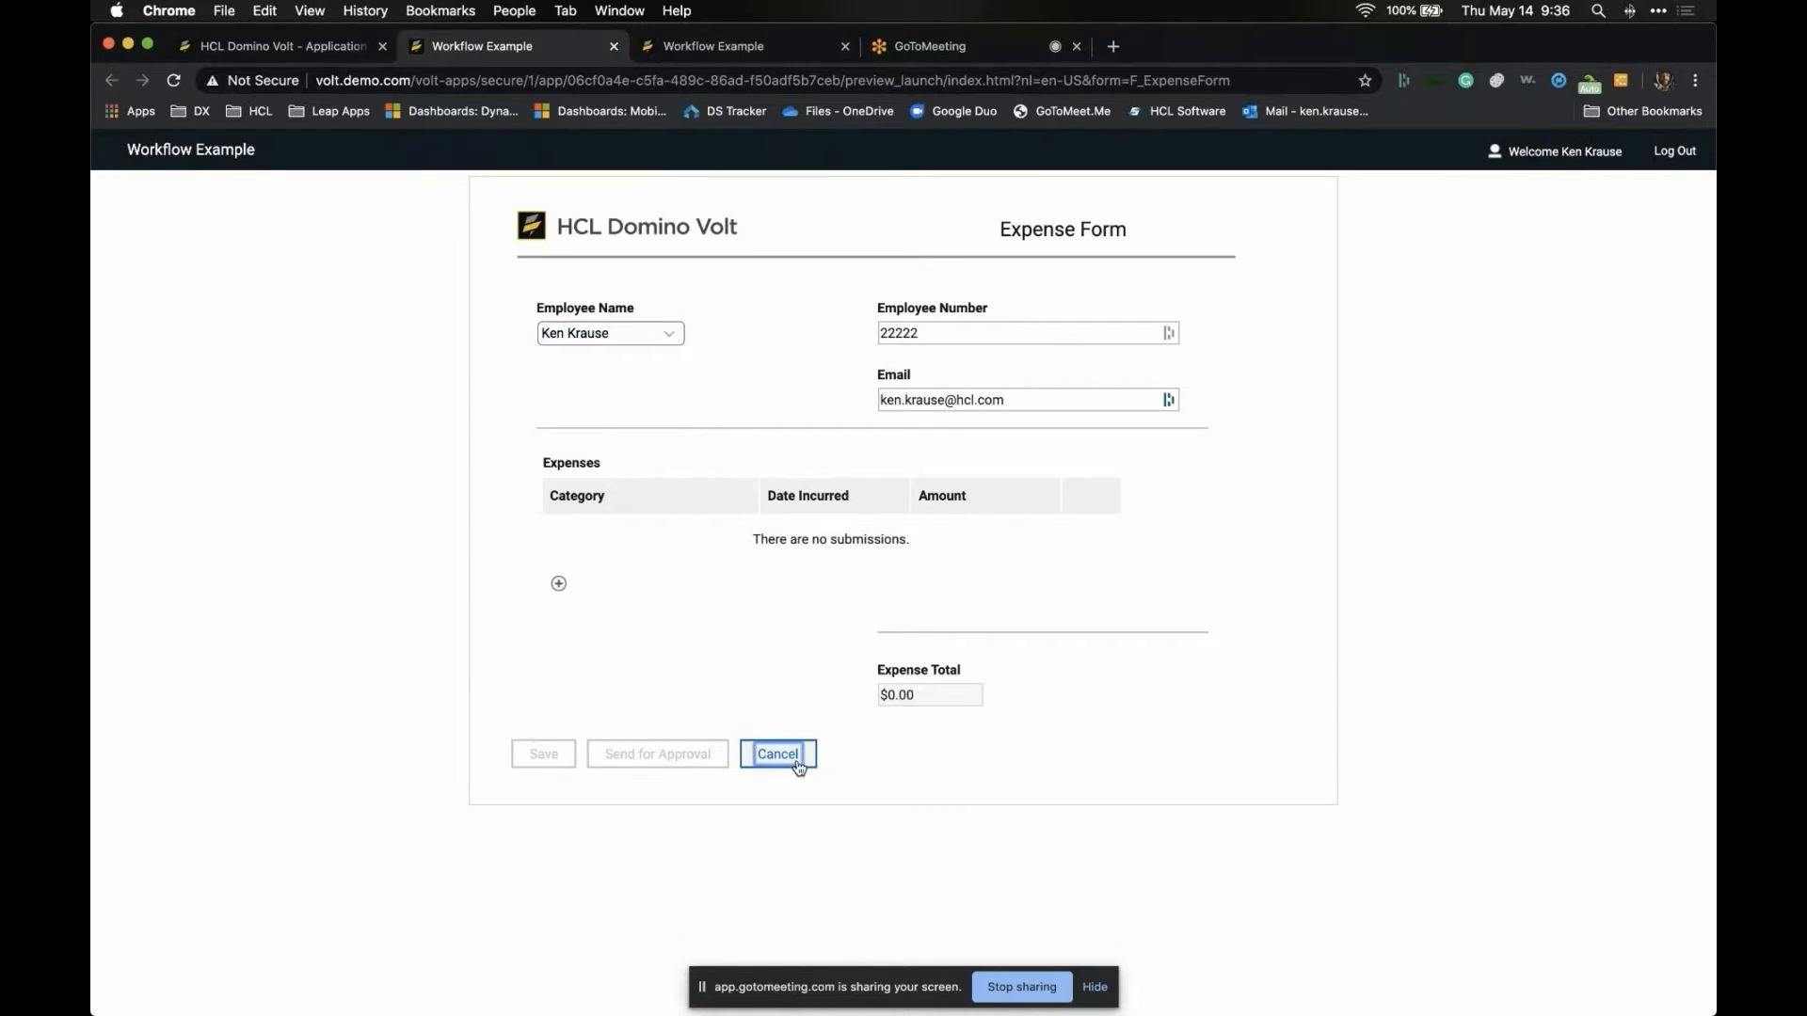
- Close the preview and switch back to the Stage Activities slides
click(614, 45)
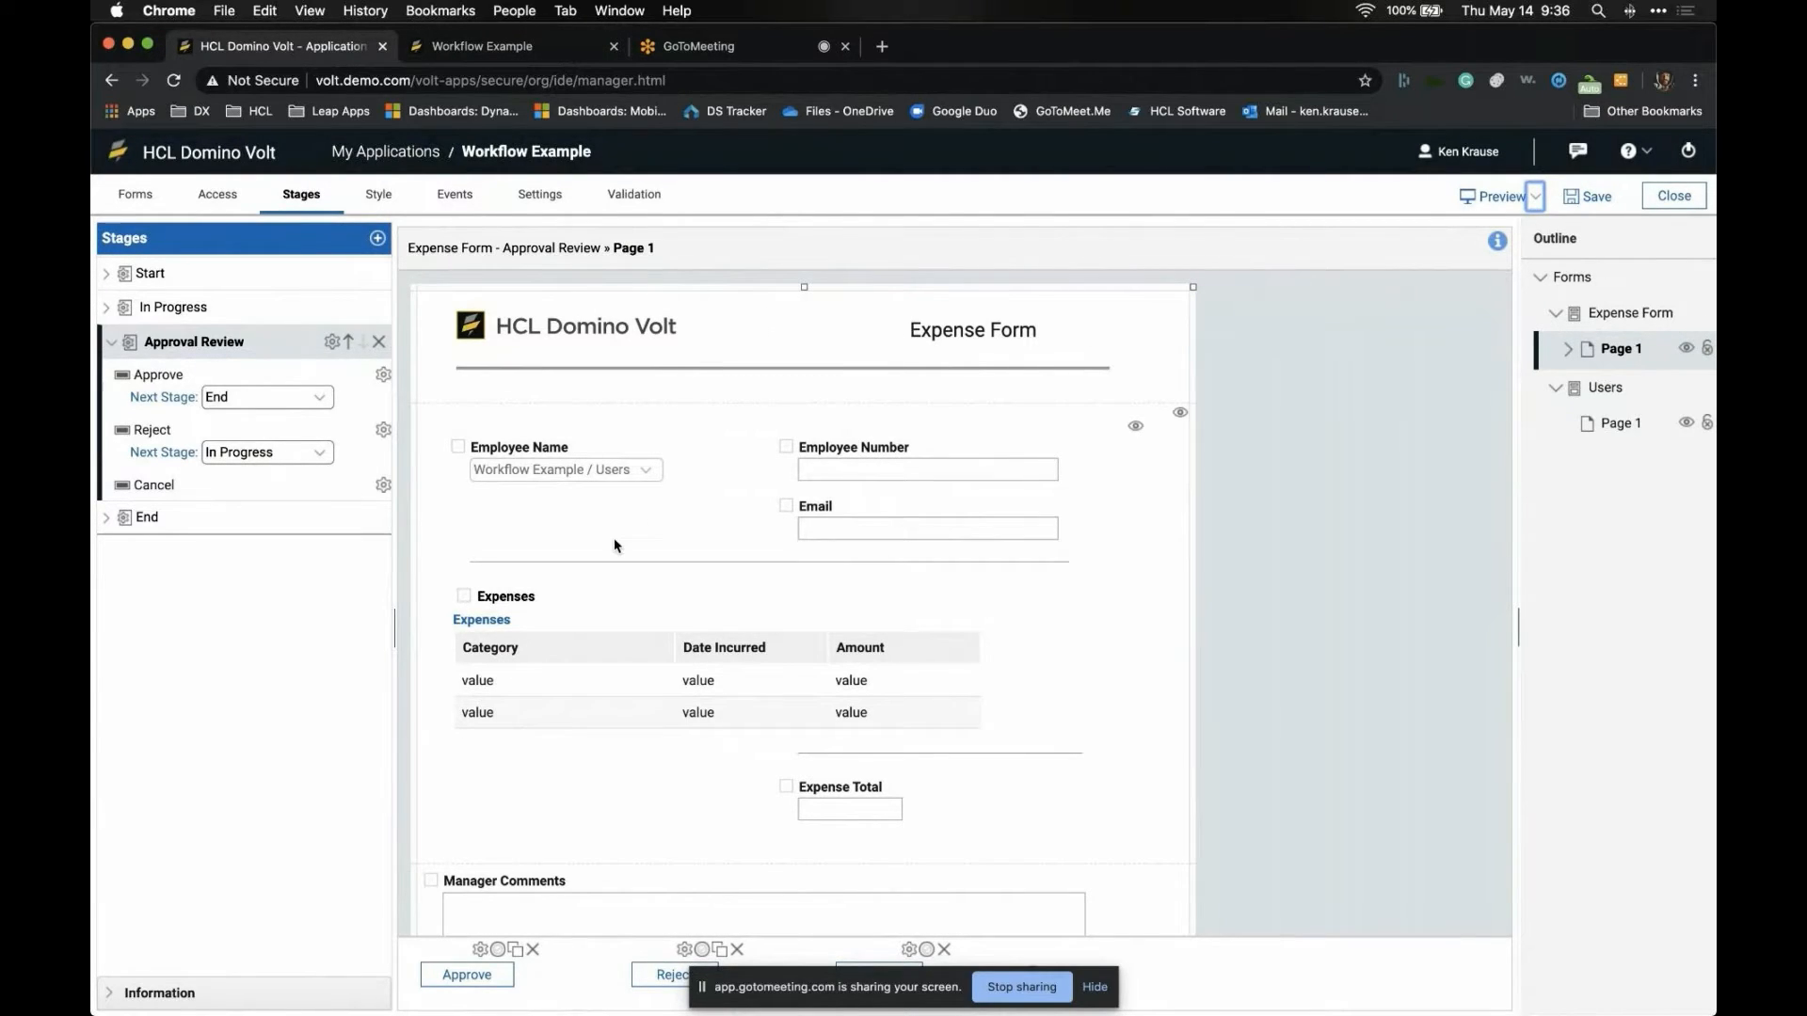
scroll(614, 544, down, 2)
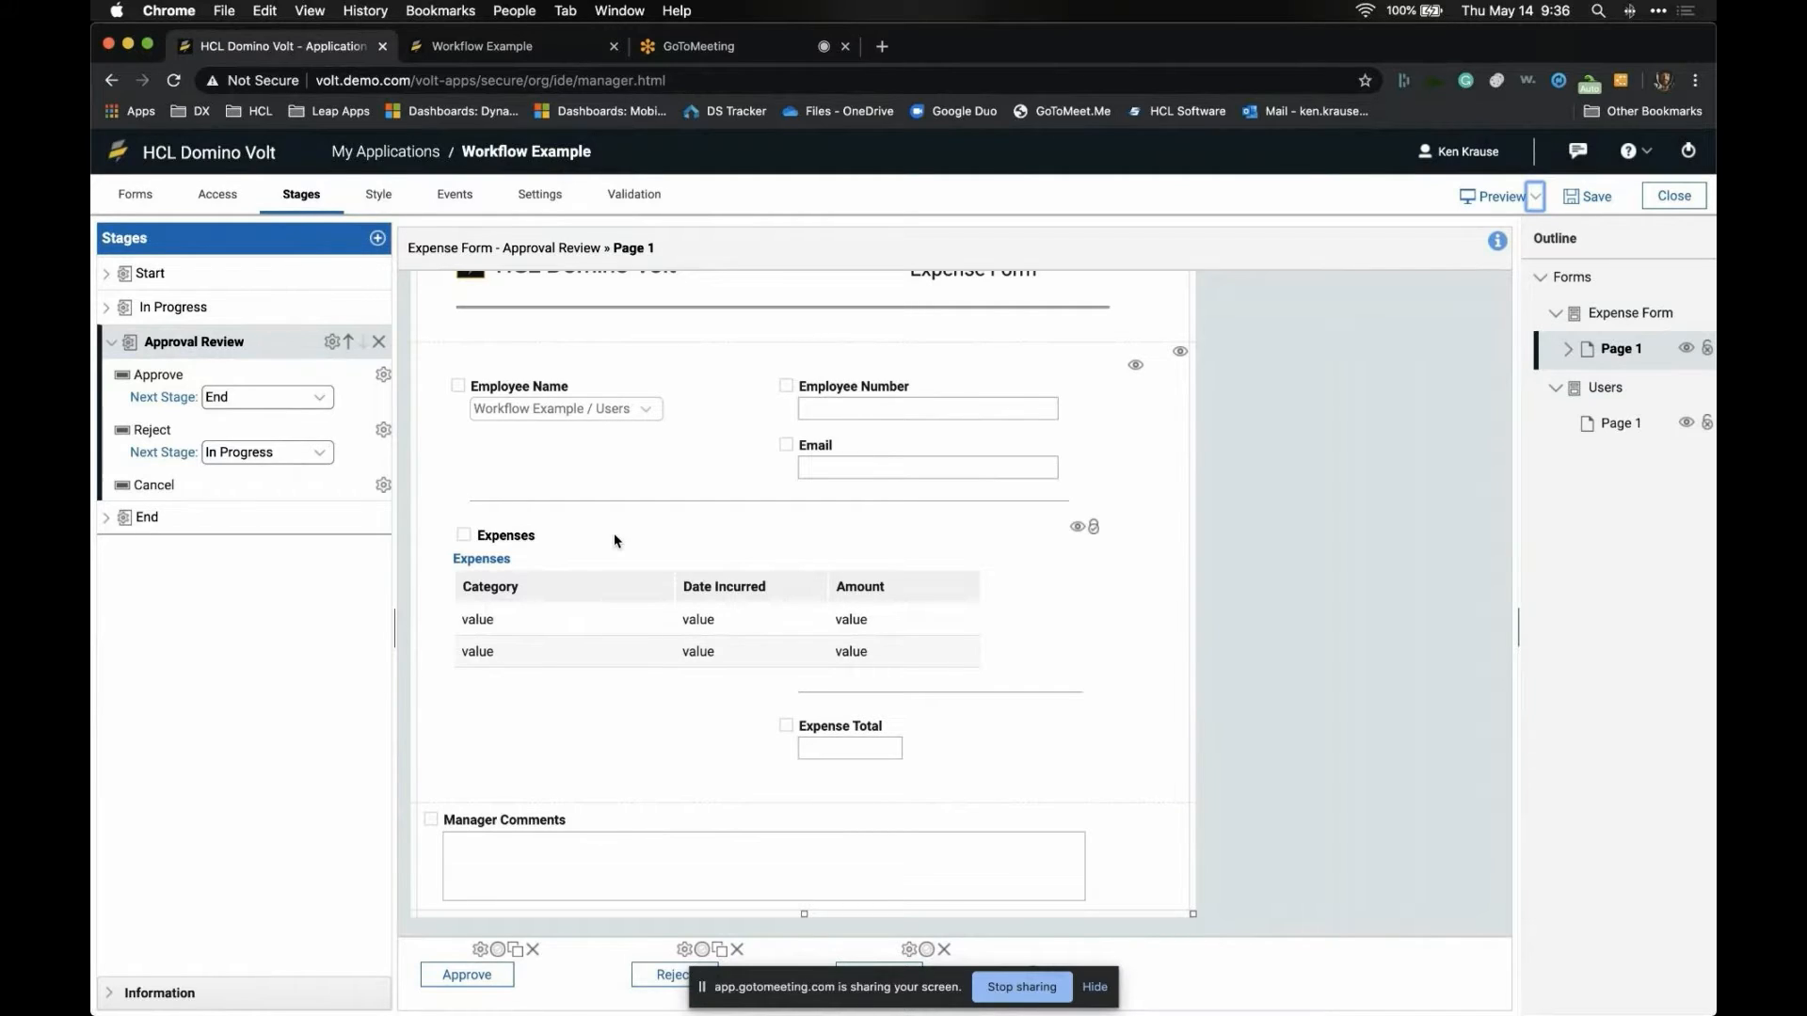
key(super+Tab)
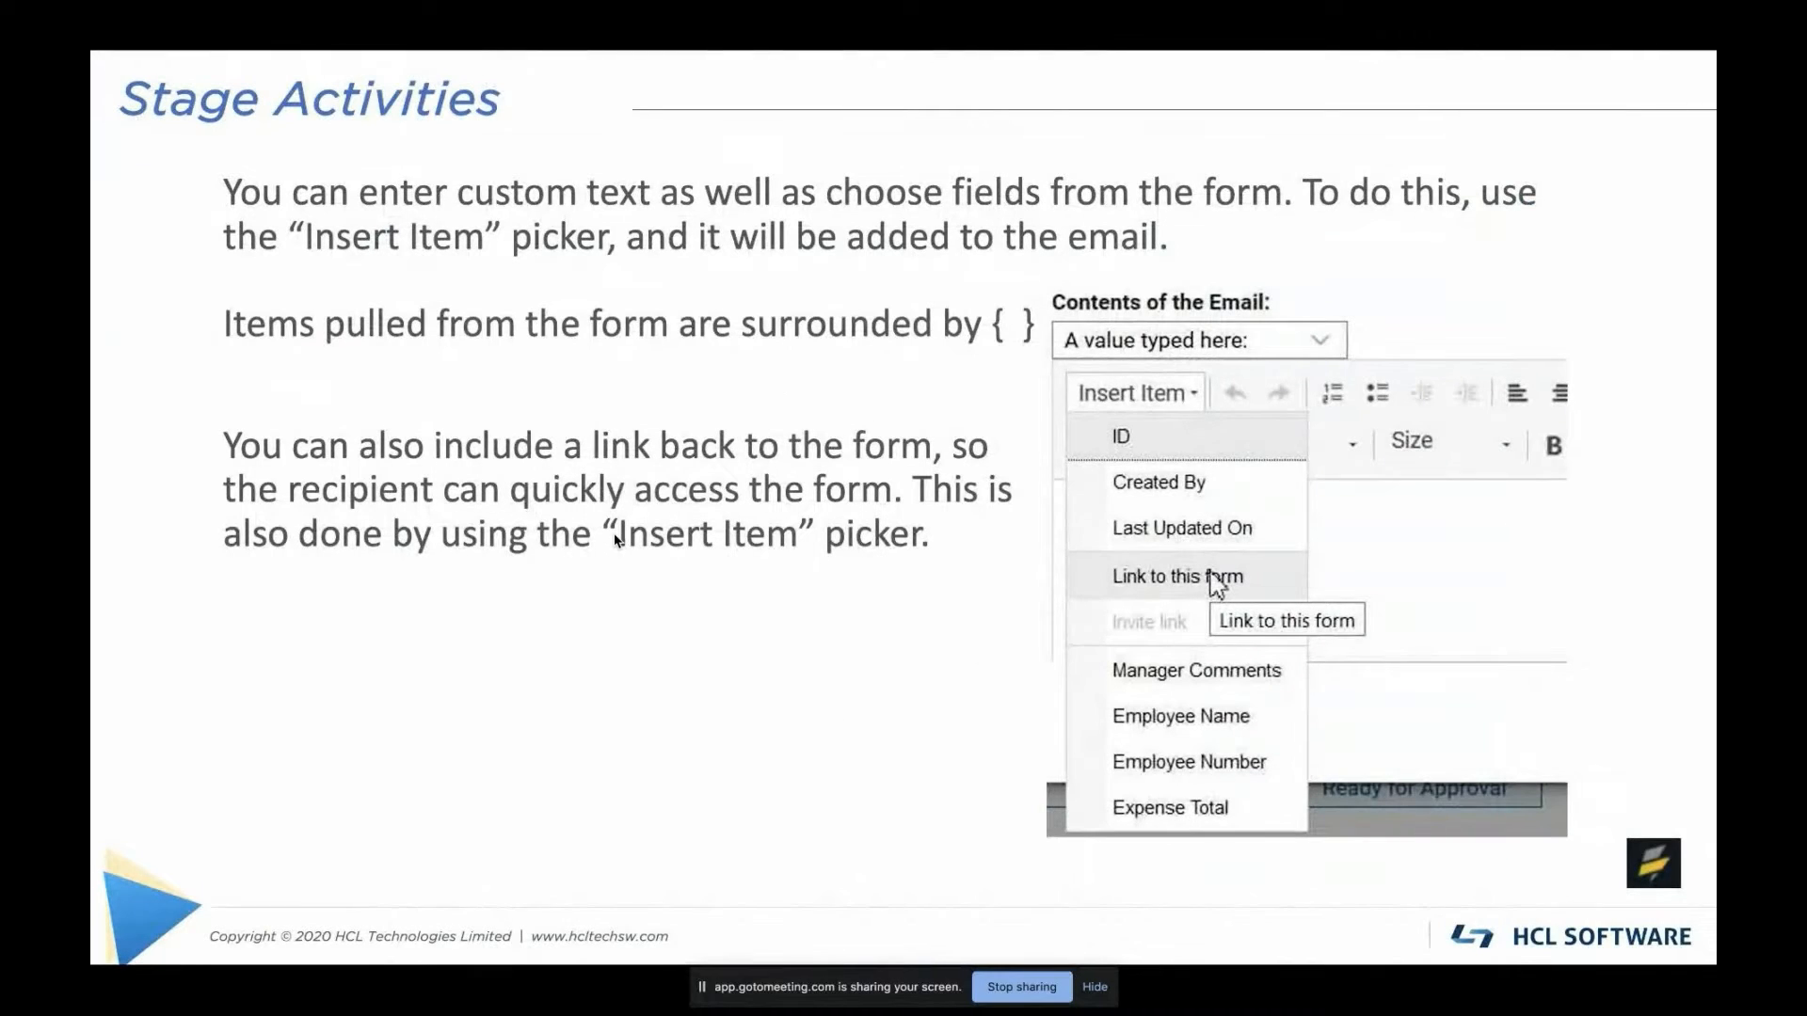
- Advance through the Call a Service slide to the Conditional Workflow slide
key(Right)
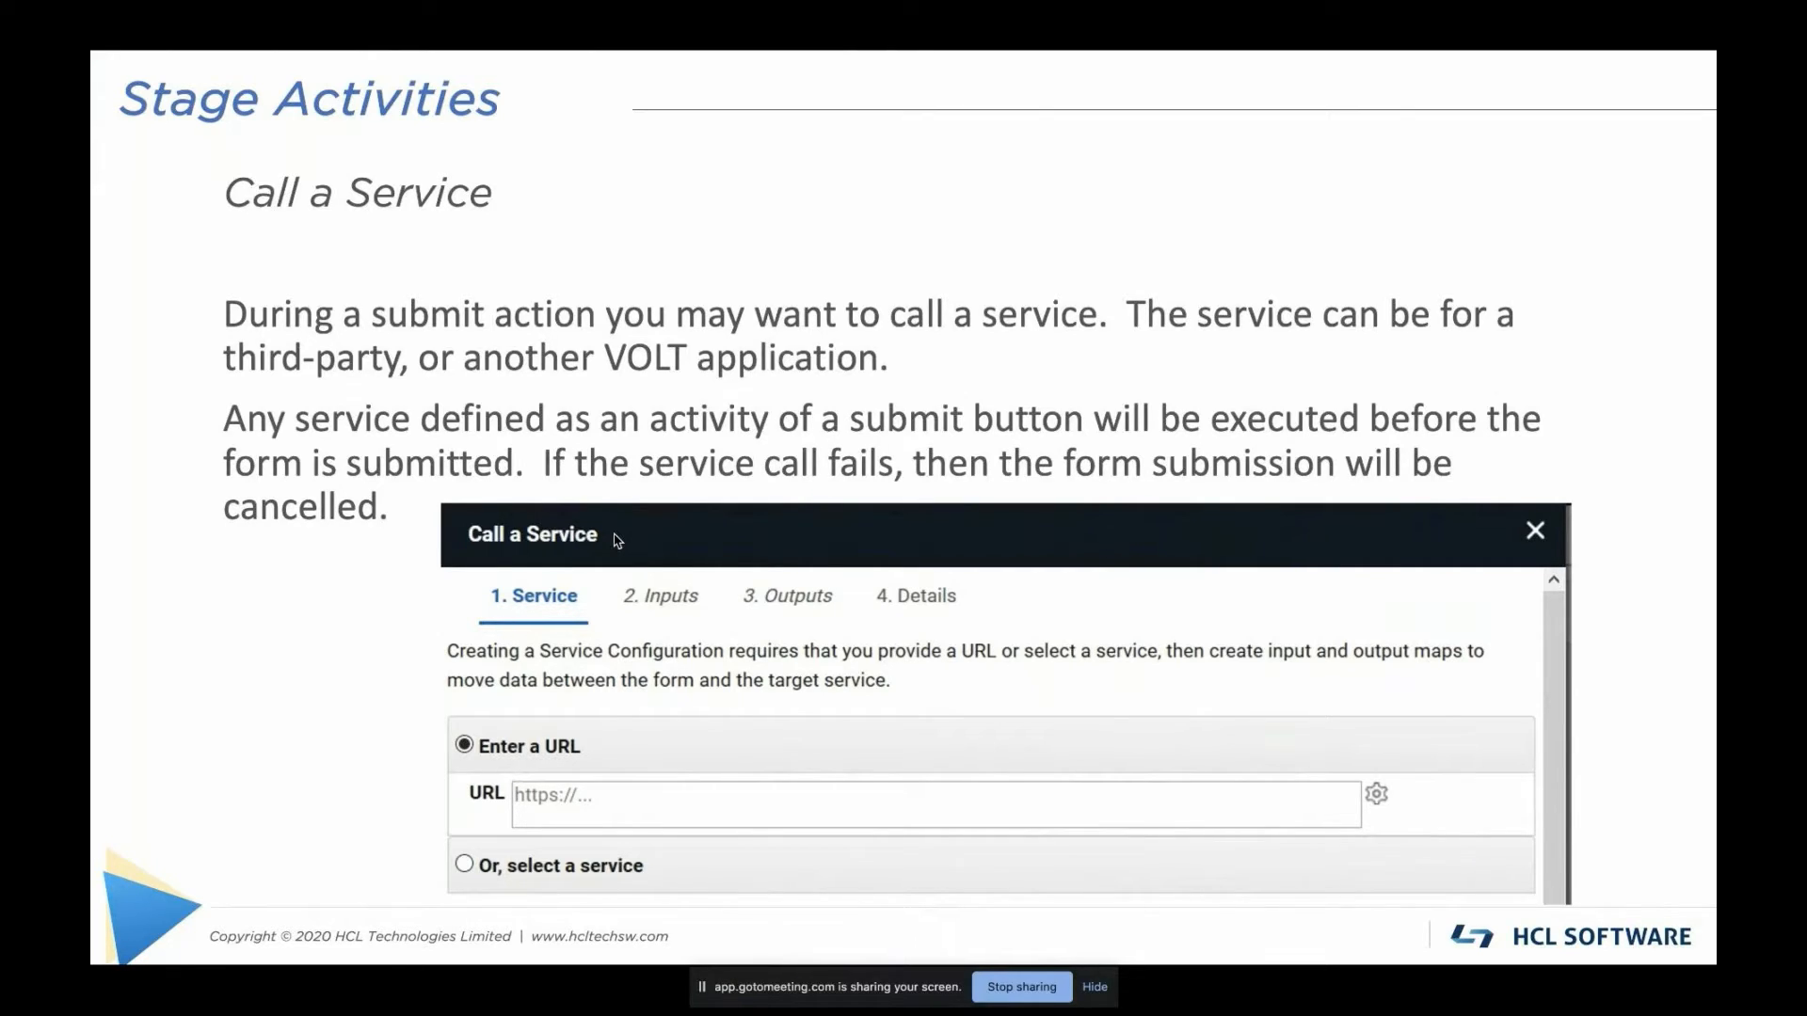
key(Right)
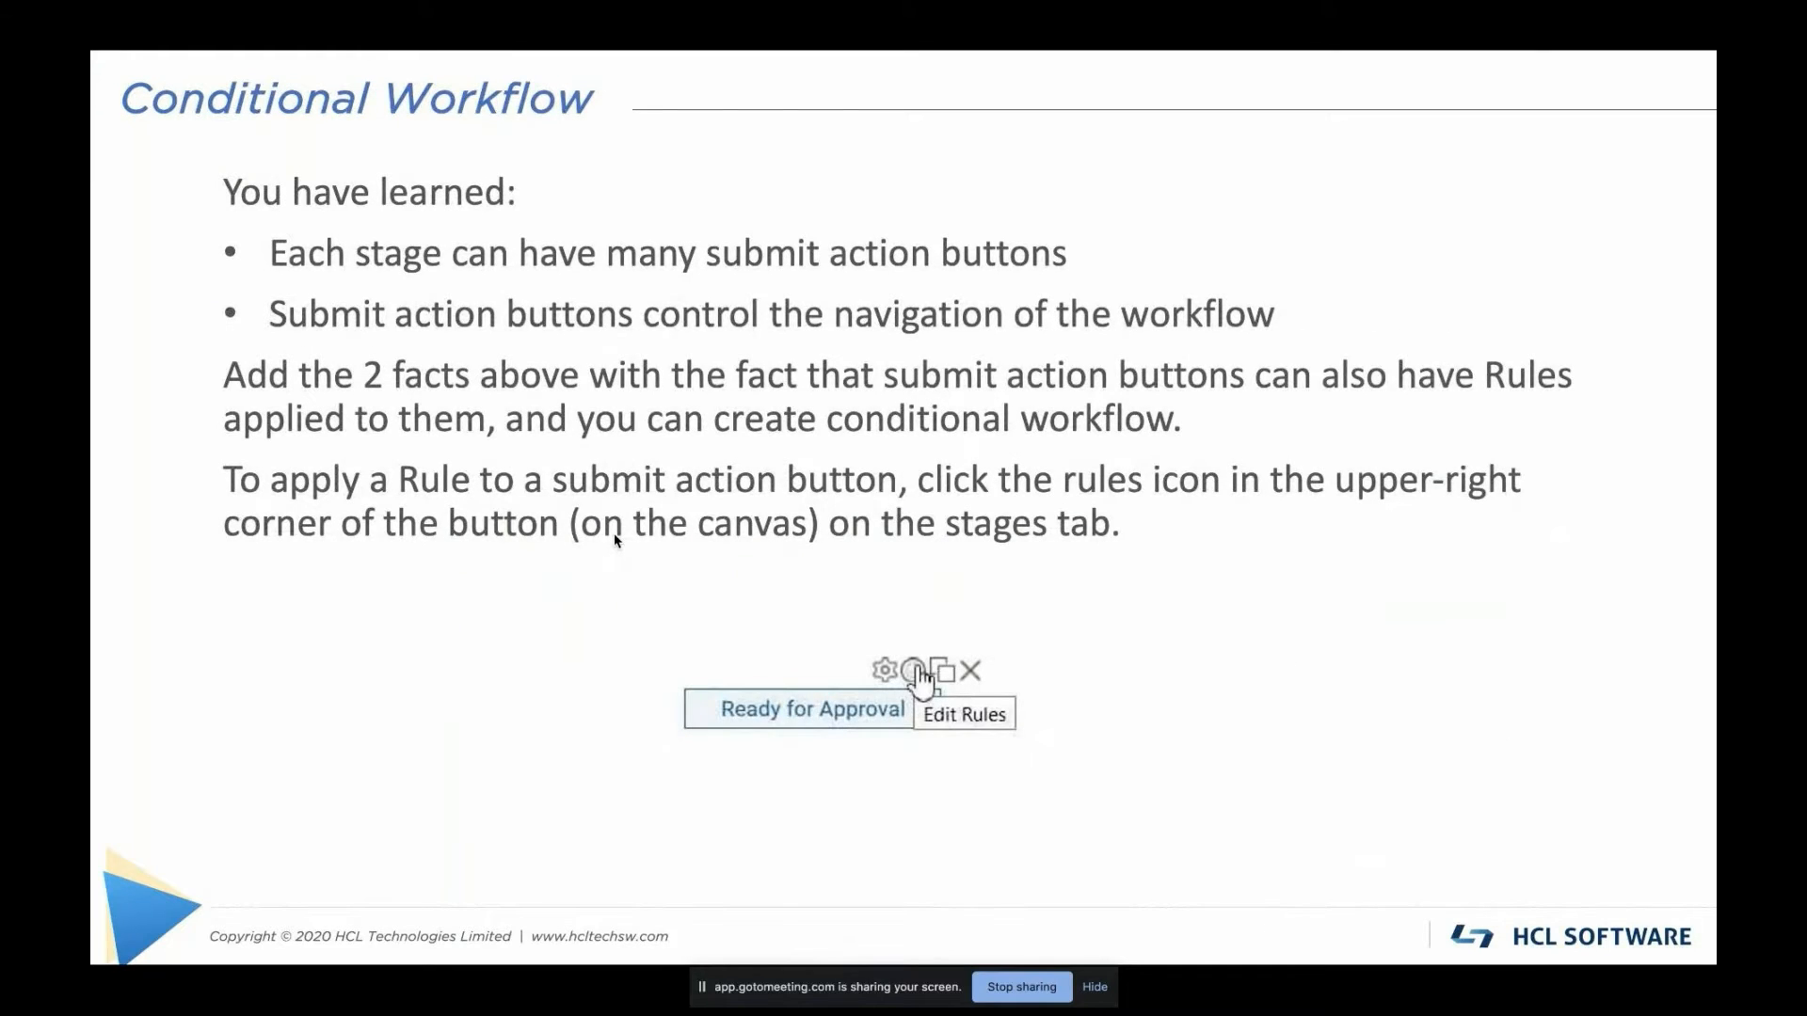
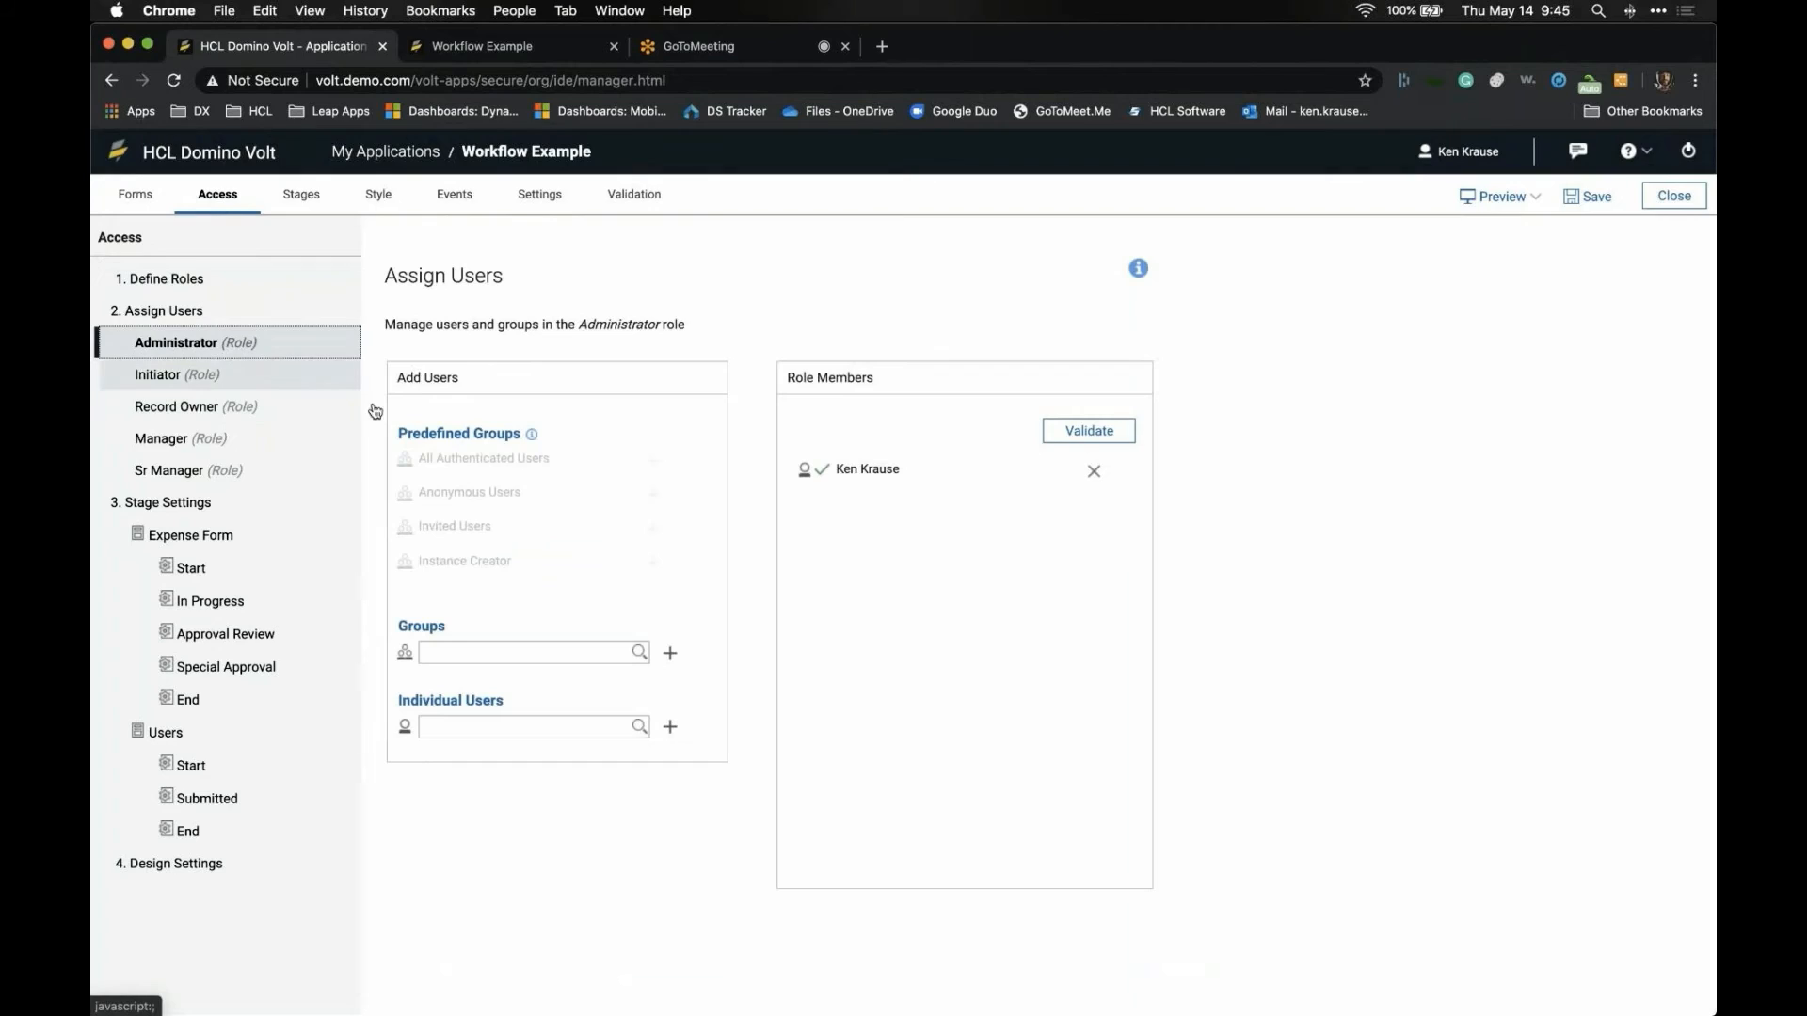
- Look through the Initiator and Record Owner roles, then add the demo user to the Manager role
click(283, 387)
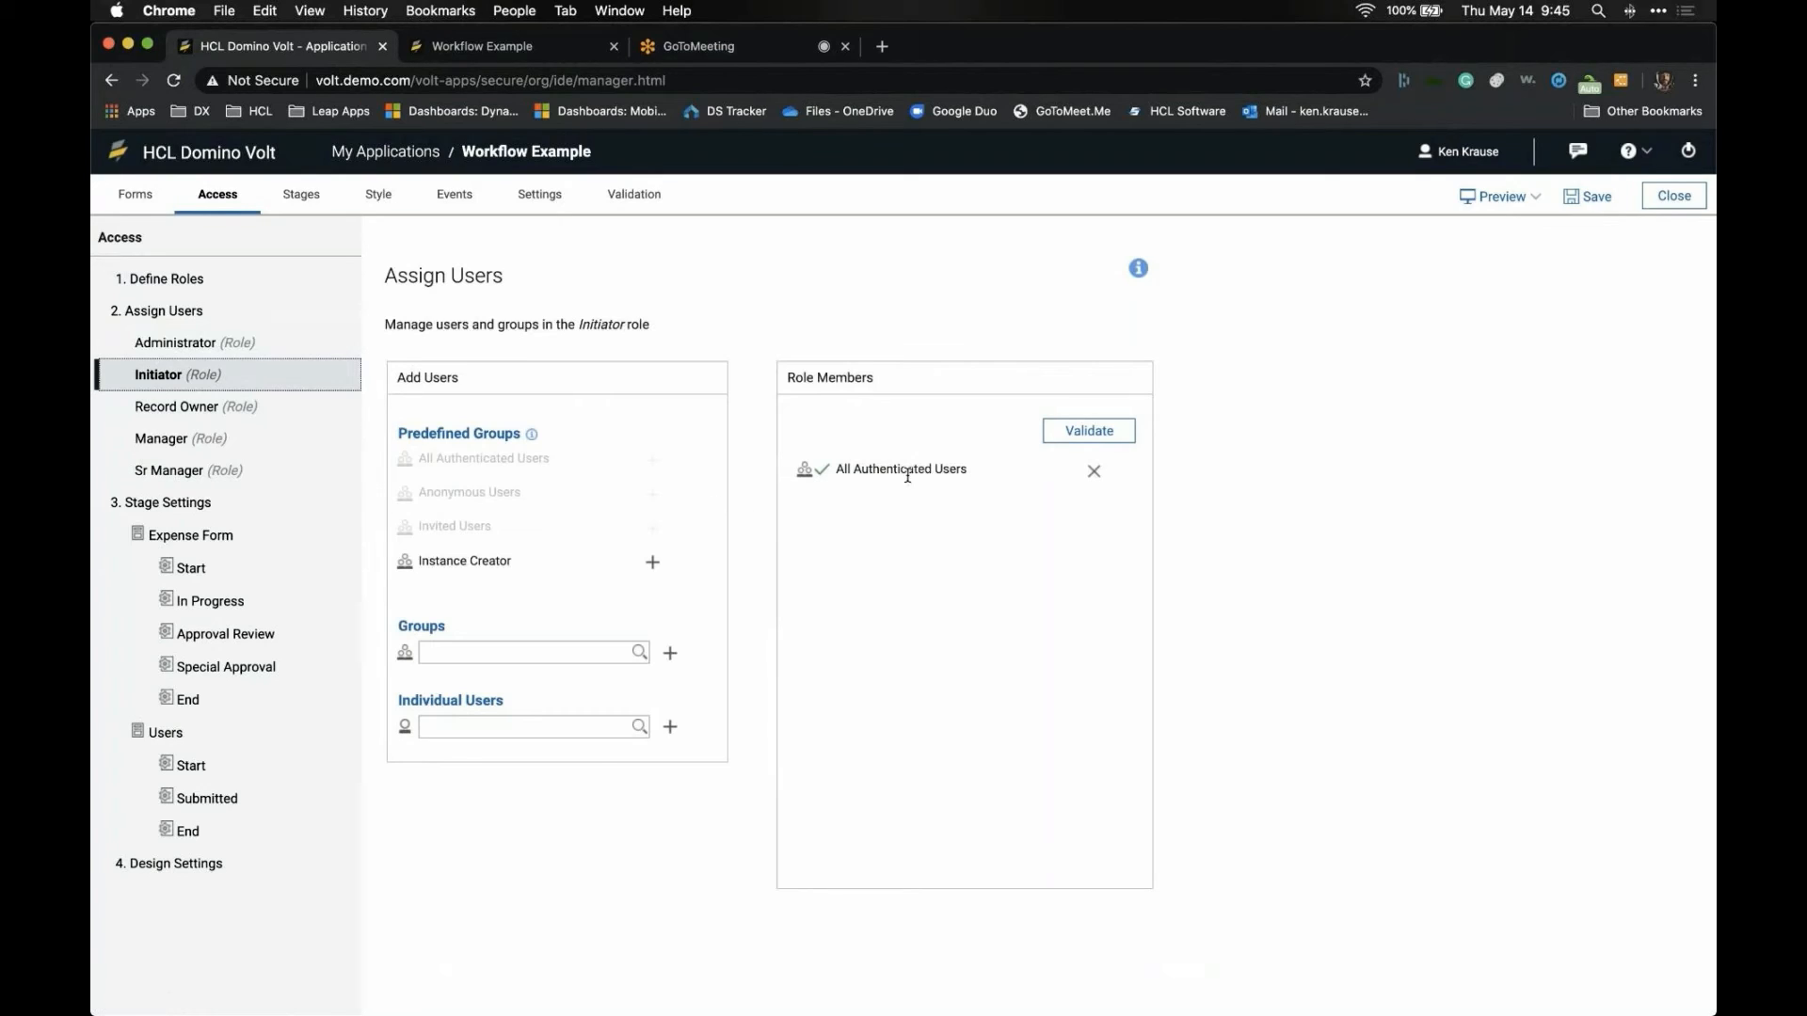
click(315, 408)
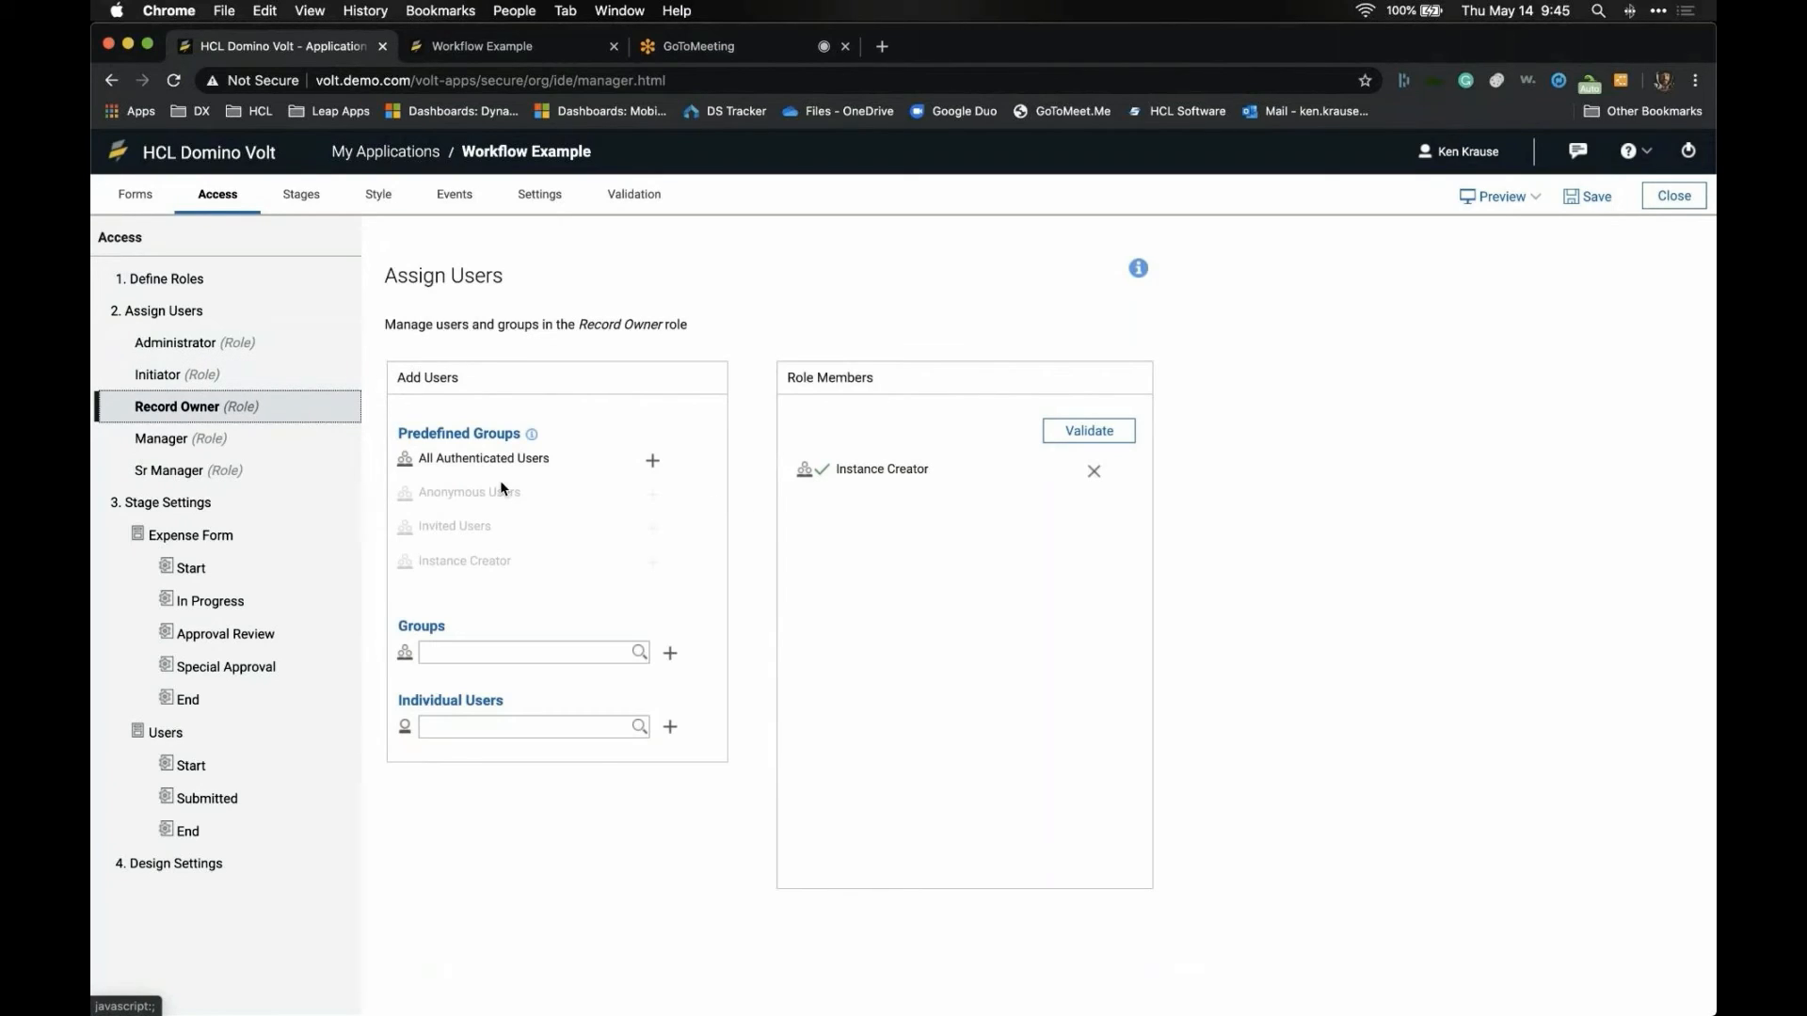
click(254, 446)
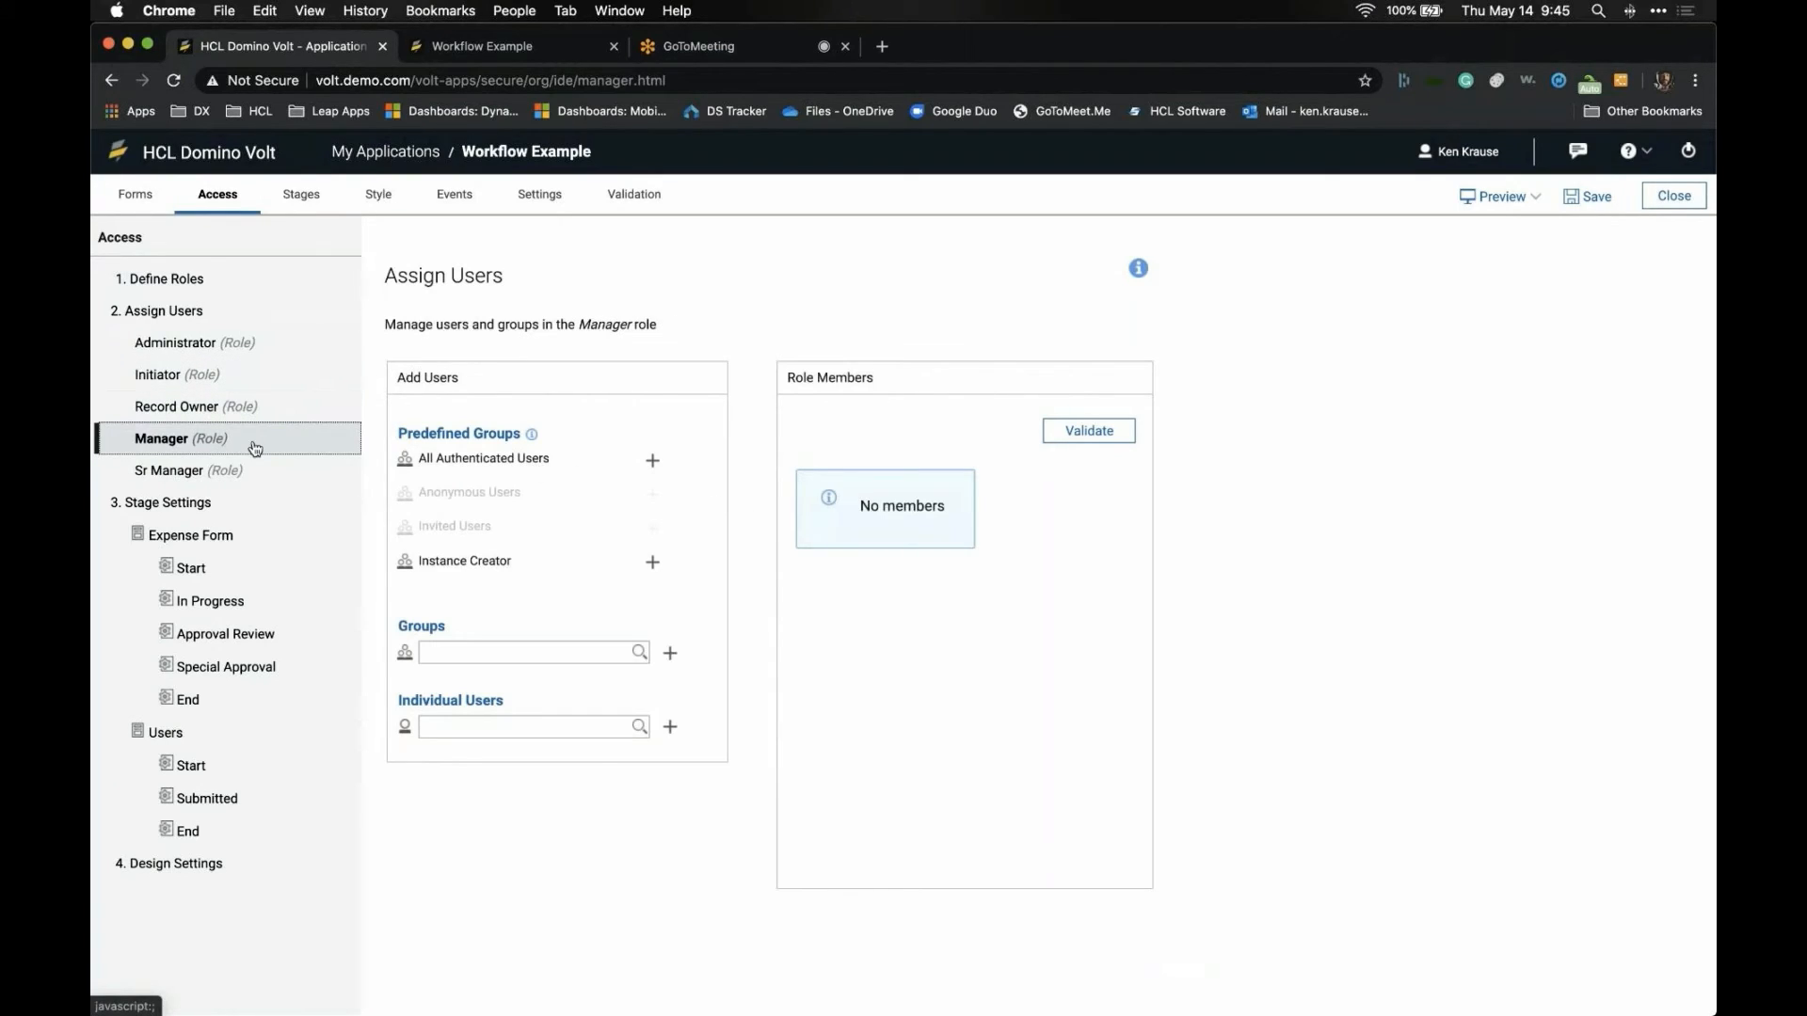
click(512, 656)
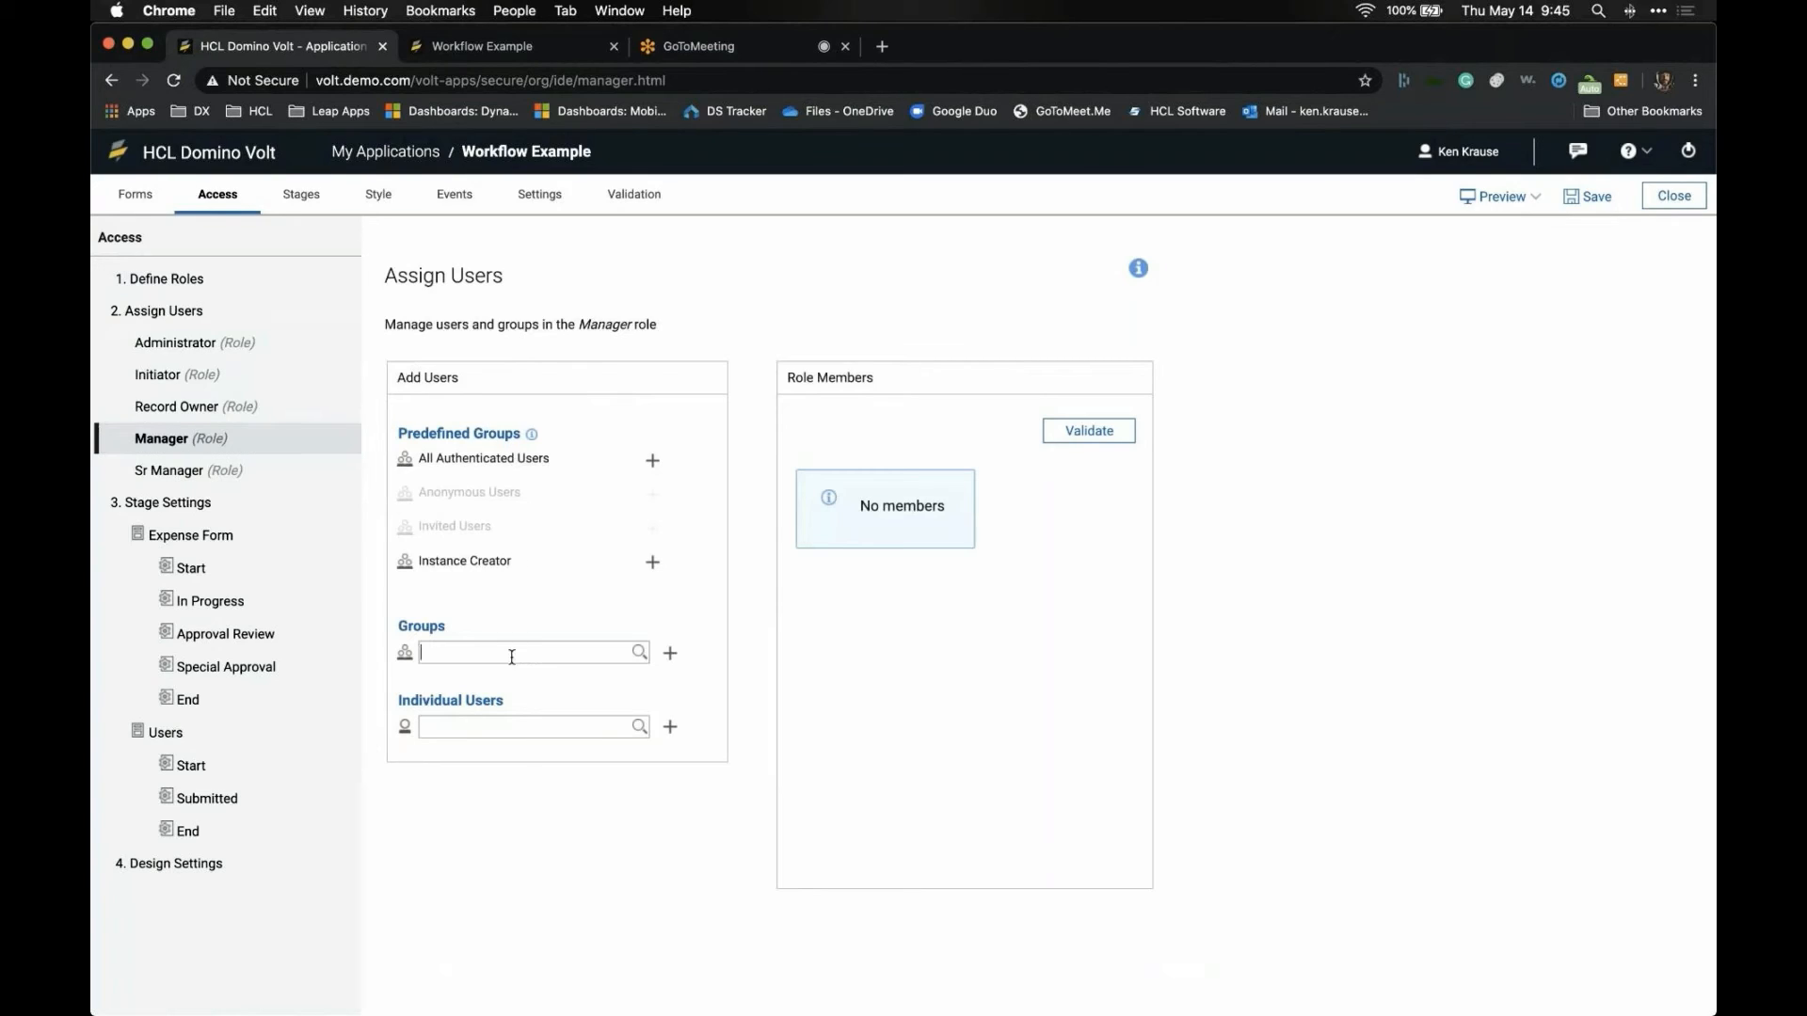
click(486, 748)
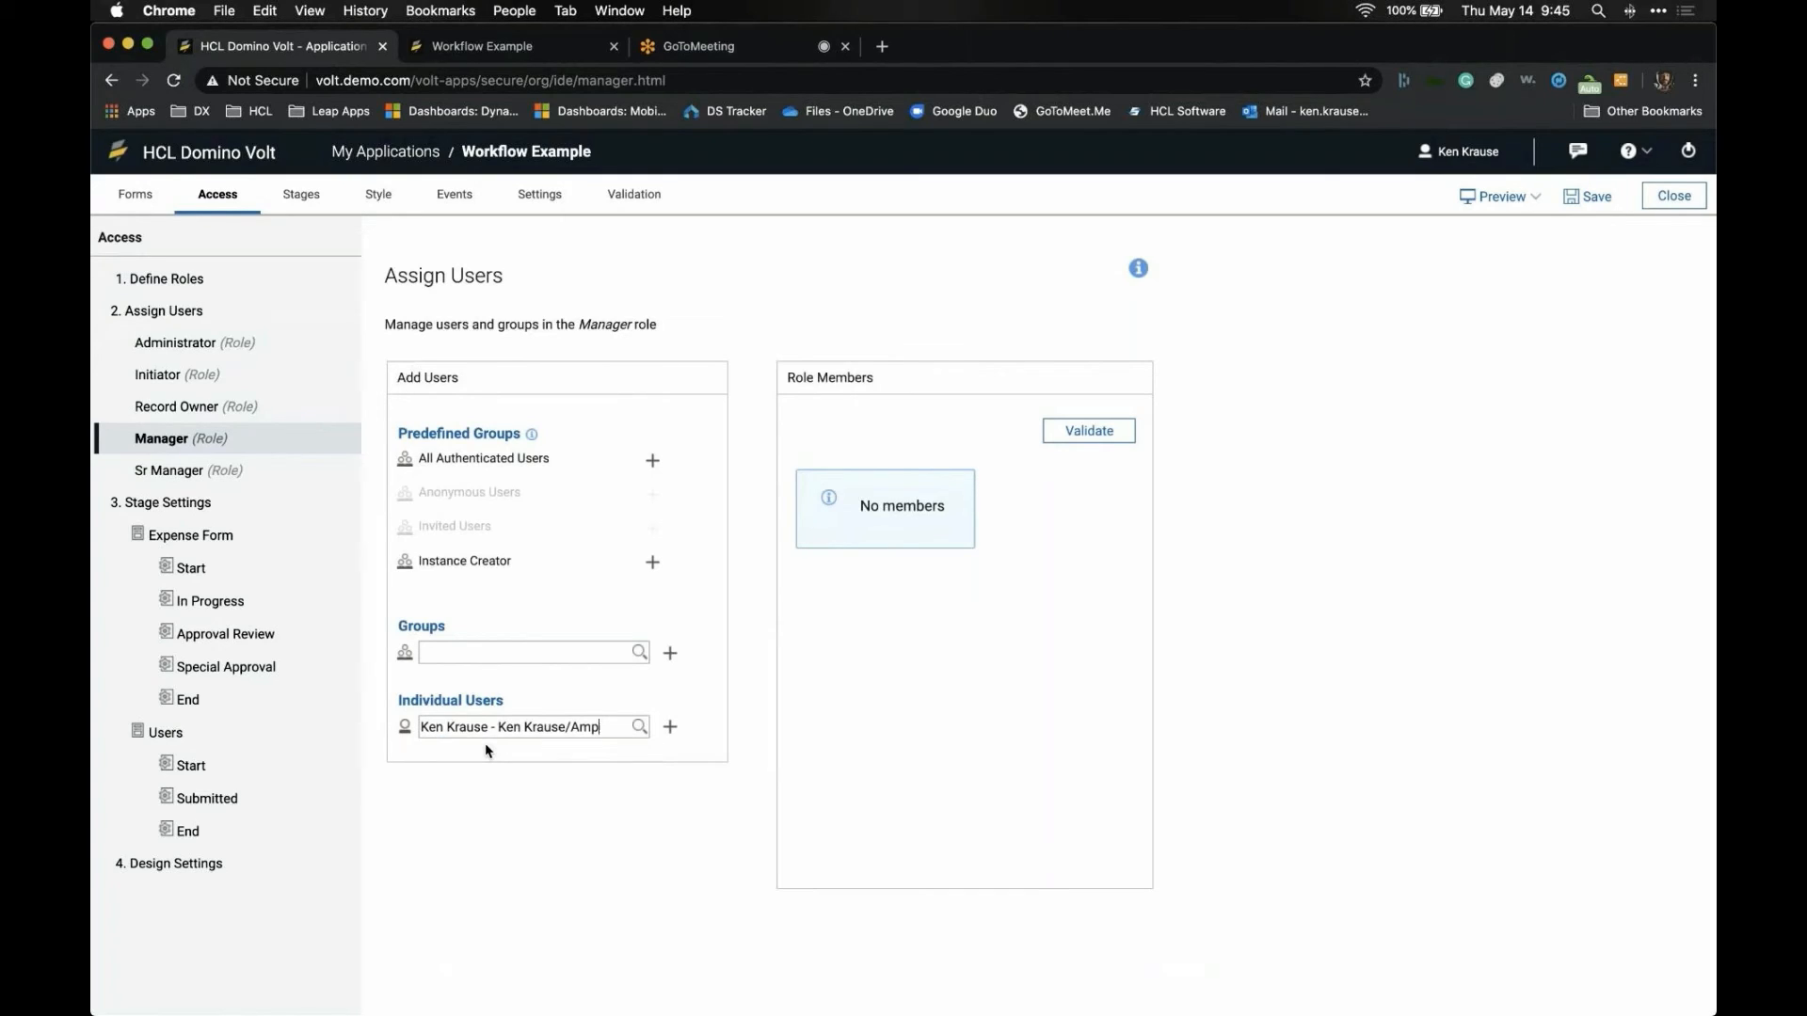
click(668, 730)
- Search for the same user and add them to the Sr Manager role
click(159, 476)
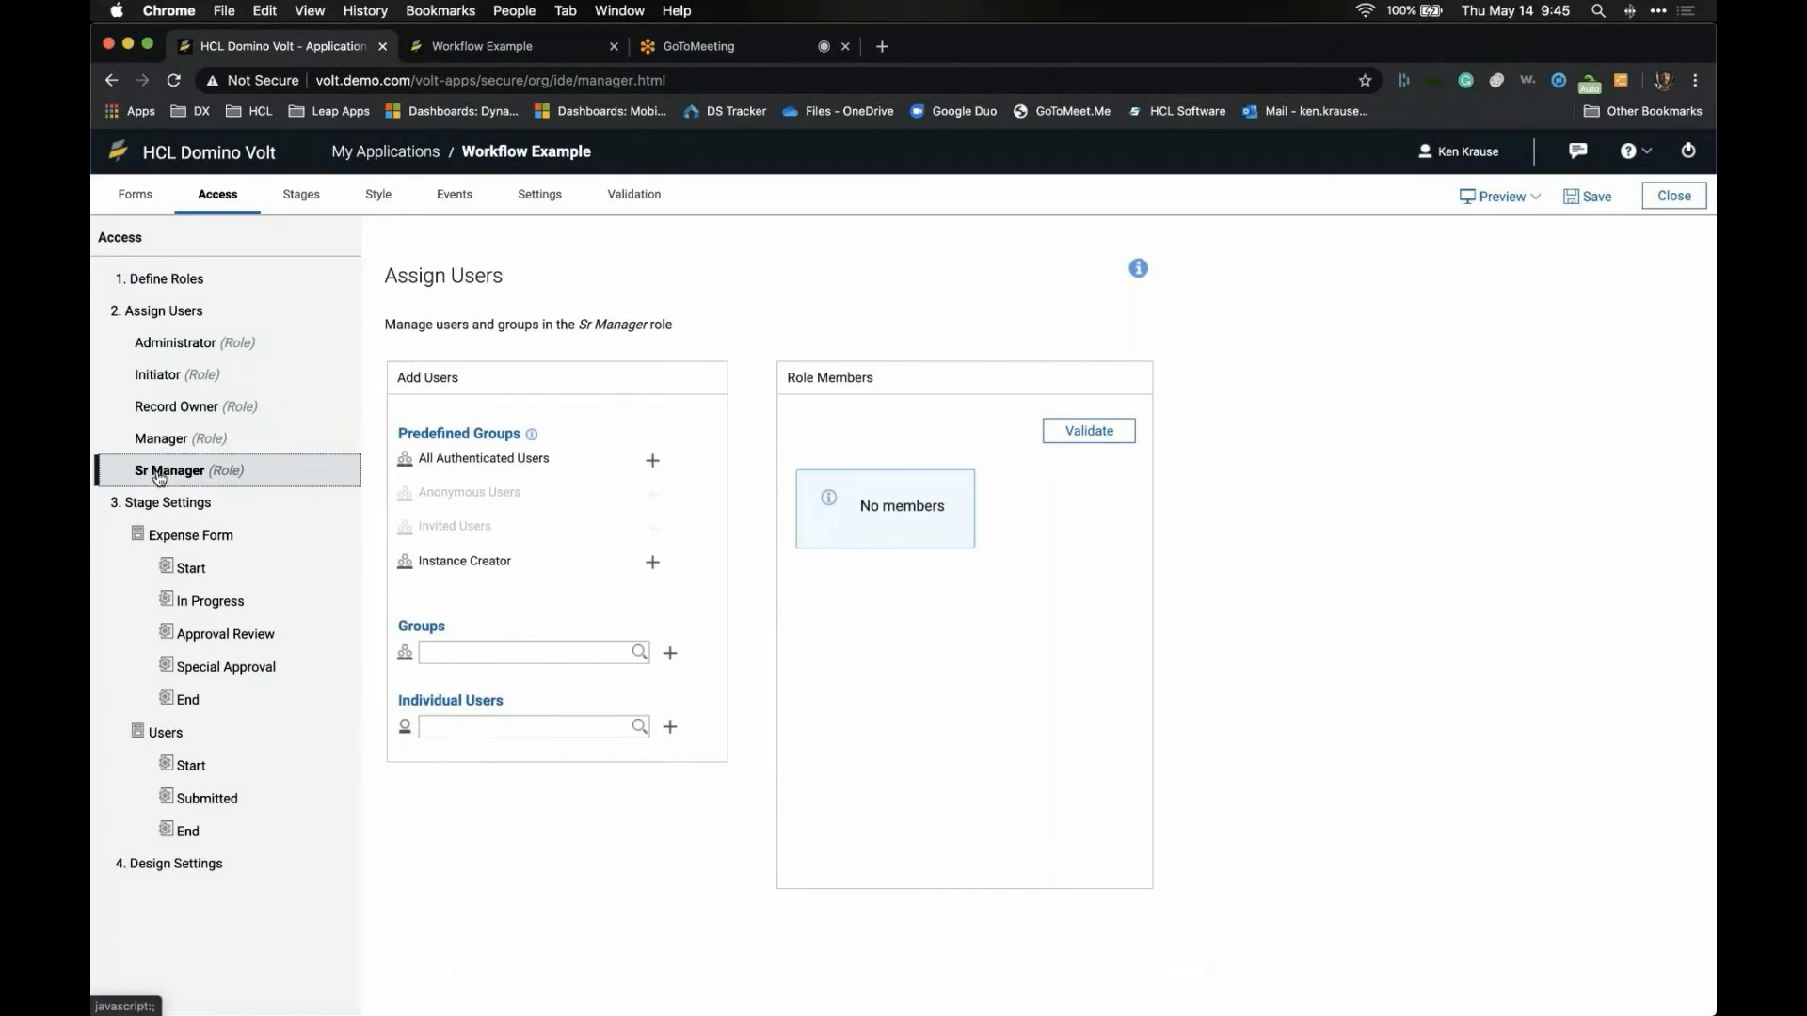
click(526, 730)
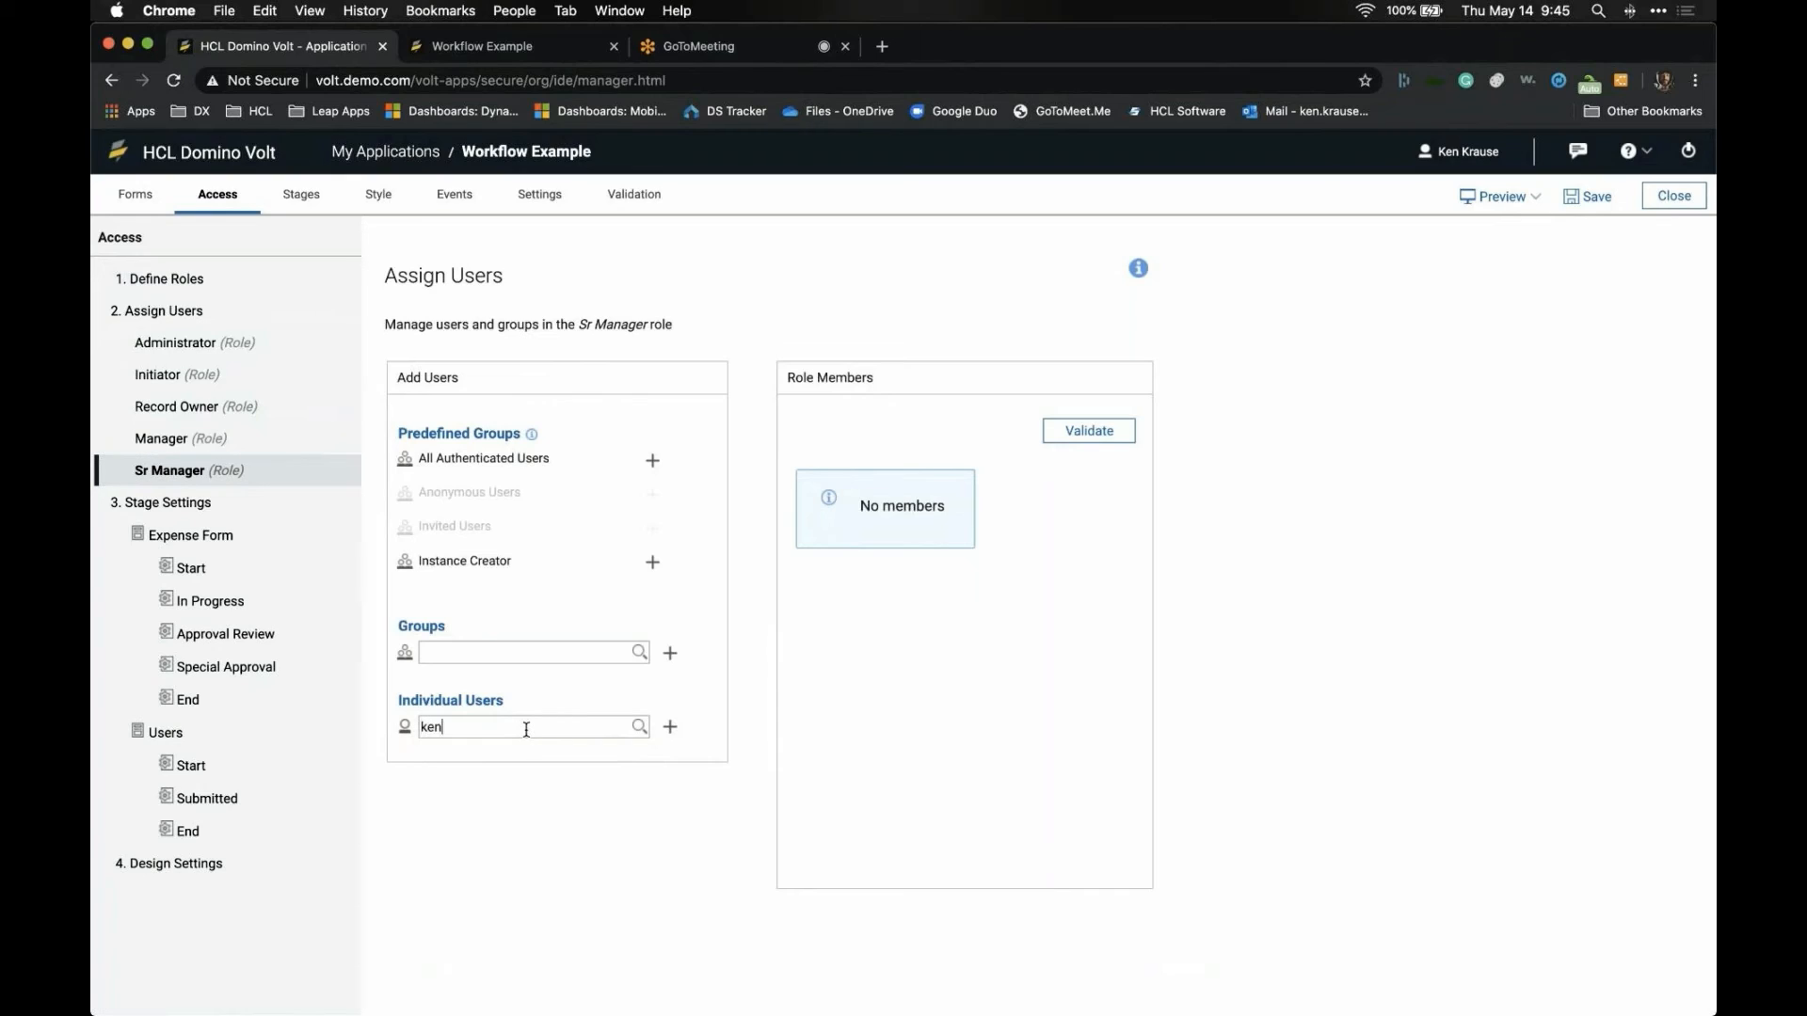
text(ken)
click(543, 749)
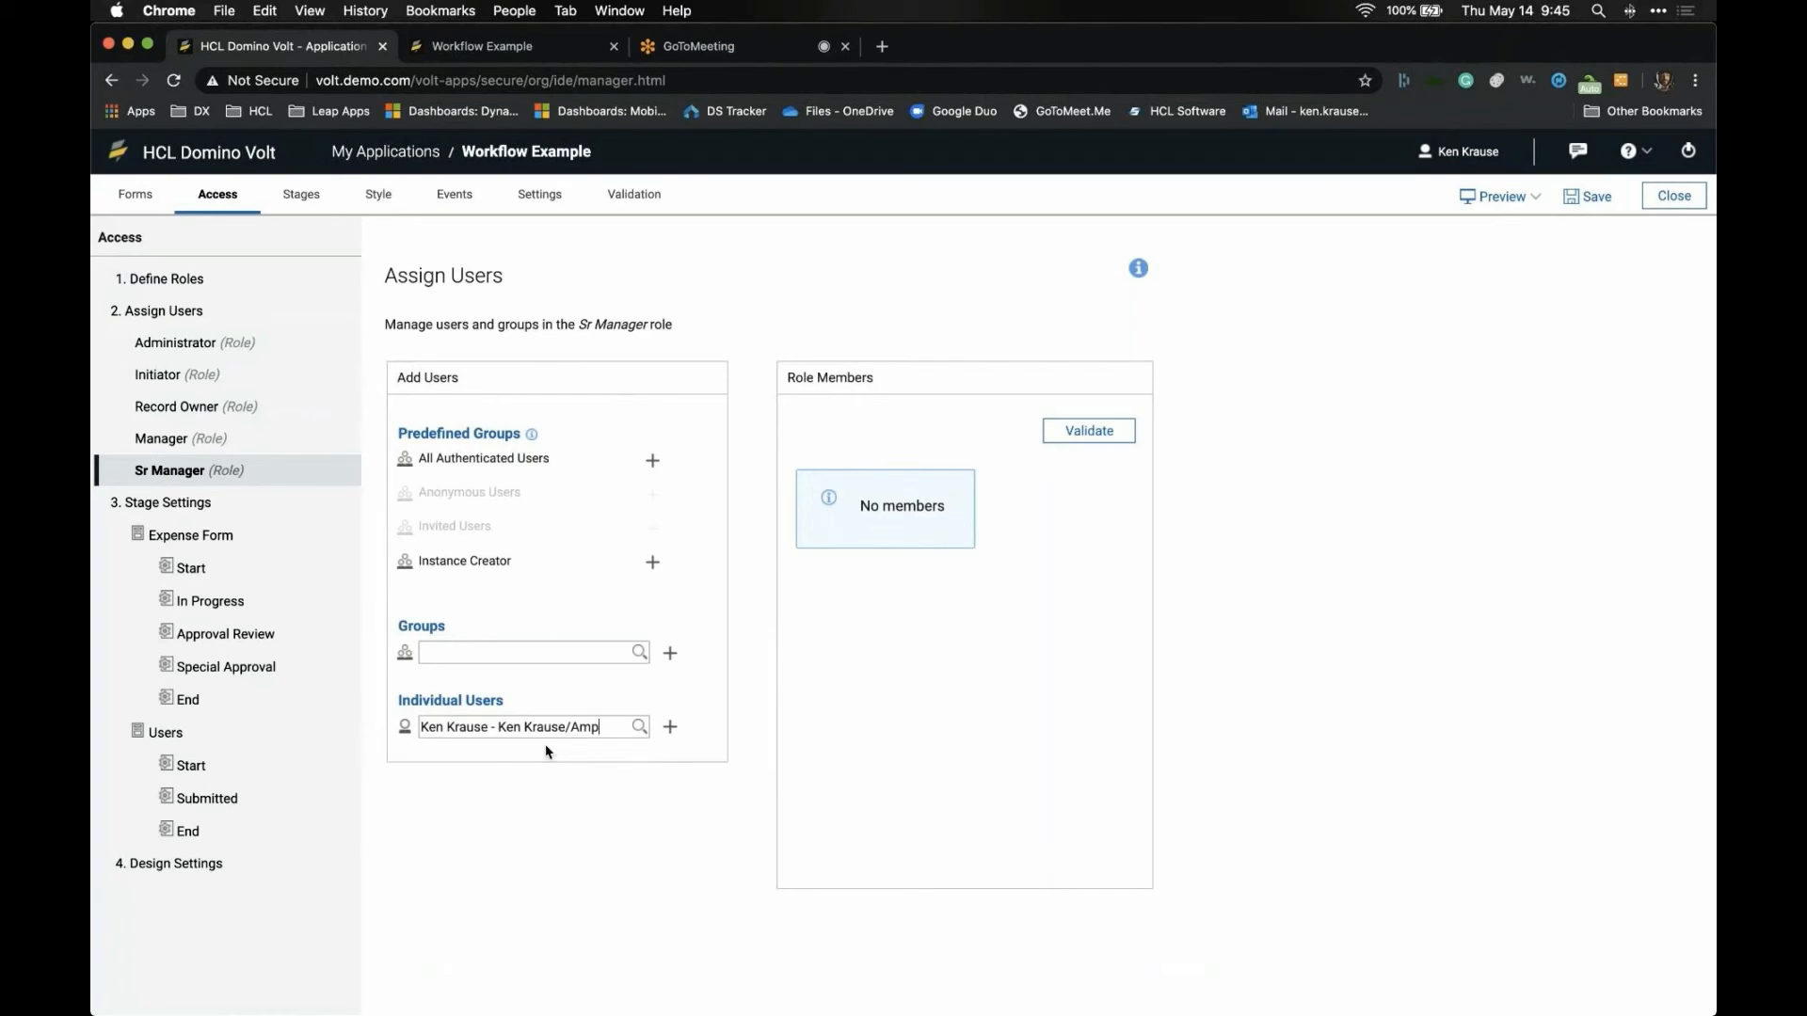
click(669, 727)
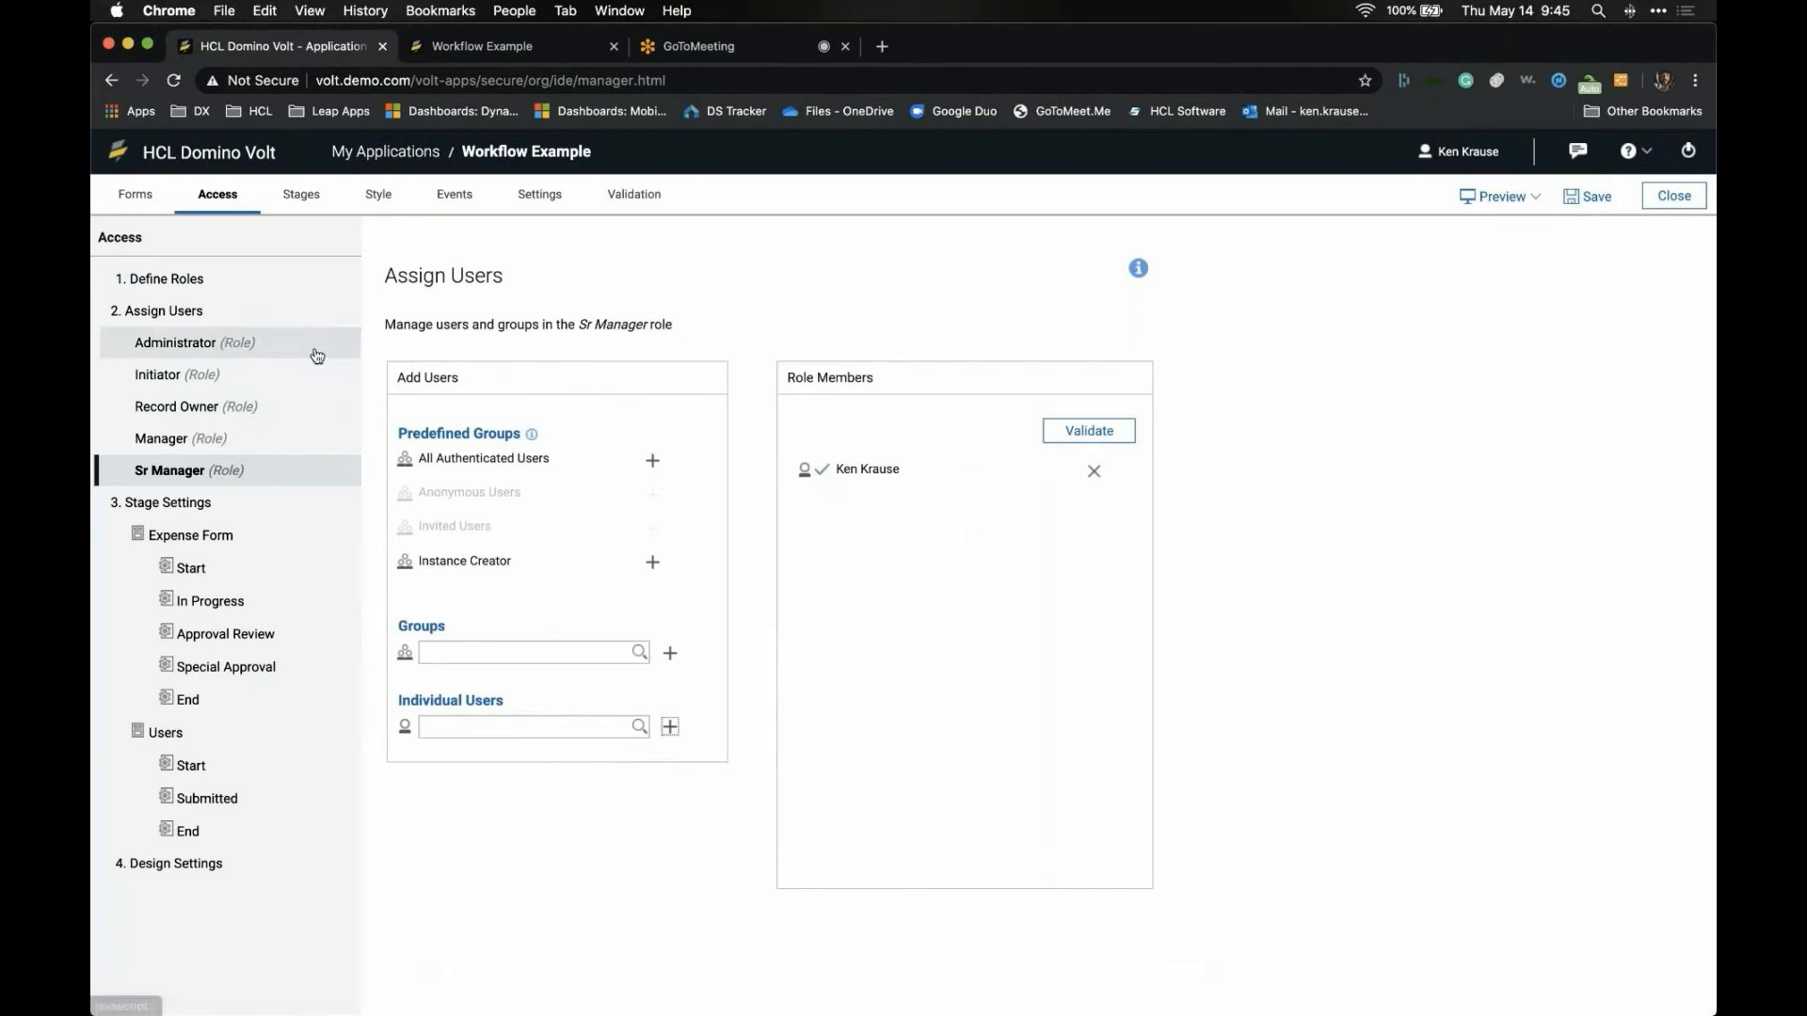
- Recheck the Record Owner, Manager and Sr Manager members, then open Expense Form Start stage permissions
click(270, 288)
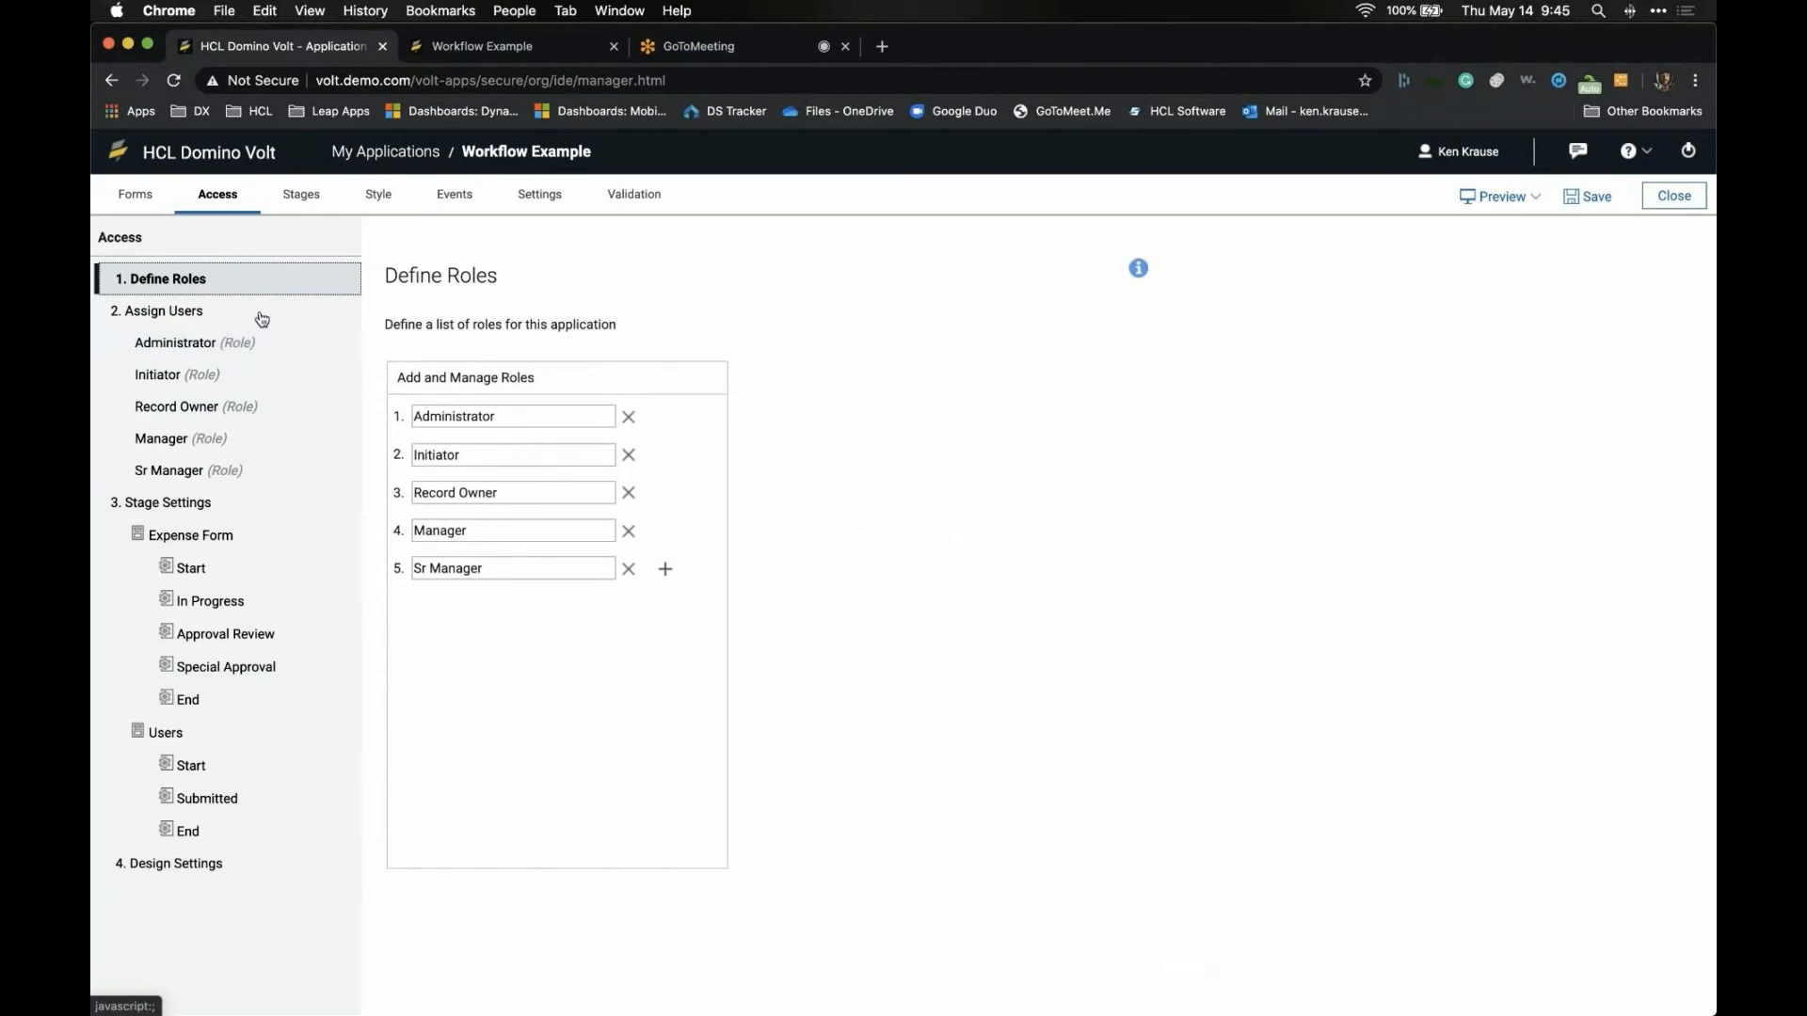
click(249, 407)
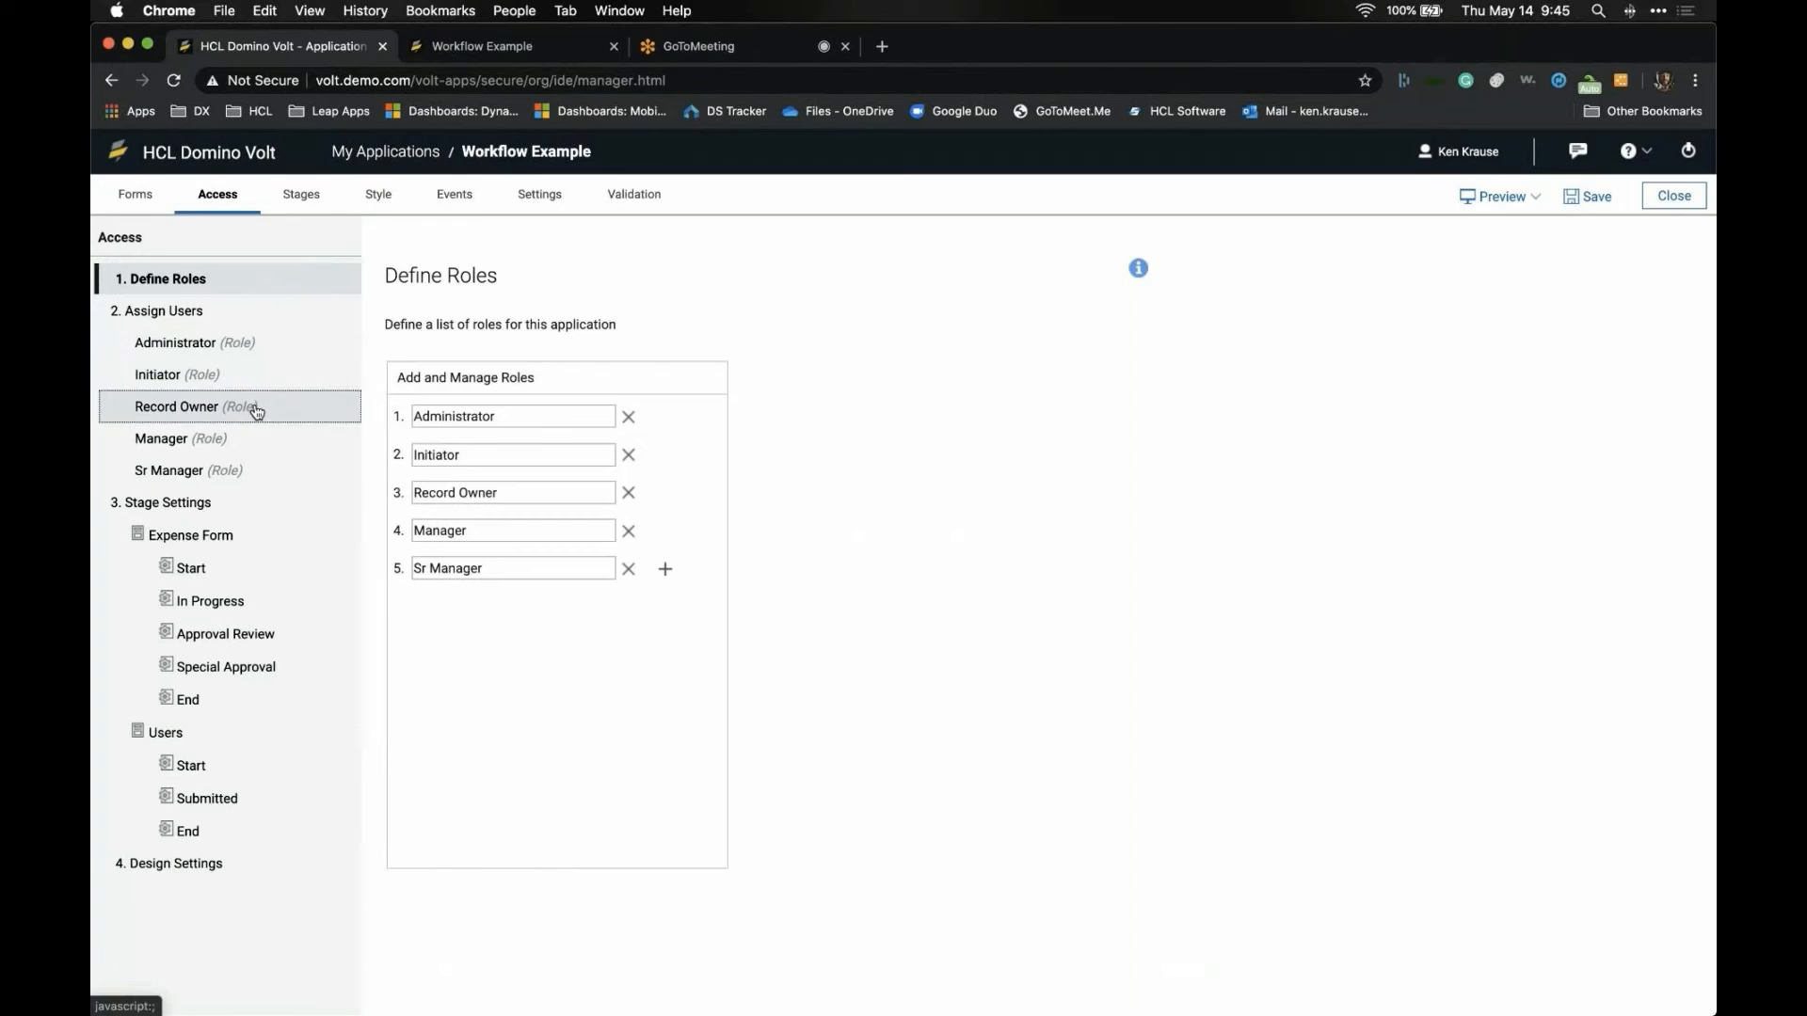
click(262, 450)
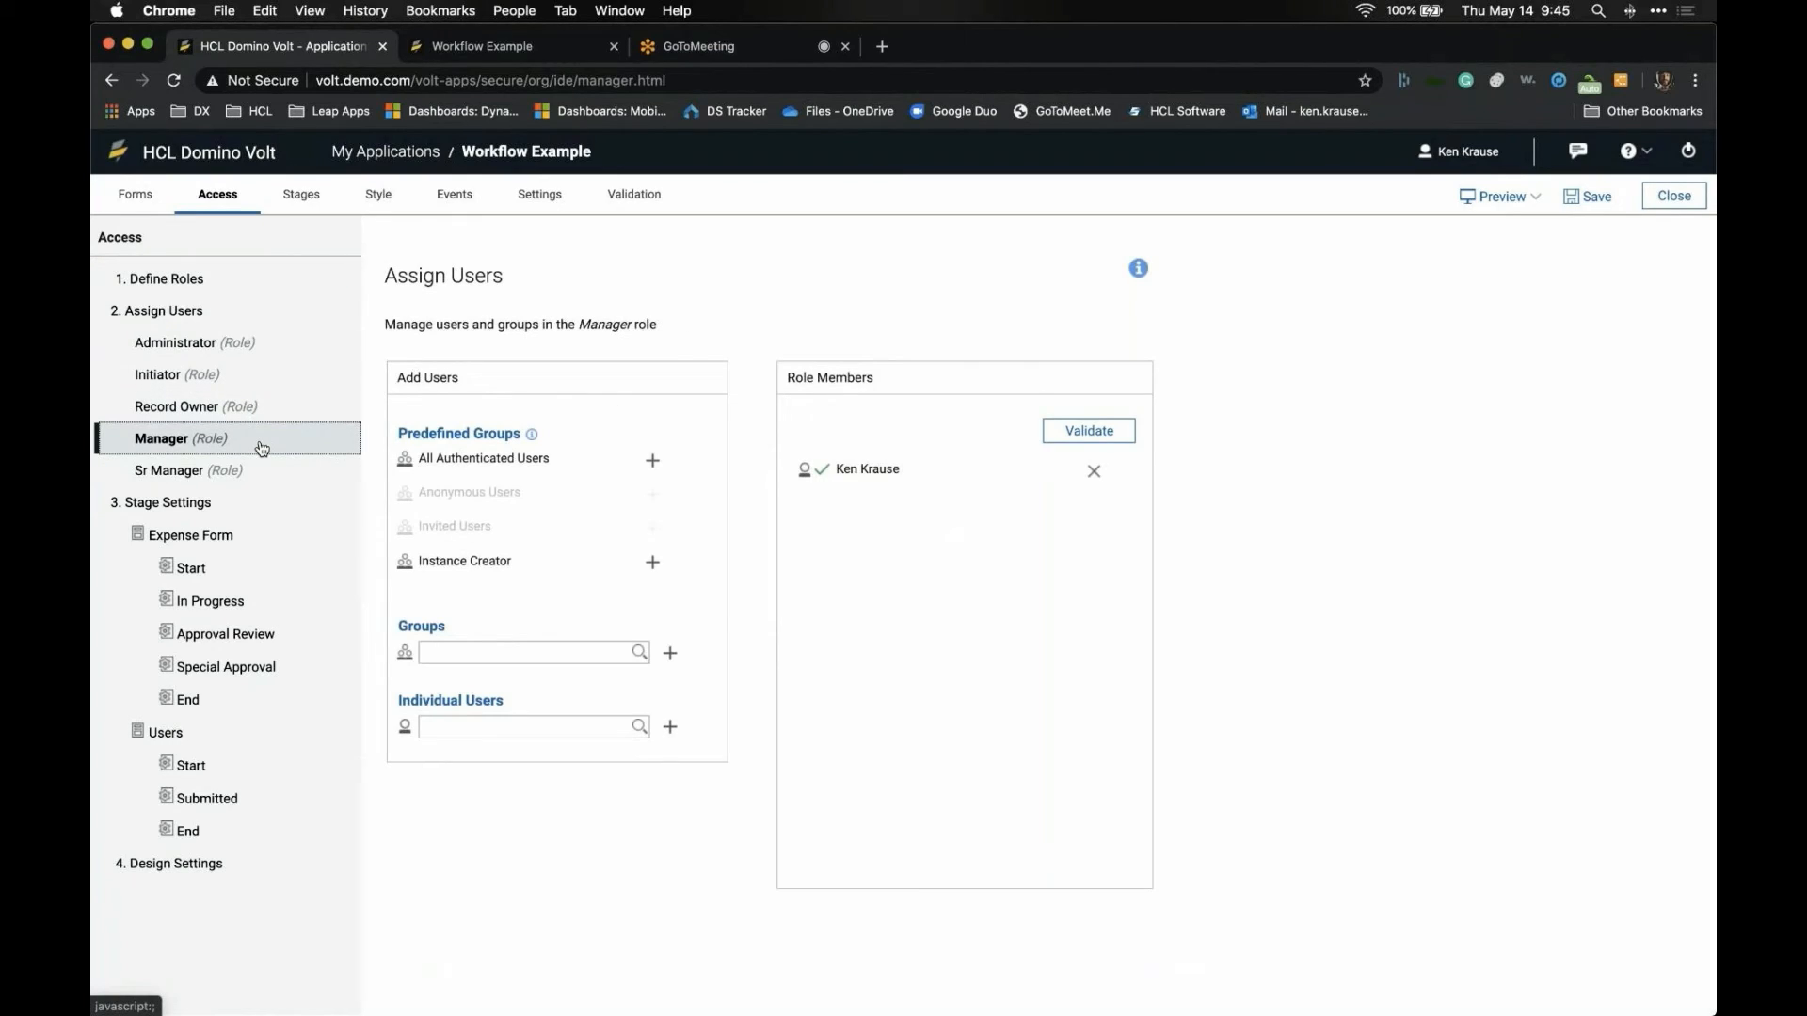
click(259, 471)
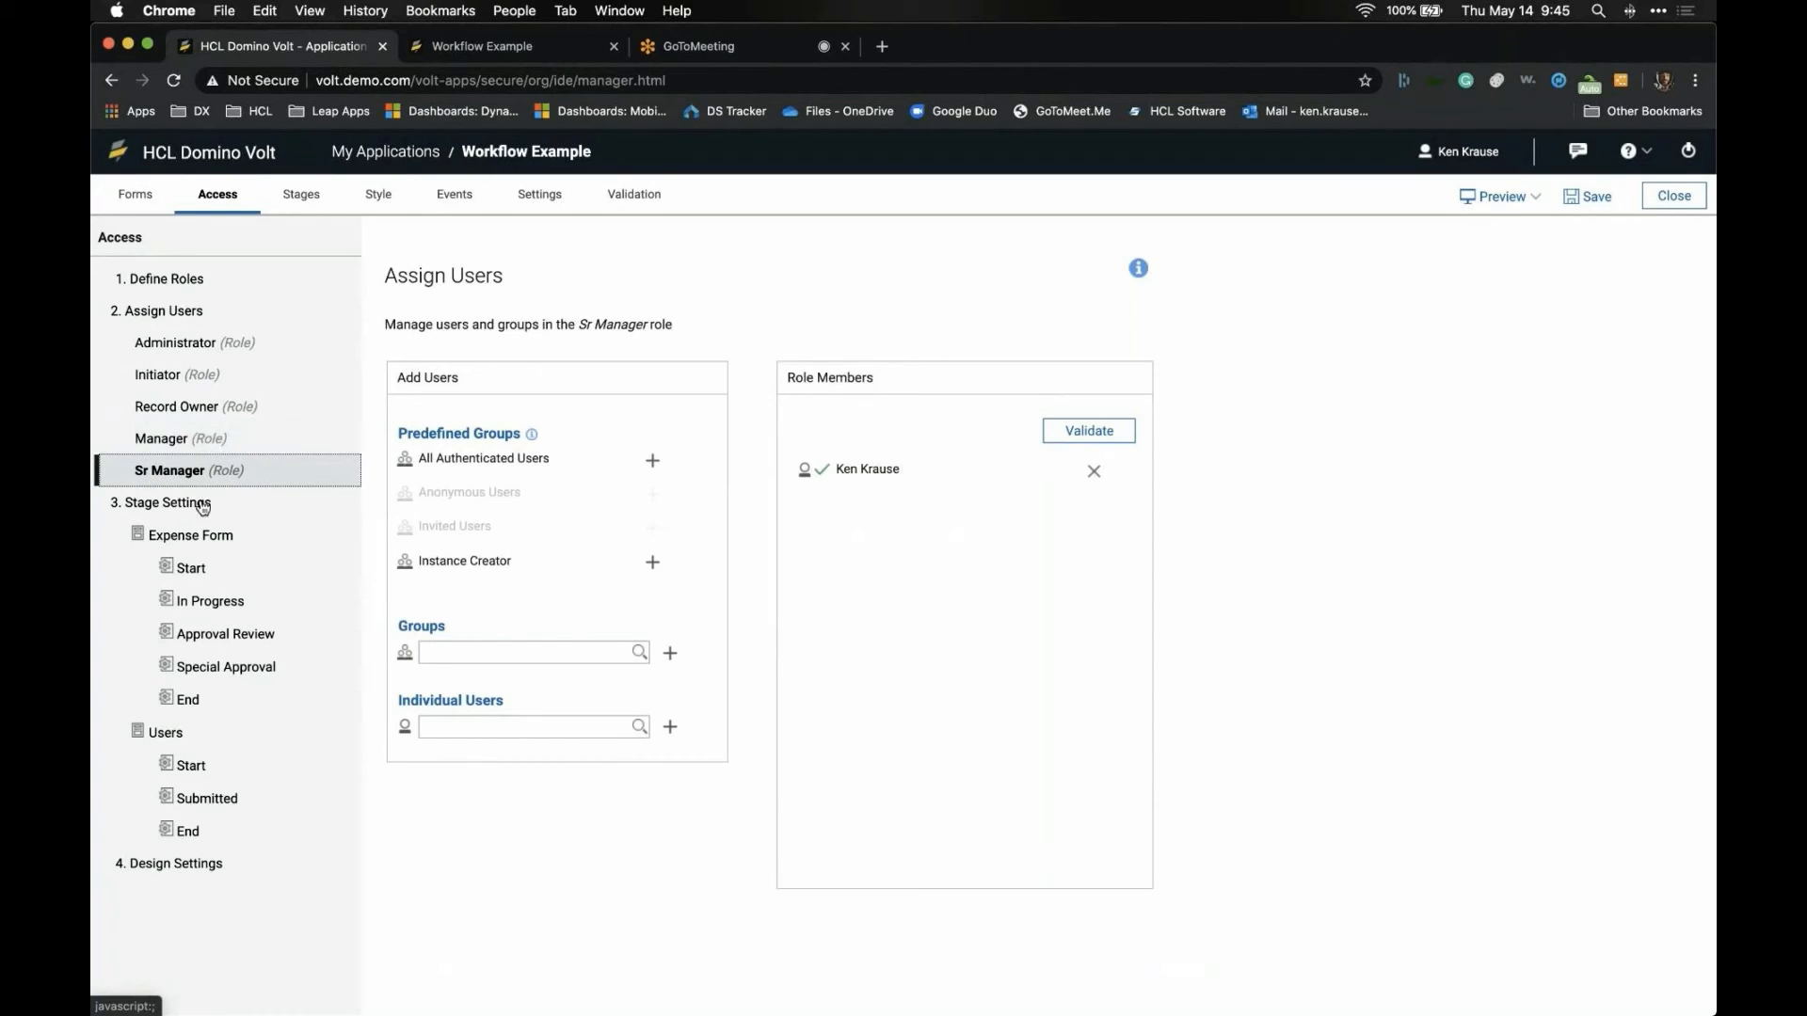
click(191, 568)
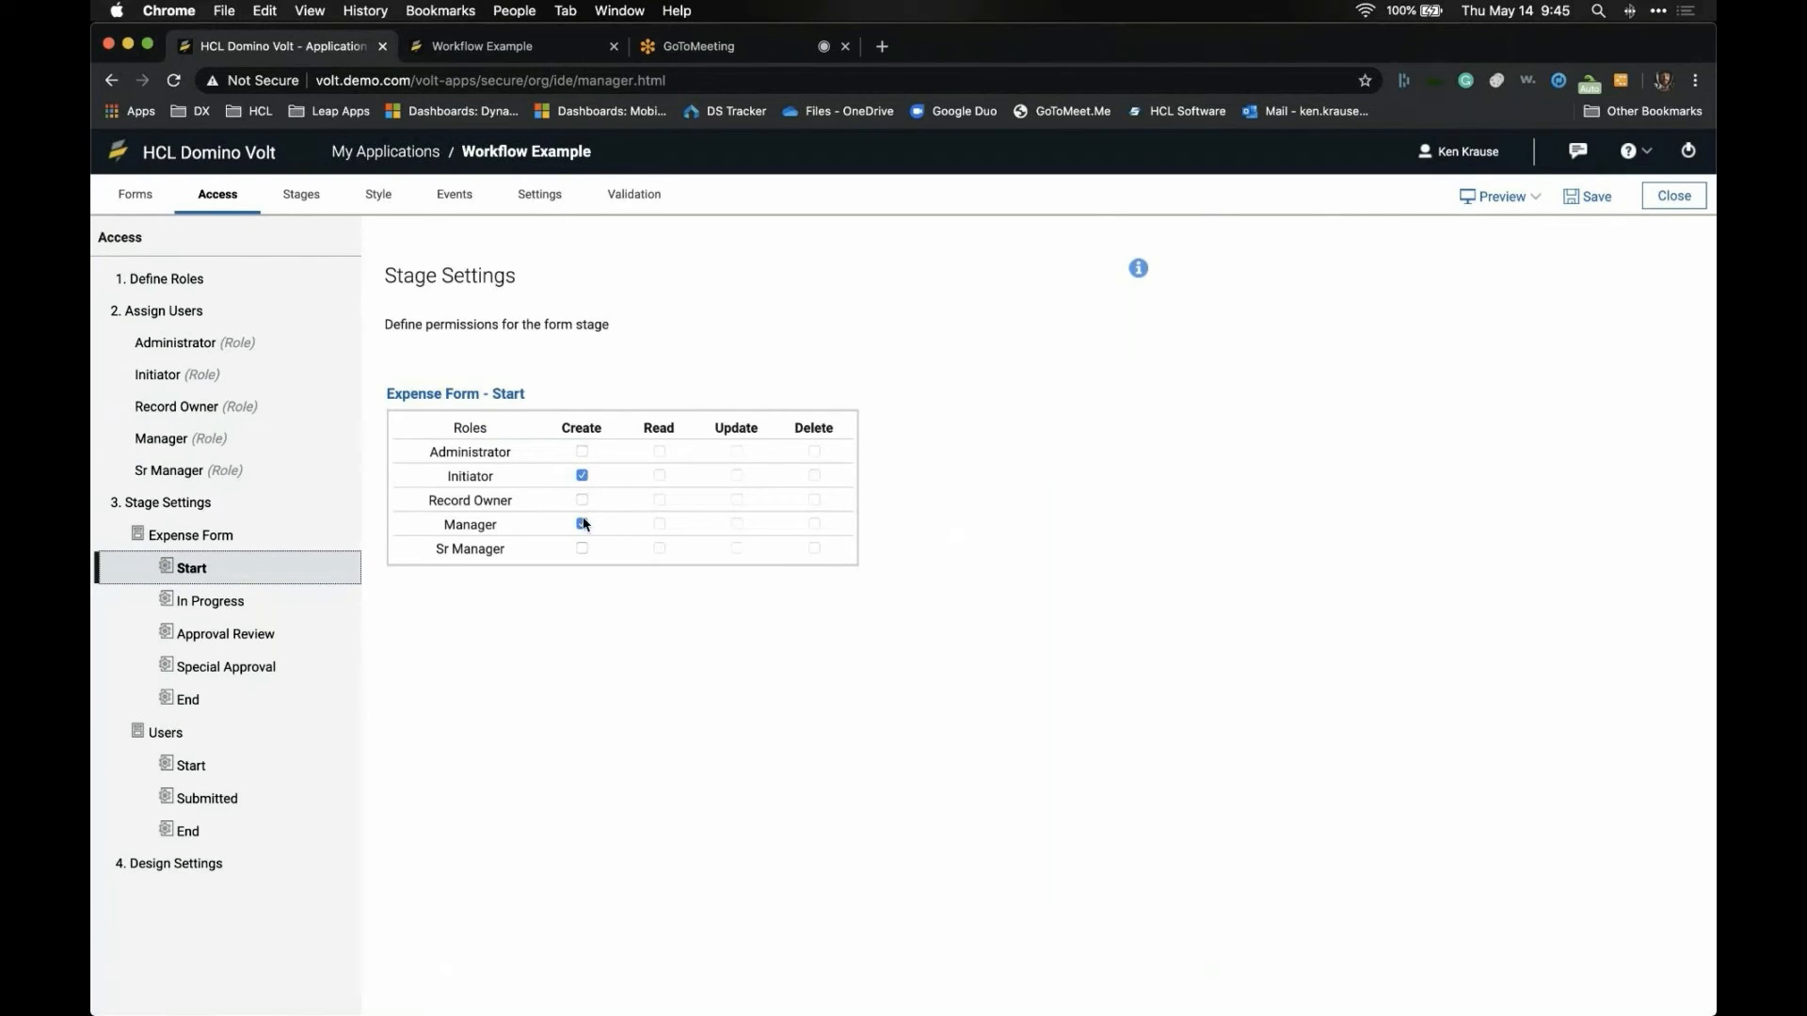
- Grant Update to Record Owner in In Progress, Manager in Approval Review, Sr Manager in Special Approval
click(269, 609)
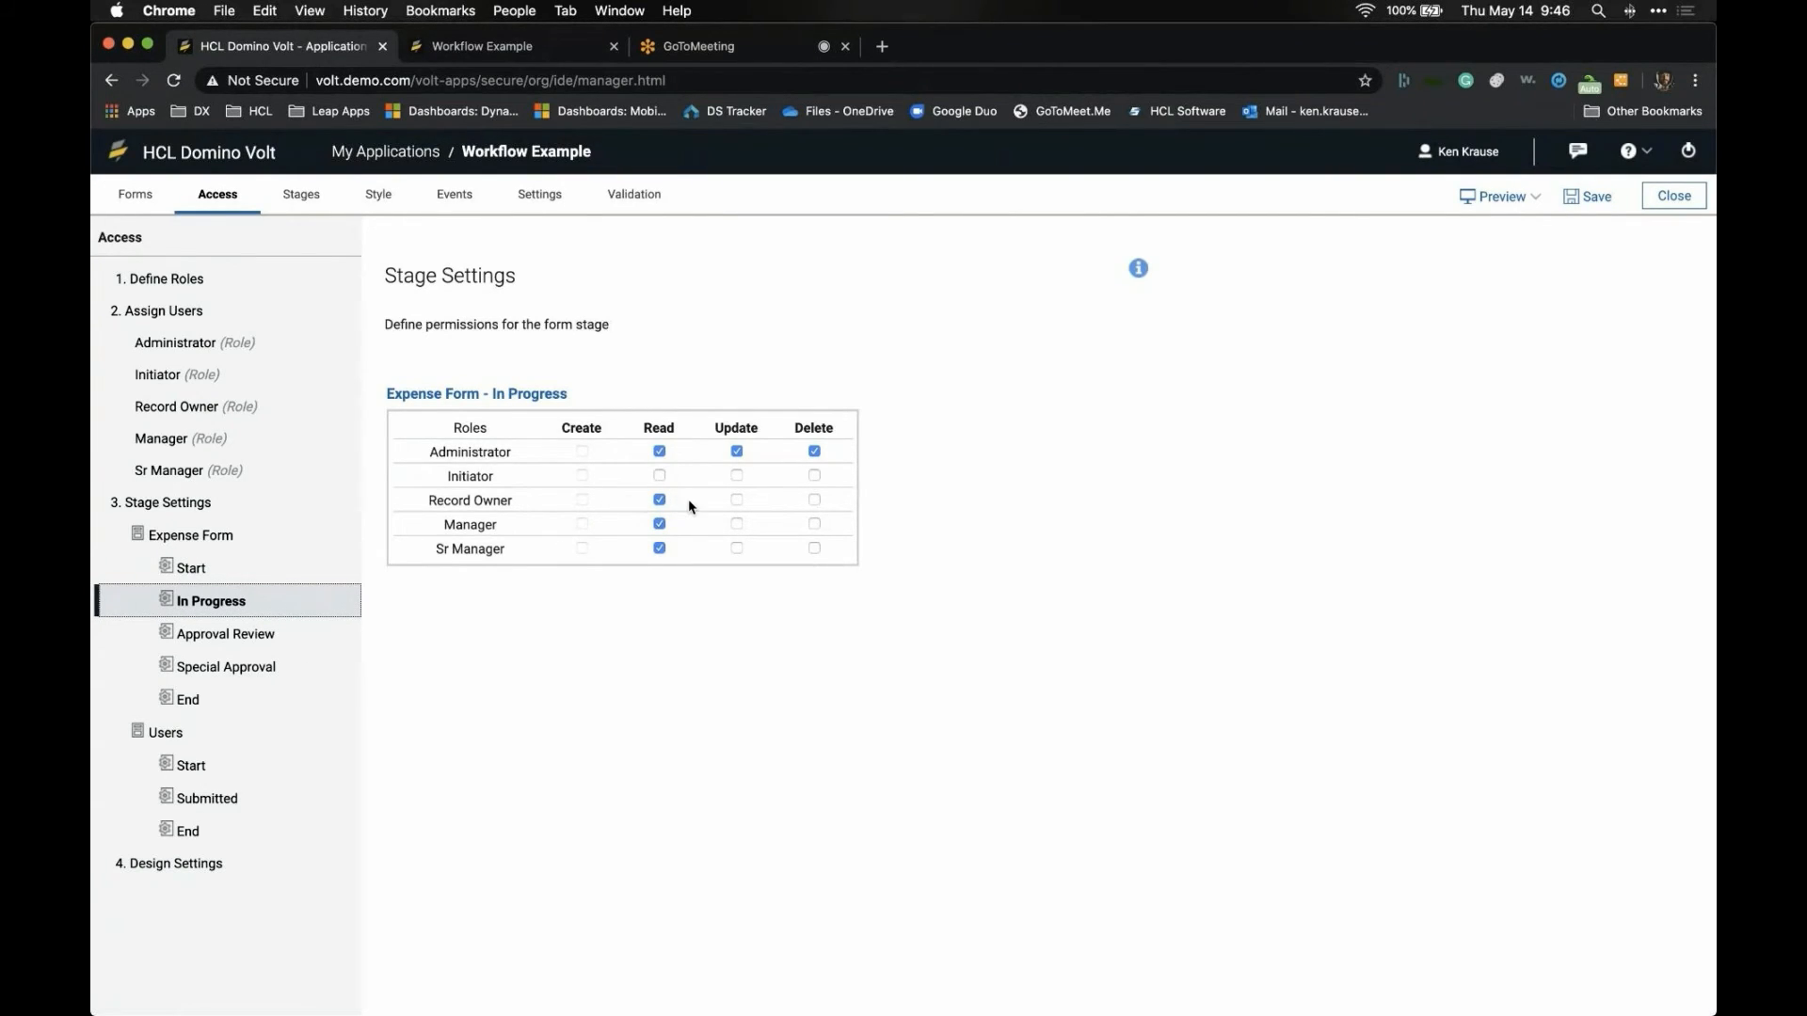
click(736, 500)
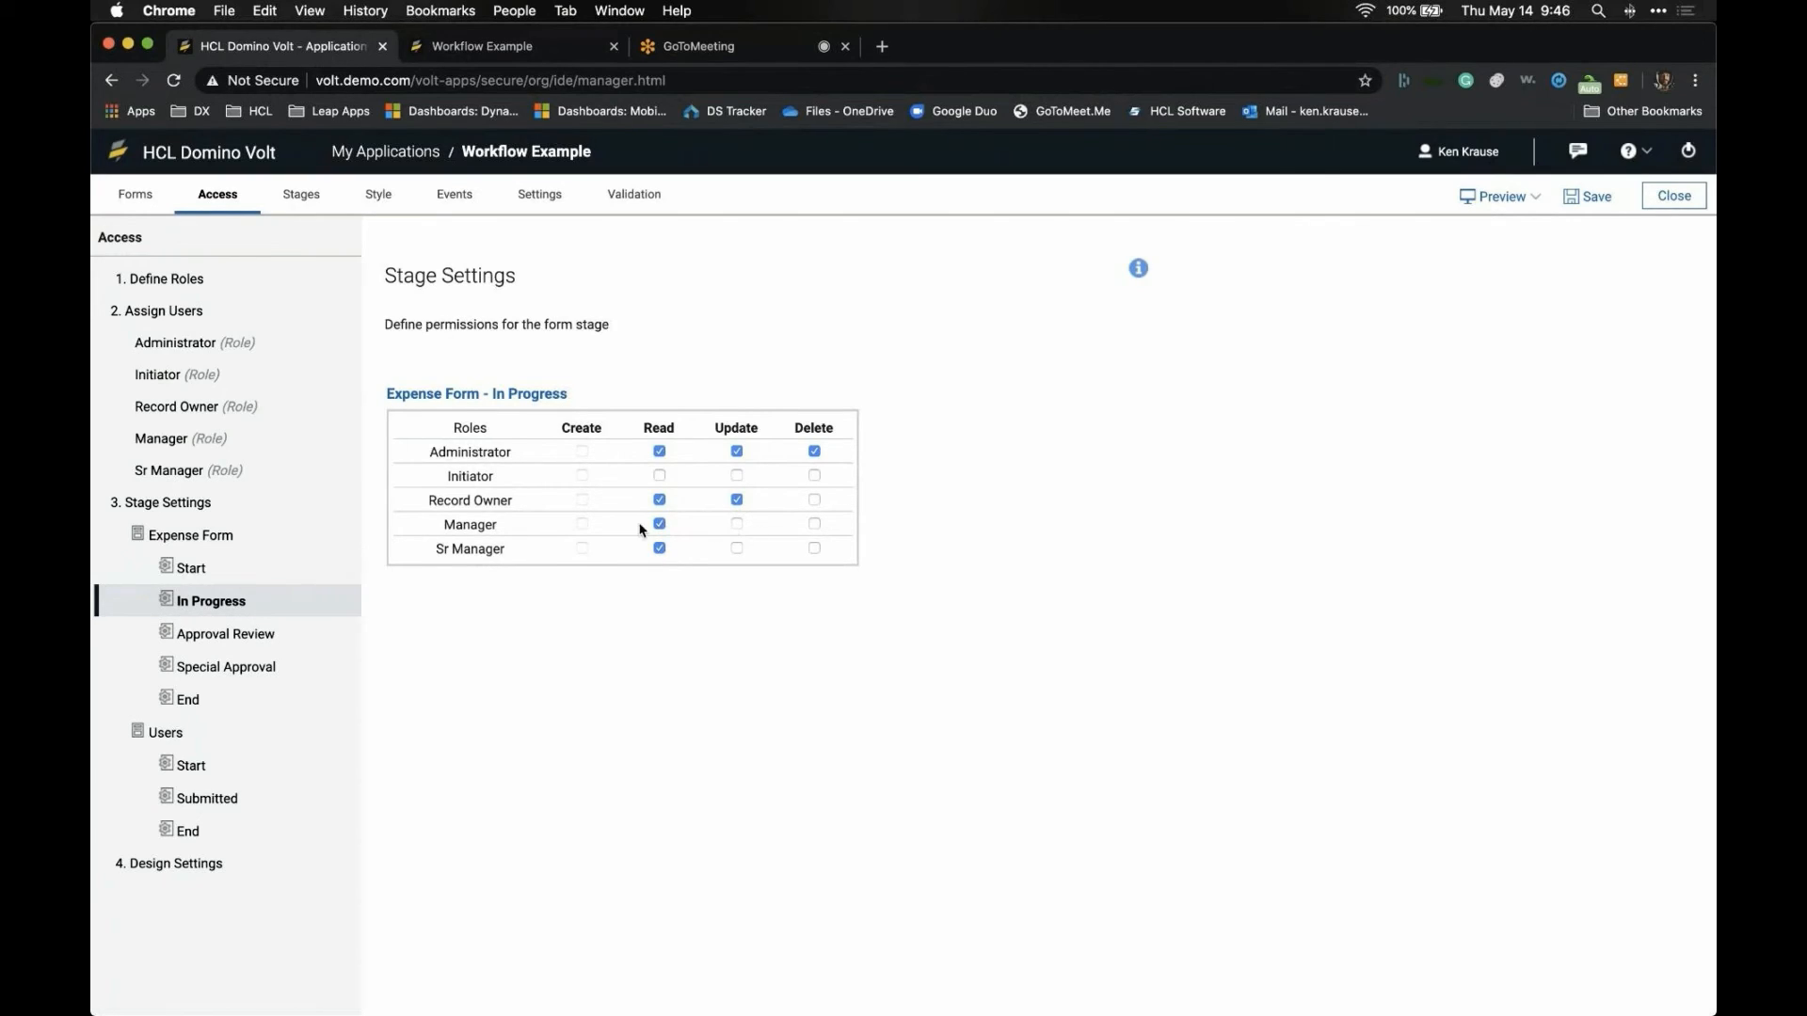
click(274, 633)
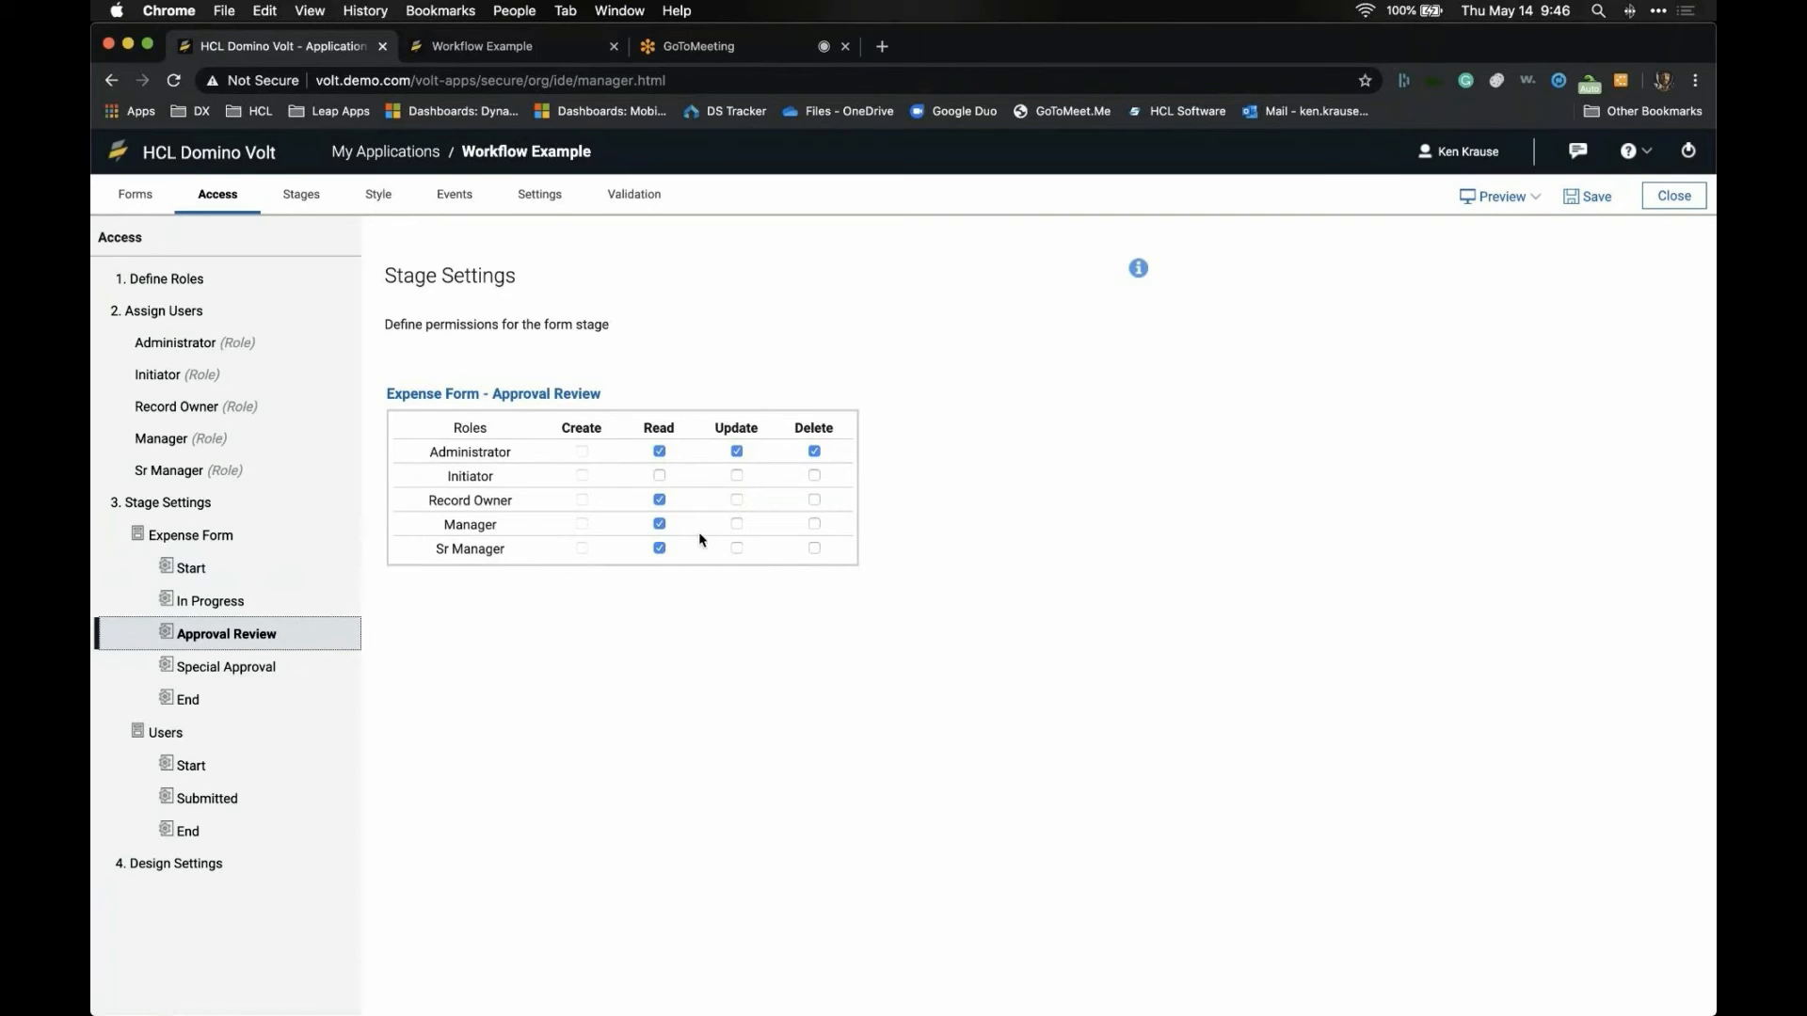
click(737, 524)
click(315, 665)
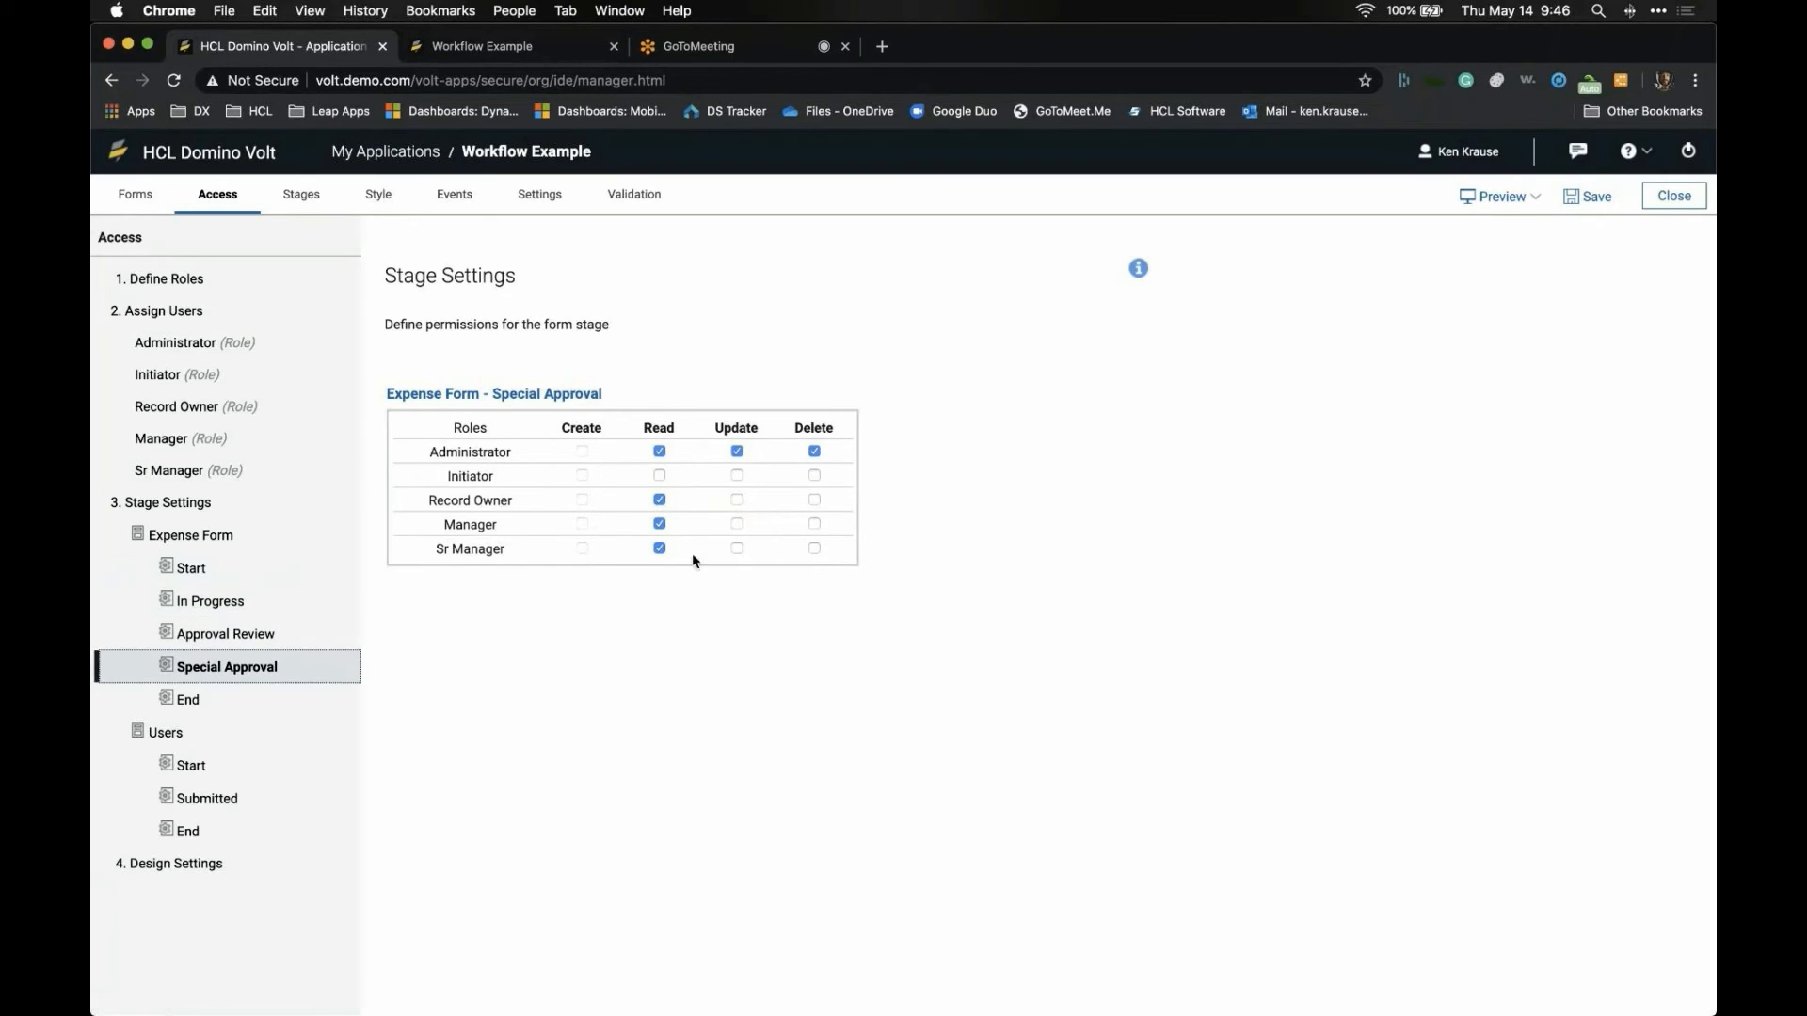
click(738, 550)
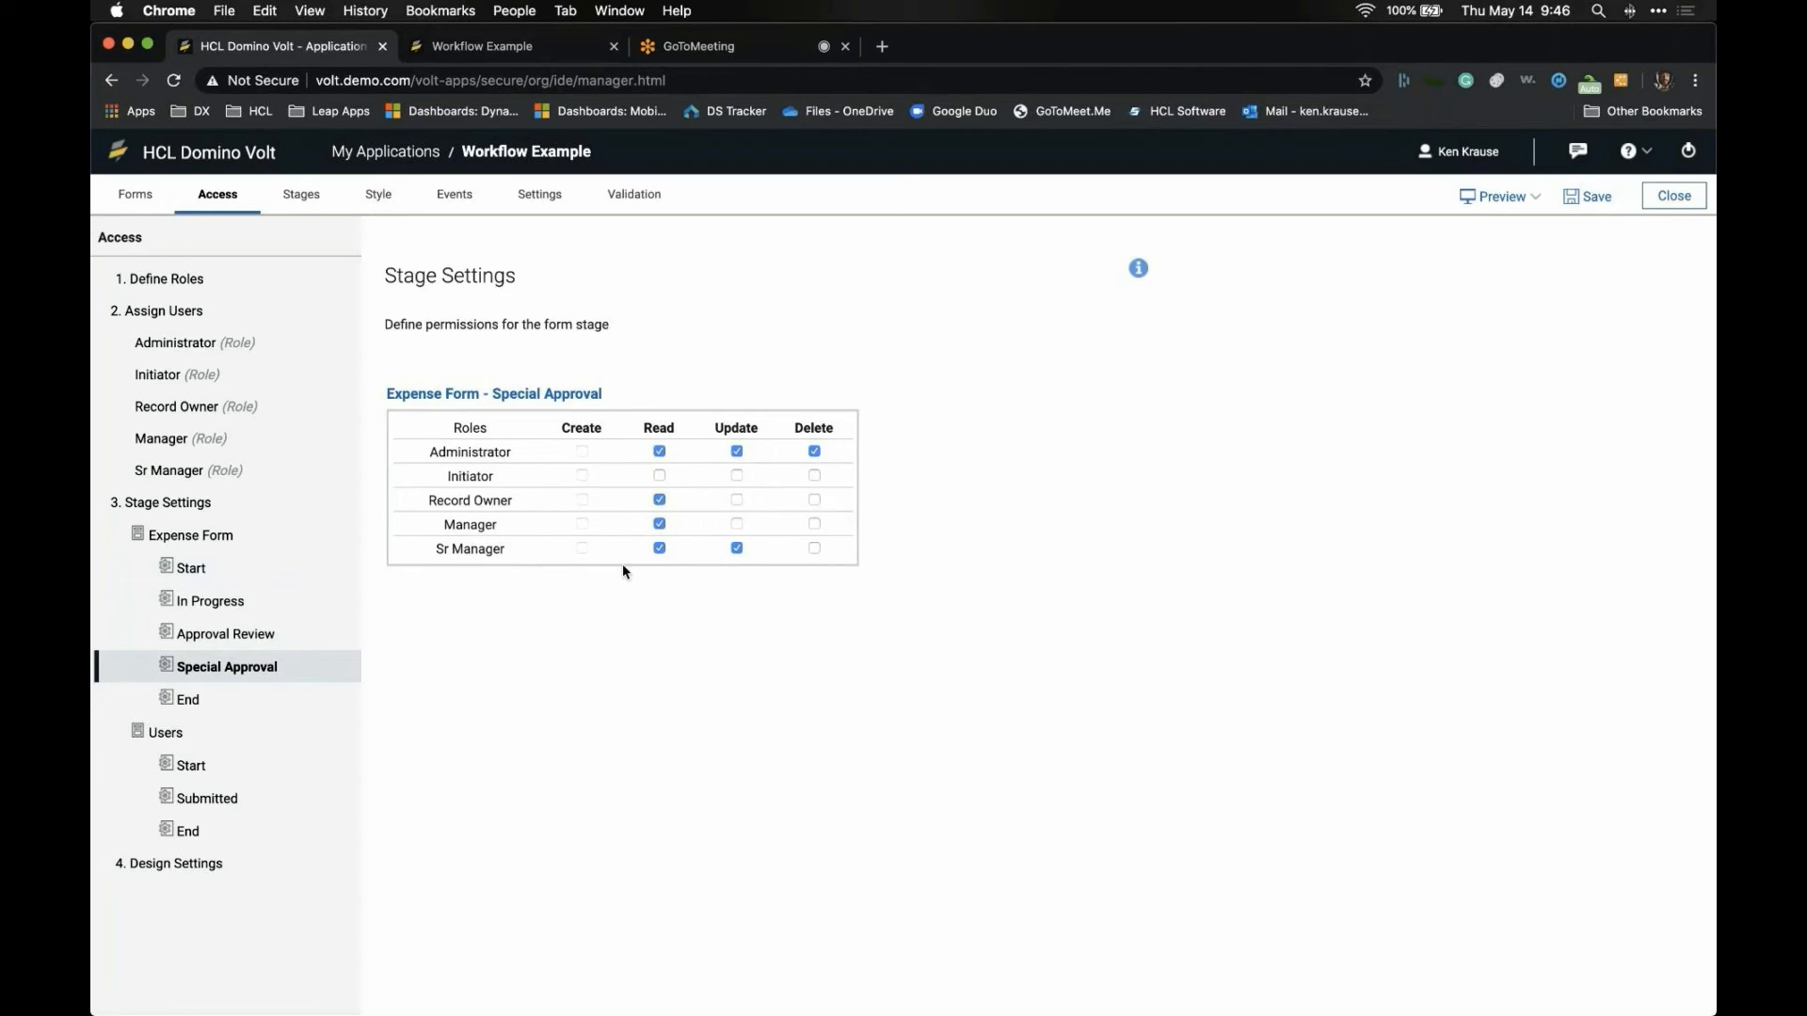
click(299, 199)
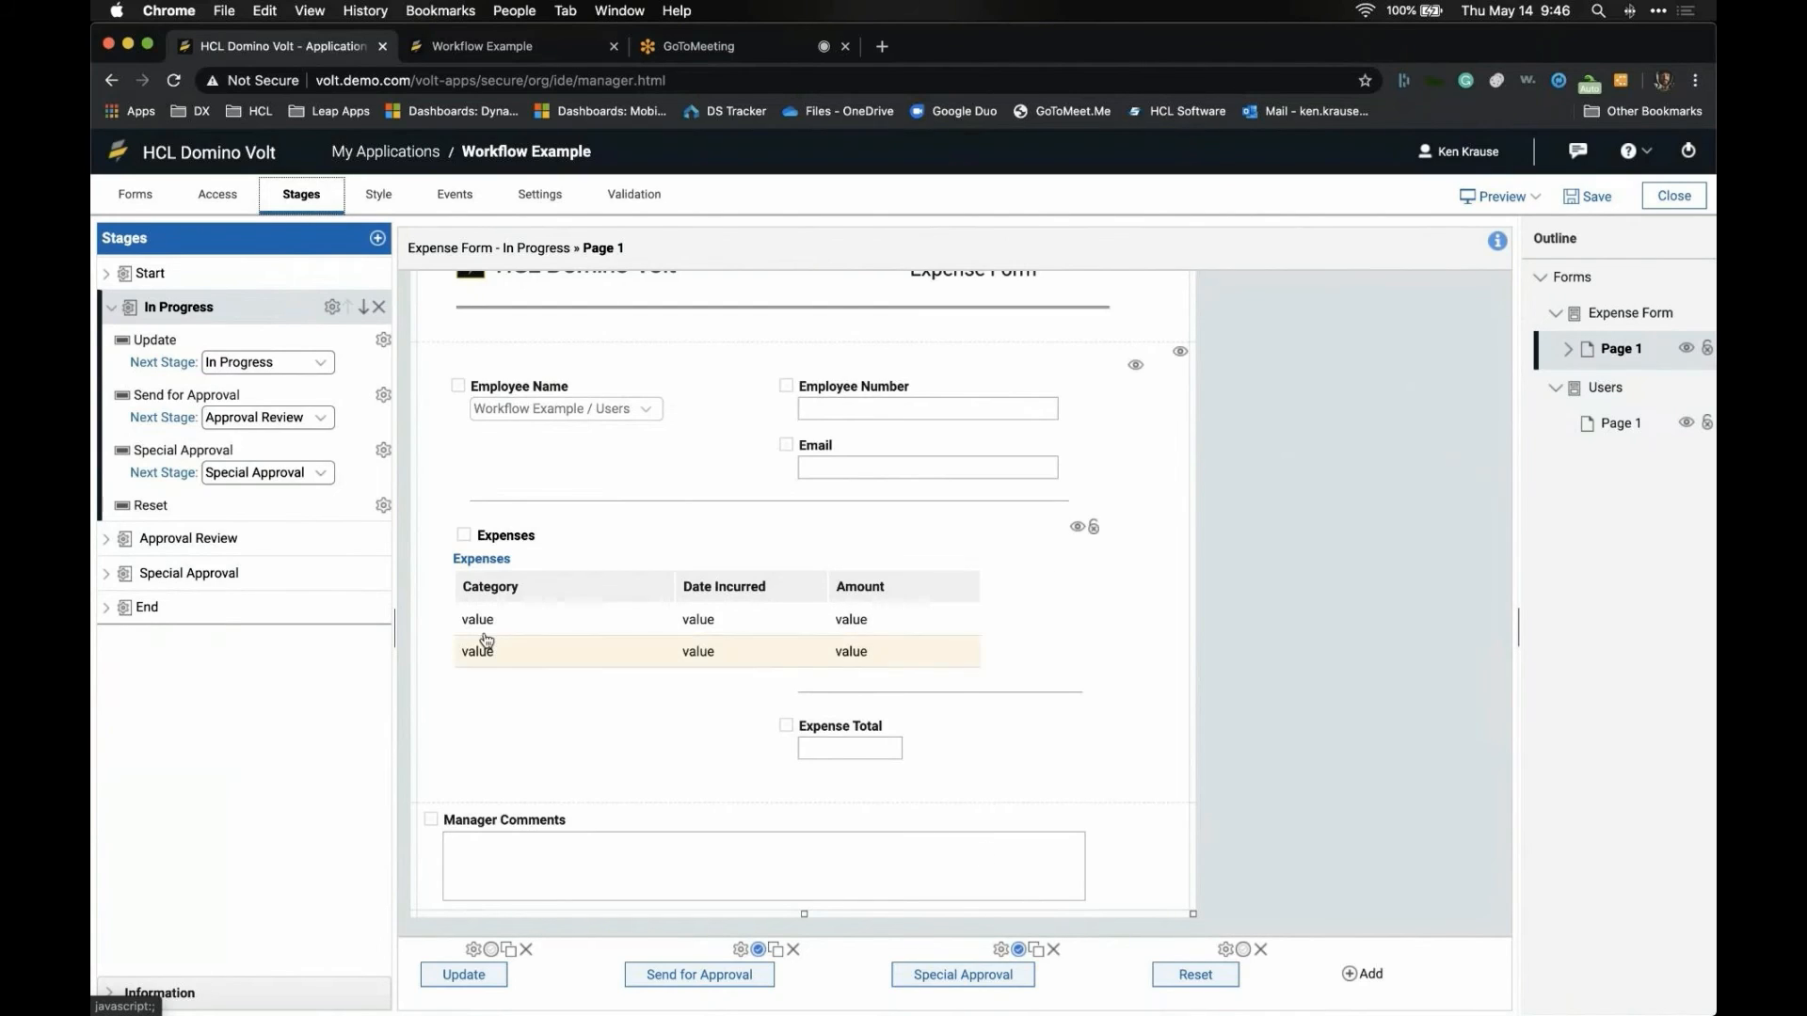
- Check the members of the Manager, Sr Manager, Administrator, Initiator and Record Owner roles, then save the access settings
click(231, 203)
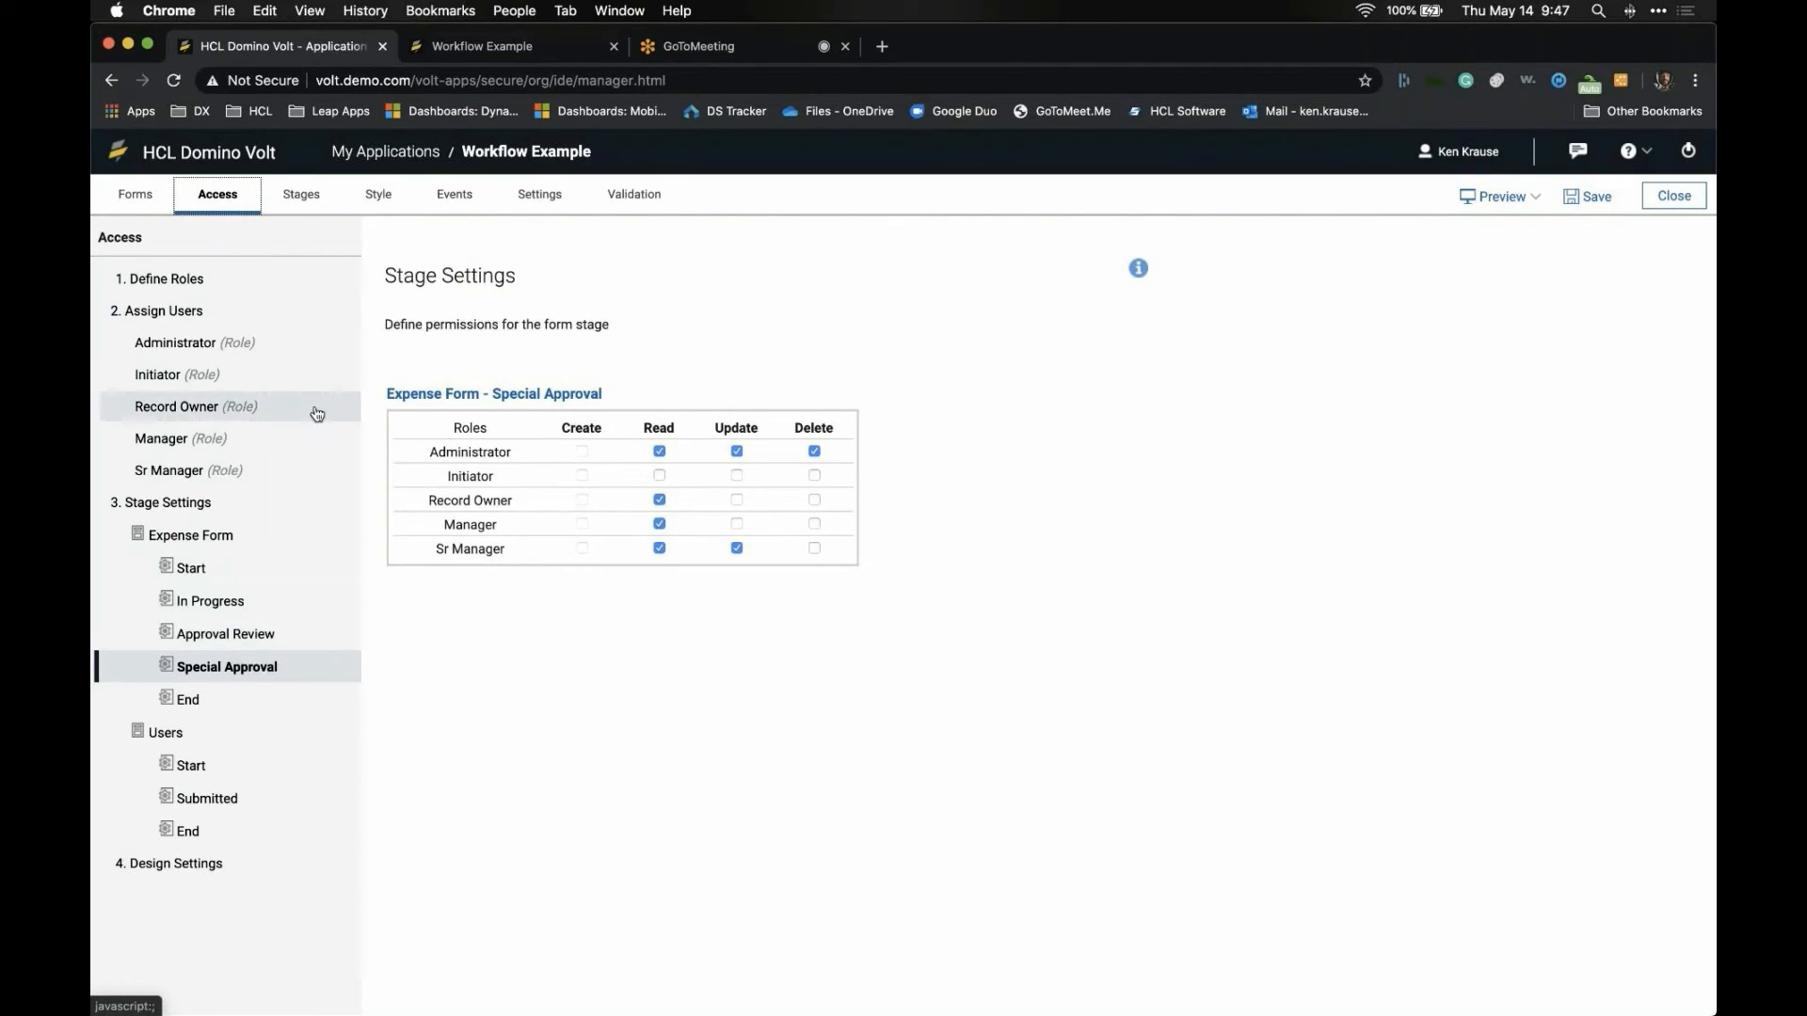
click(283, 438)
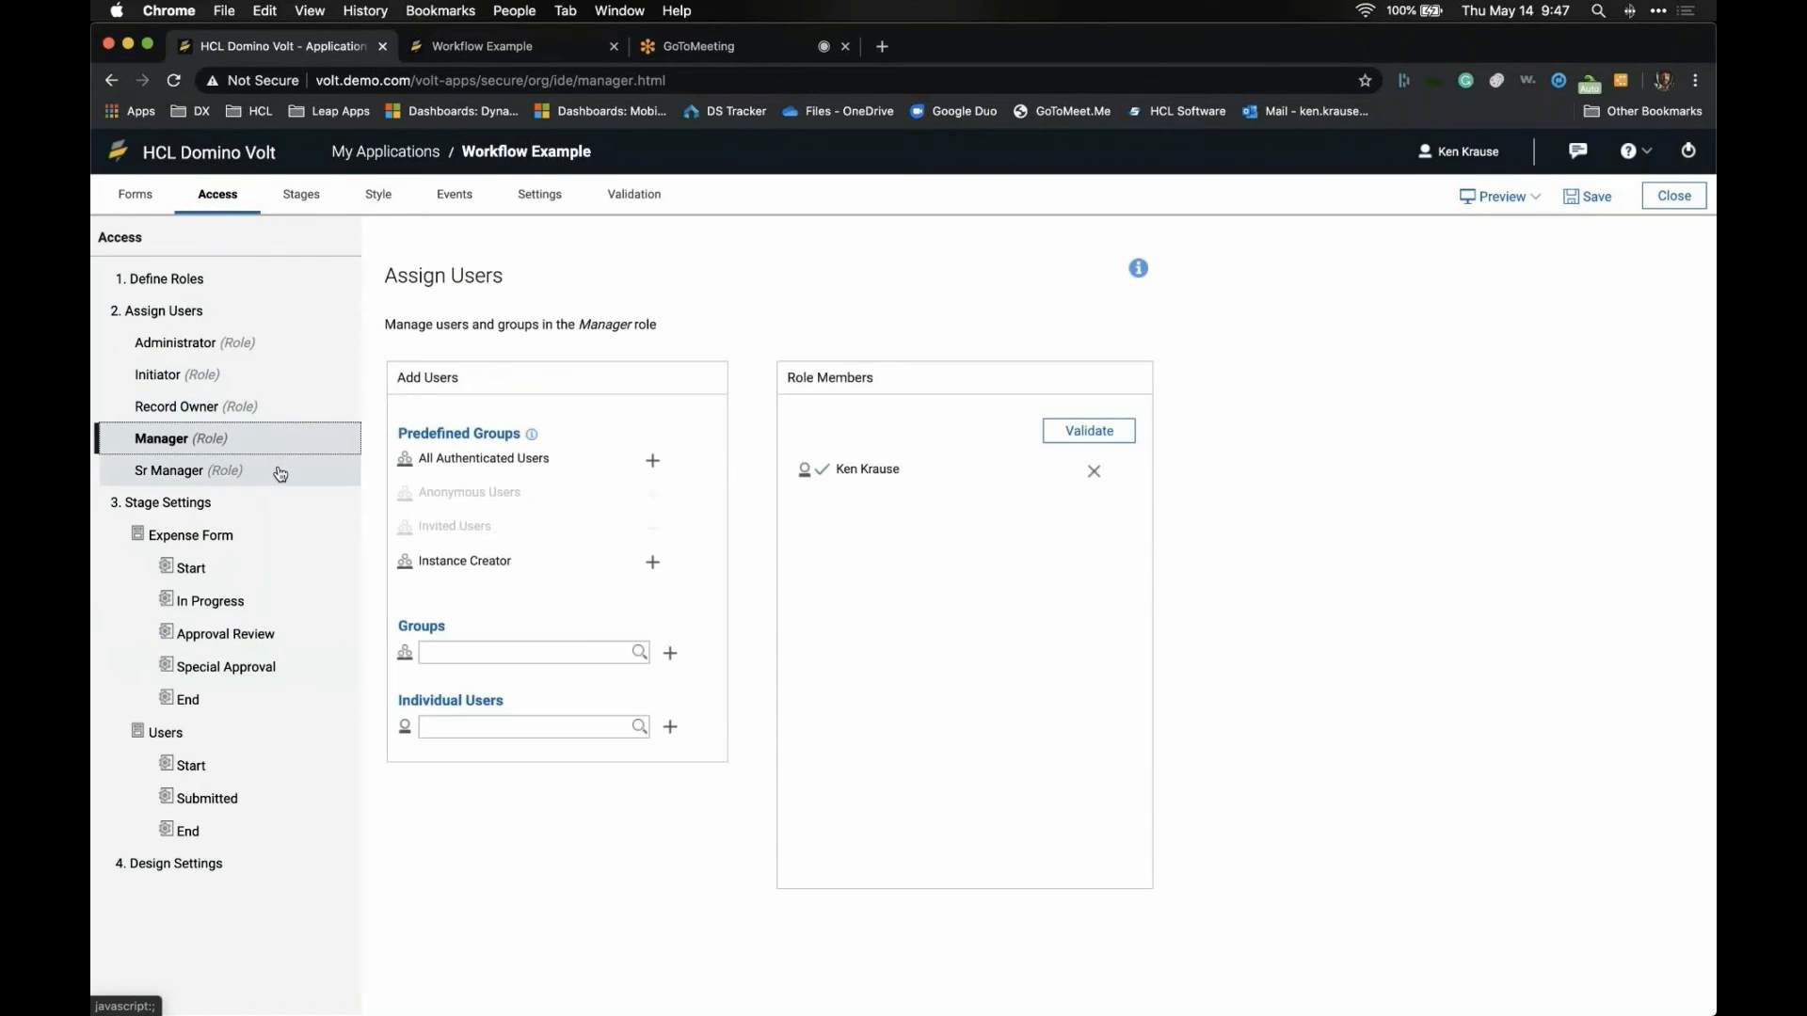
click(280, 473)
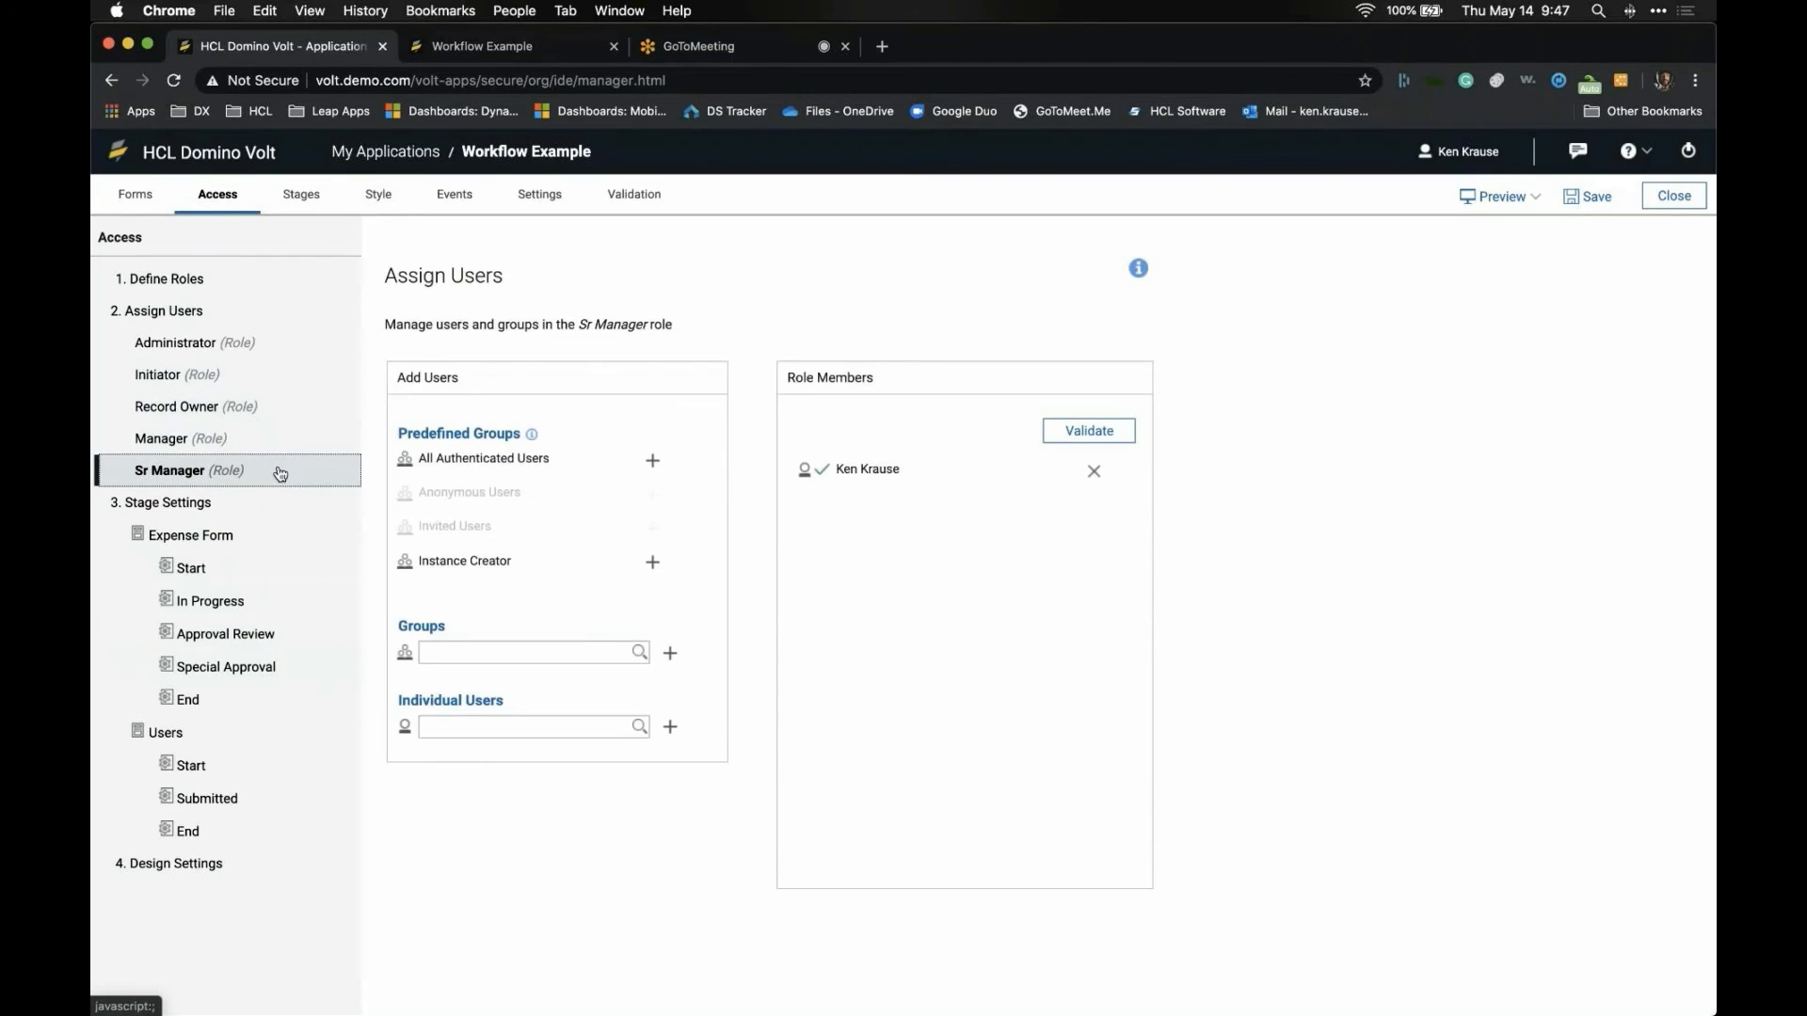
click(459, 652)
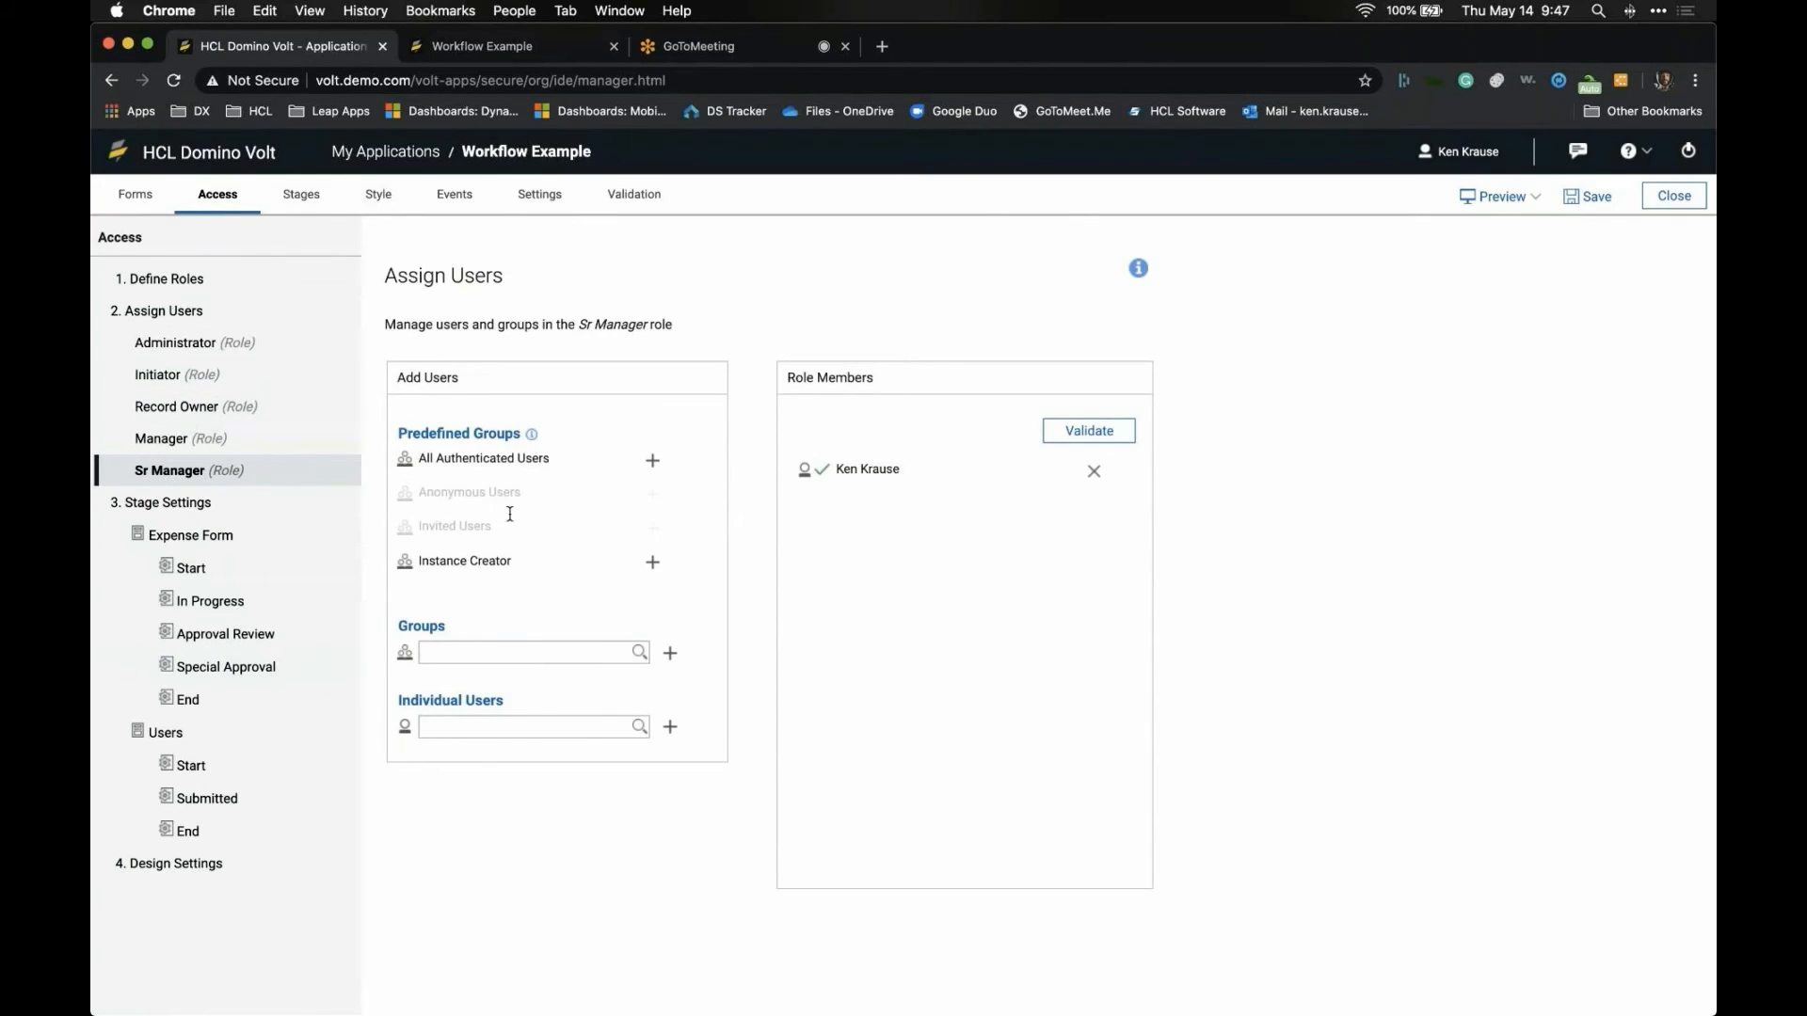
click(183, 345)
click(176, 376)
click(183, 407)
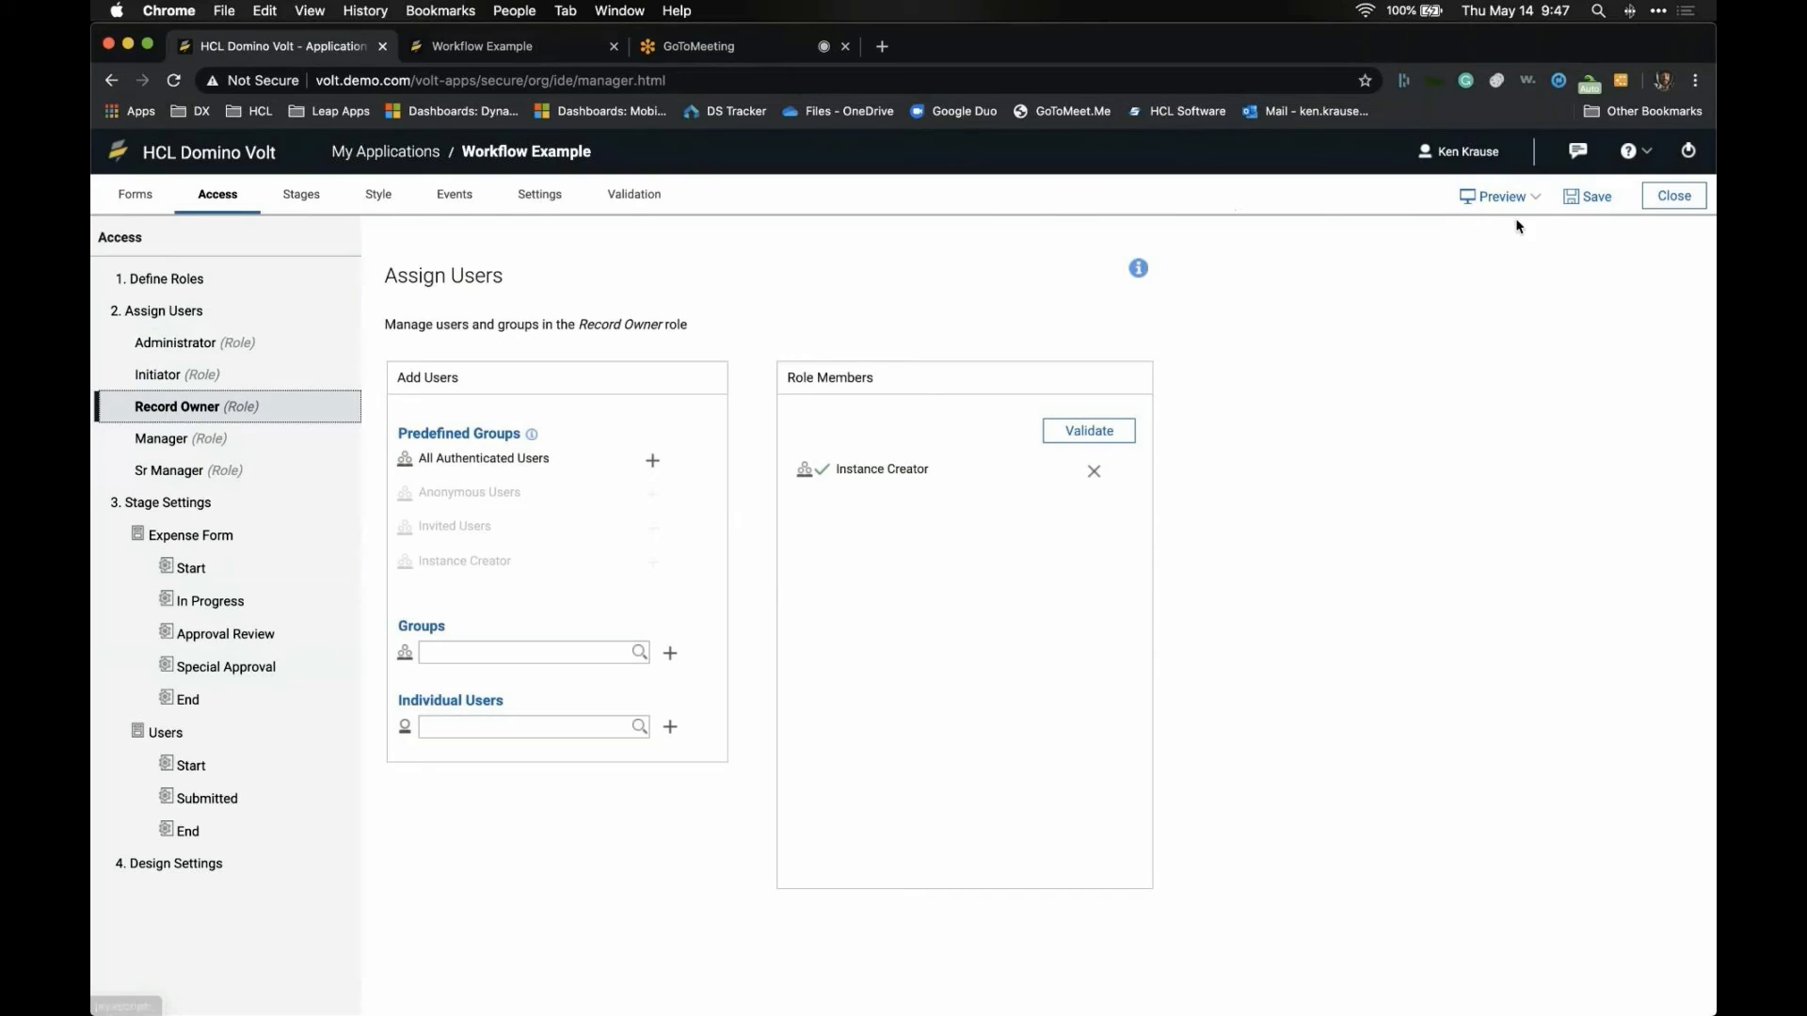
click(1595, 199)
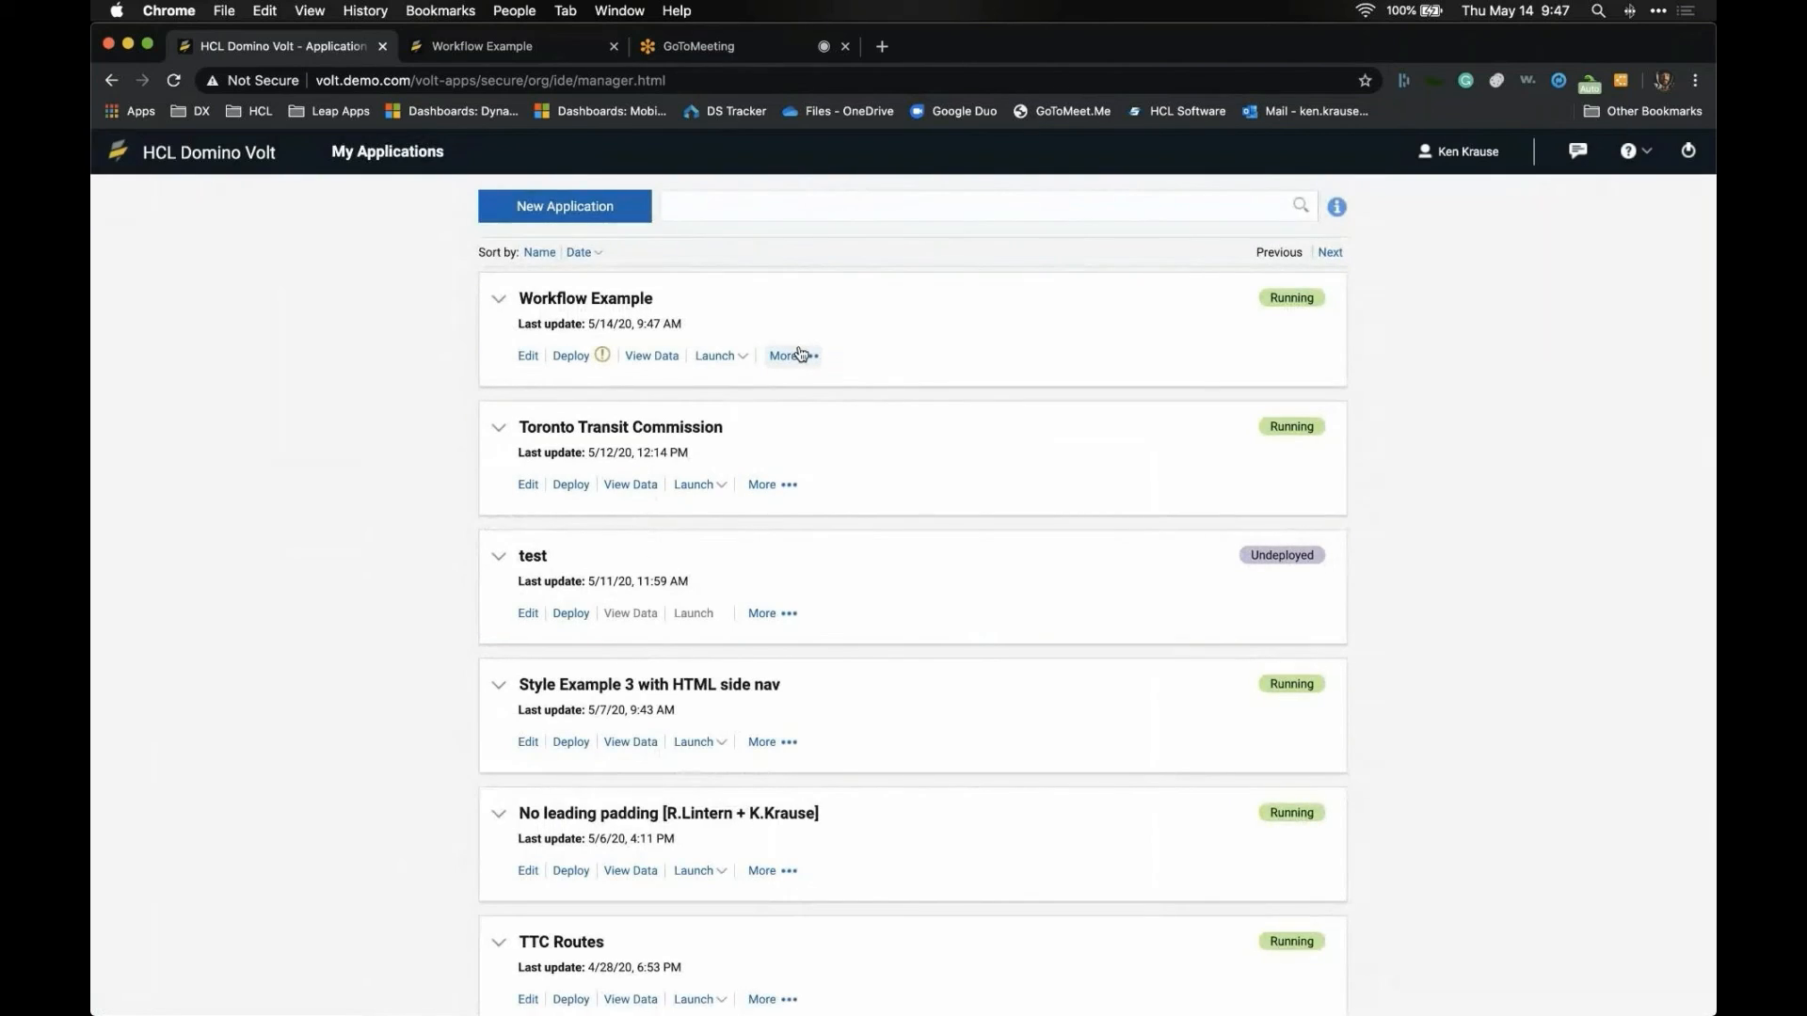
- Update the Workflow Example deployment and launch its Expense Form in a new tab
click(569, 356)
click(1026, 621)
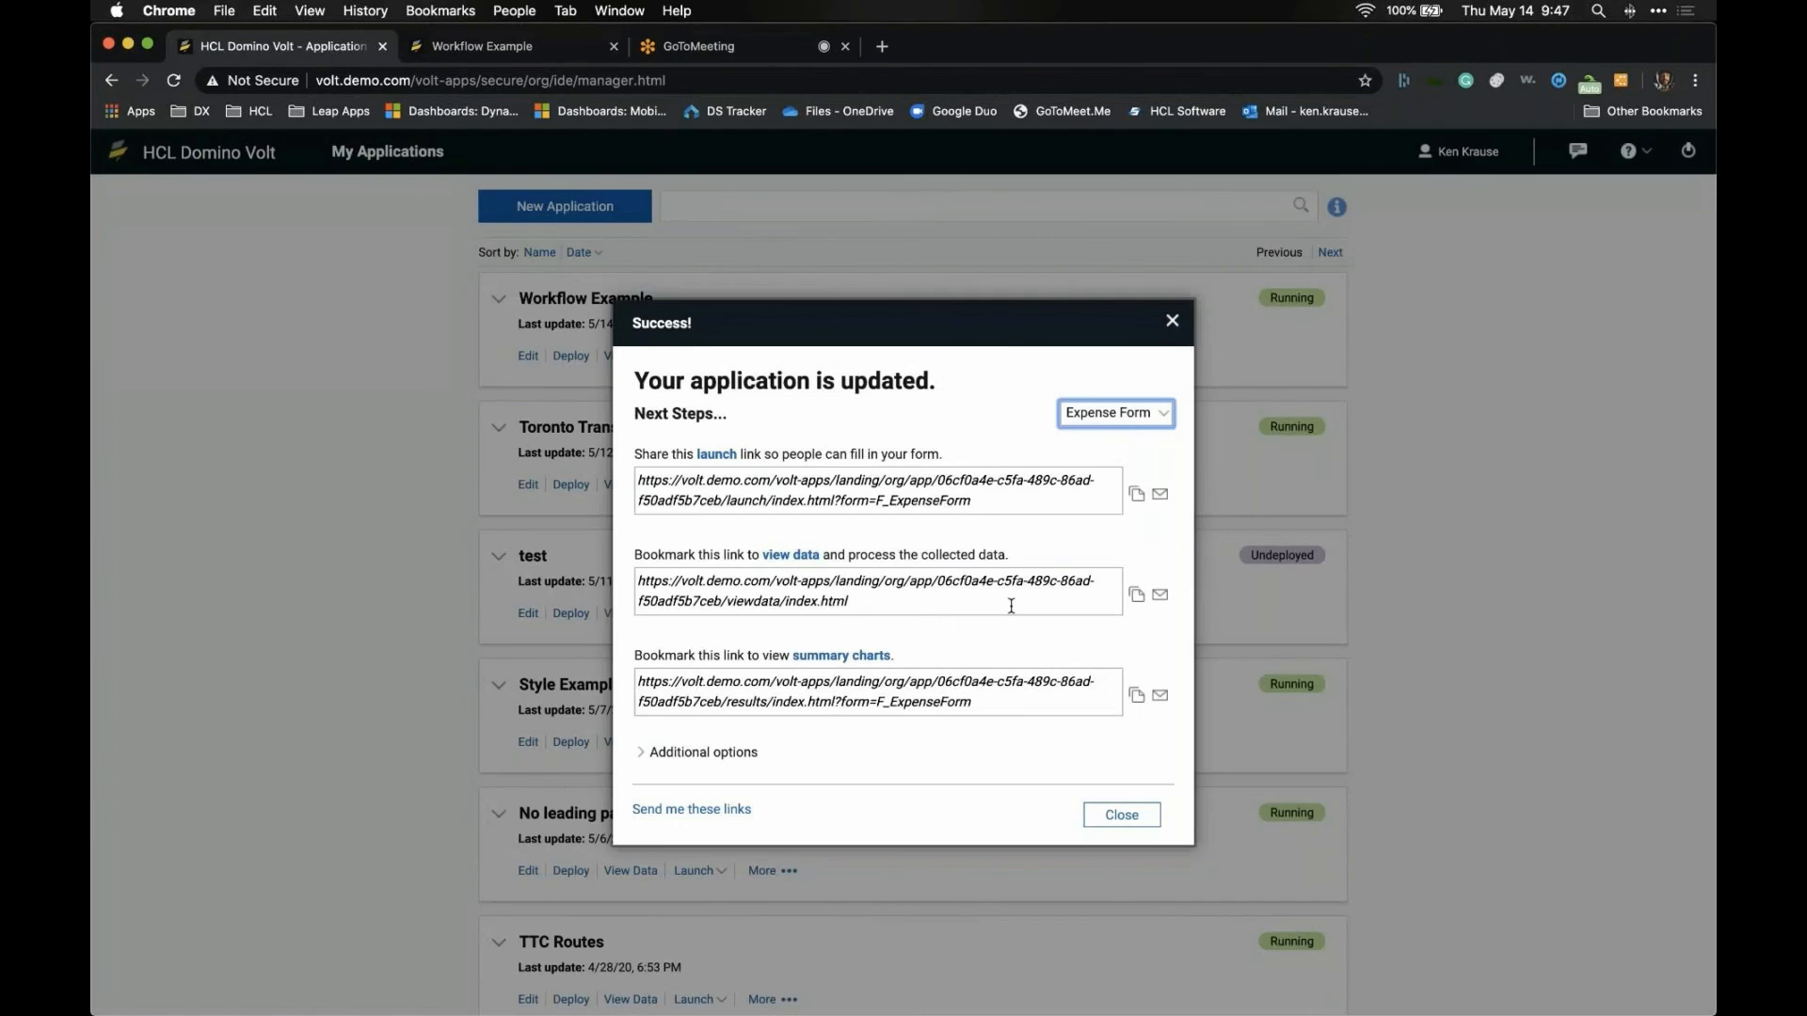
click(1115, 812)
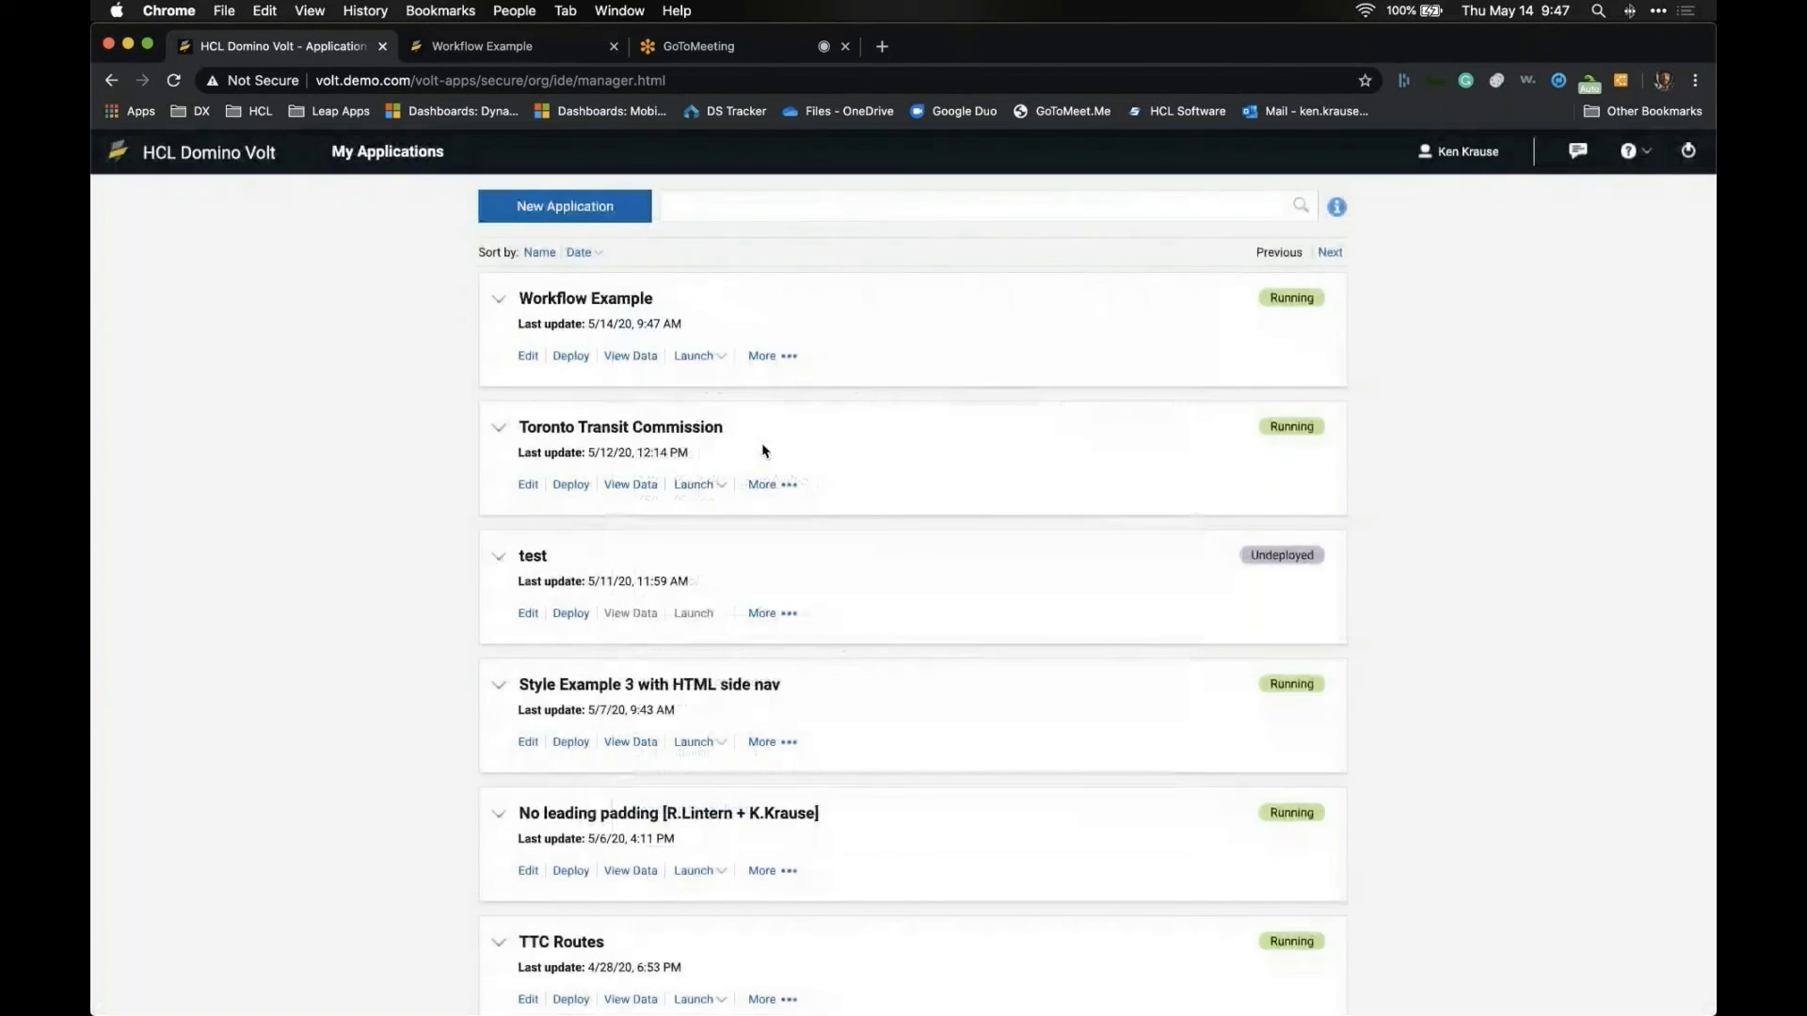
click(708, 361)
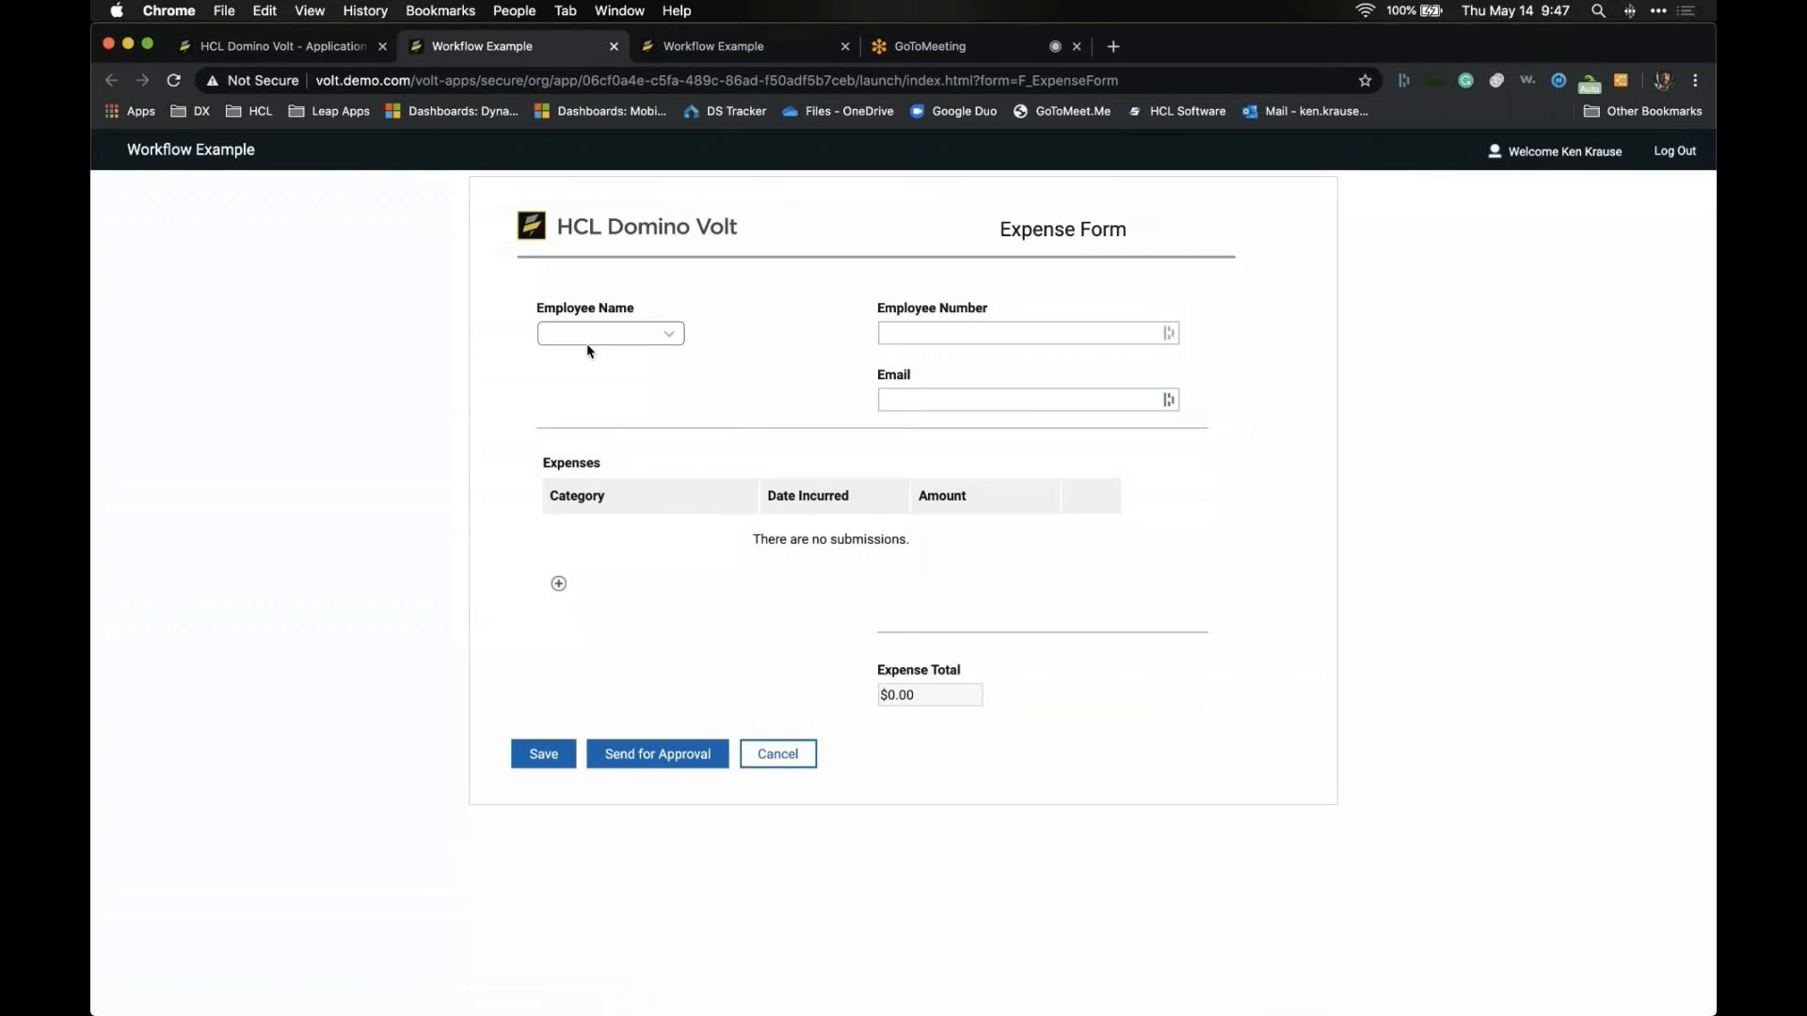
- Choose the employee name and start an Airfare expense entry dated 5/7/2020
click(593, 343)
click(595, 350)
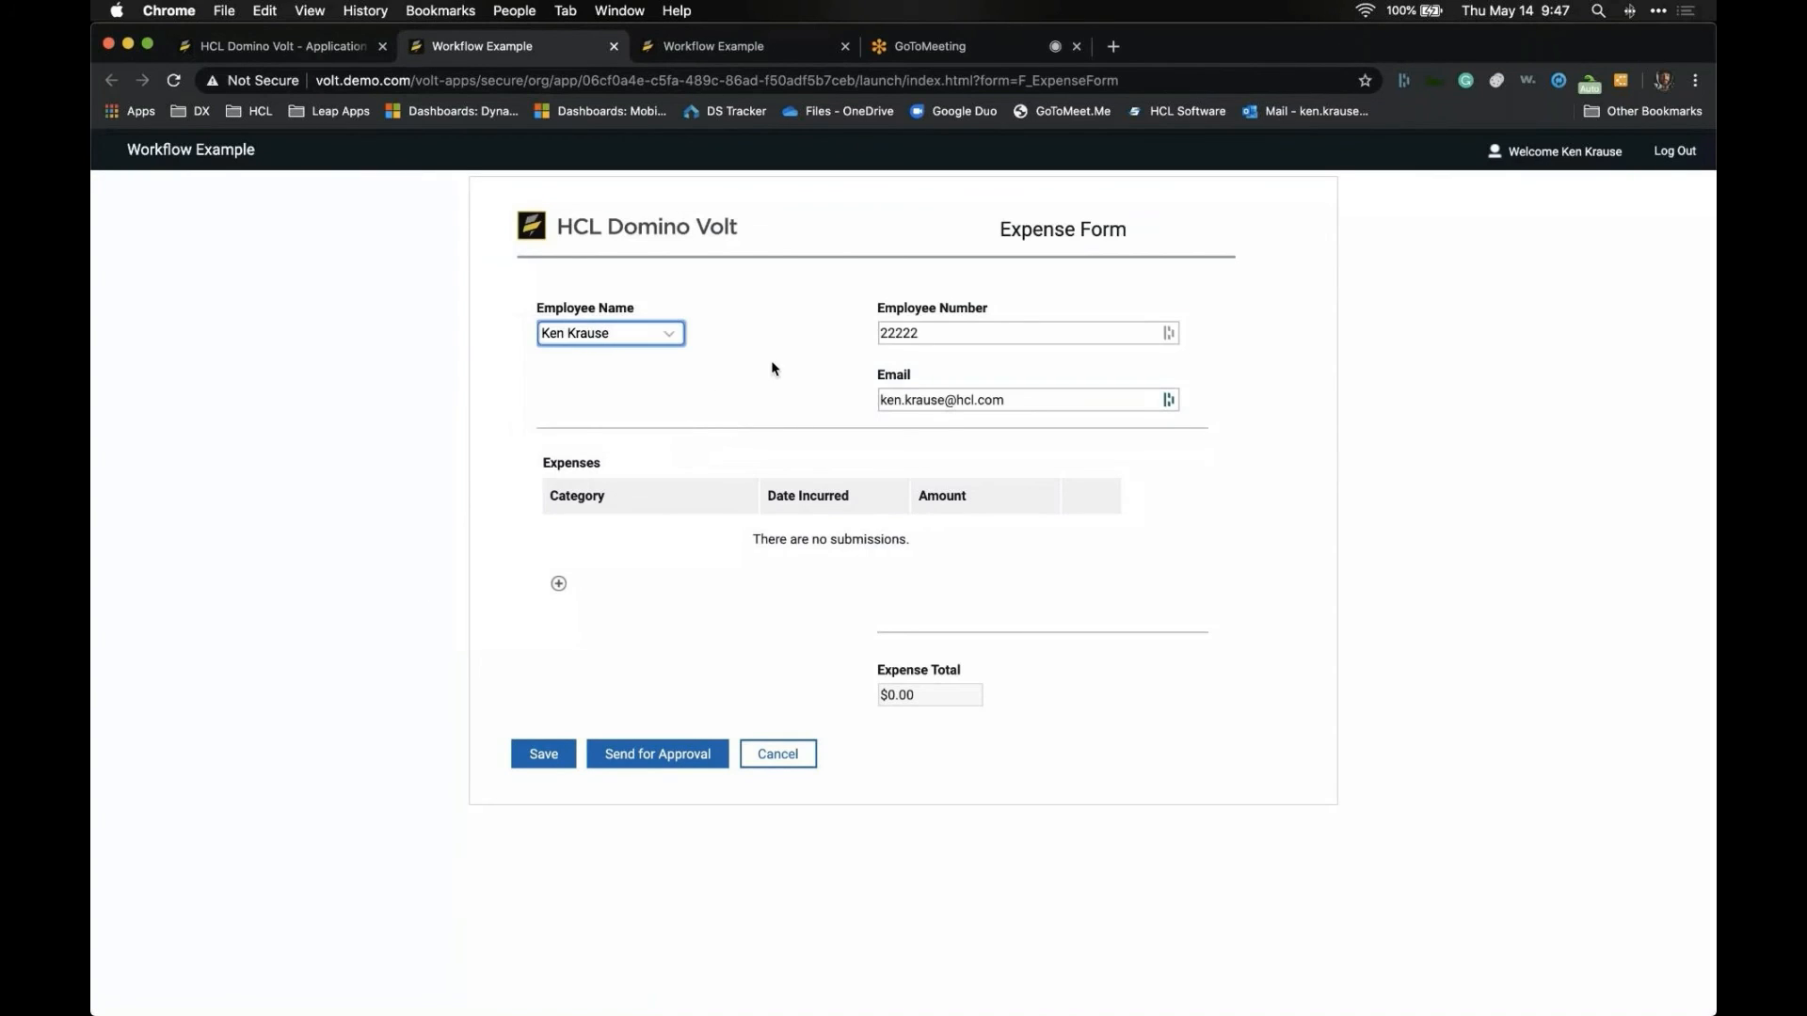
click(559, 583)
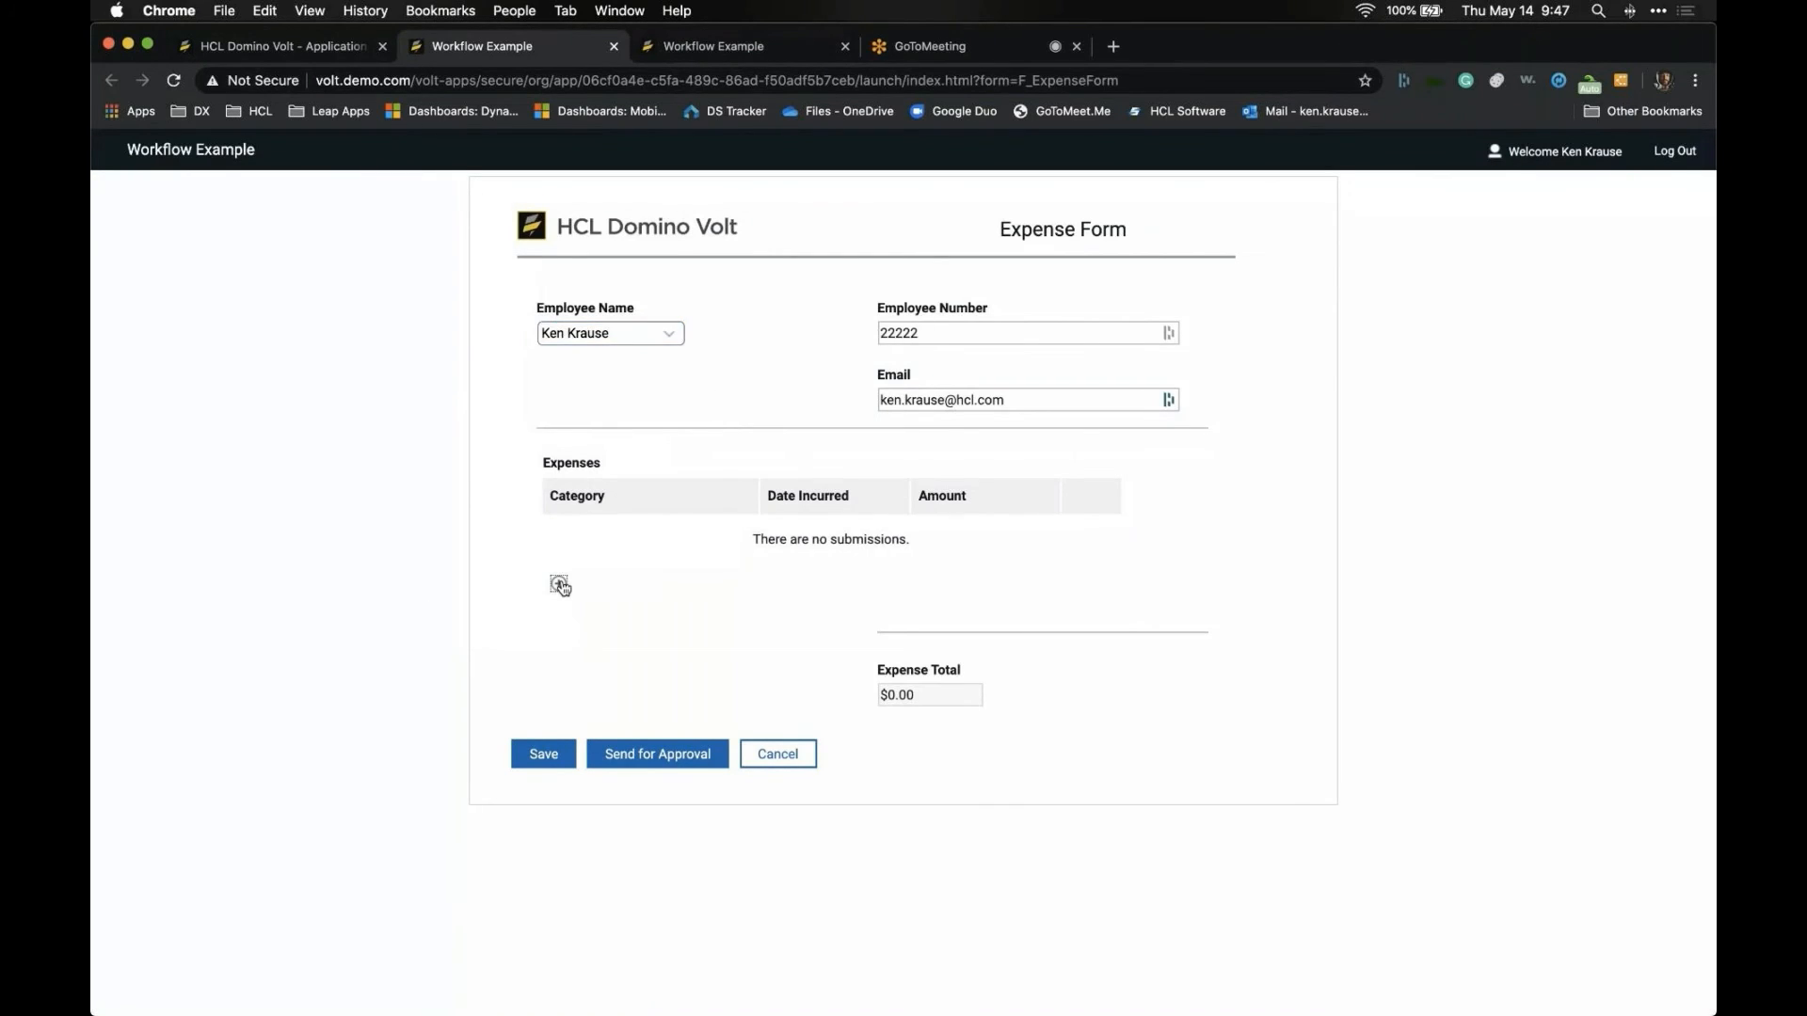
click(753, 508)
click(747, 524)
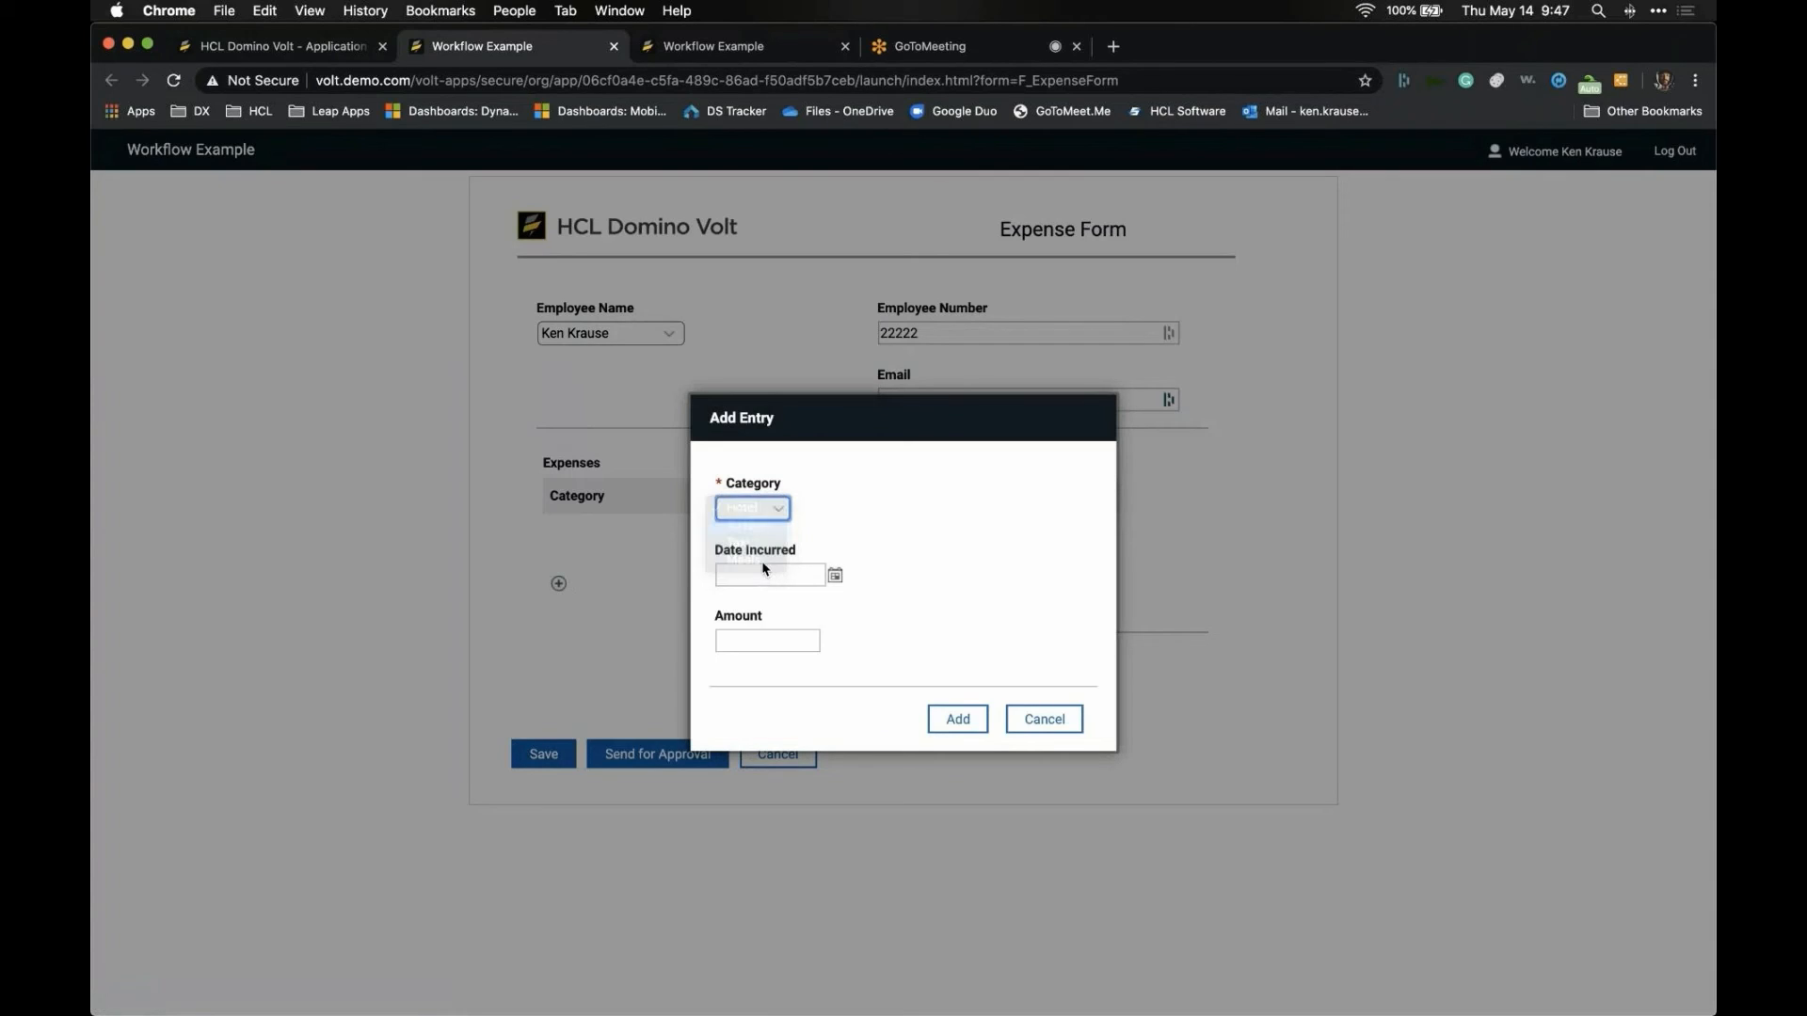
click(766, 575)
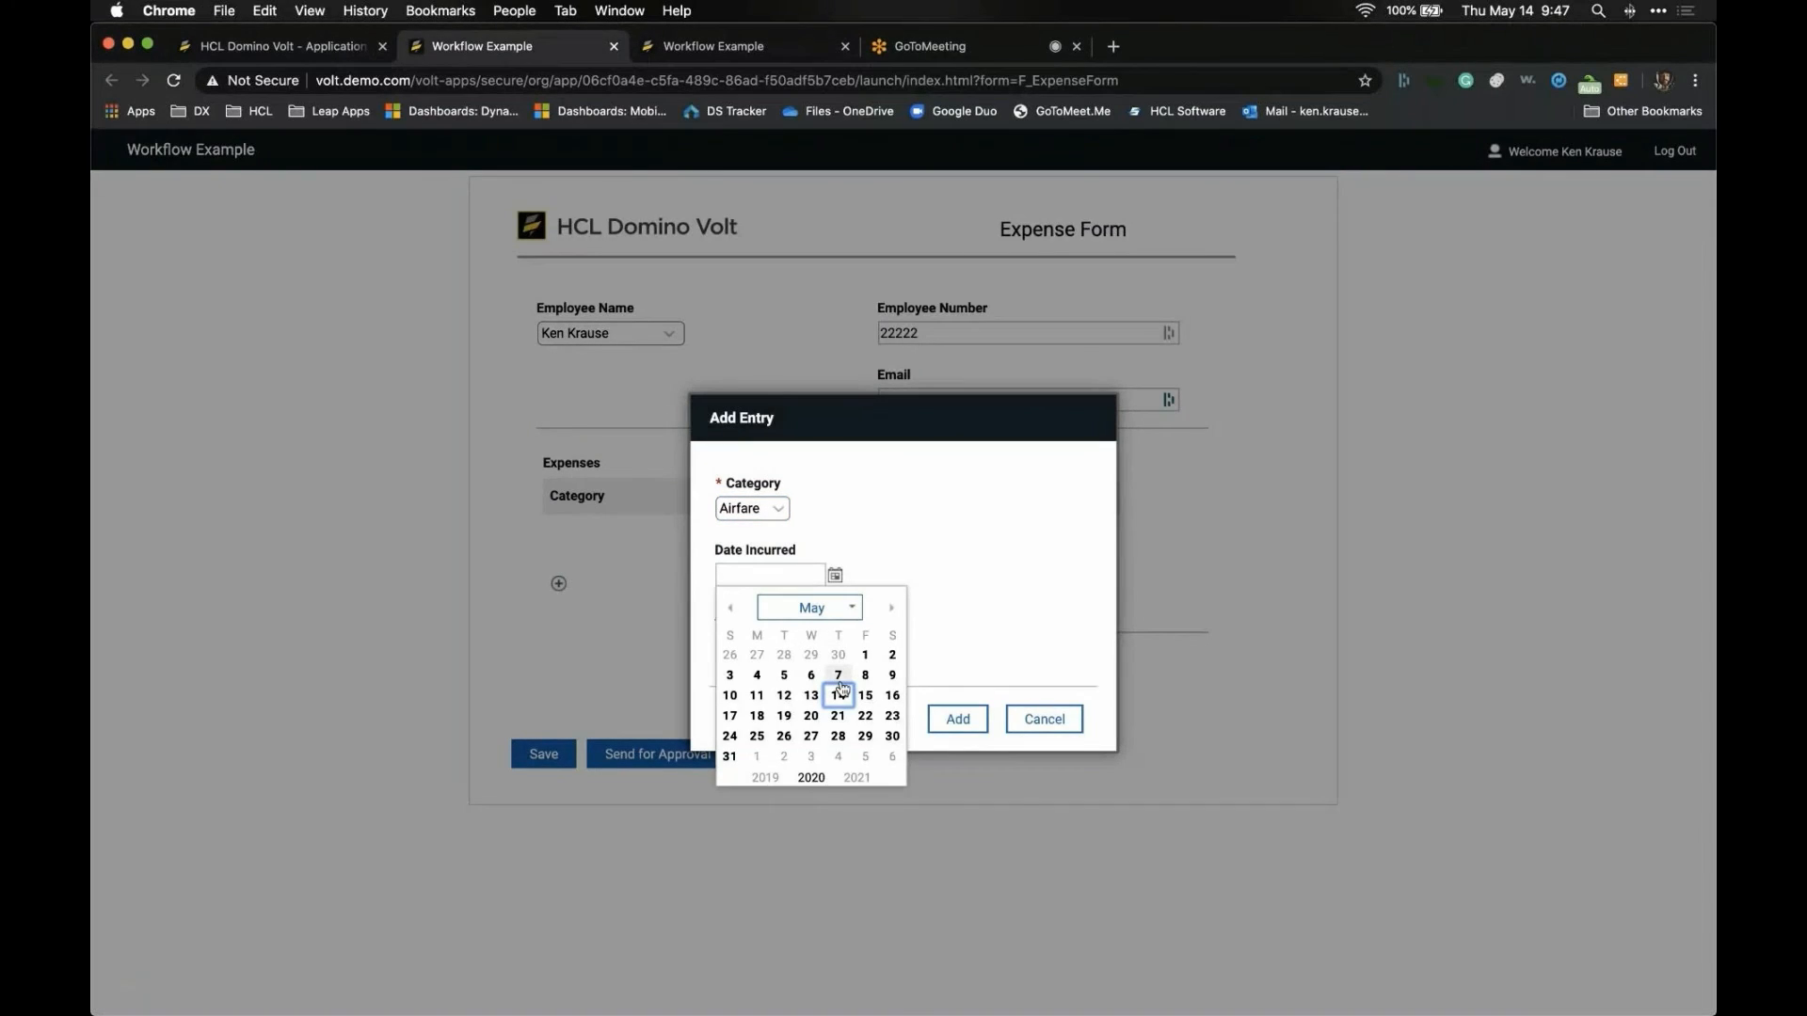
click(839, 678)
- Enter a 3000 amount, add the expense line, and submit the form
click(799, 640)
text(3000)
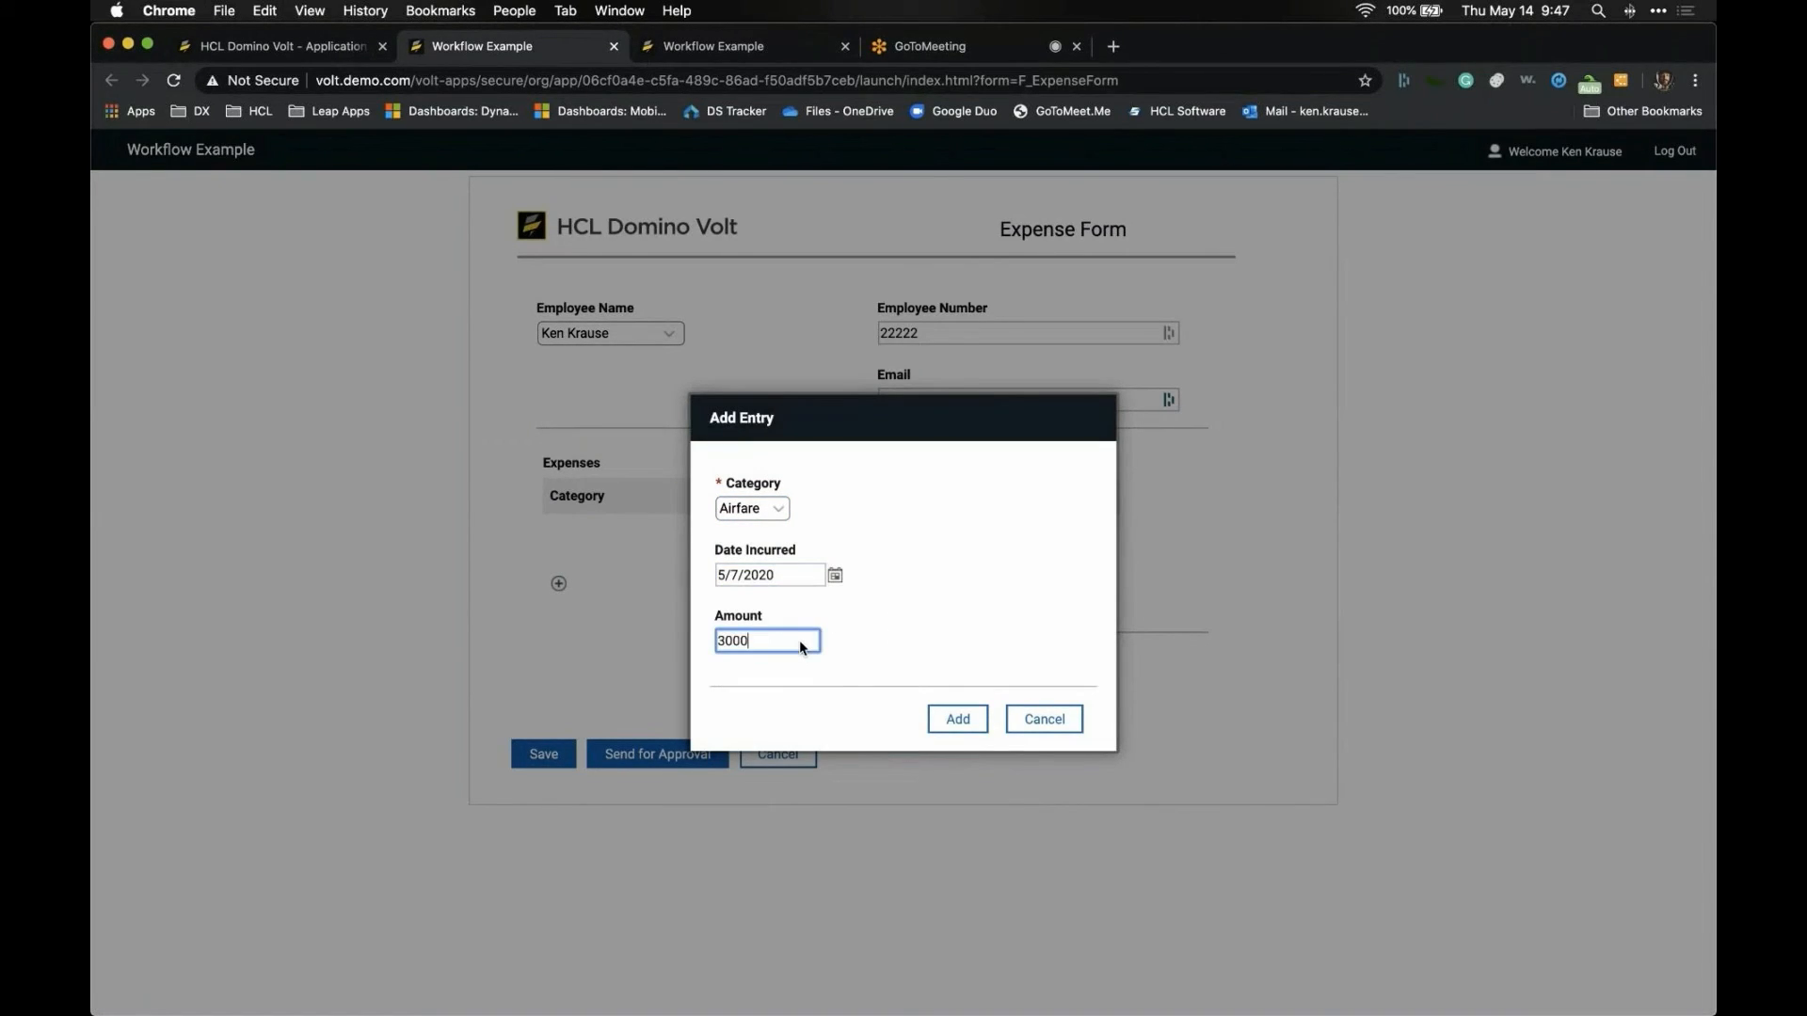
key(Tab)
click(965, 718)
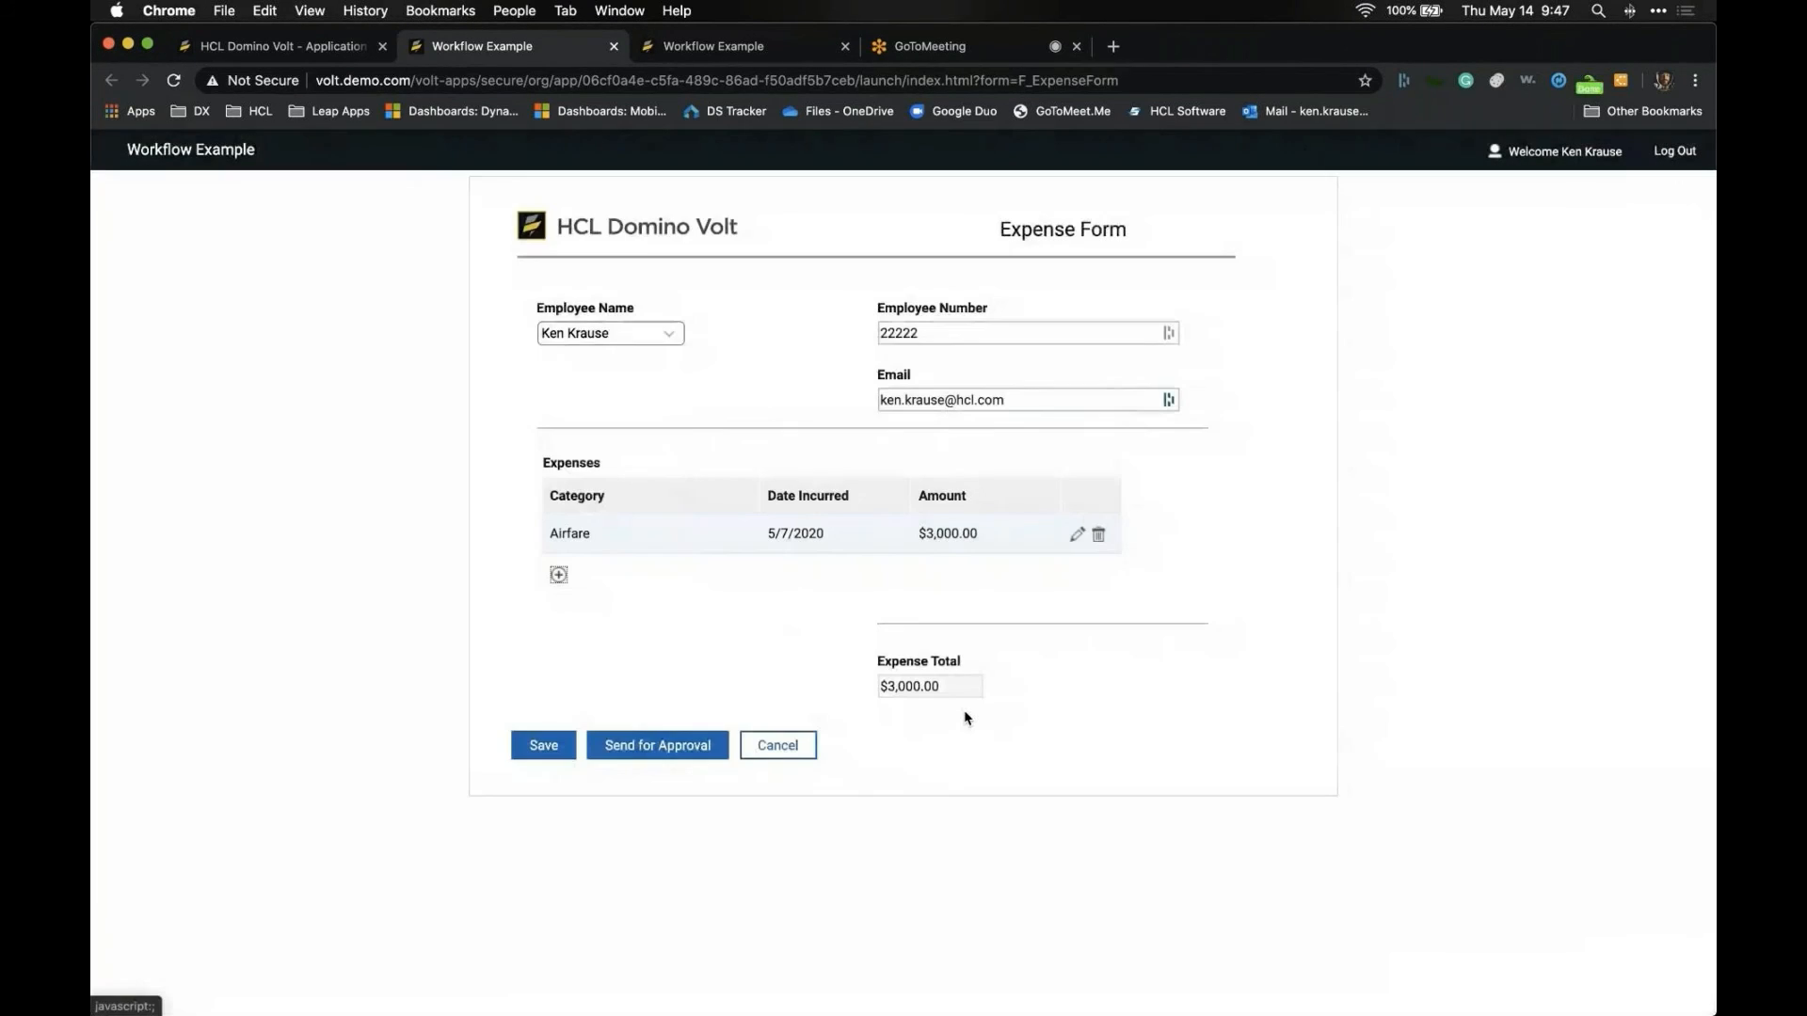
click(564, 746)
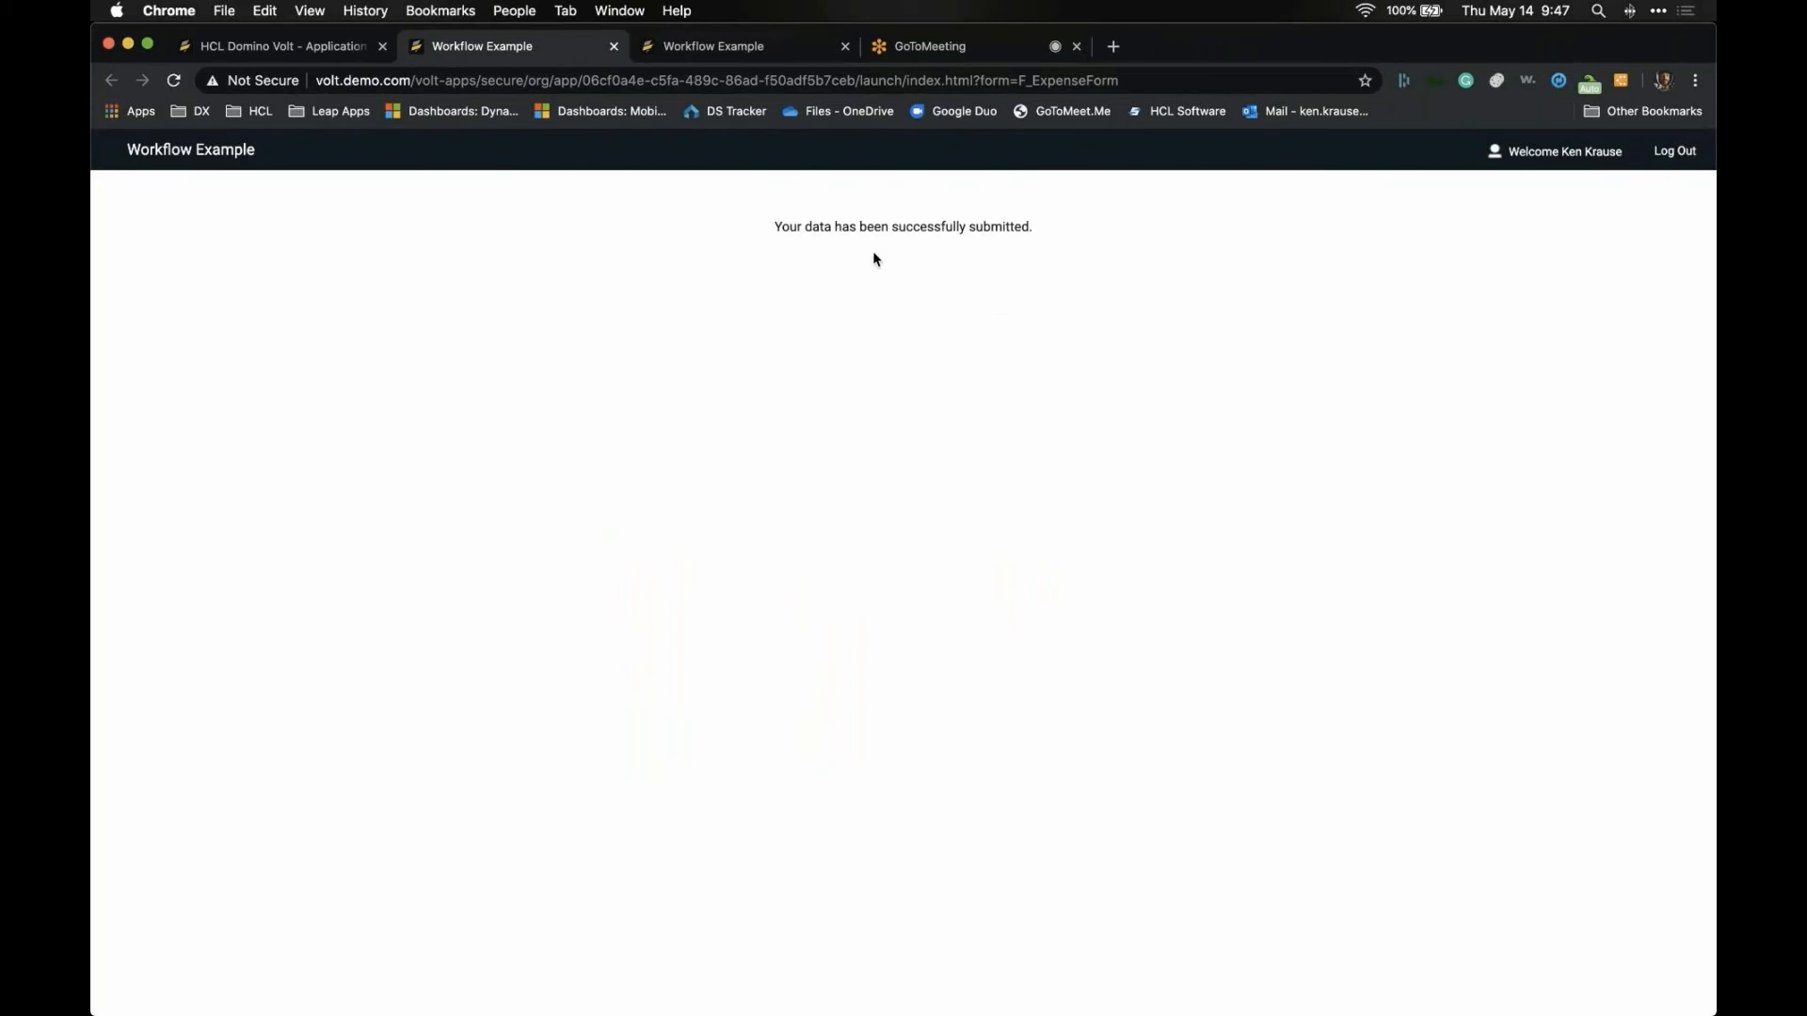
- Close the submitted form and reopen Workflow Example for editing
click(614, 46)
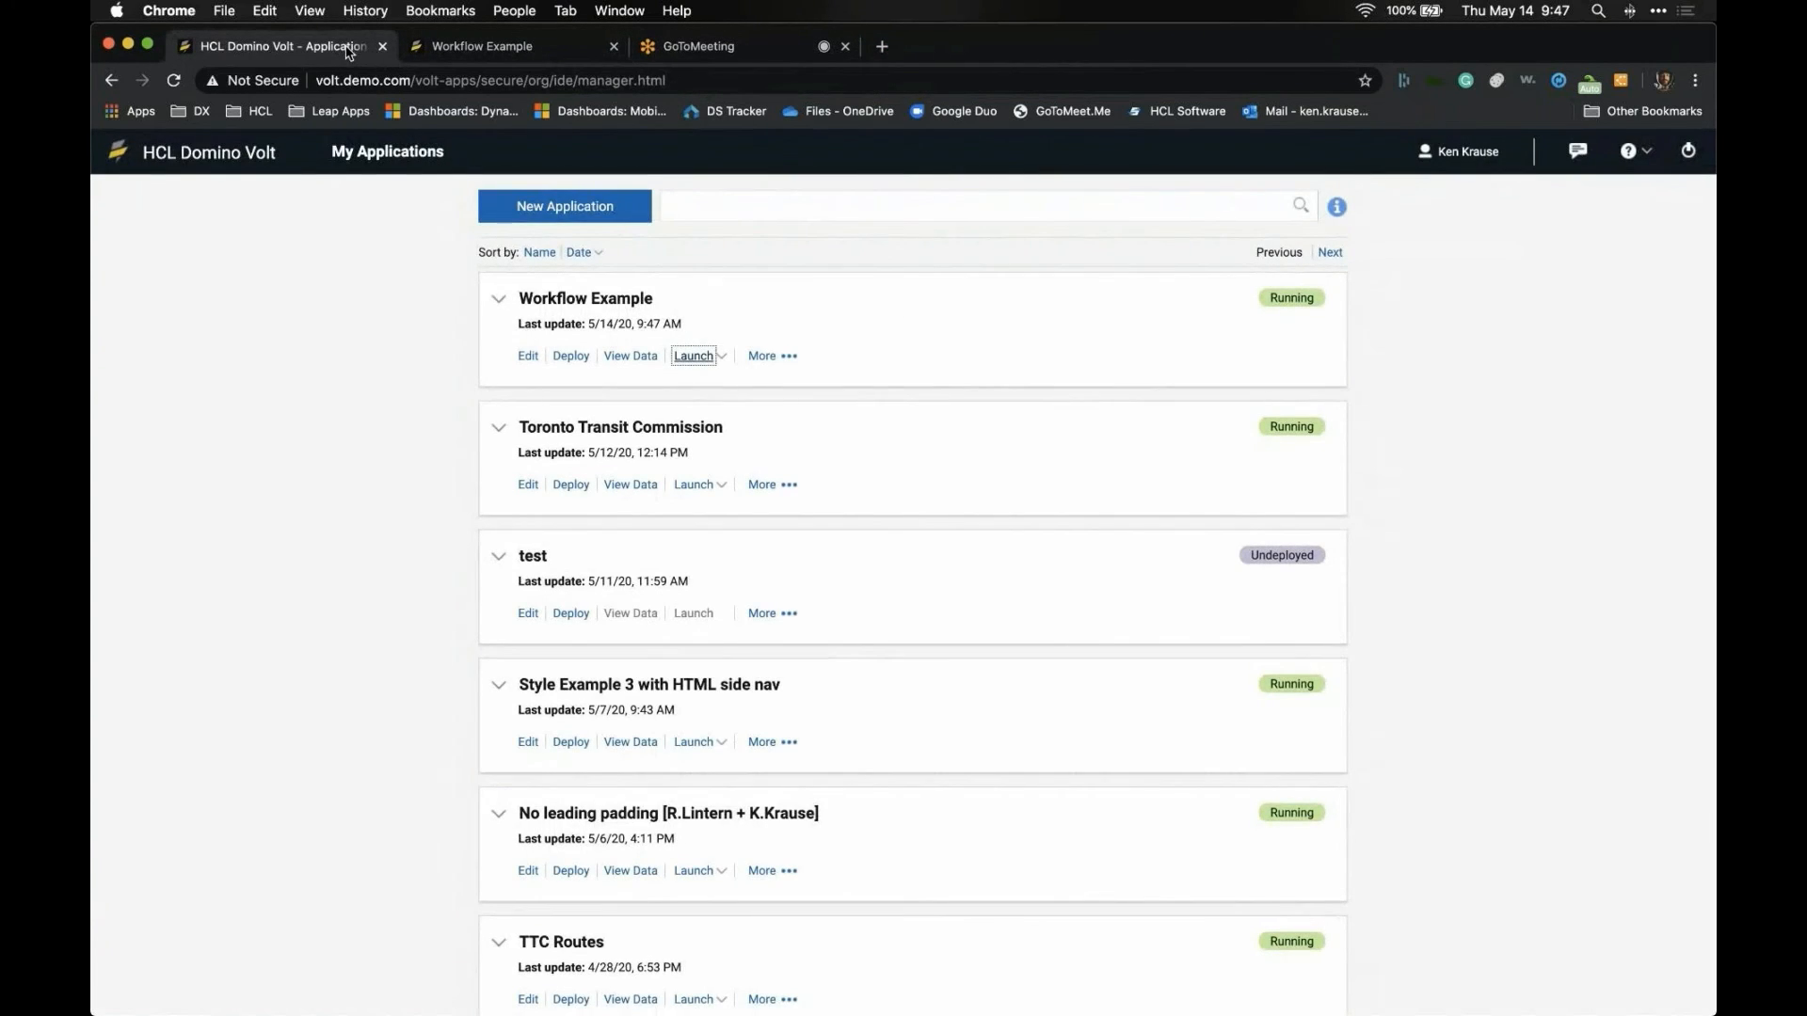
click(525, 357)
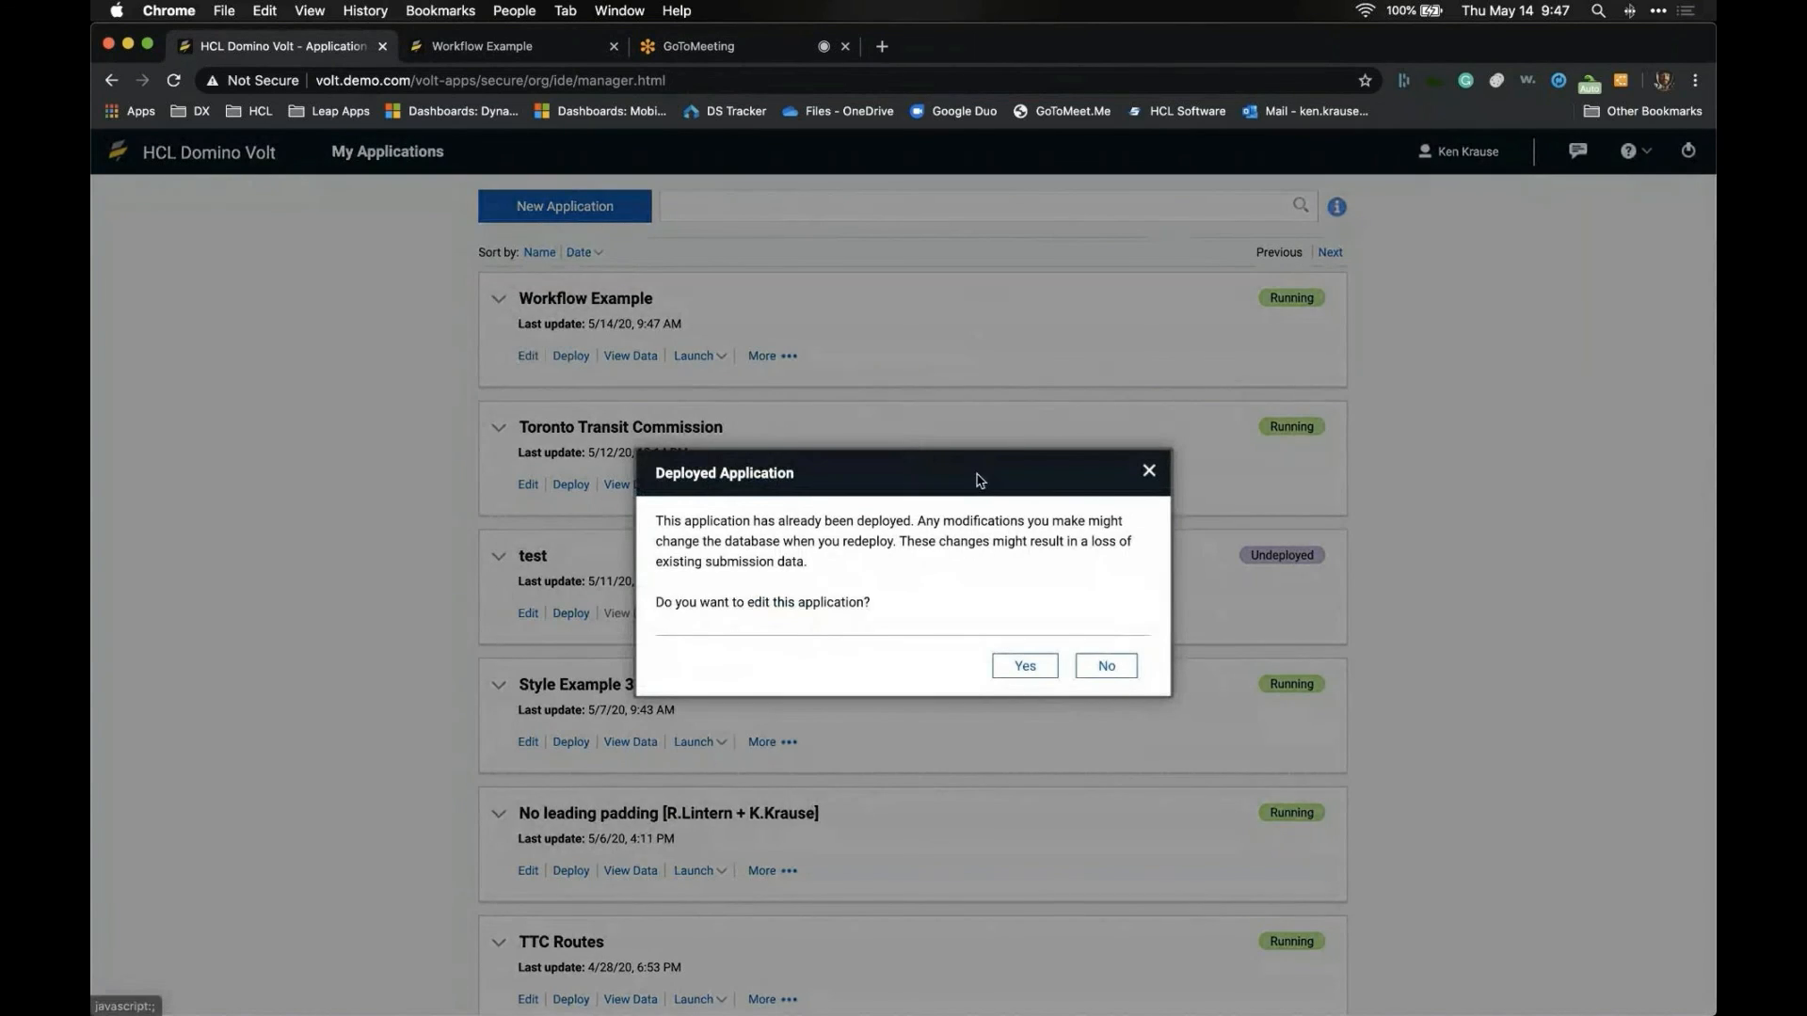
click(1036, 668)
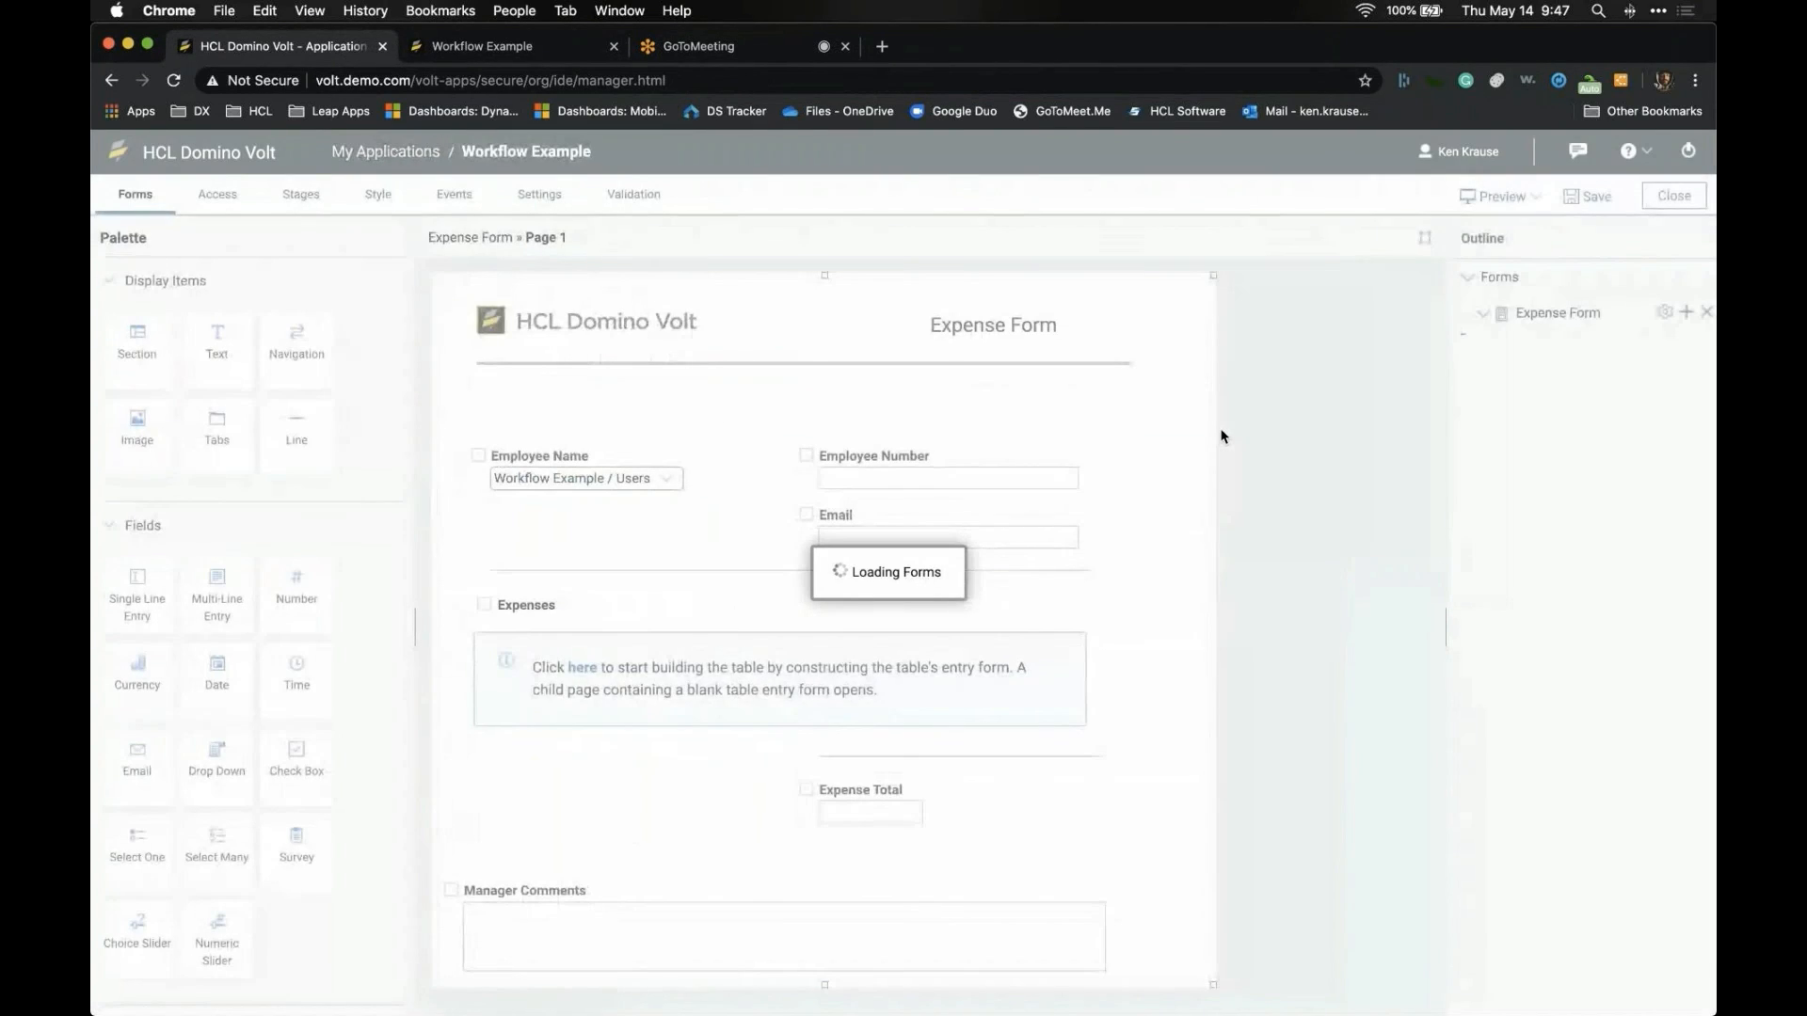
- Make the Expense Form show a success message then its next stage after submission, and save
click(1664, 311)
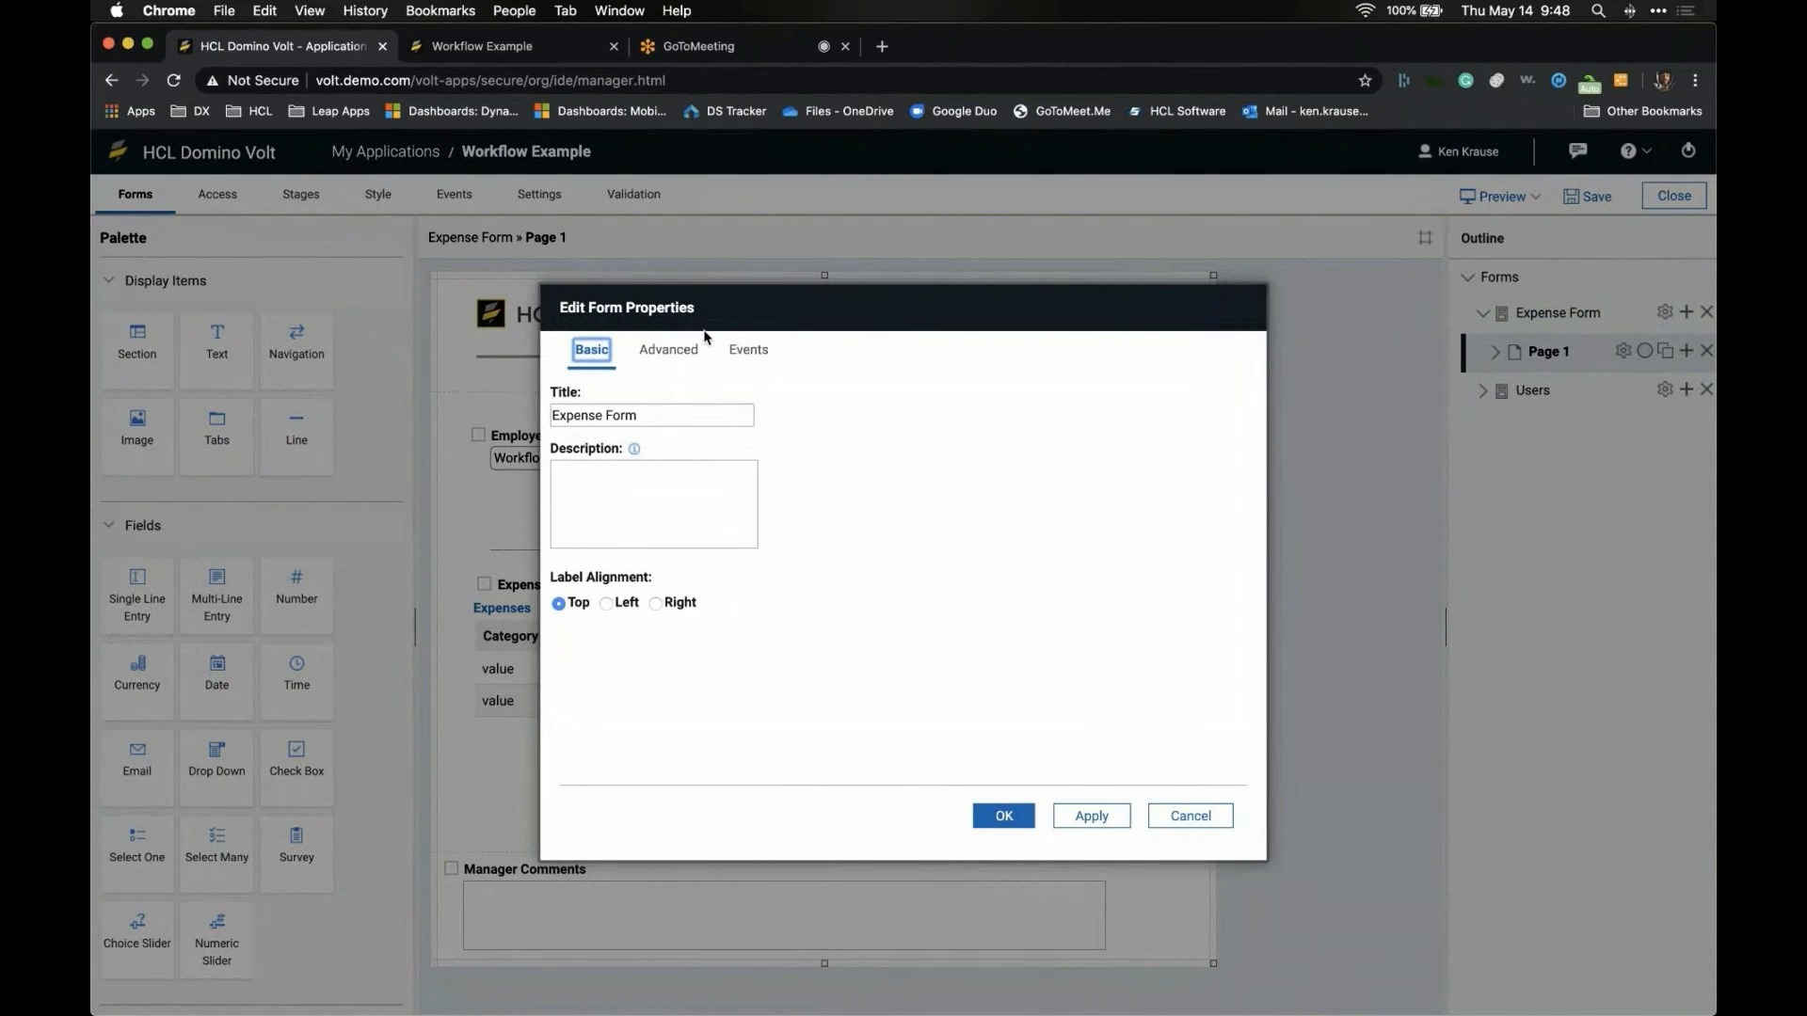
click(670, 349)
click(631, 497)
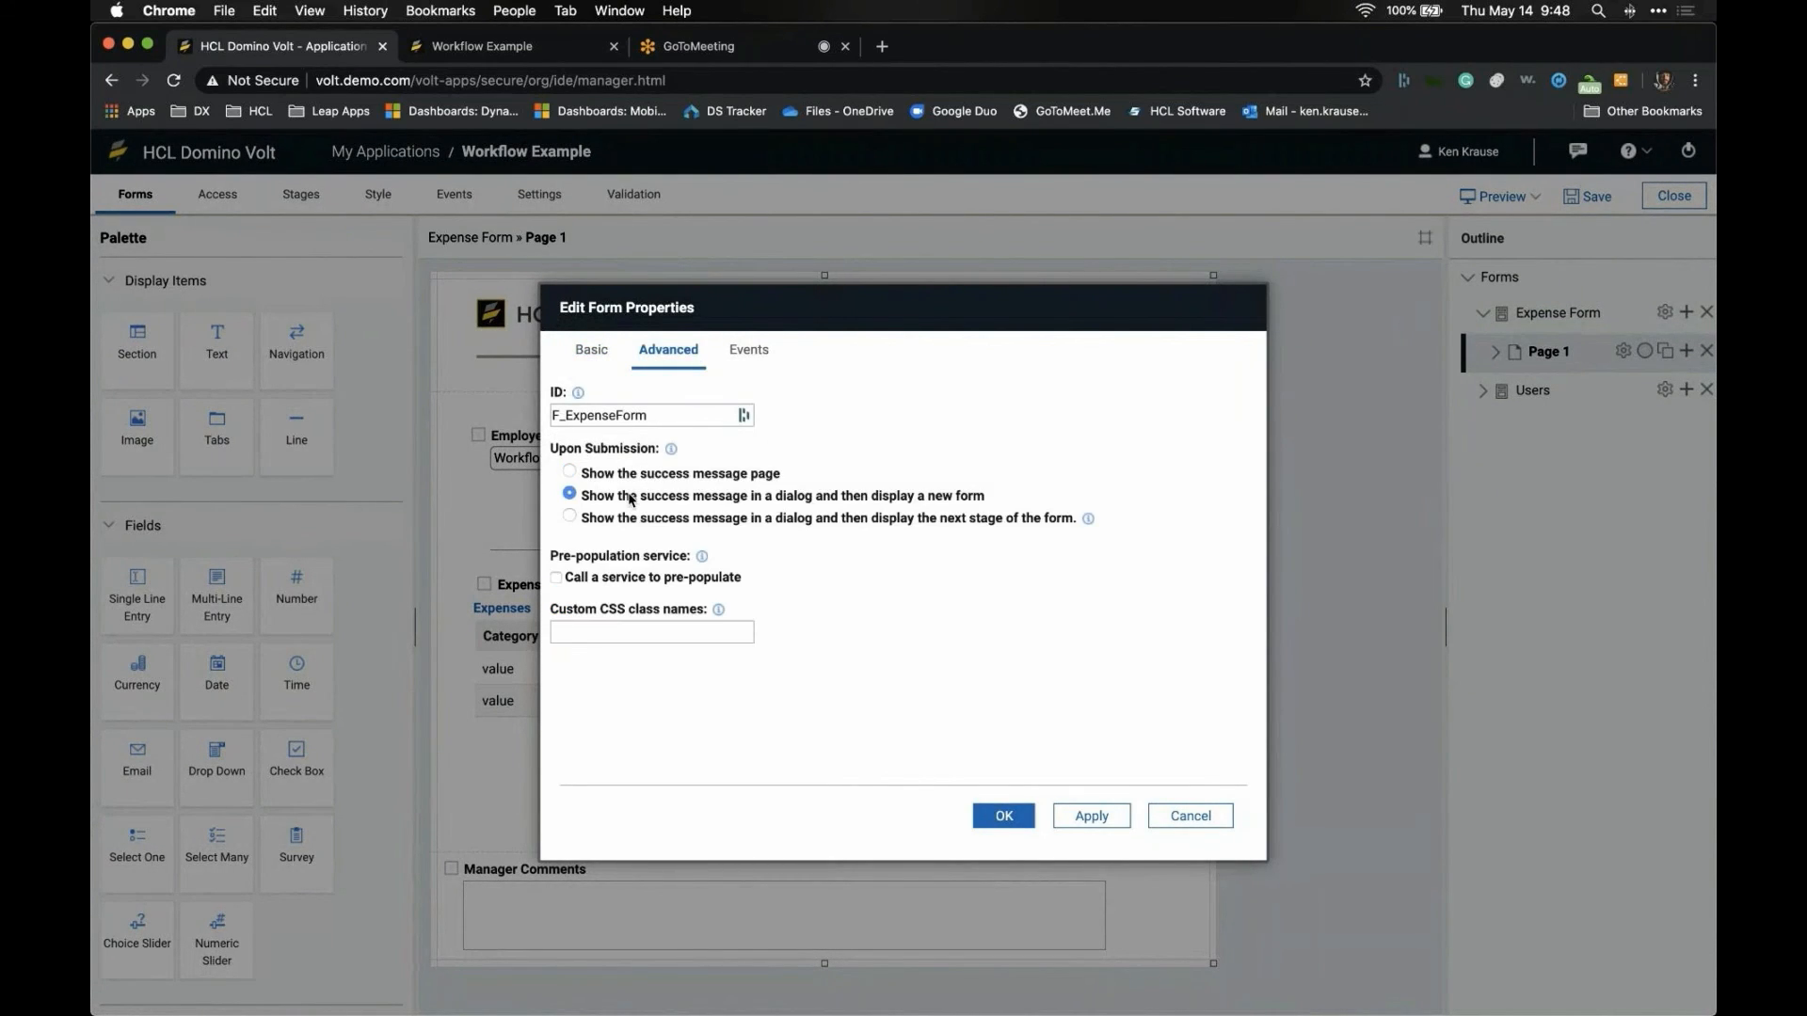
click(631, 520)
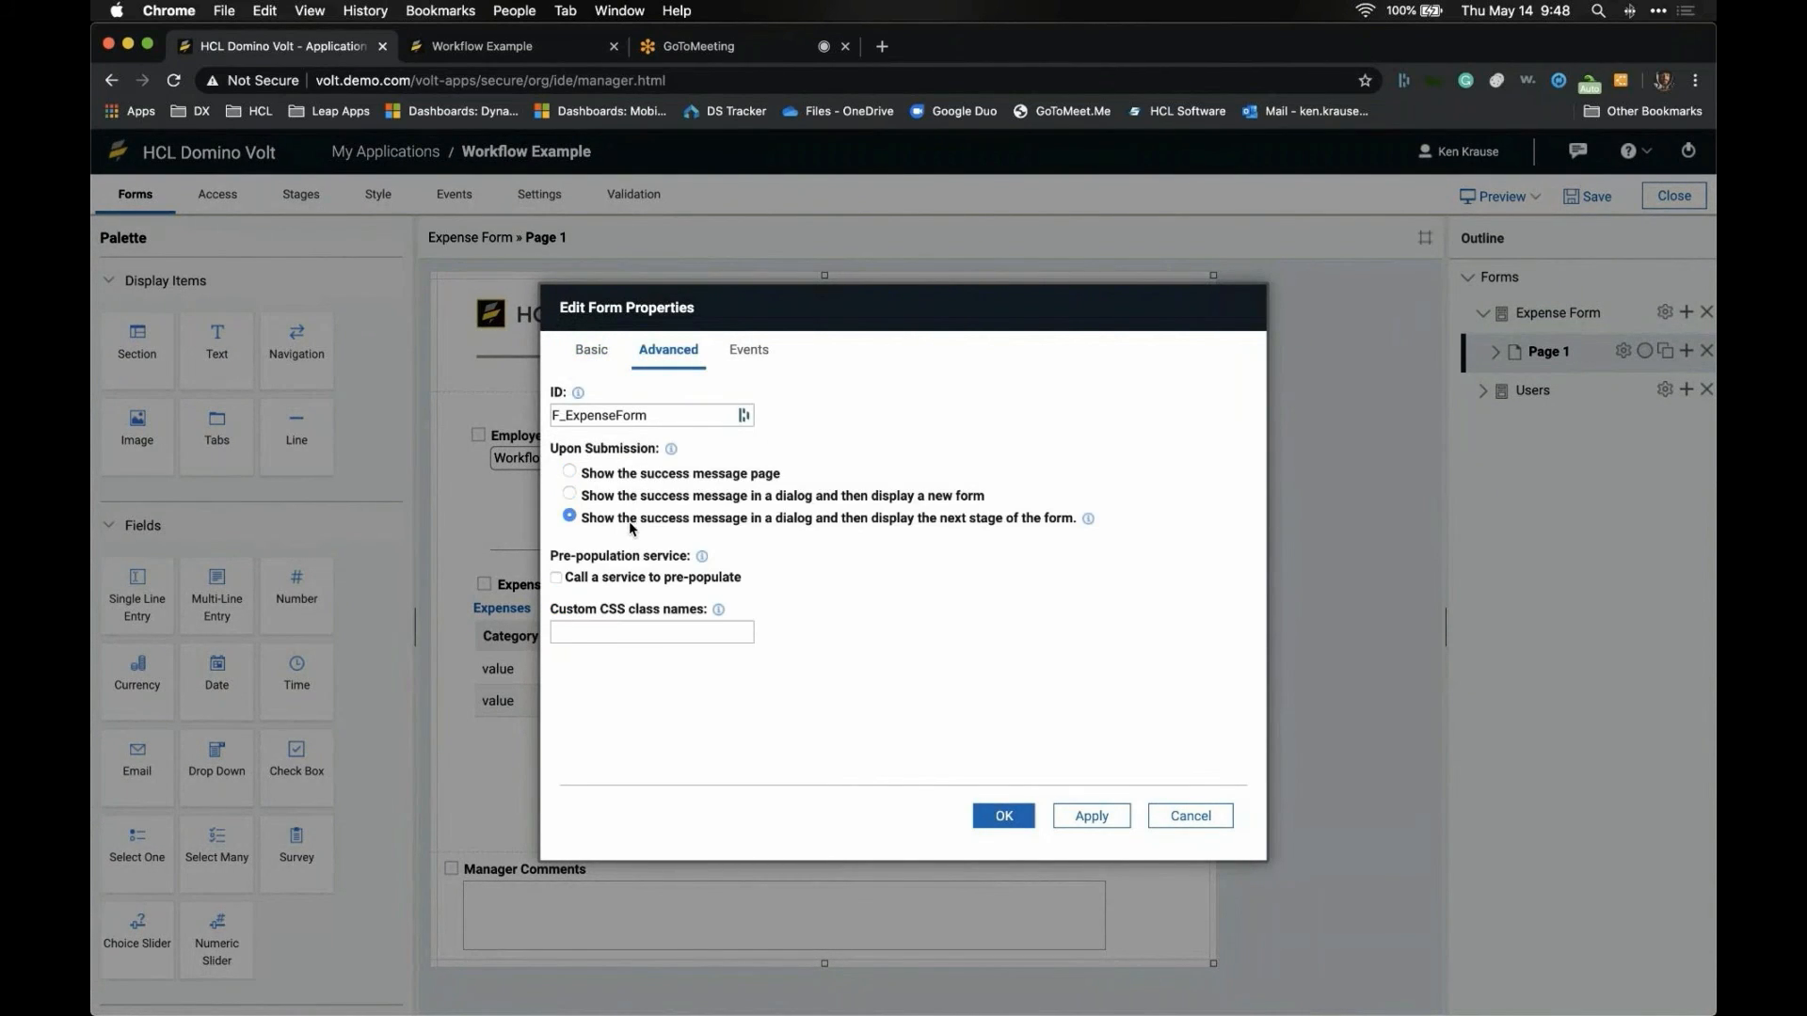
click(1003, 819)
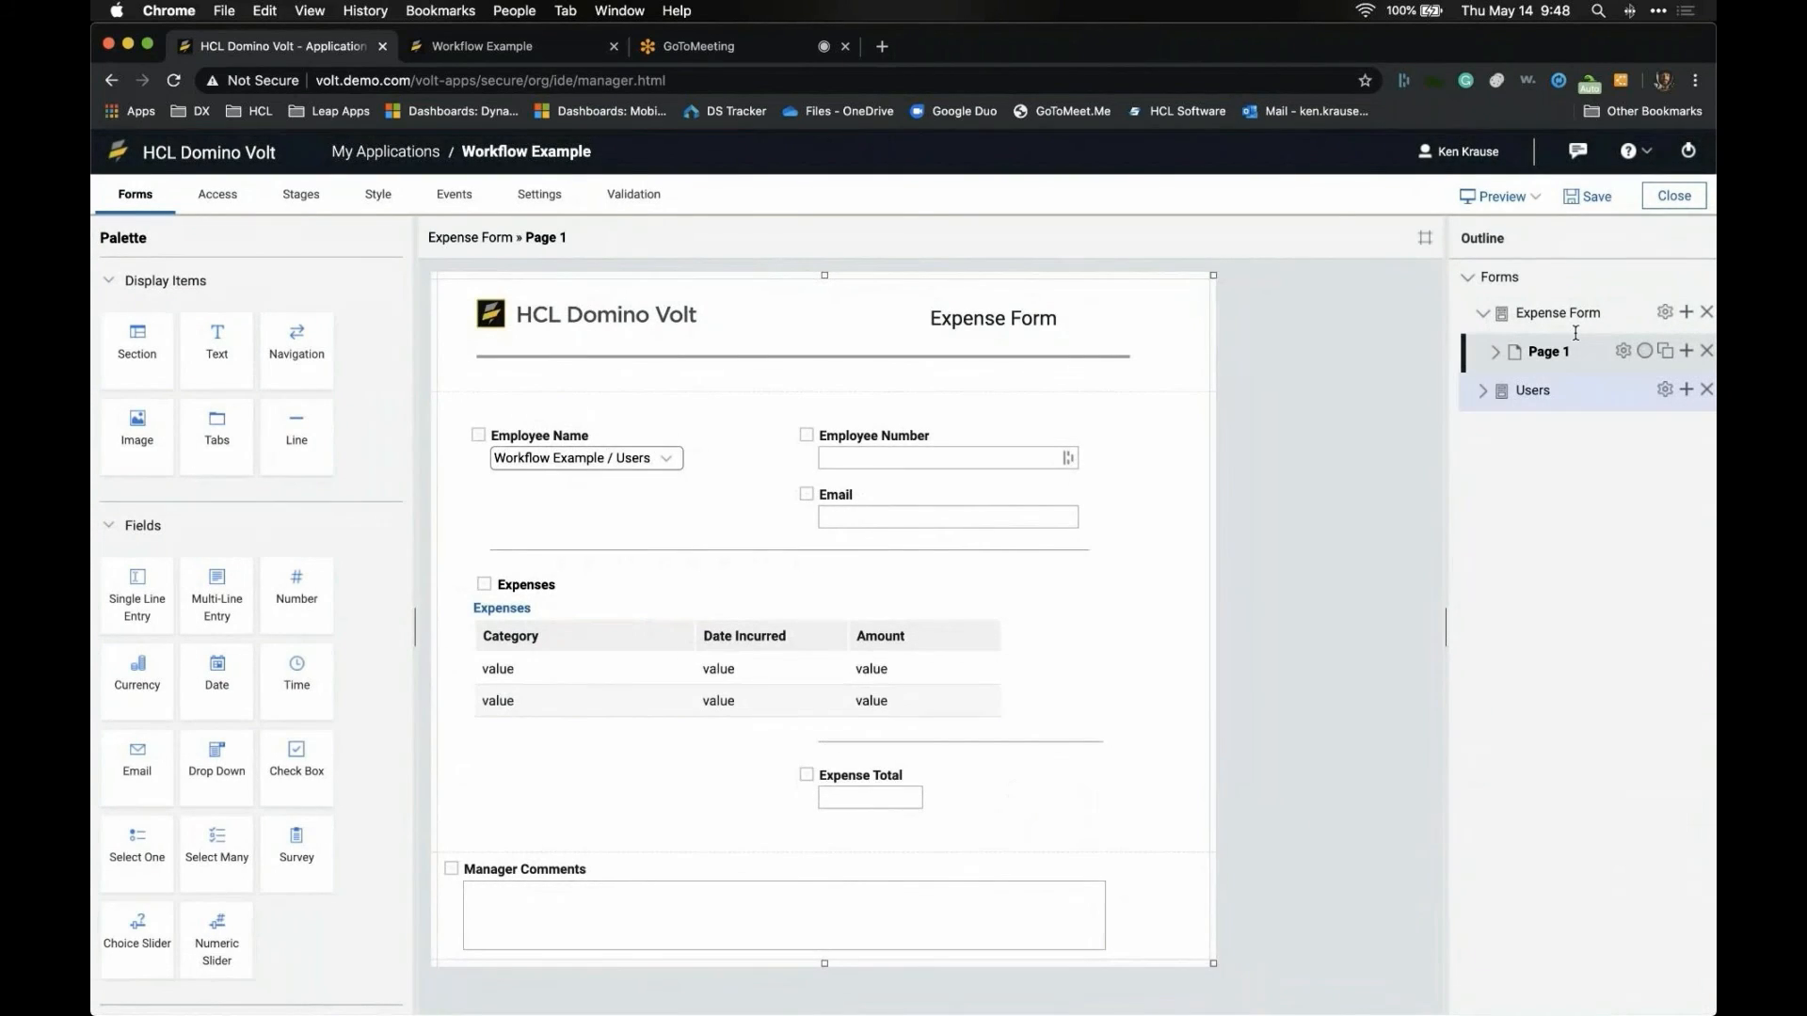
click(1593, 198)
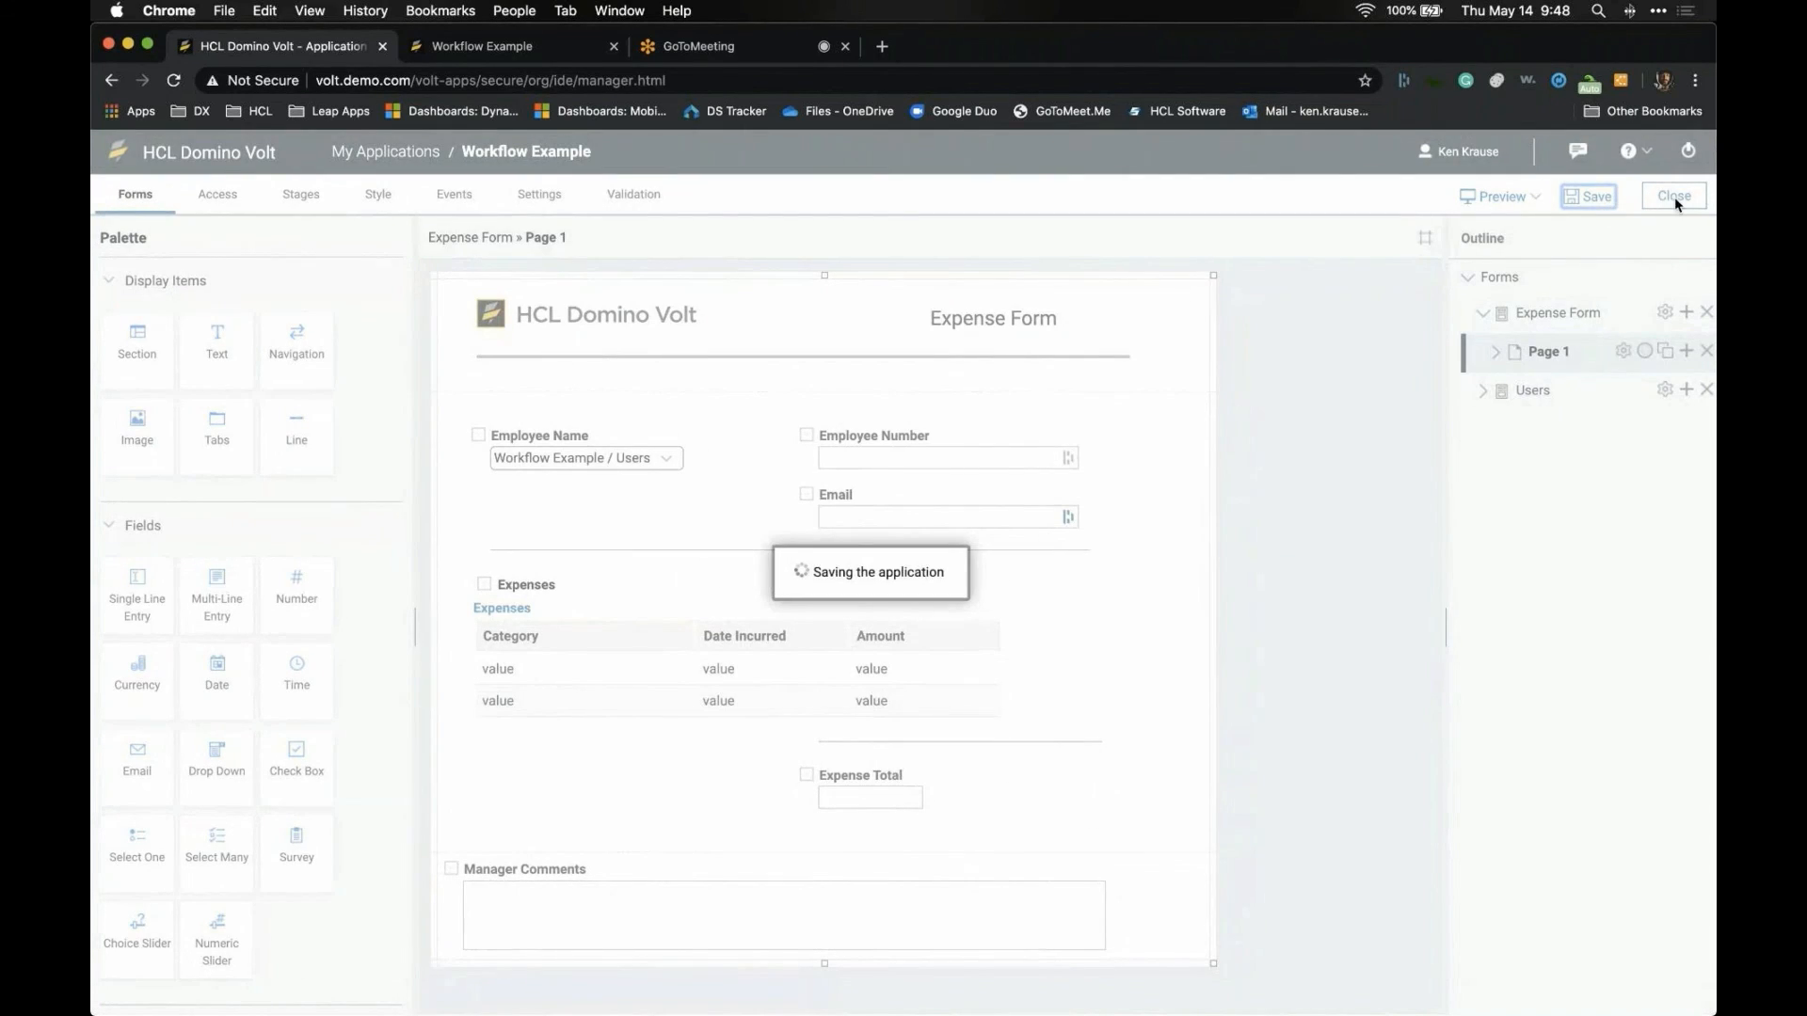
click(1675, 197)
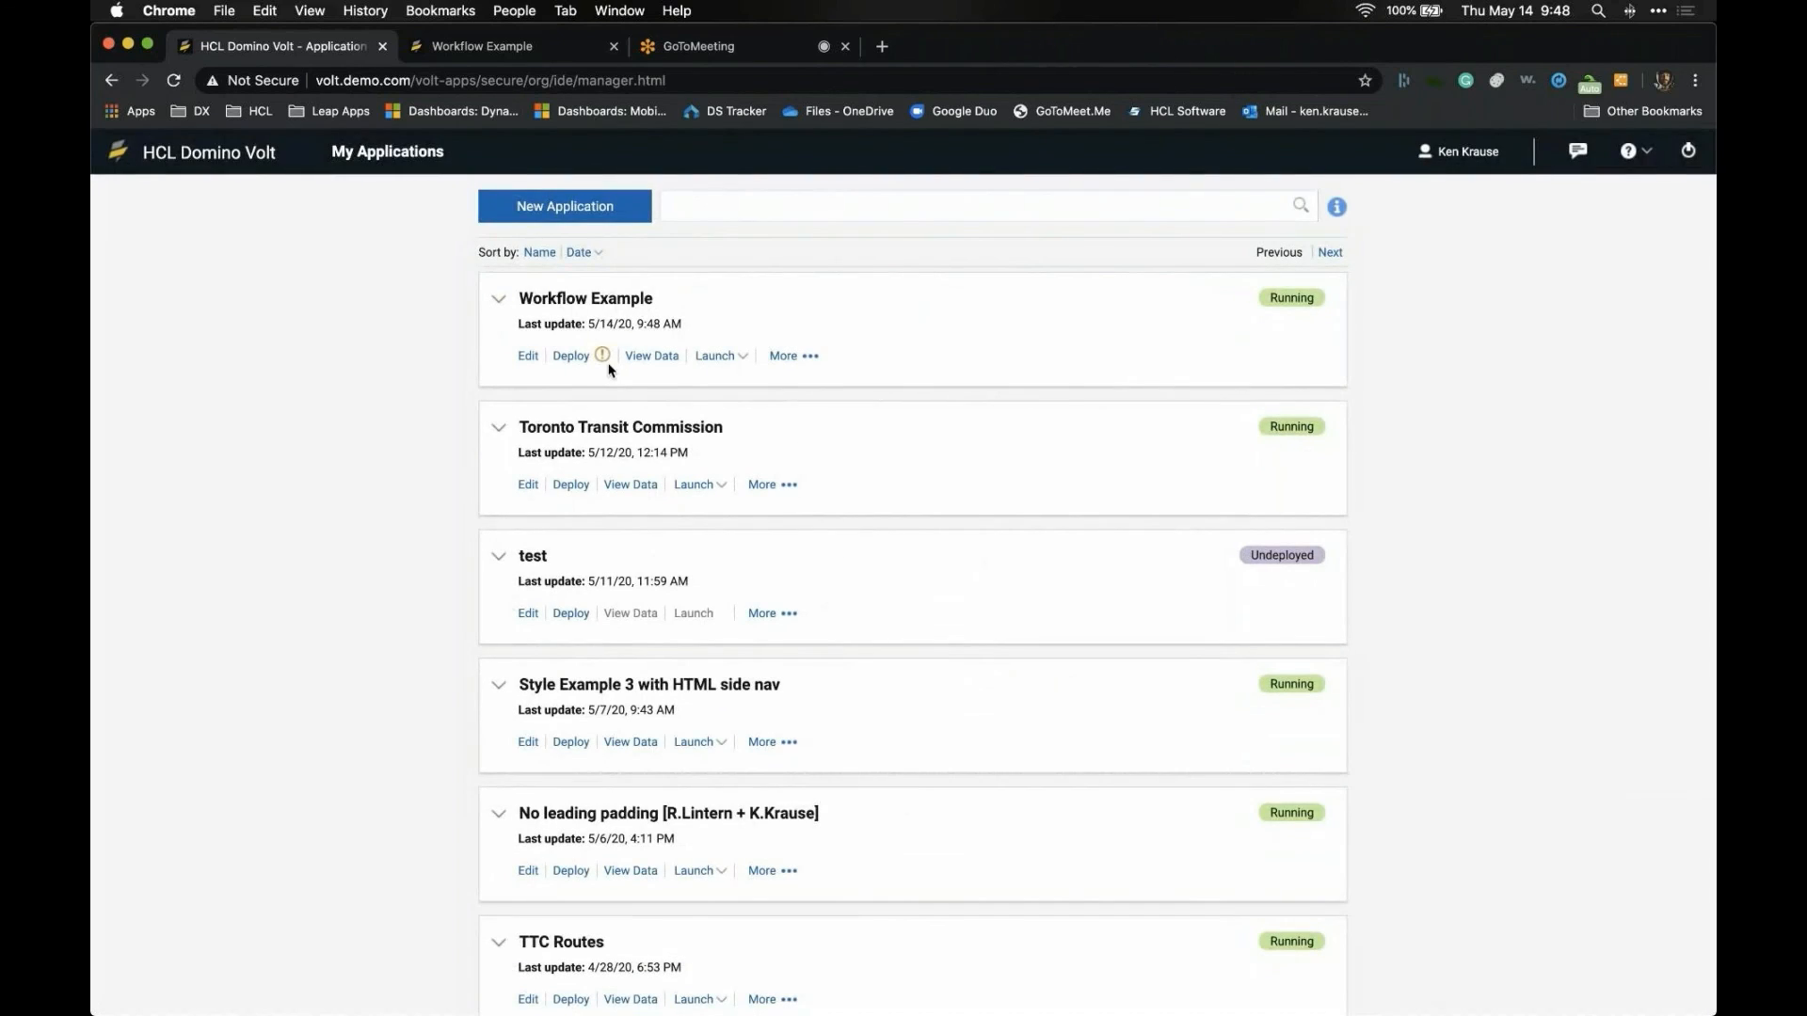
- Redeploy Workflow Example with the new submission behaviour
click(570, 356)
click(993, 626)
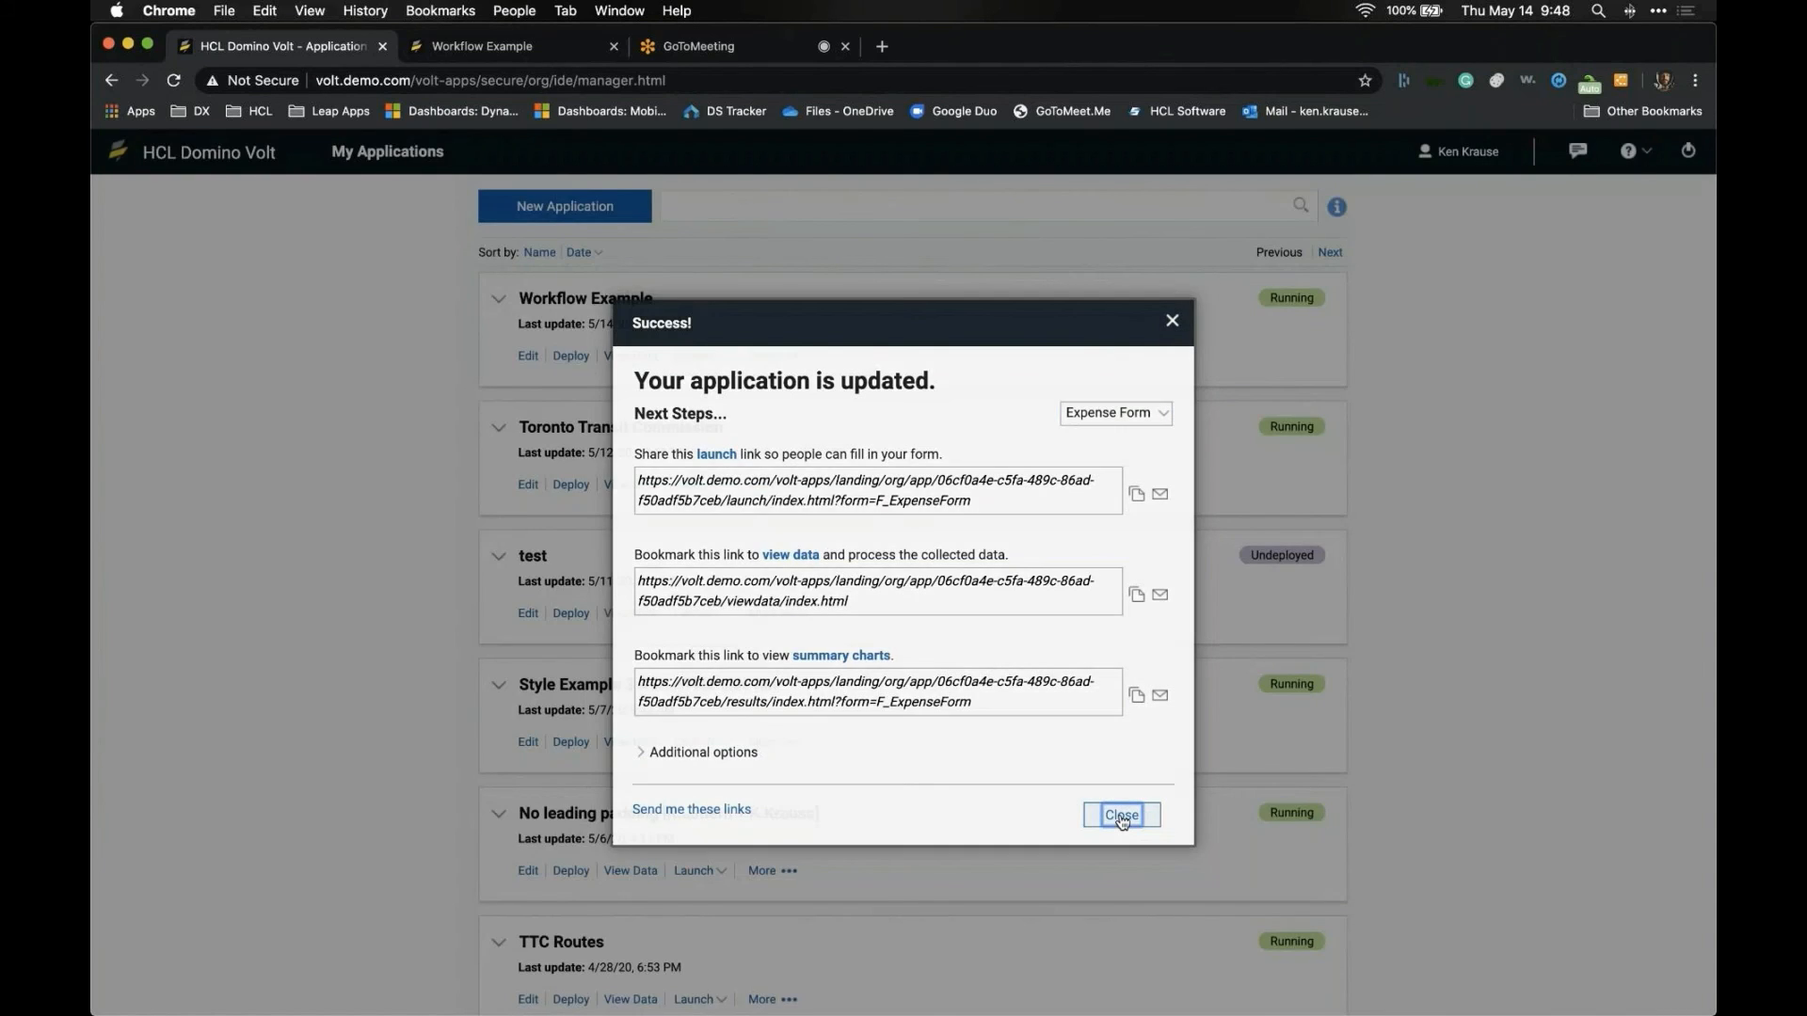
click(1117, 816)
- Open the submitted $3,000 Airfare record in View Data and send it for Special Approval
click(644, 358)
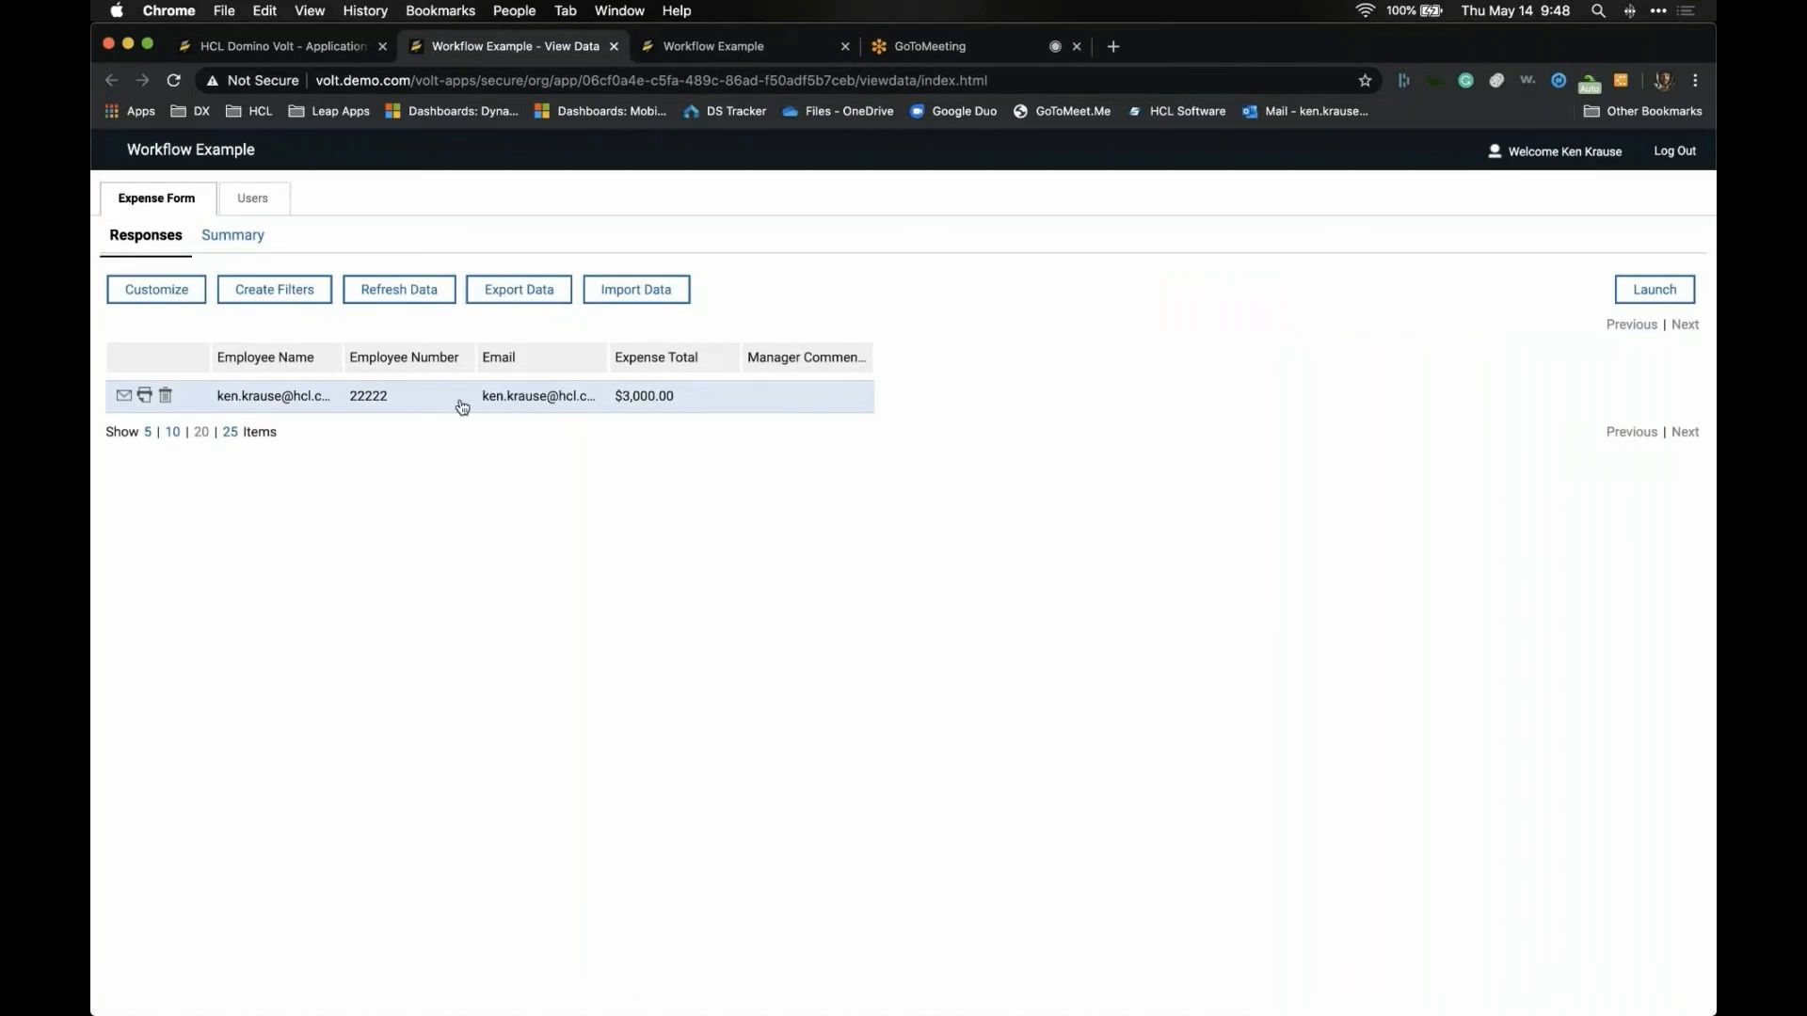
click(738, 409)
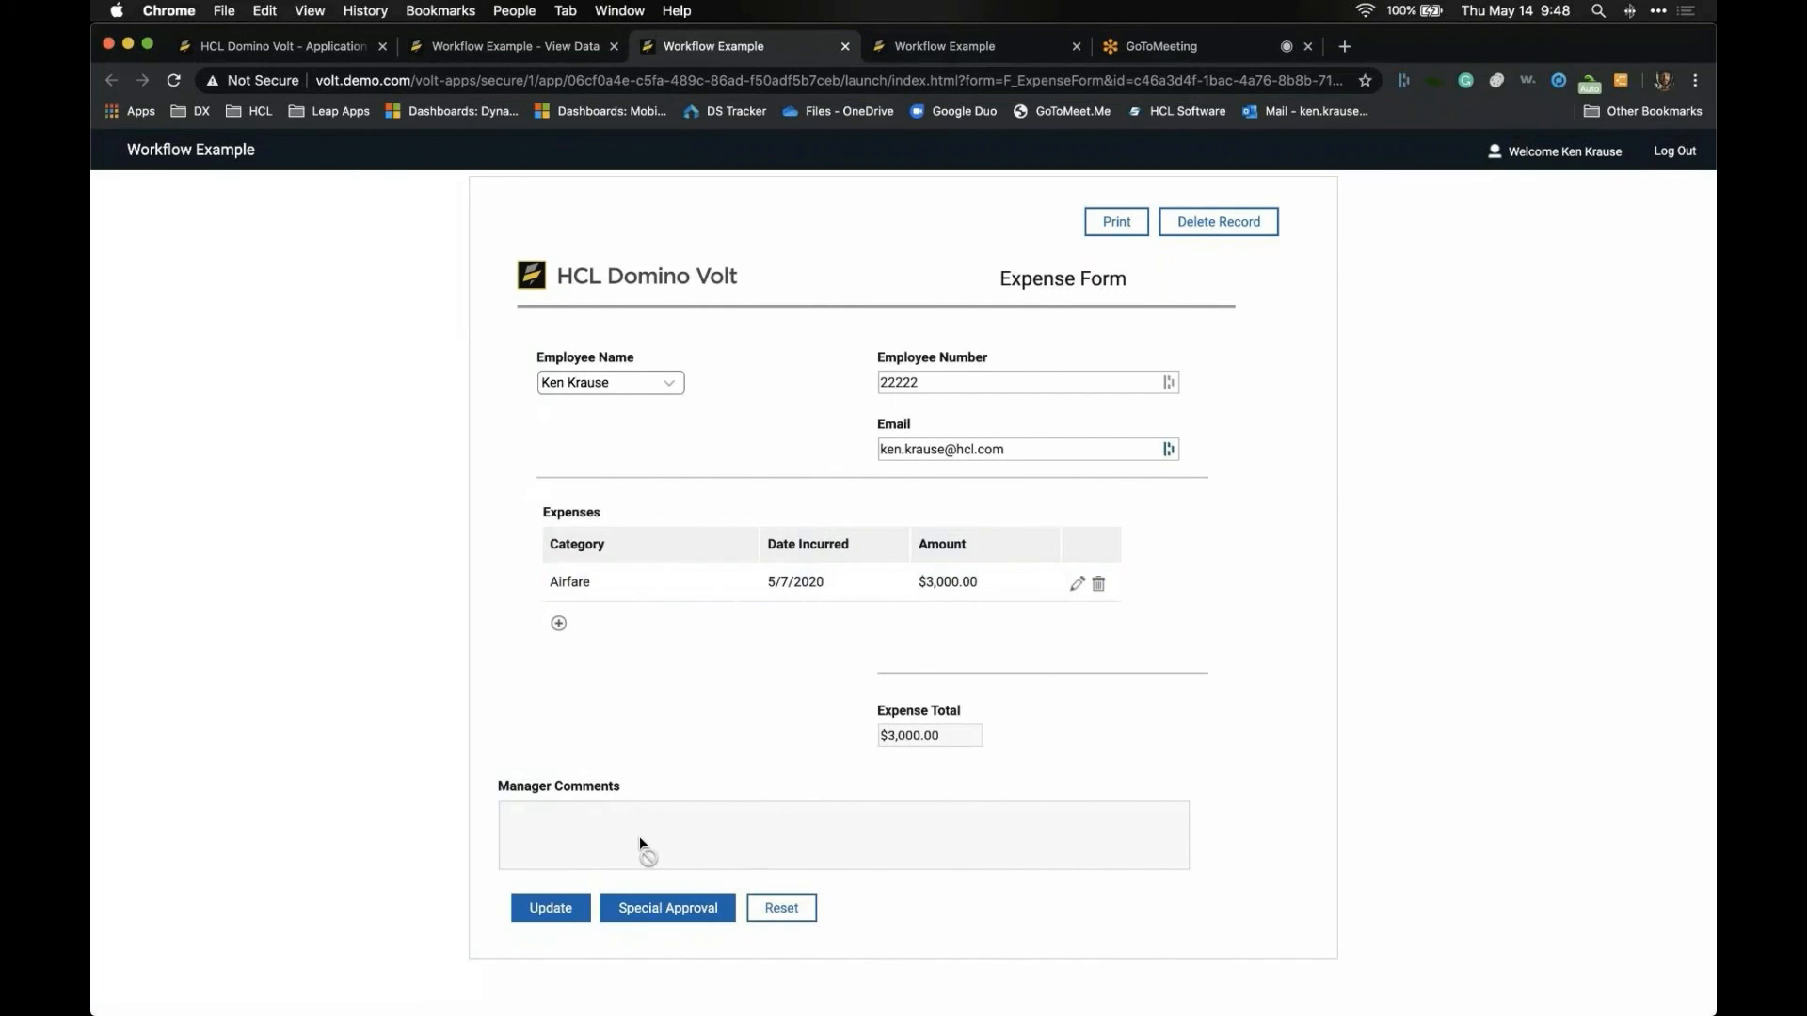
click(648, 910)
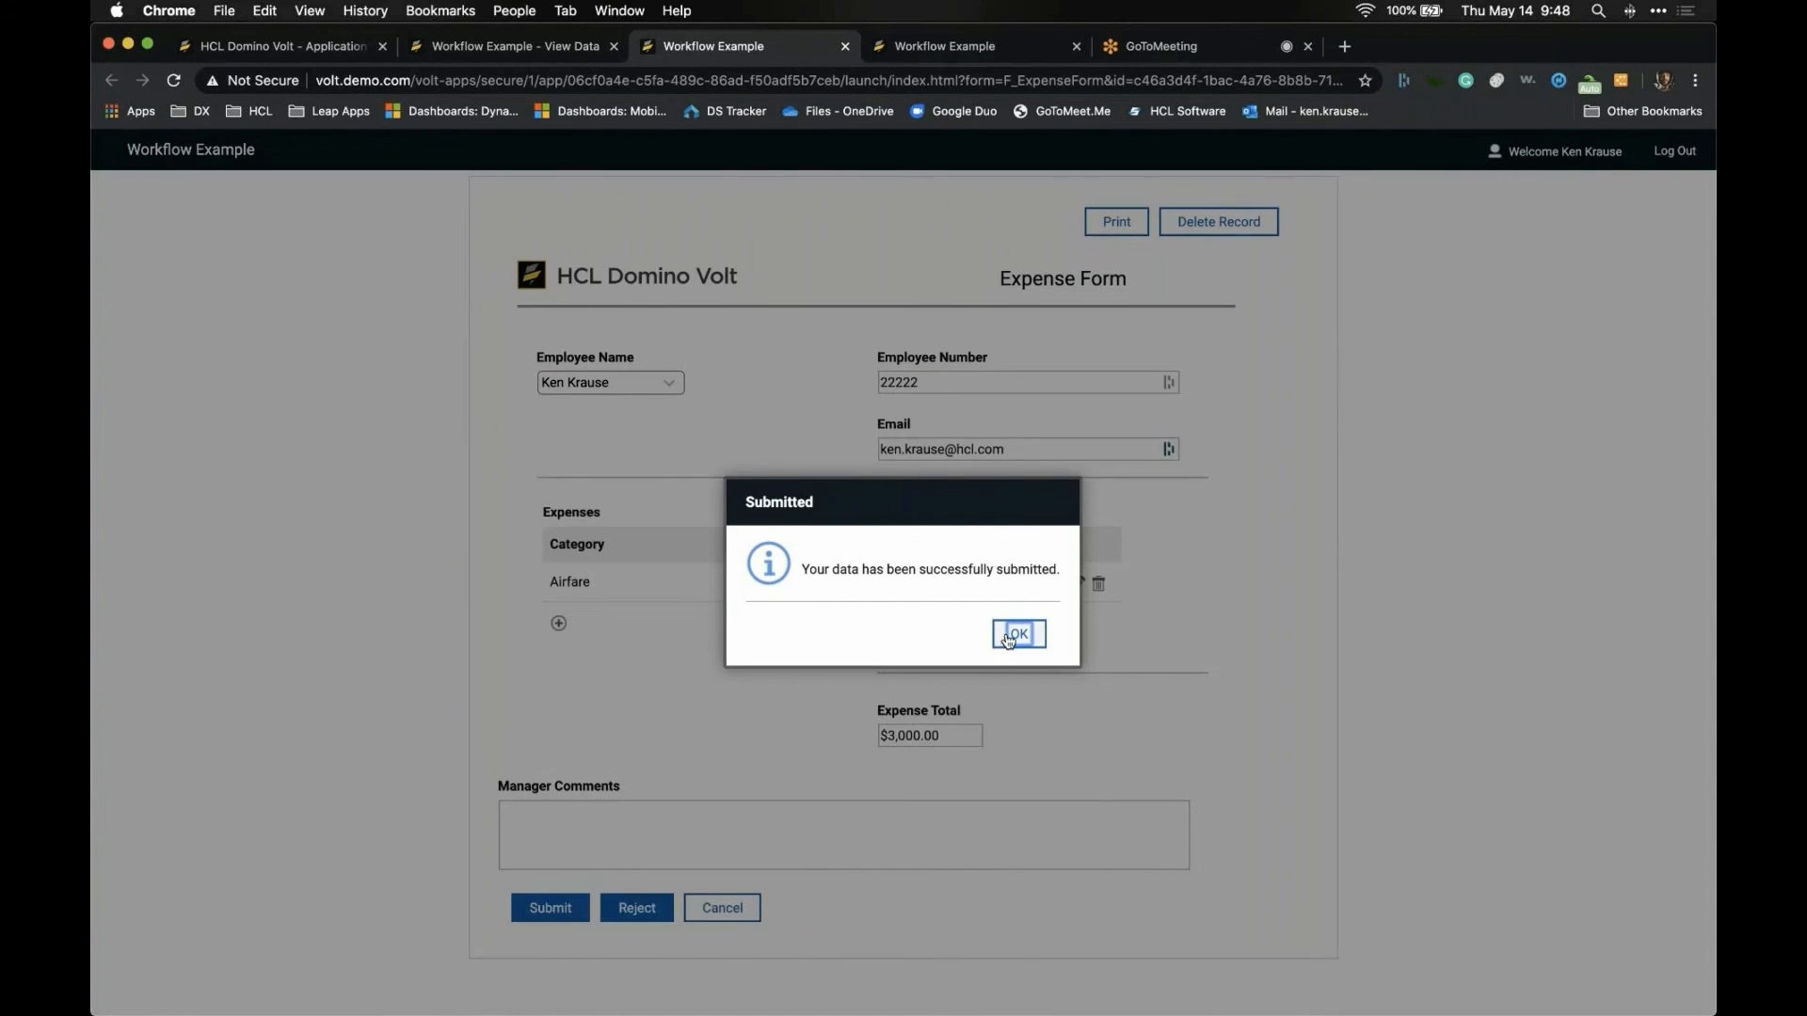
click(1008, 637)
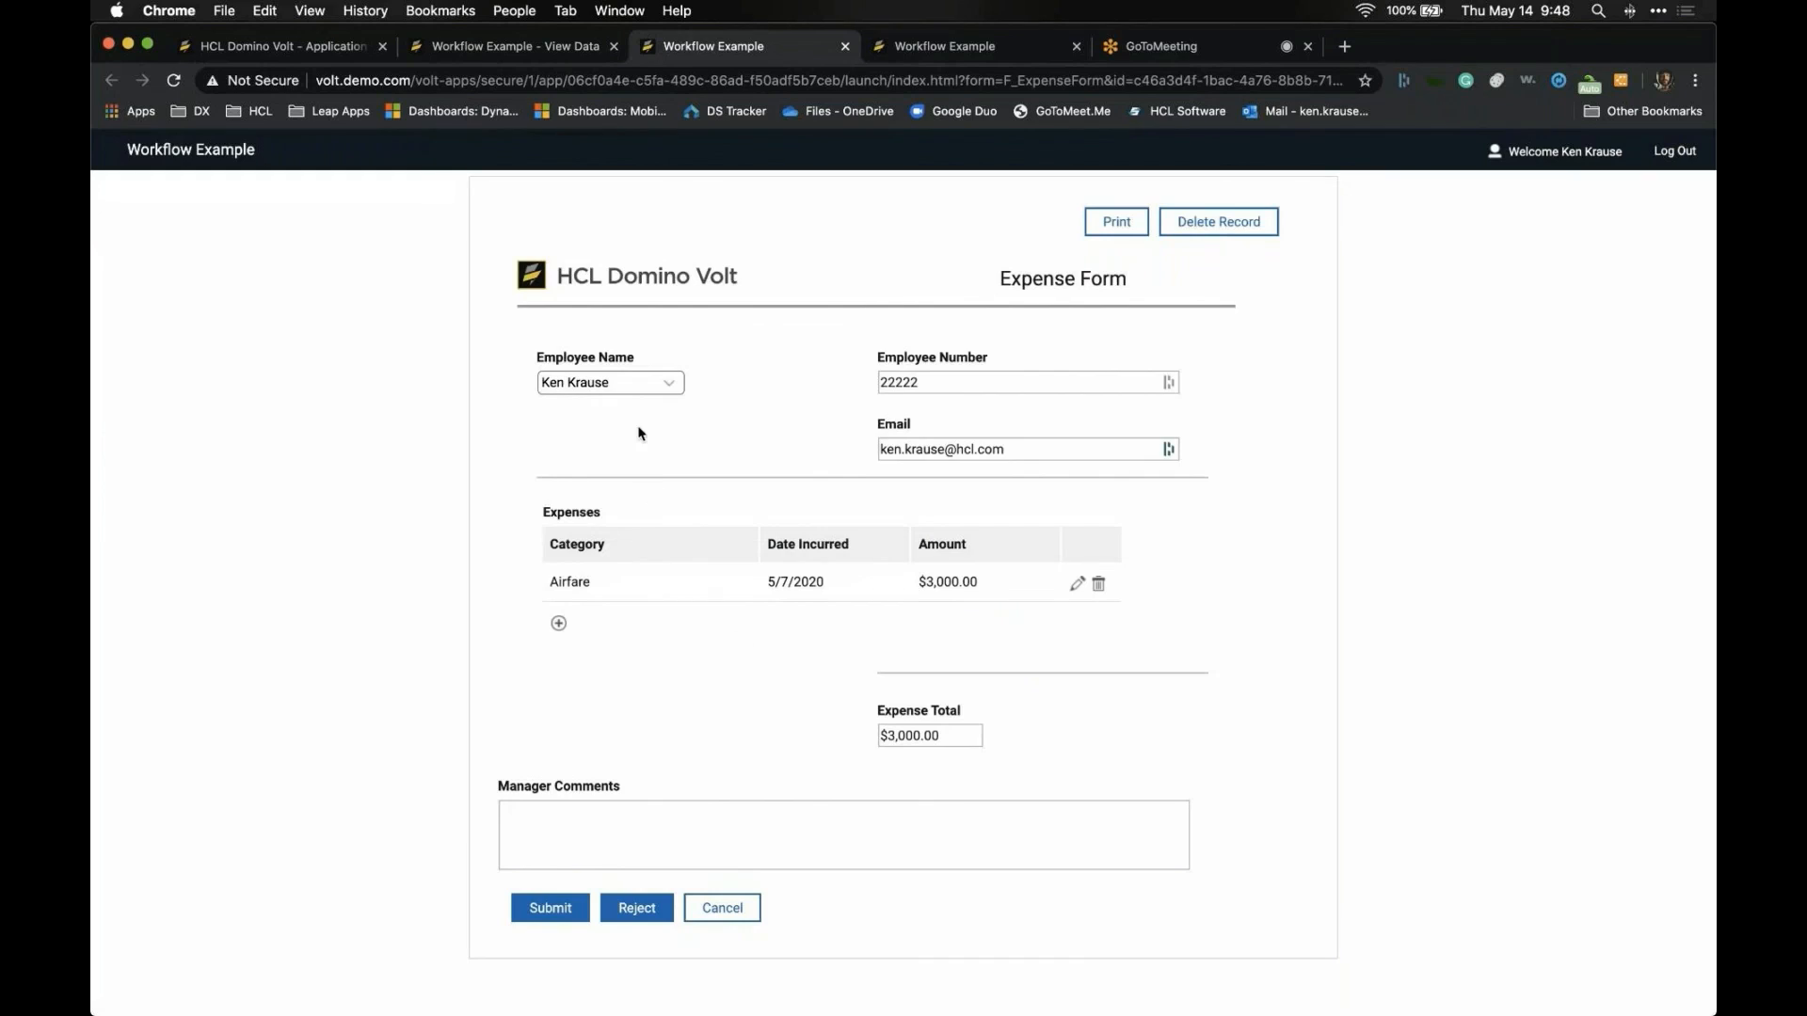
- Enter the manager comment 'Rejected' and reject the expense
click(664, 850)
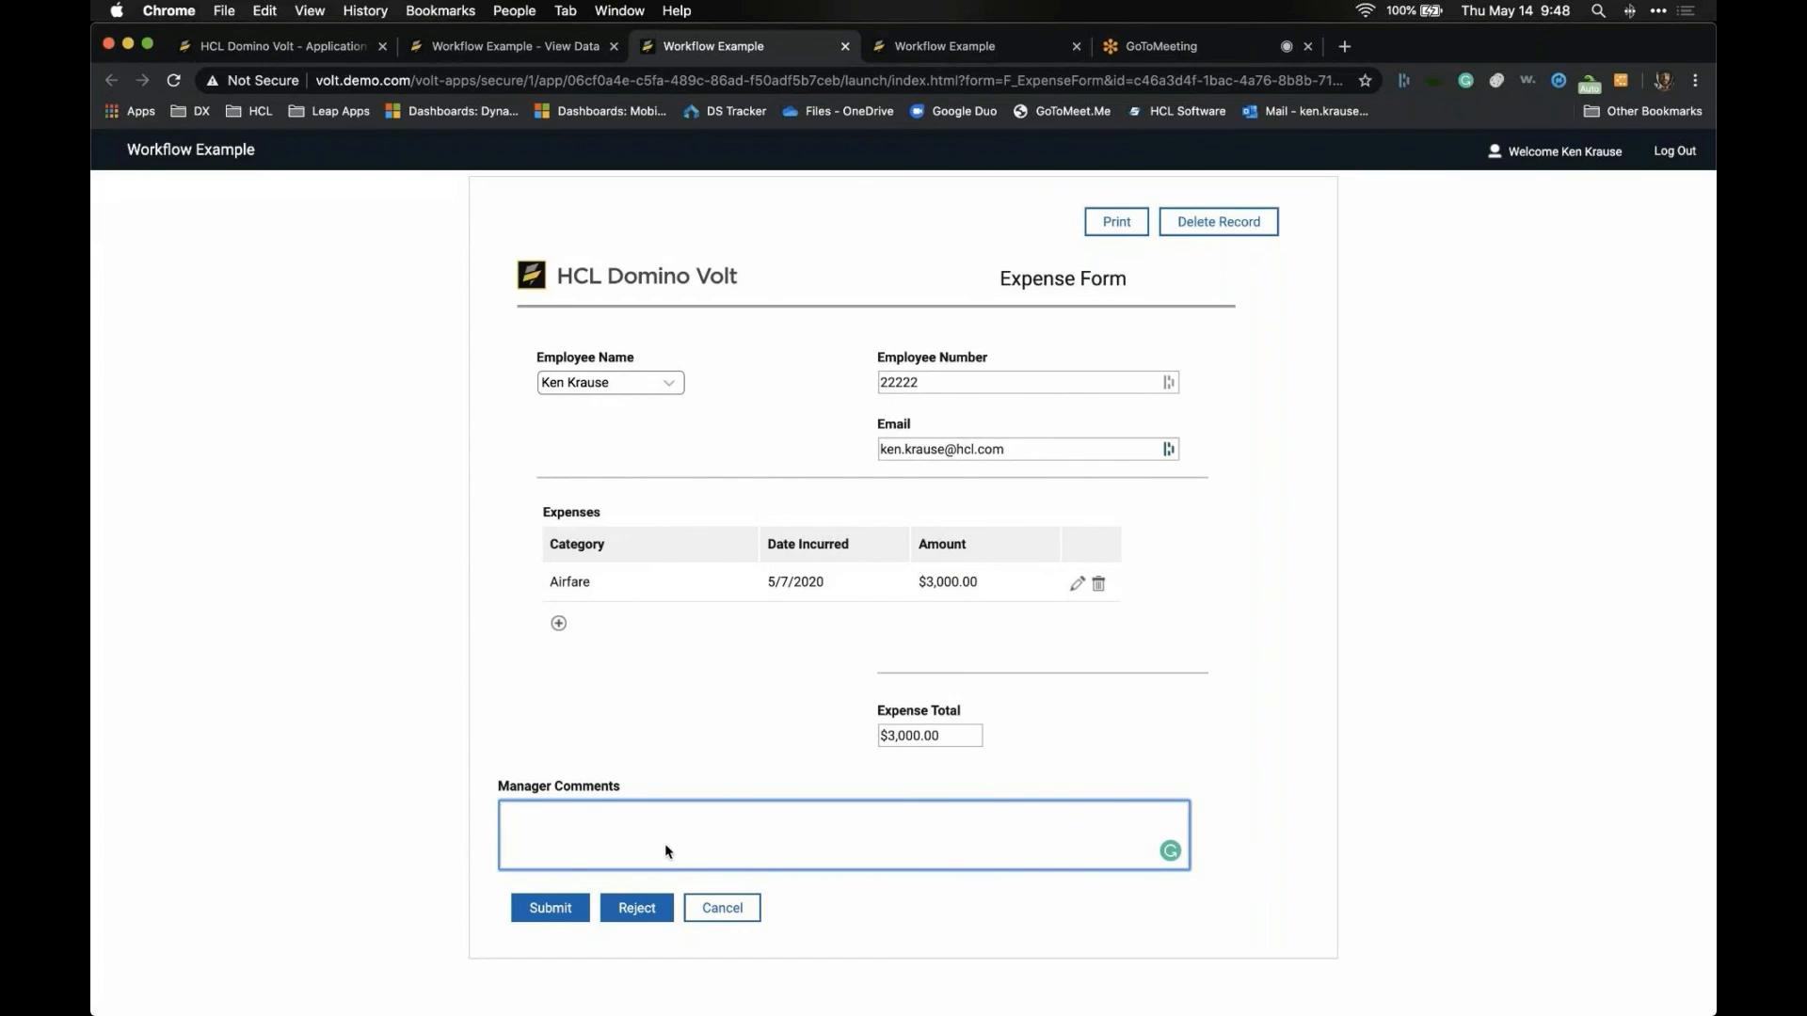
text(Rejected)
click(647, 894)
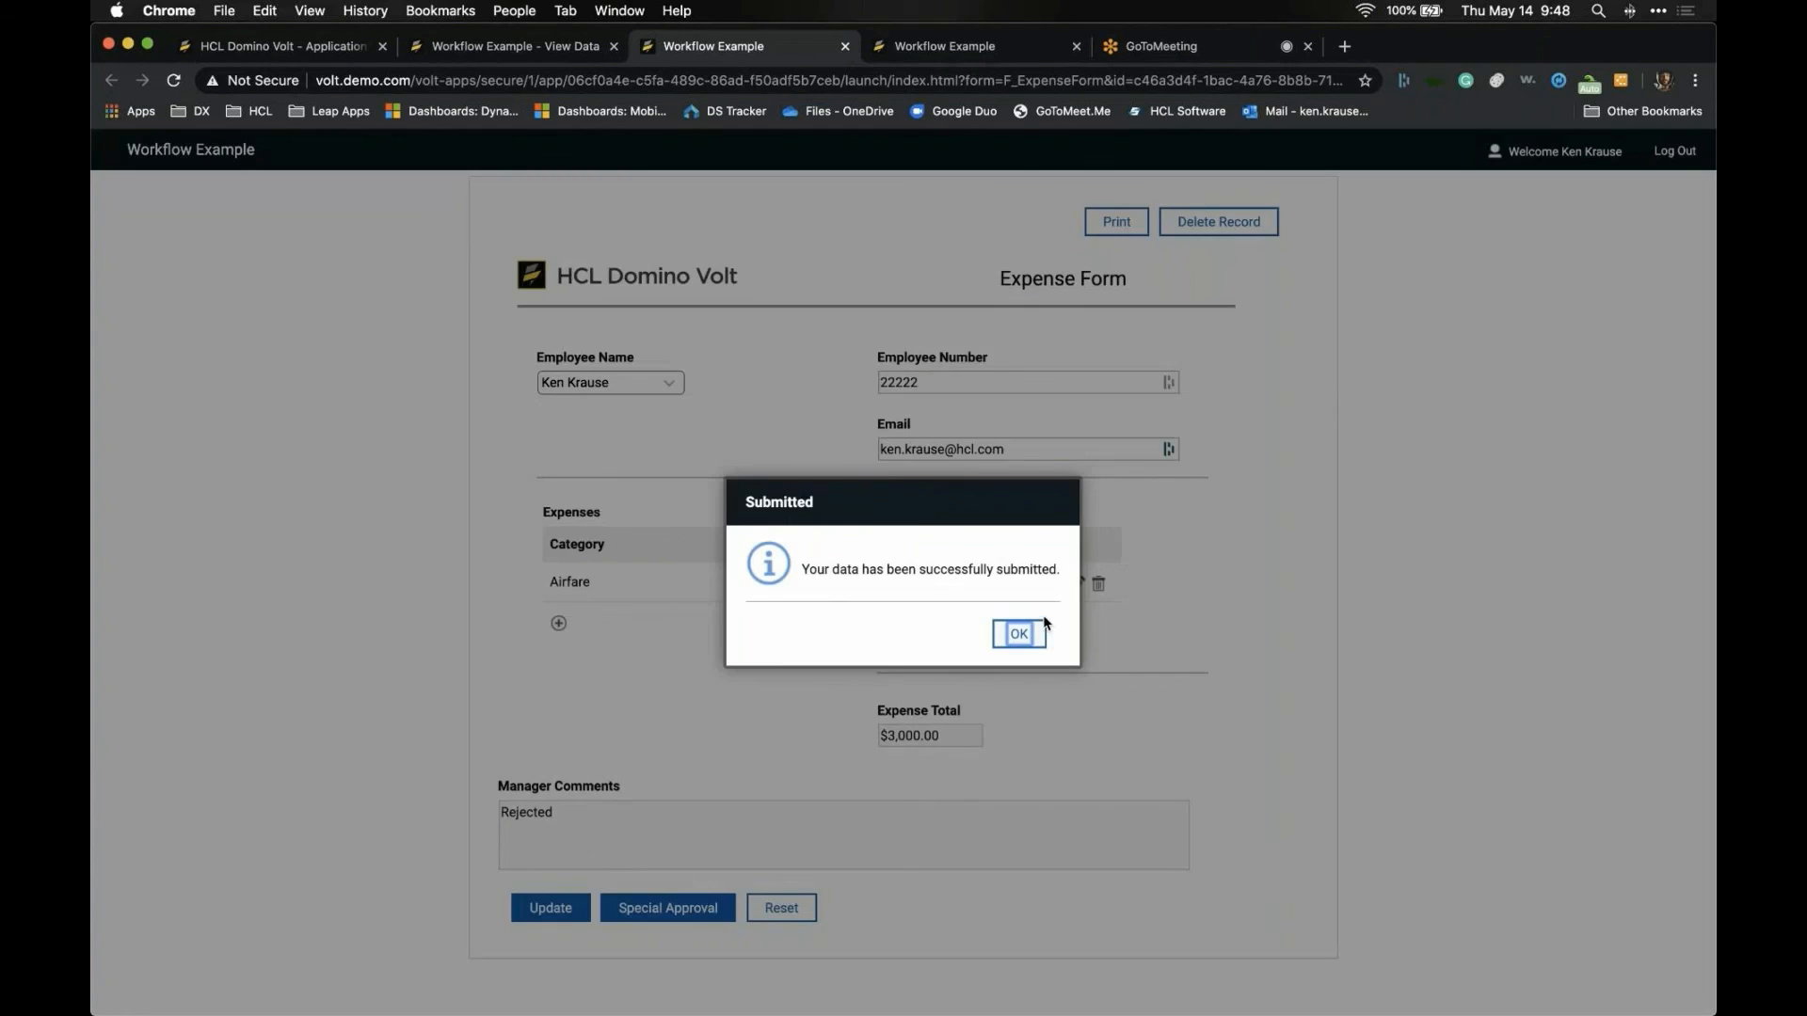
click(1017, 635)
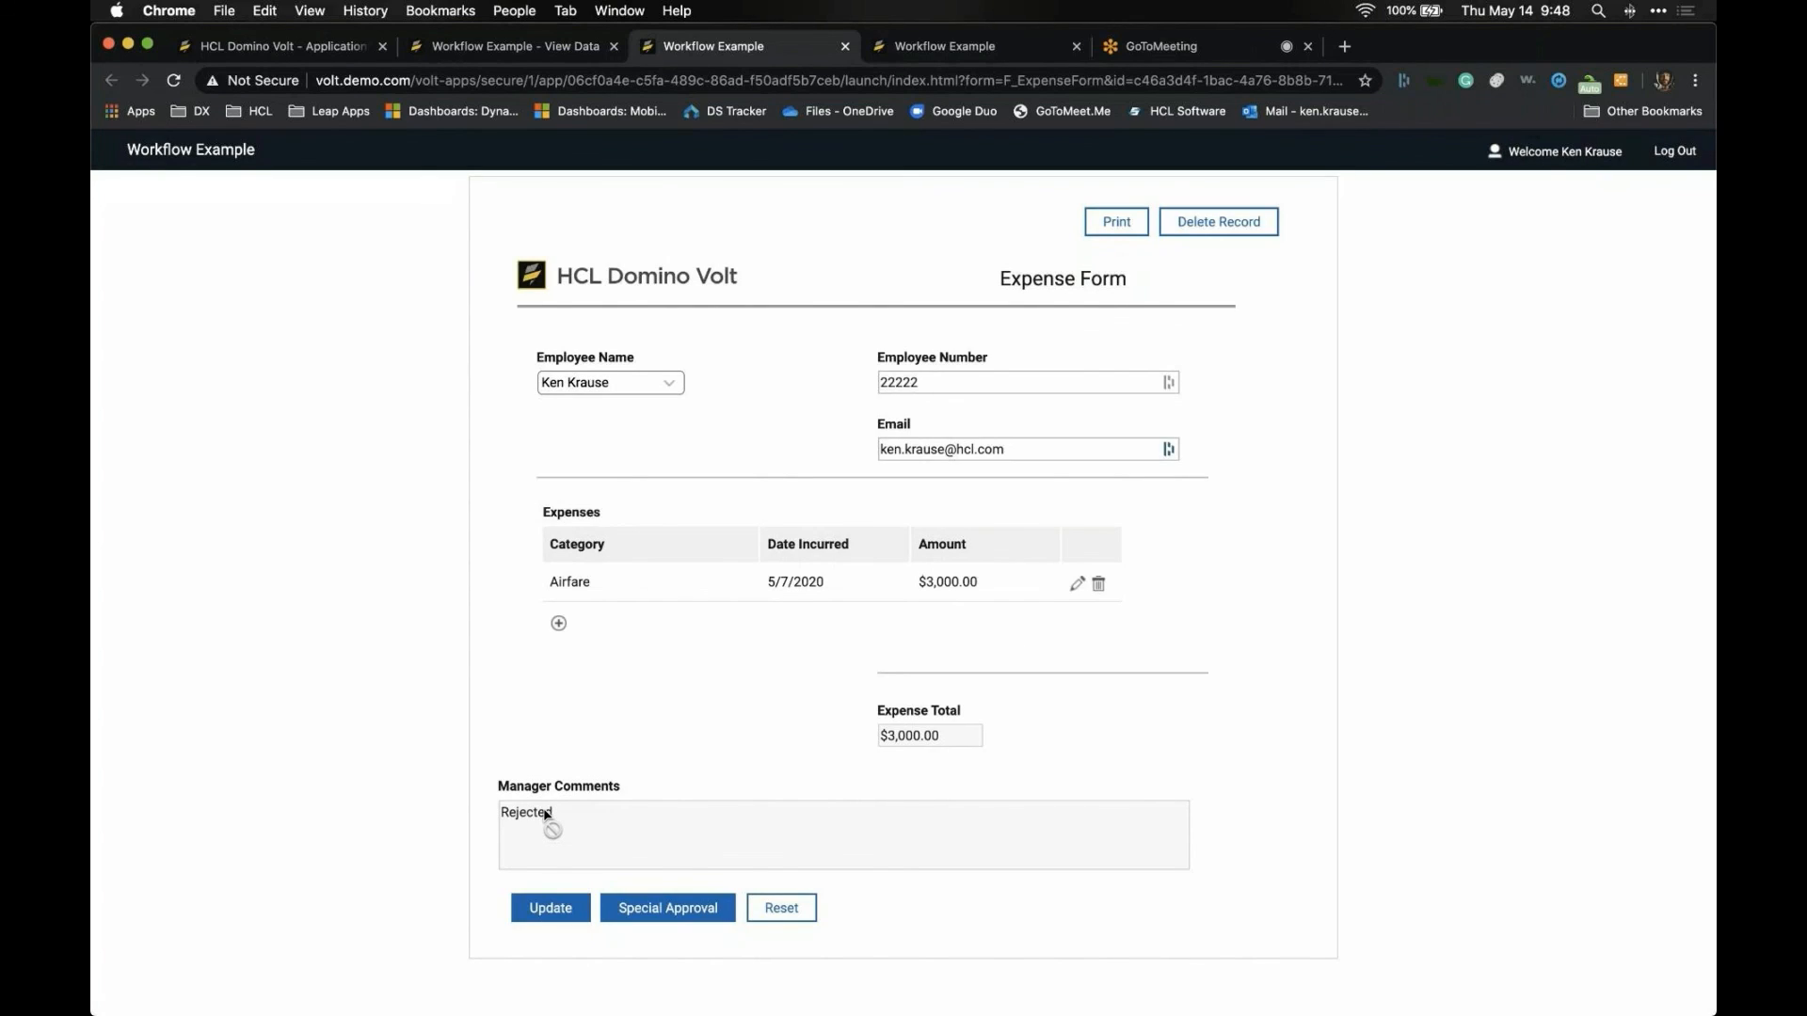
drag(523, 818, 612, 813)
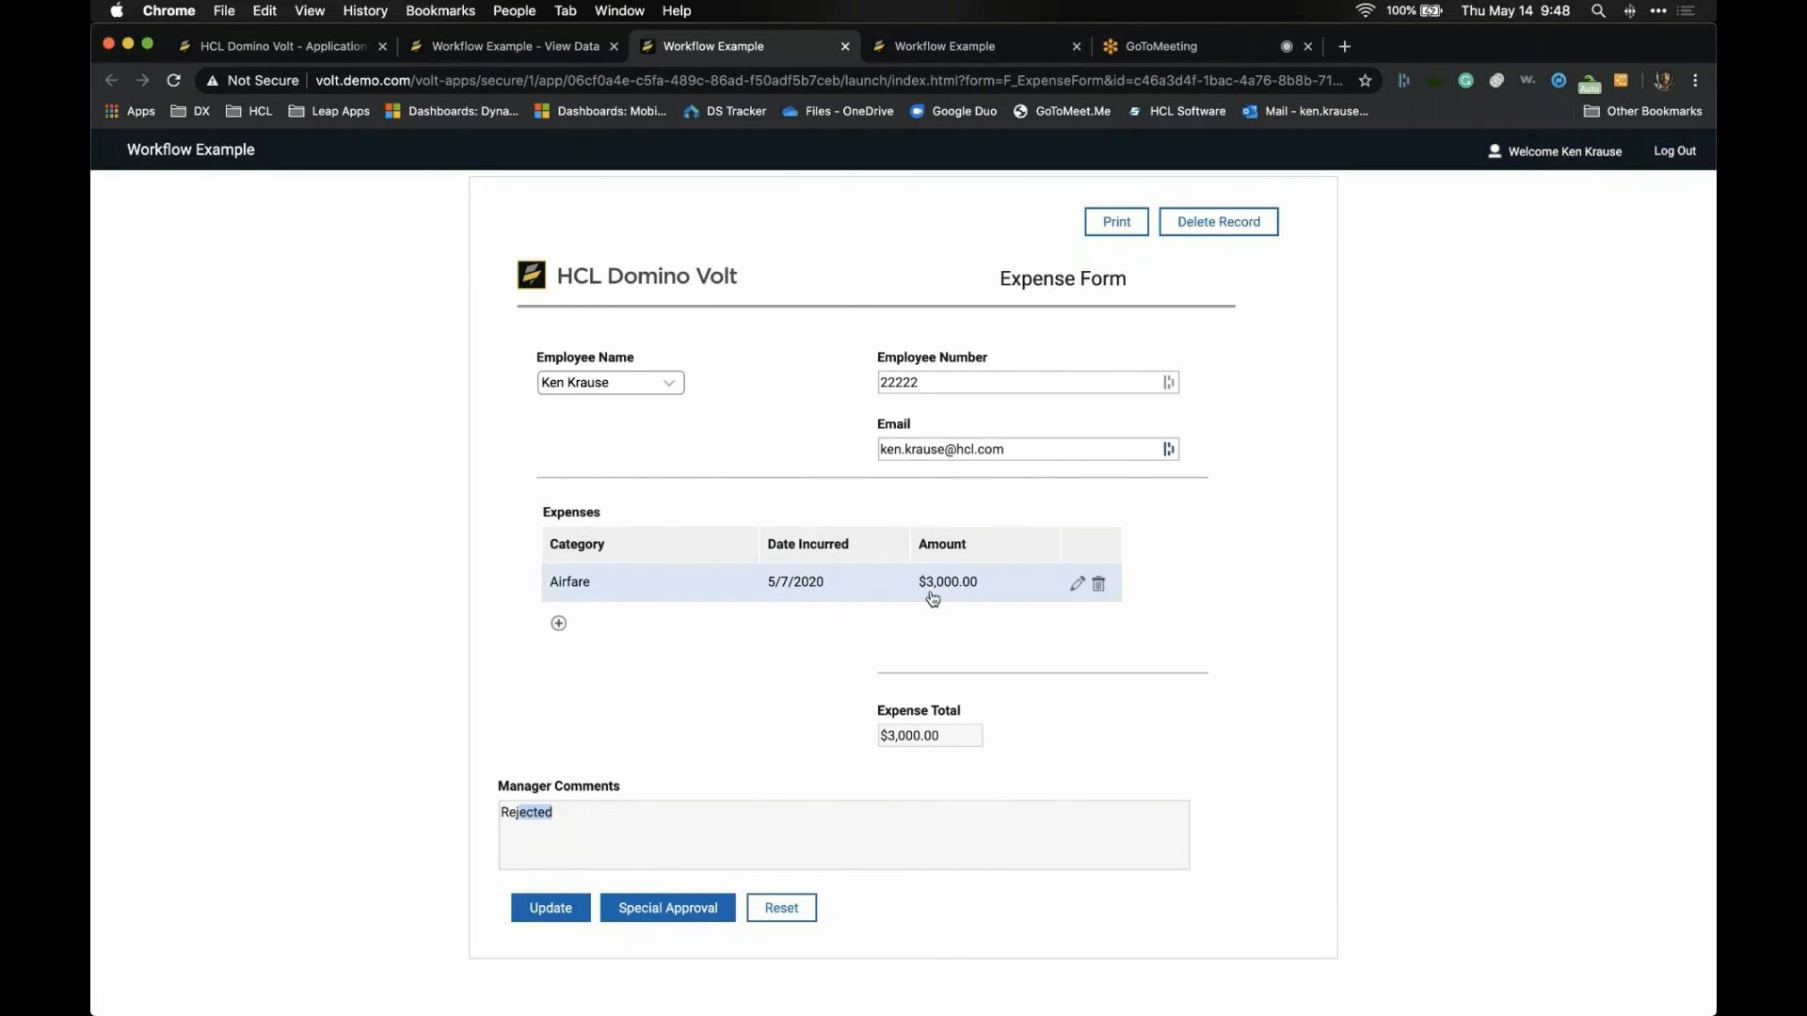
- Change the Airfare amount to 1,000 and save the updated form
click(1077, 584)
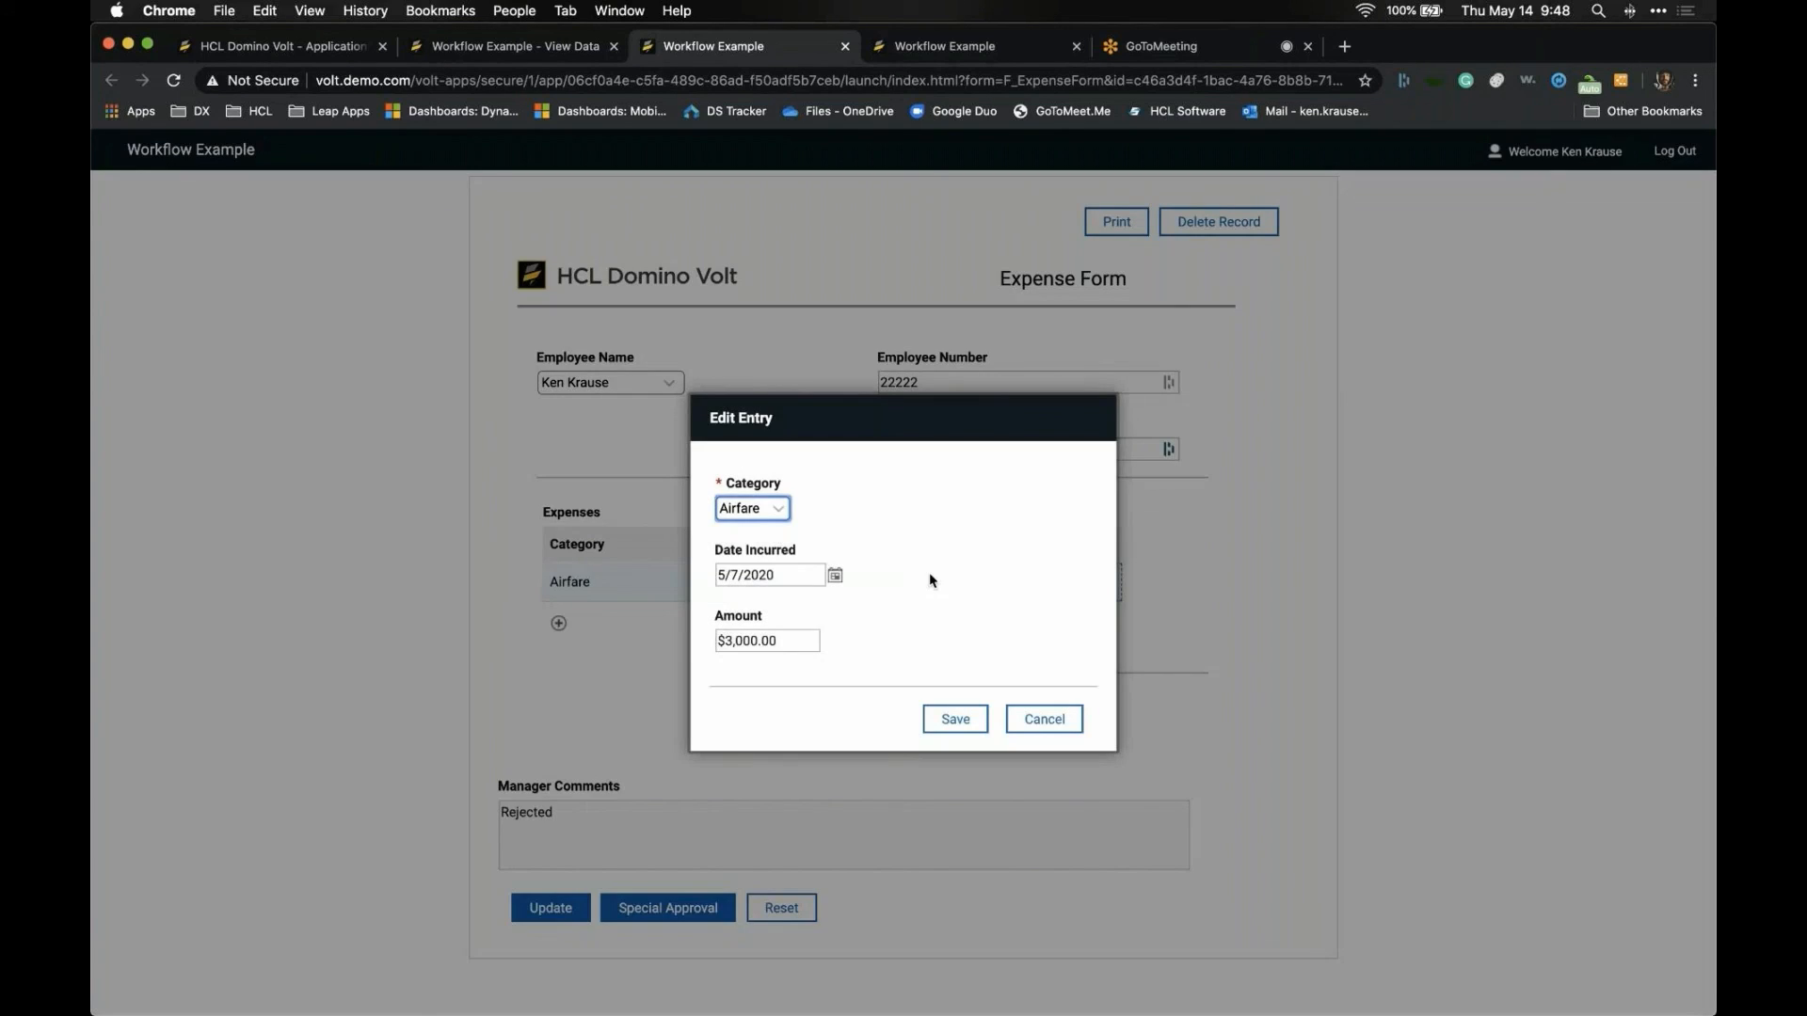
click(792, 641)
key(BackSpace)
key(BackSpace)
key(BackSpace)
key(BackSpace)
key(BackSpace)
key(BackSpace)
key(BackSpace)
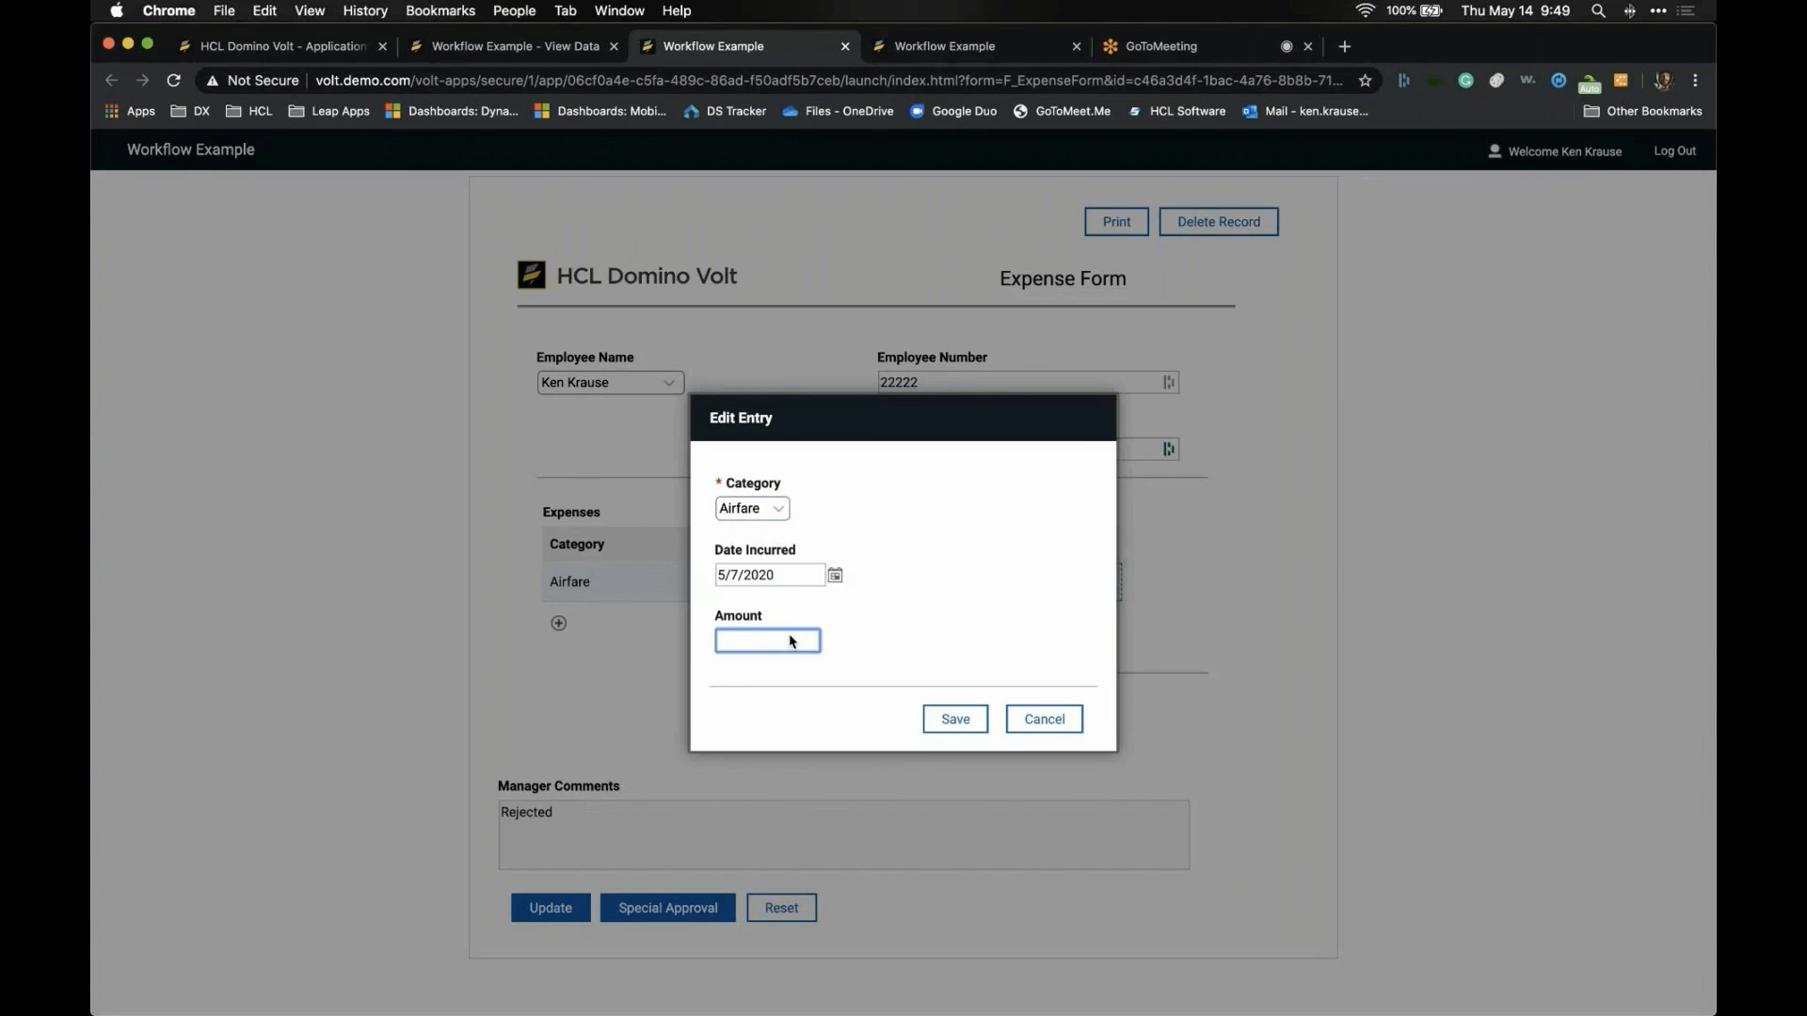
text(1,000)
key(Tab)
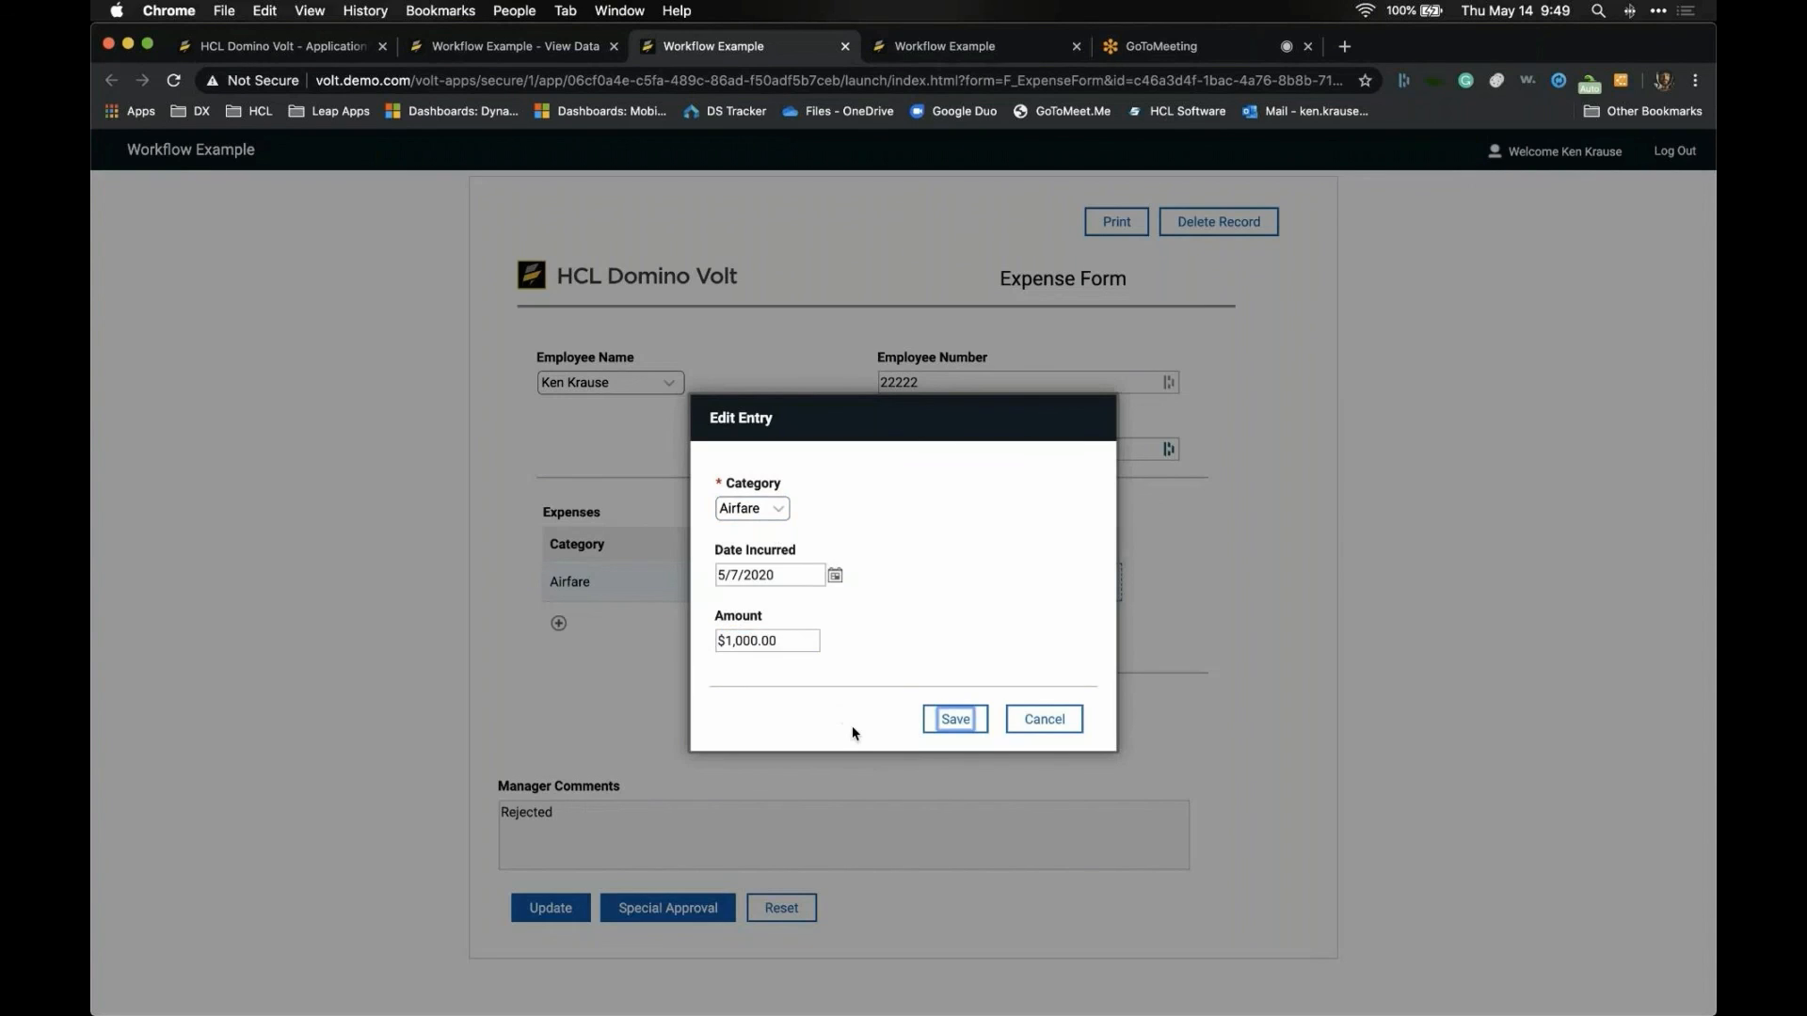
click(946, 720)
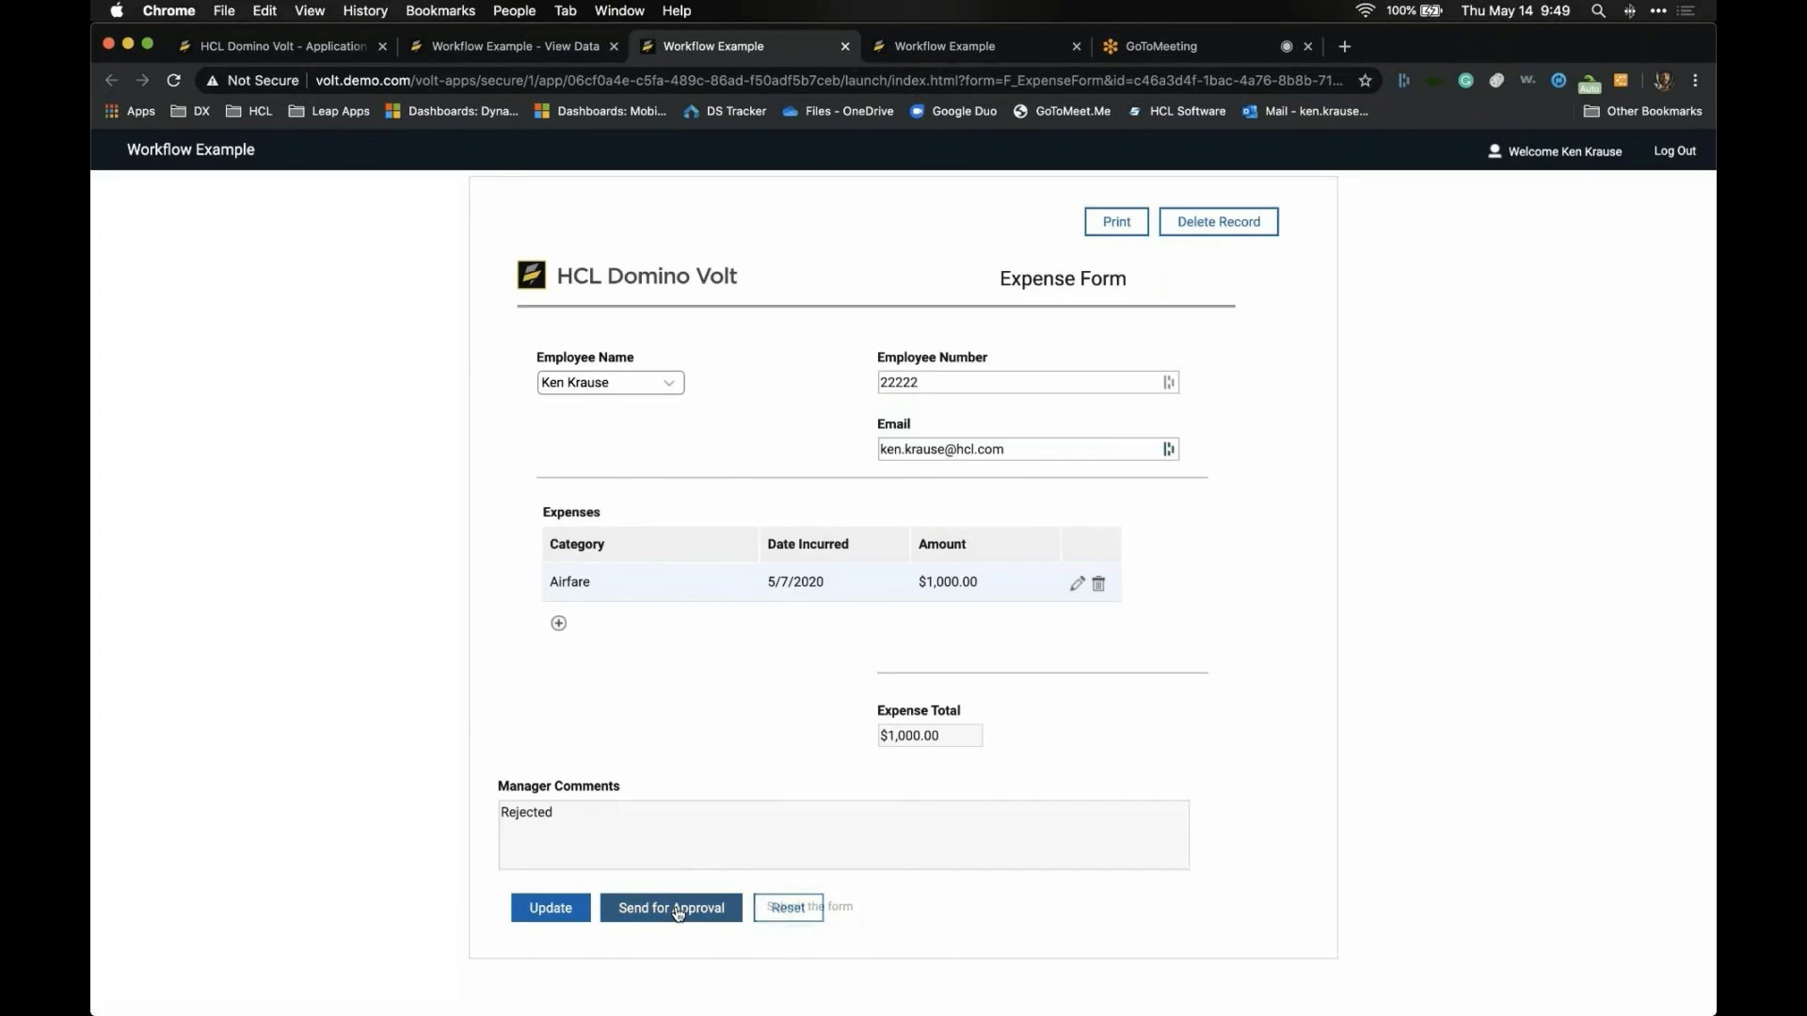
click(577, 913)
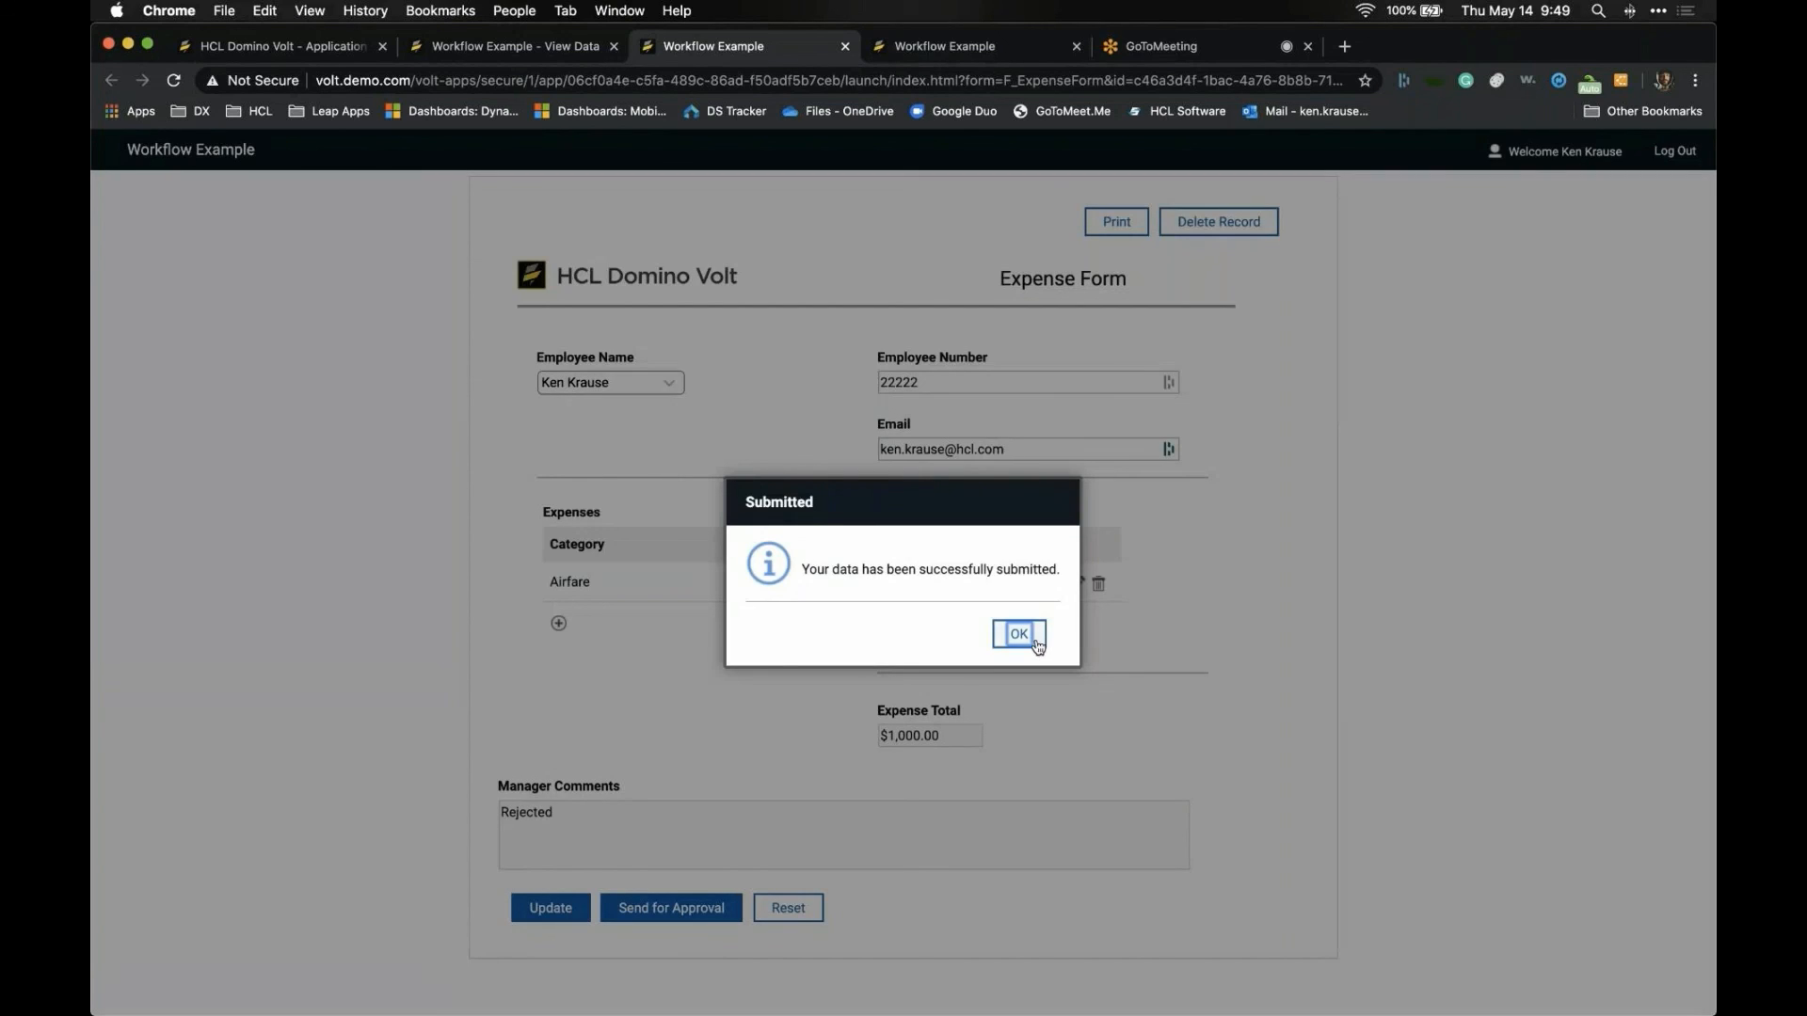
click(1026, 636)
- Send the corrected expense for approval, then approve it with the comment 'Approve'
click(708, 912)
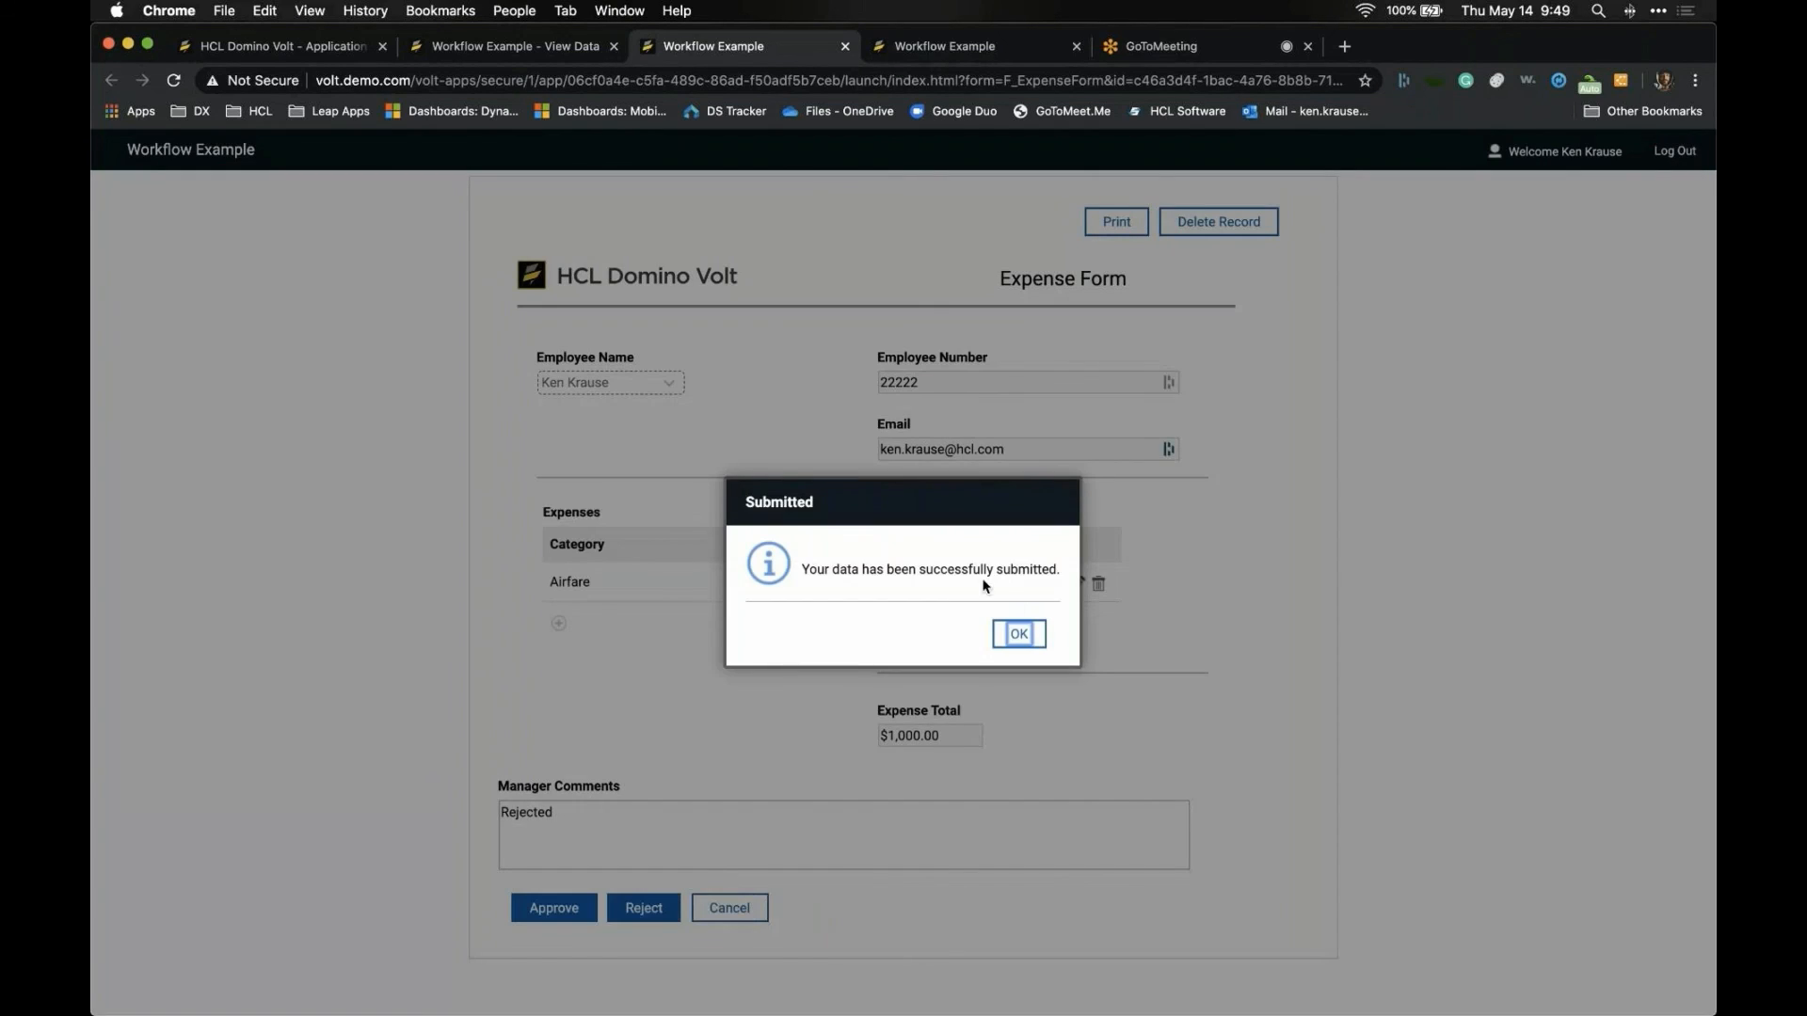
click(1020, 634)
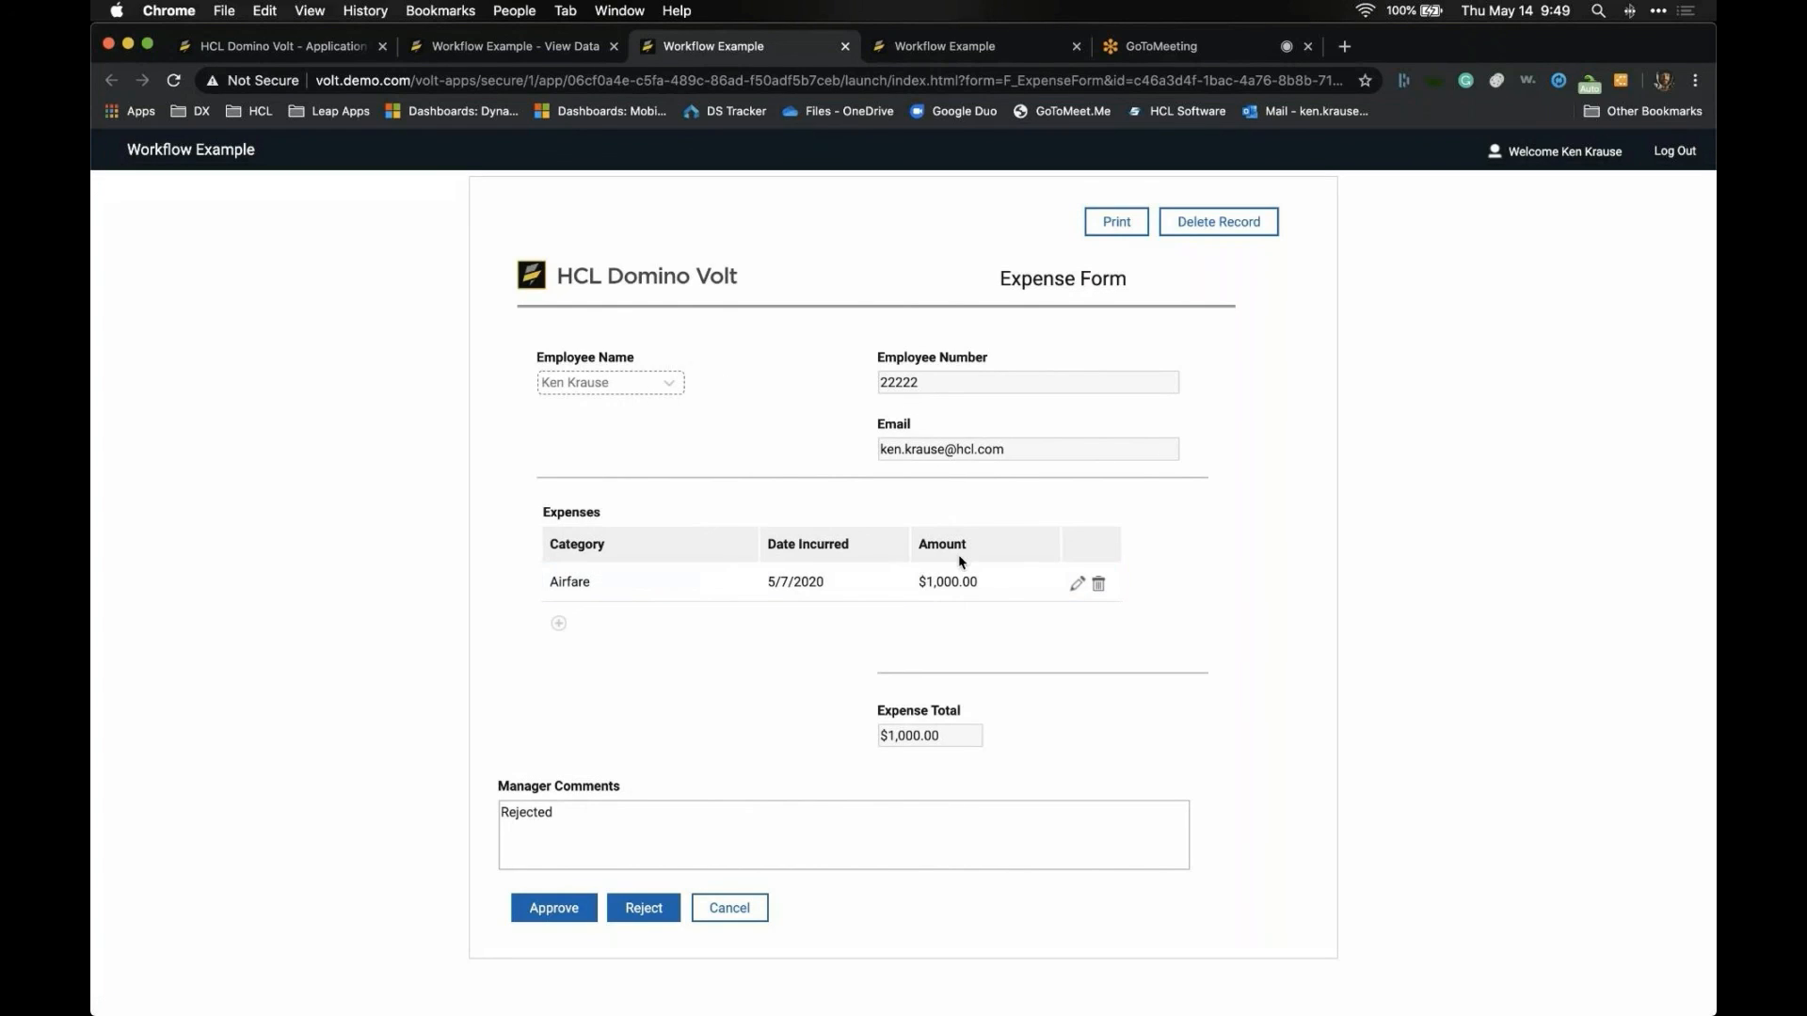
click(552, 821)
double_click(534, 818)
text(A)
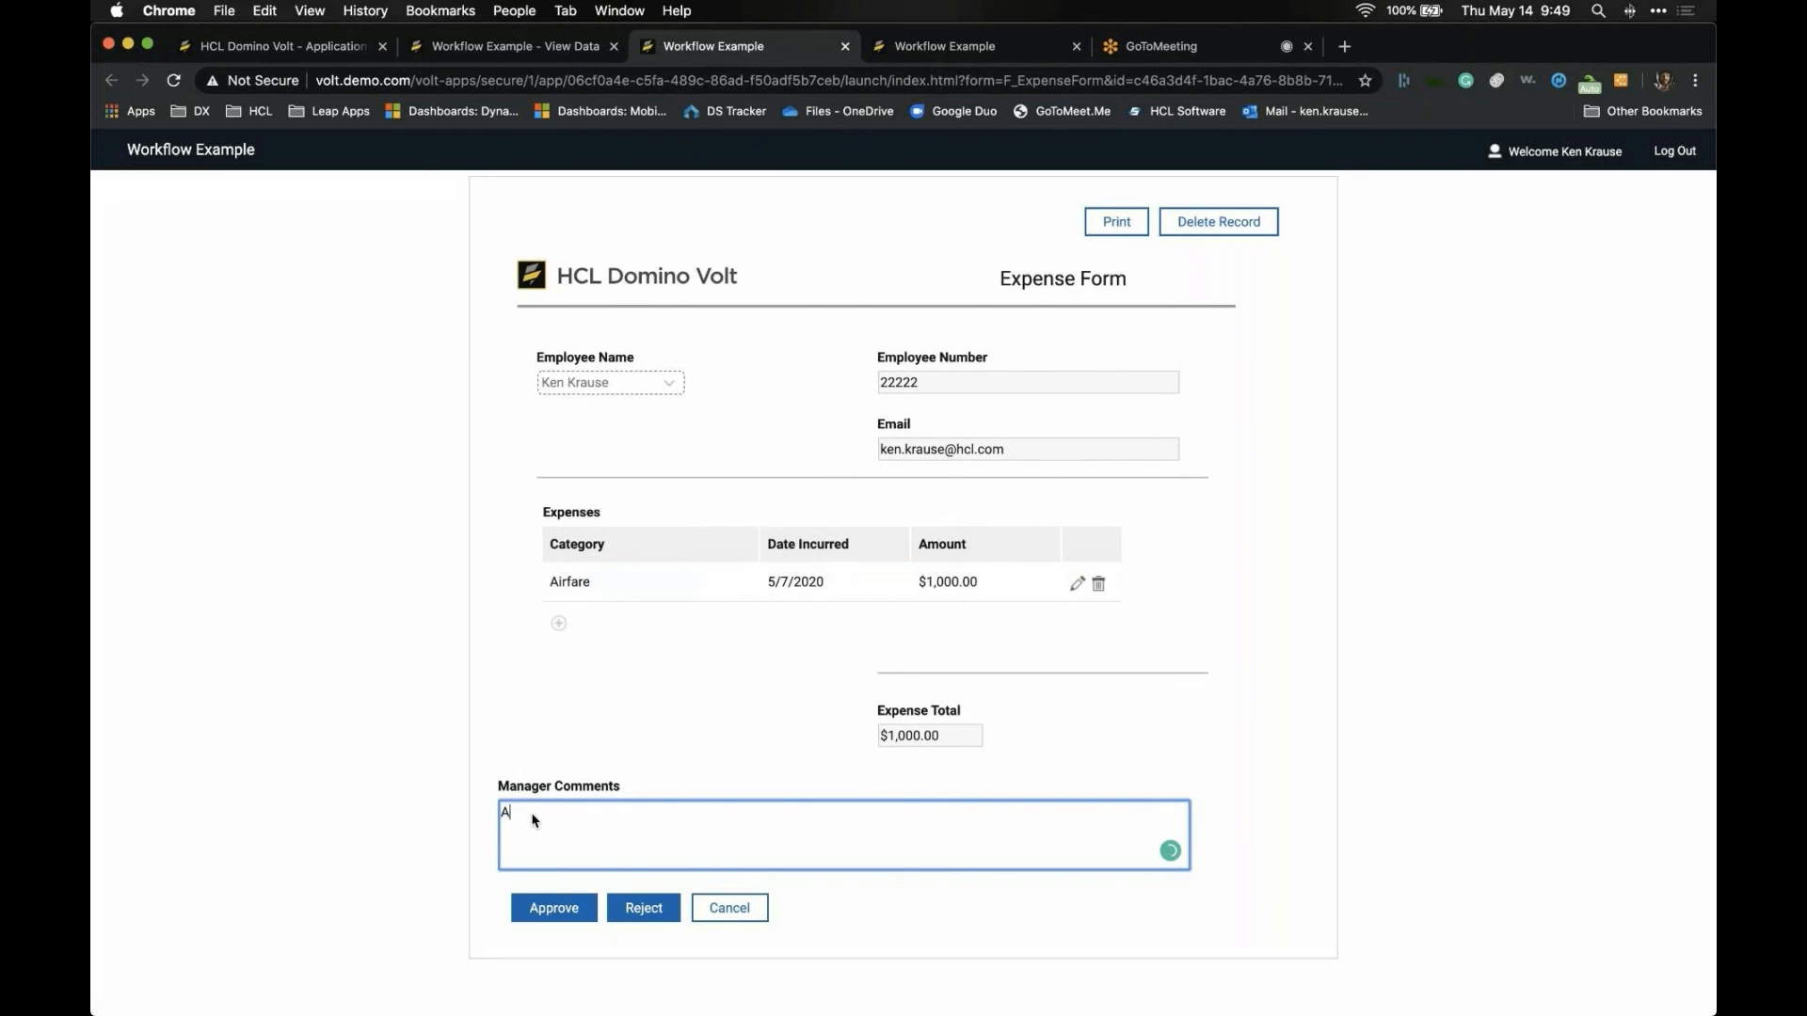
text(pprove)
click(549, 915)
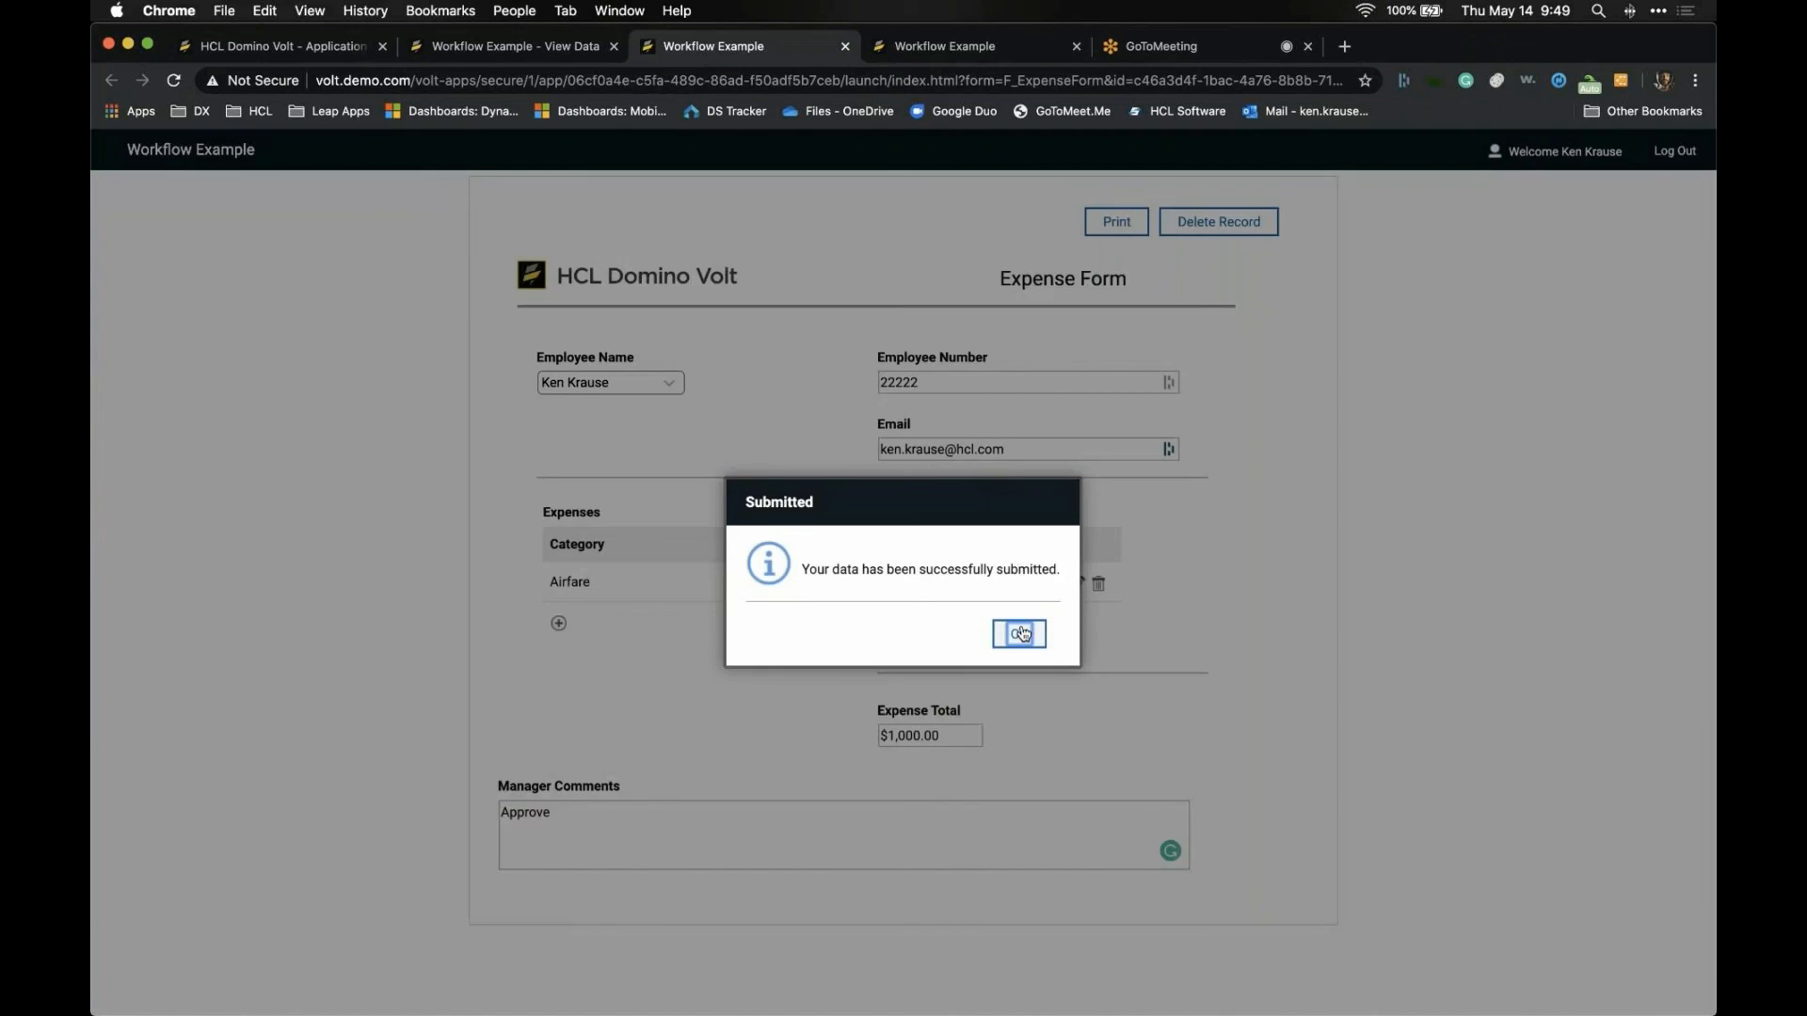
- Confirm the approval, close the expense form tab, and switch to the PowerPoint slides
click(1023, 633)
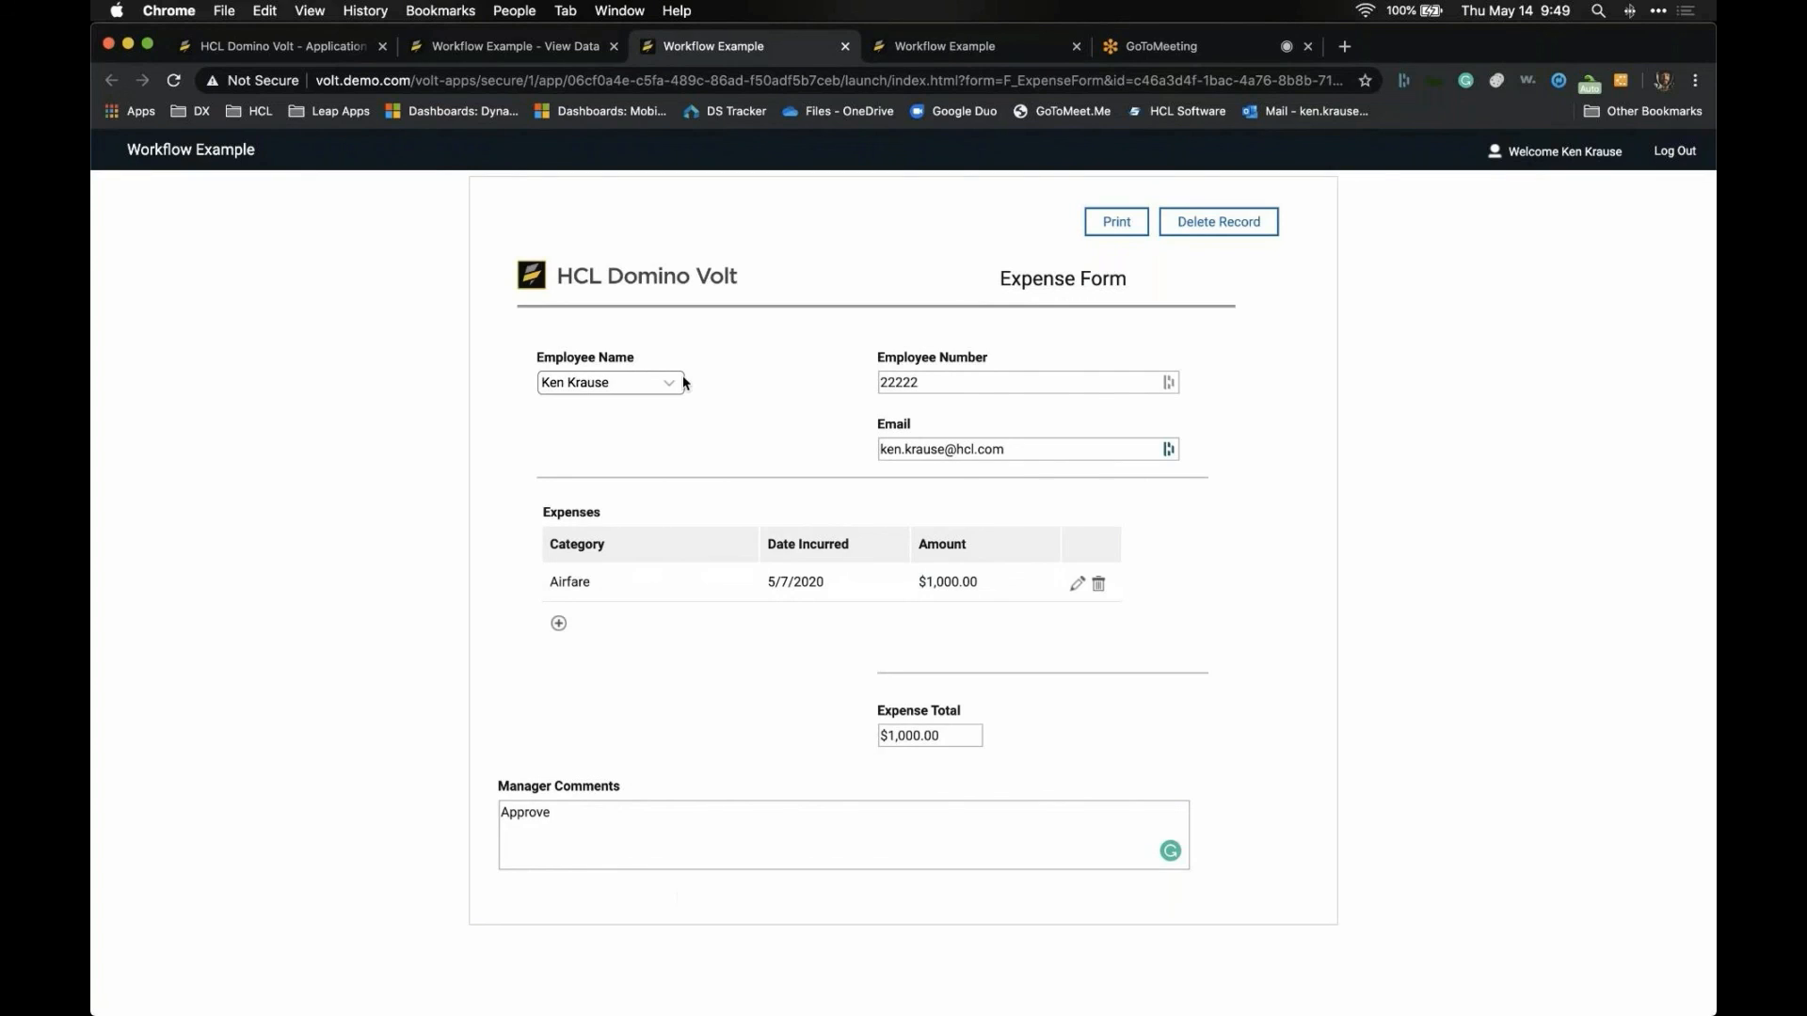
click(845, 46)
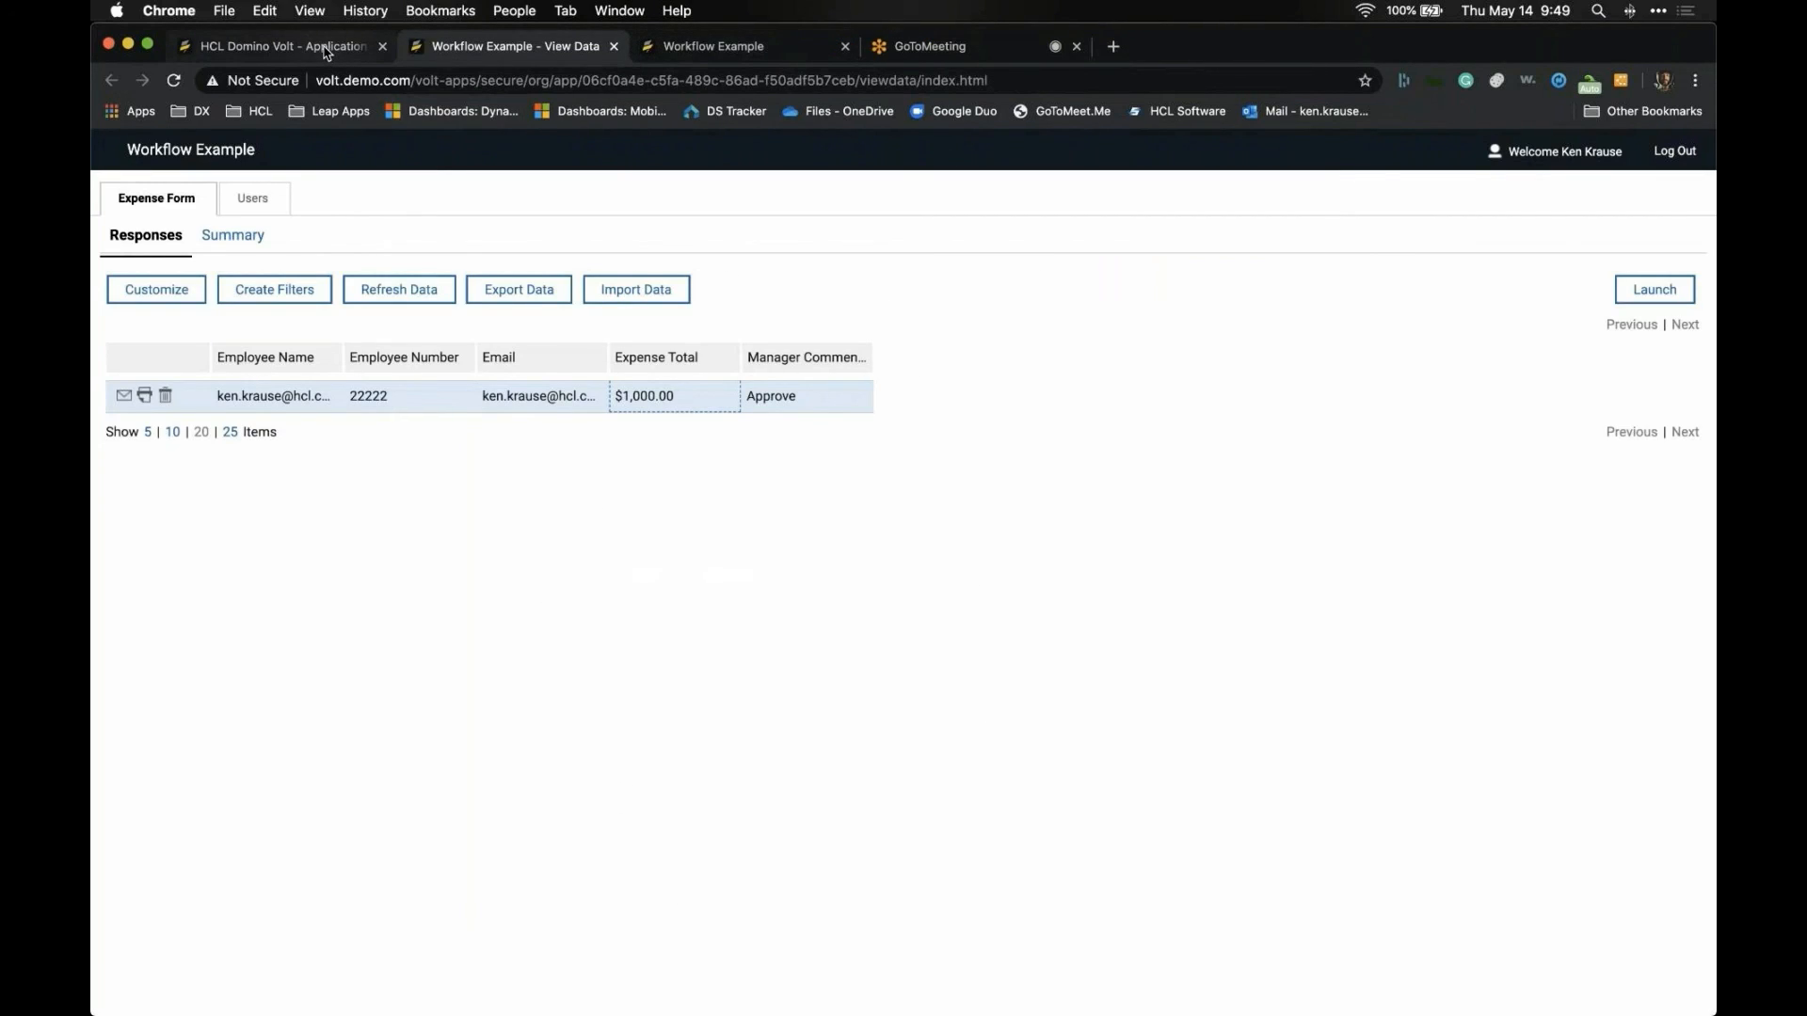
key(super+Tab)
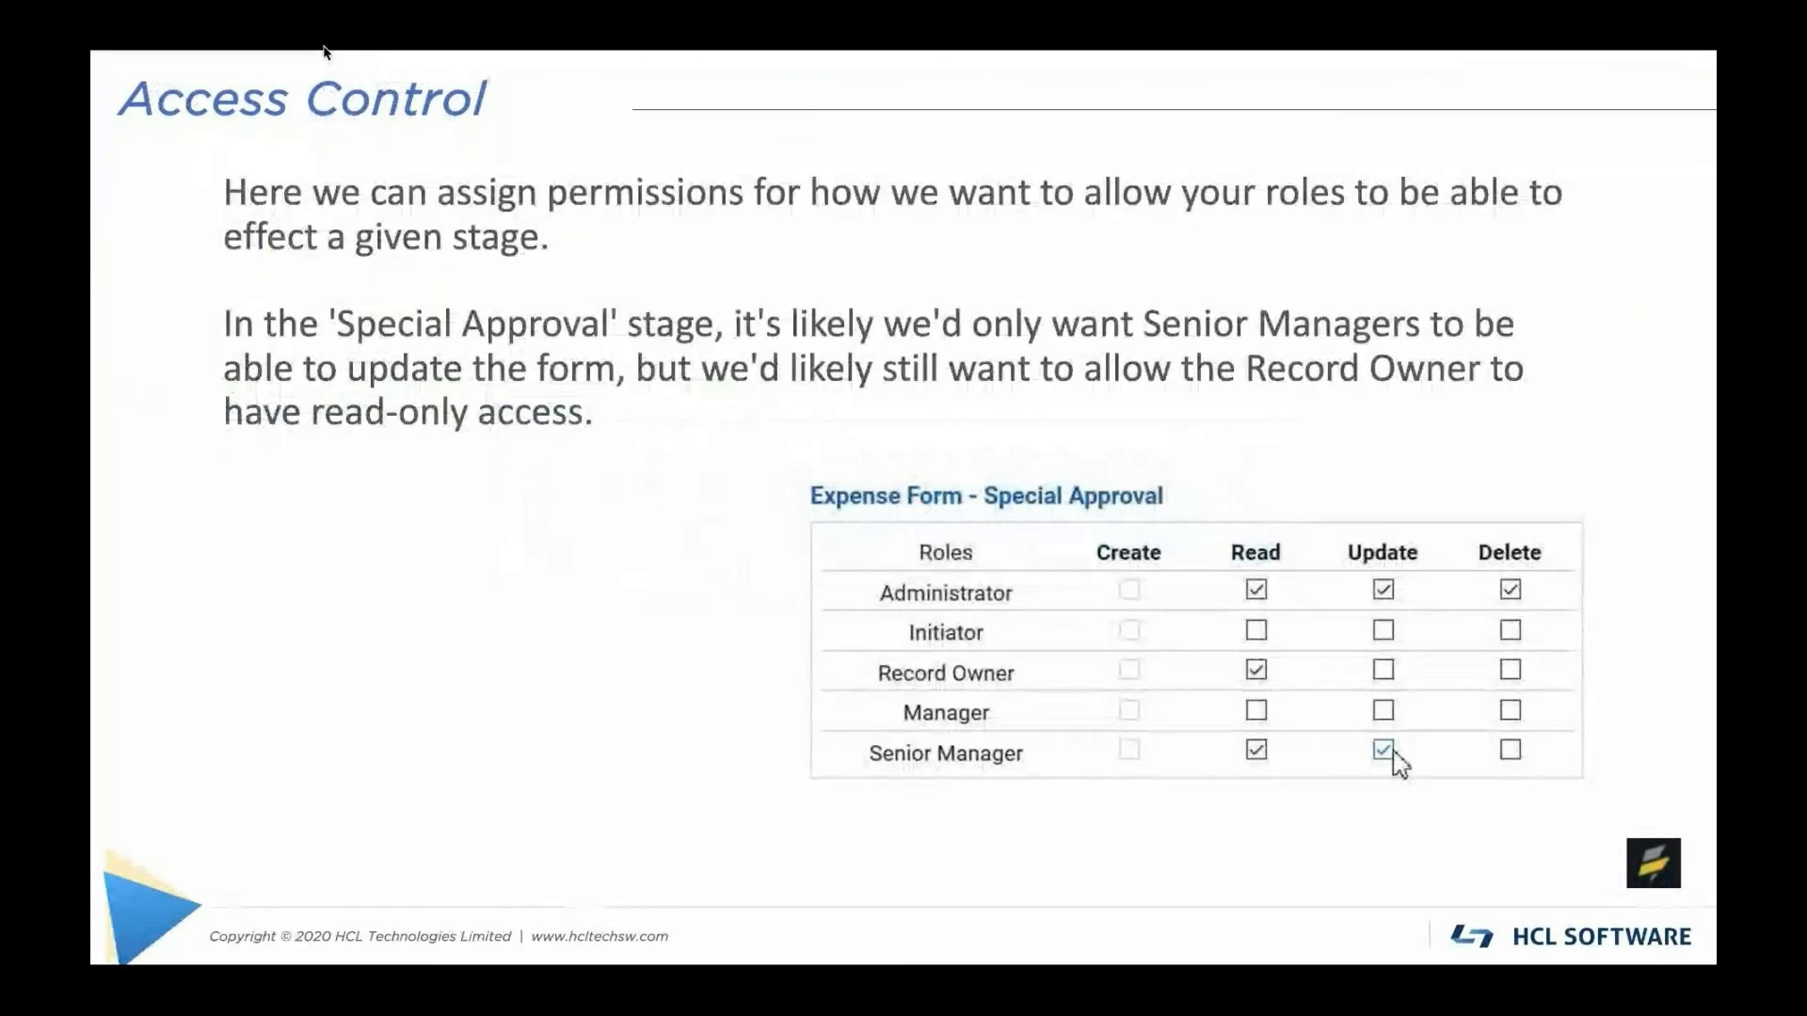